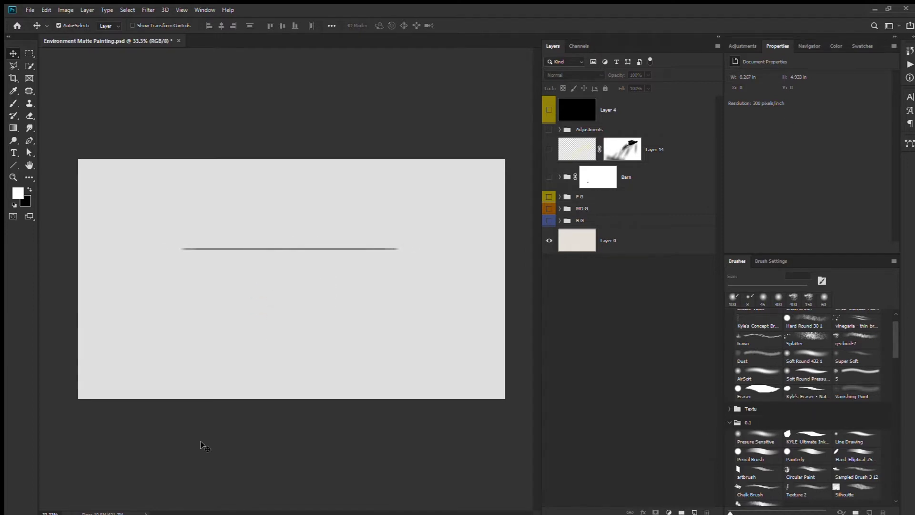
Show the landscape photo in the BG group and bring the treeline into view.
left_click(549, 220)
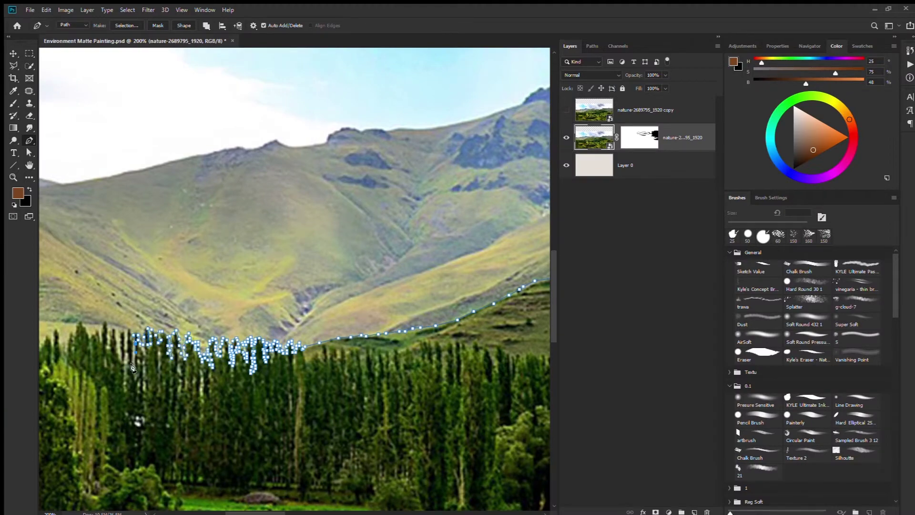
scroll(133, 367, "up", 4)
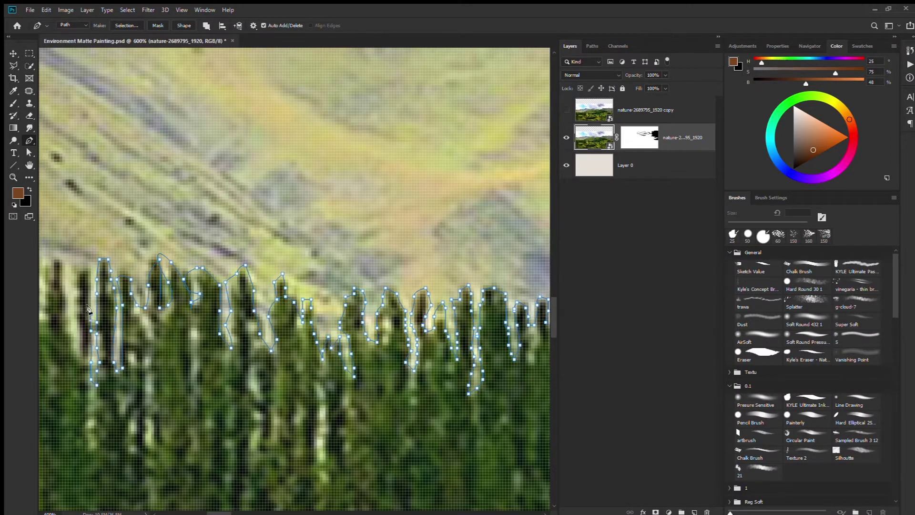
left_click_drag(57, 256, 286, 253)
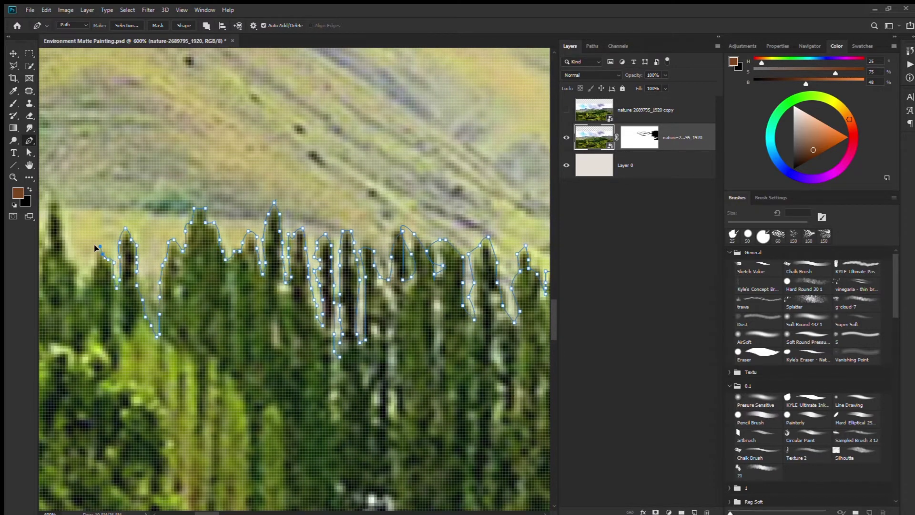
scroll(69, 259, "down", 2)
scroll(119, 276, "down", 2)
scroll(167, 291, "up", 2)
scroll(186, 297, "down", 1)
scroll(185, 297, "down", 5)
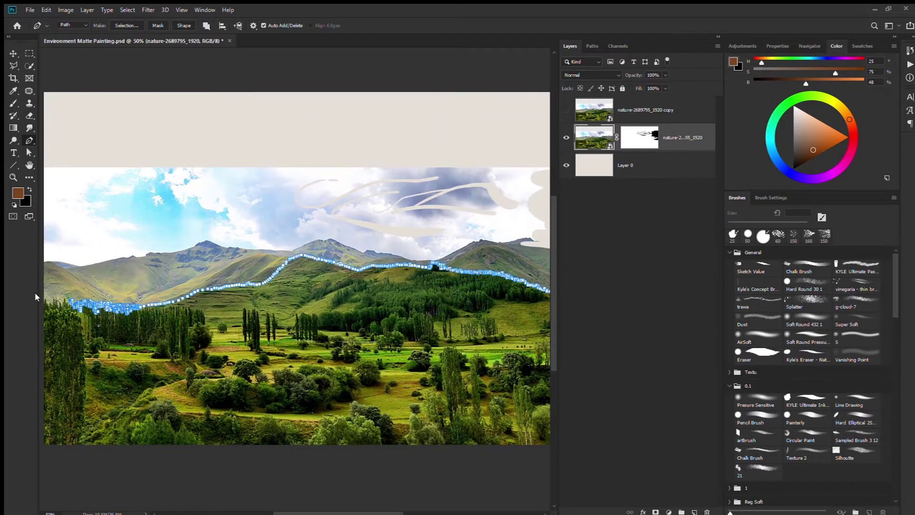
left_click_drag(36, 297, 82, 273)
Trace a closed Pen path around the sky above the hill ridge.
left_click(87, 65)
left_click_drag(476, 144, 201, 174)
left_click(228, 90)
left_click(466, 77)
left_click(477, 295)
left_click(425, 328)
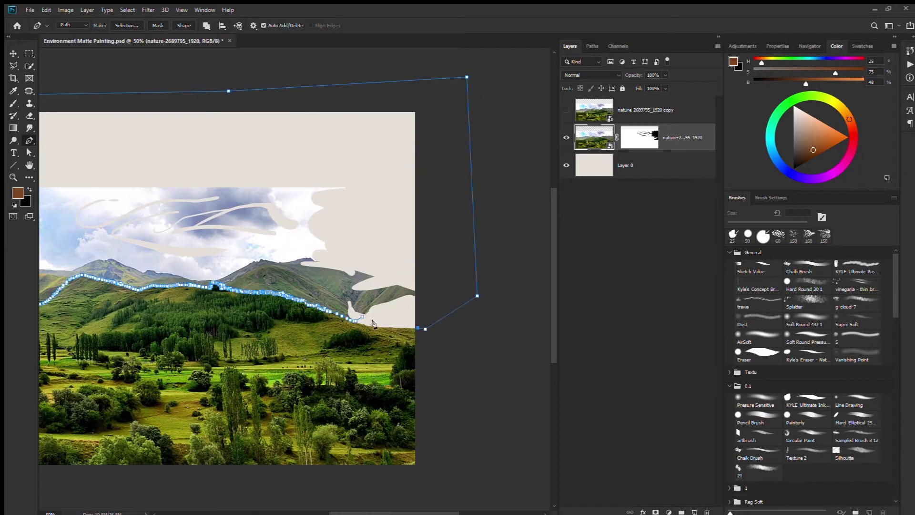
left_click(361, 319)
Load the path as a selection, fill the sky black in the mask, and reshow the copy layer.
key("ctrl+Return")
key("d")
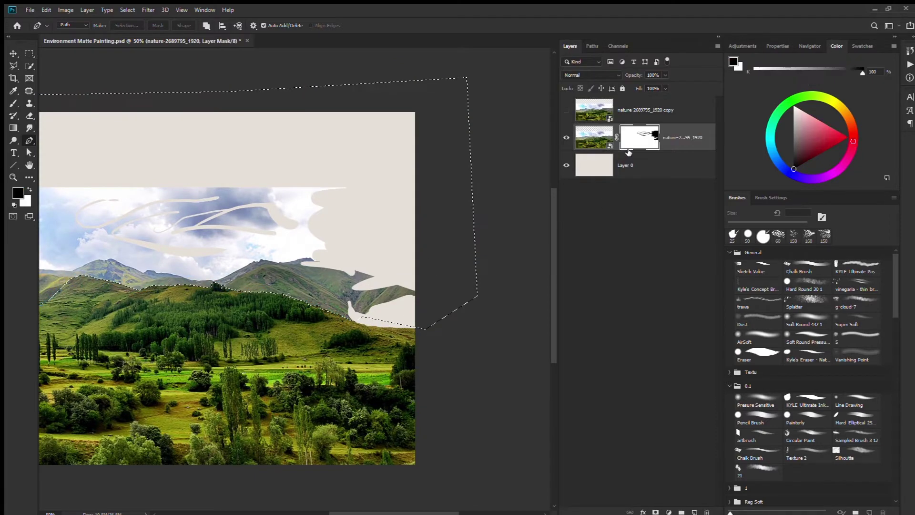
key("ctrl+BackSpace")
key("ctrl+minus")
key("v")
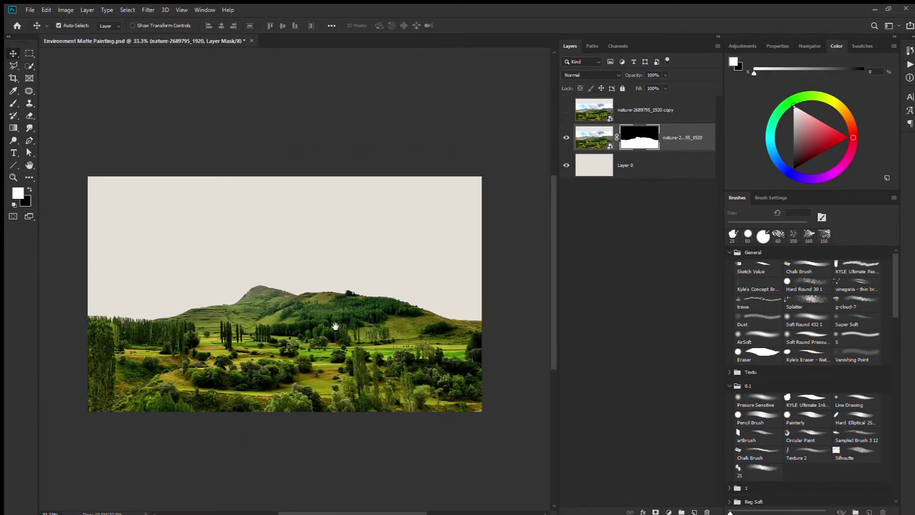
left_click(566, 110)
Give the photo copy an inverted mask so only its cloudy sky and mountains show.
left_click(639, 115)
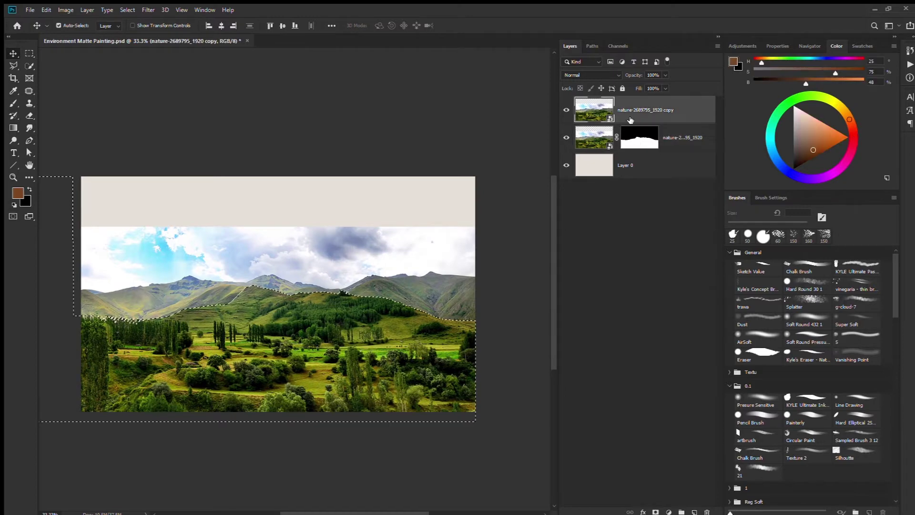
left_click(655, 512)
key("ctrl+i")
left_click(567, 110)
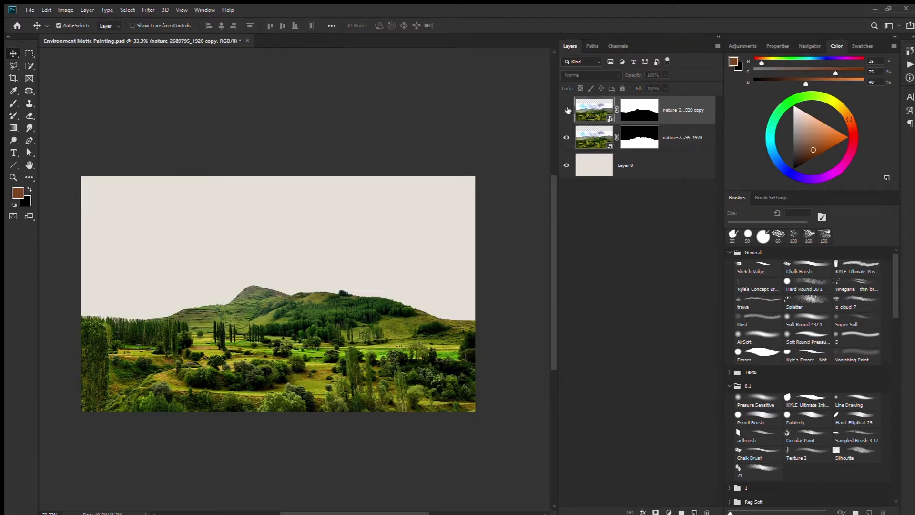
left_click(567, 110)
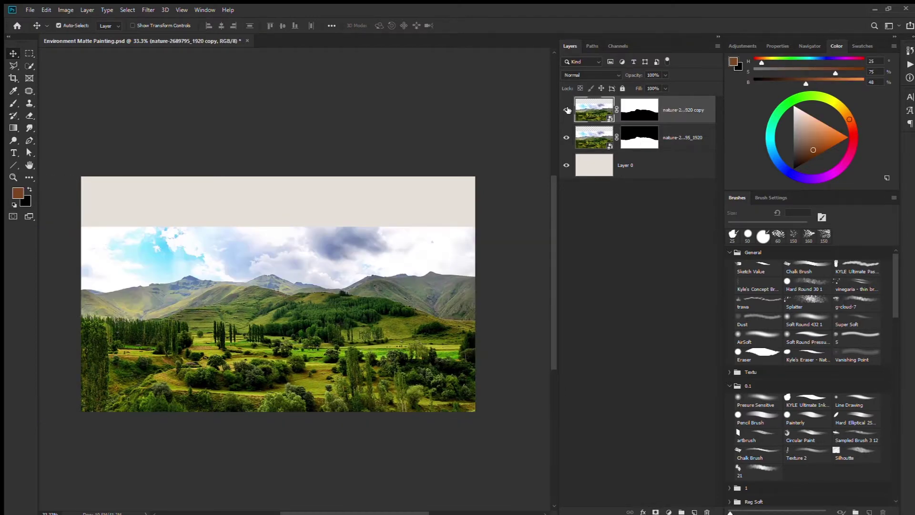
Create Layer 1 and paint soft g-cloud-7 mist over the distant mountains.
left_click(603, 142)
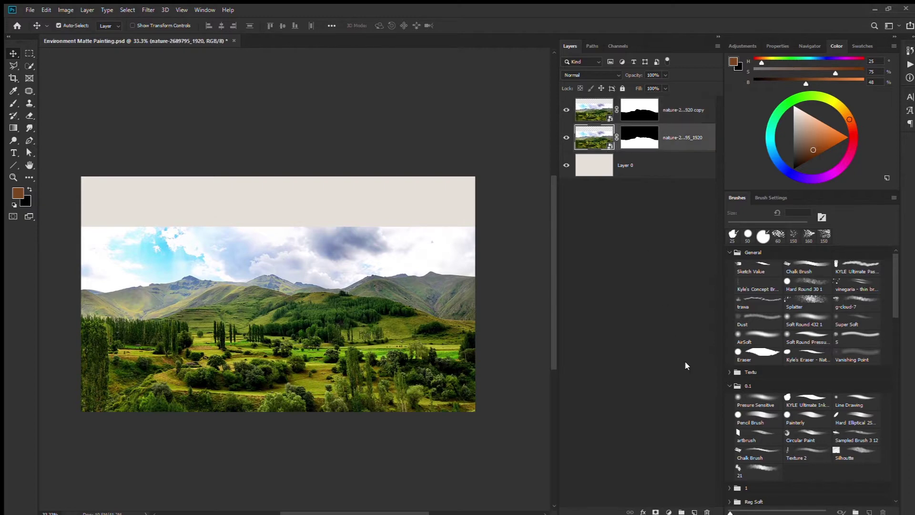
left_click(694, 511)
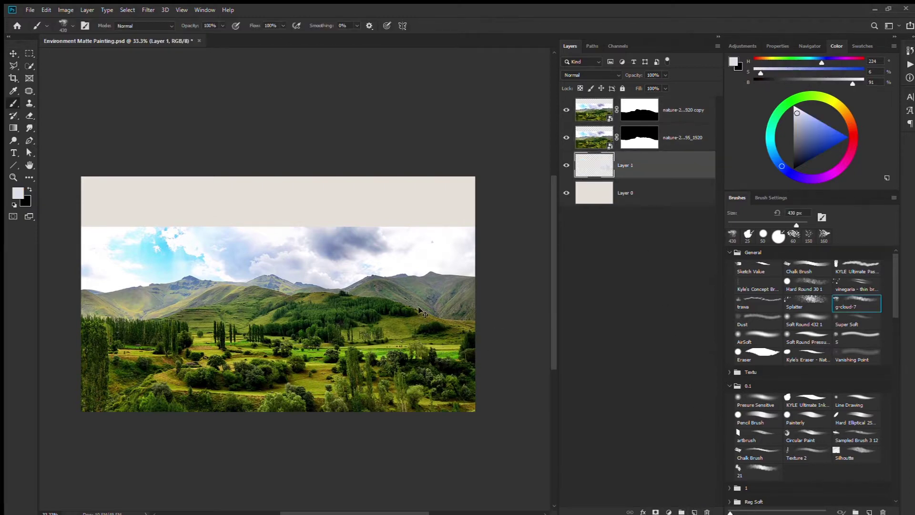
left_click(424, 210)
left_click_drag(607, 128, 600, 179)
key("alt+bracketright")
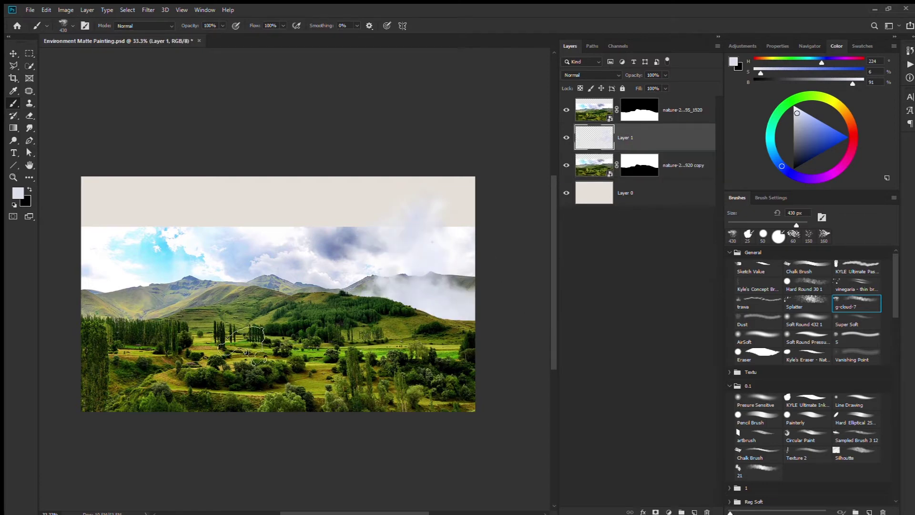
left_click_drag(95, 310, 167, 305)
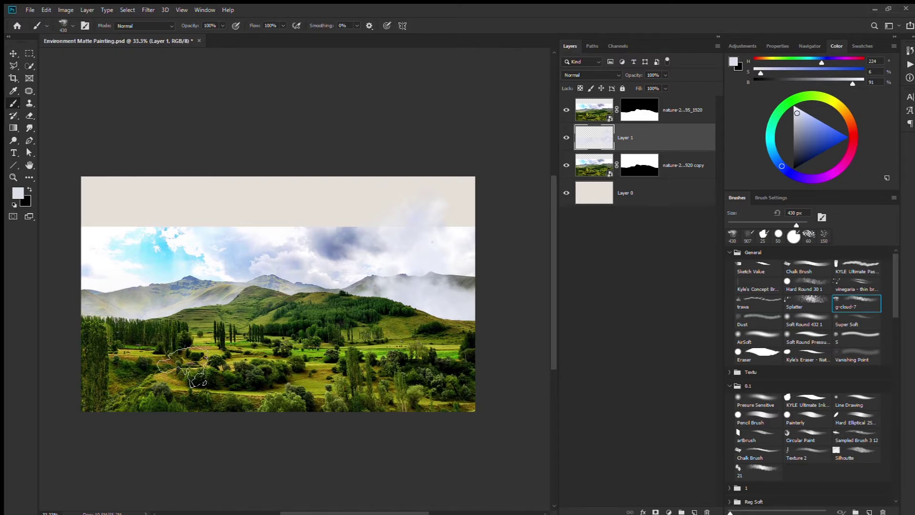
Mask the mist layer and paint black to hide unwanted mist patches.
left_click(656, 511)
key("d")
left_click_drag(133, 300, 171, 298)
left_click_drag(419, 286, 460, 294)
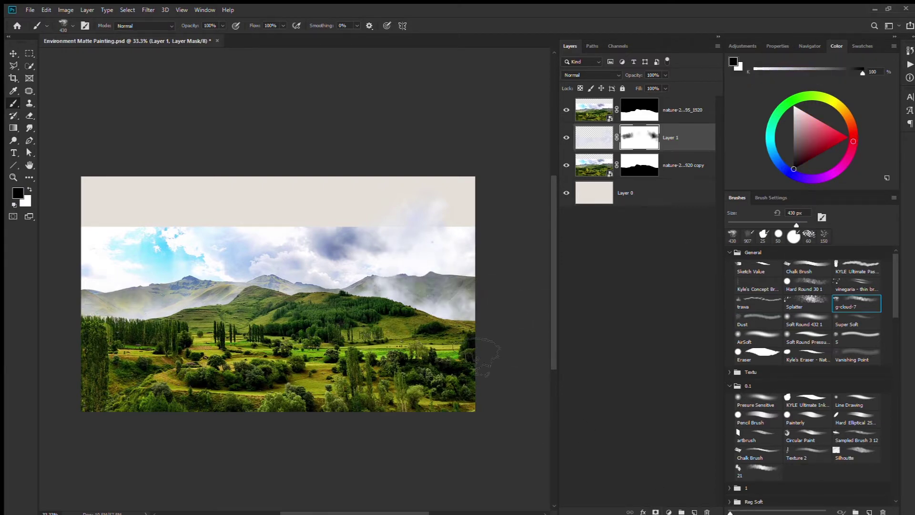
Set the mist layer to 75% opacity and 78% Fill.
left_click(594, 137)
type("75")
key("Return")
scroll(600, 71, "down", 7)
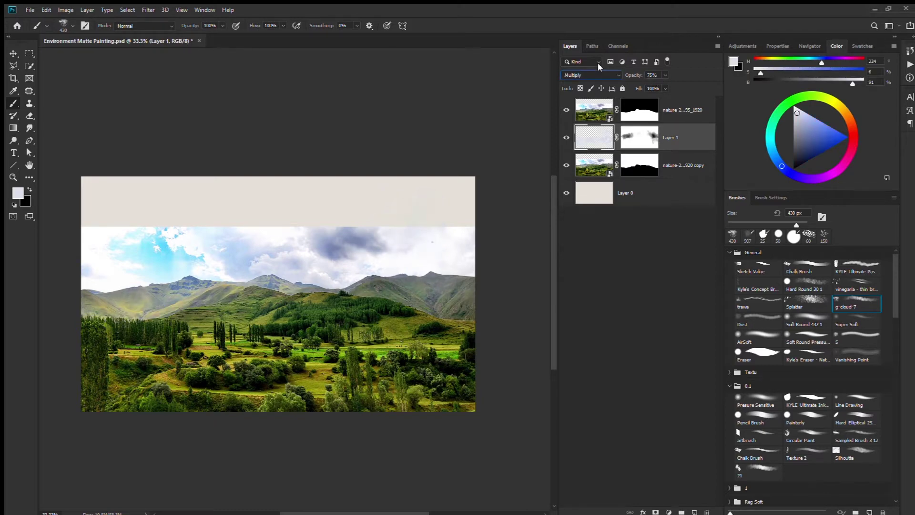
scroll(598, 65, "down", 1)
scroll(598, 64, "down", 2)
scroll(599, 64, "down", 2)
scroll(598, 64, "down", 2)
scroll(599, 66, "up", 7)
scroll(599, 65, "up", 7)
scroll(653, 89, "down", 5)
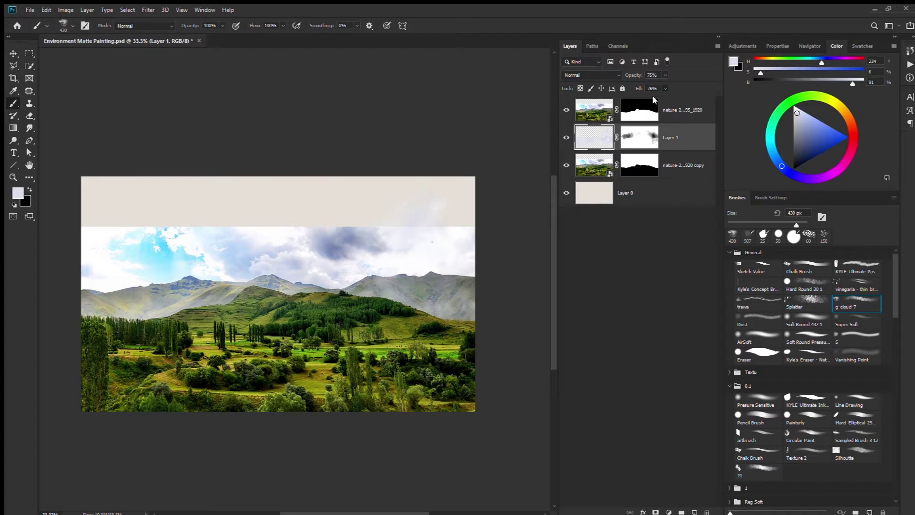
left_click(593, 162)
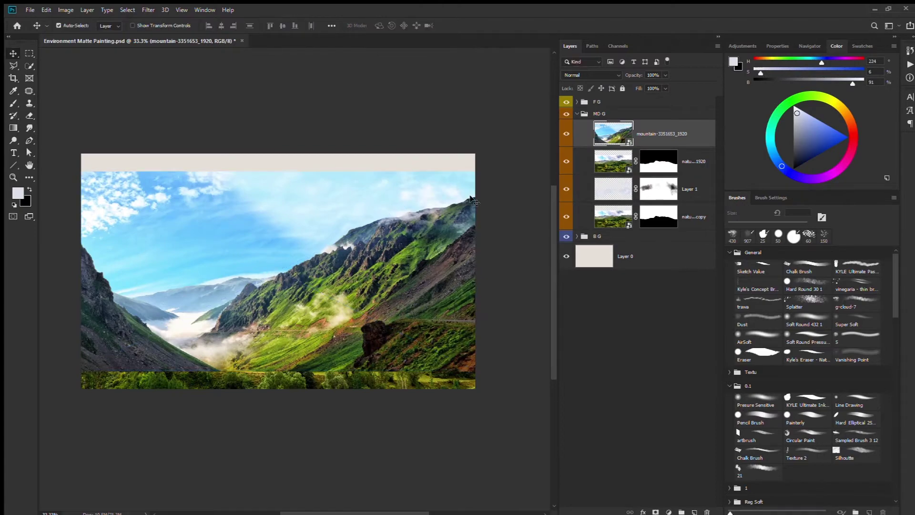
Shrink the mountain photo and position it over the valley.
mouse_move(278, 171)
left_mouse_down()
mouse_move(277, 215)
mouse_move(277, 205)
left_mouse_up()
key("Return")
key("ctrl+plus")
mouse_move(265, 313)
left_mouse_down()
mouse_move(272, 320)
mouse_move(234, 314)
left_mouse_up()
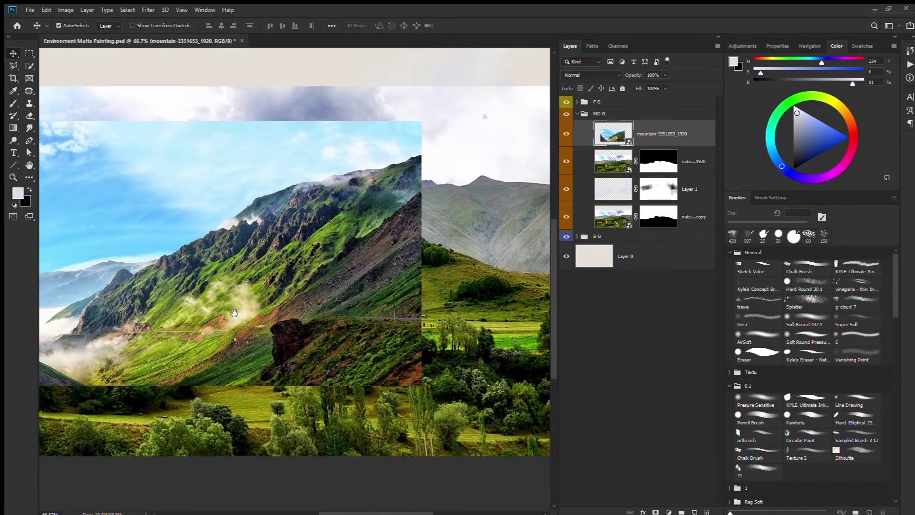
Trace the mountain ridge with a Pen path.
scroll(306, 323, "down", 3)
key("p")
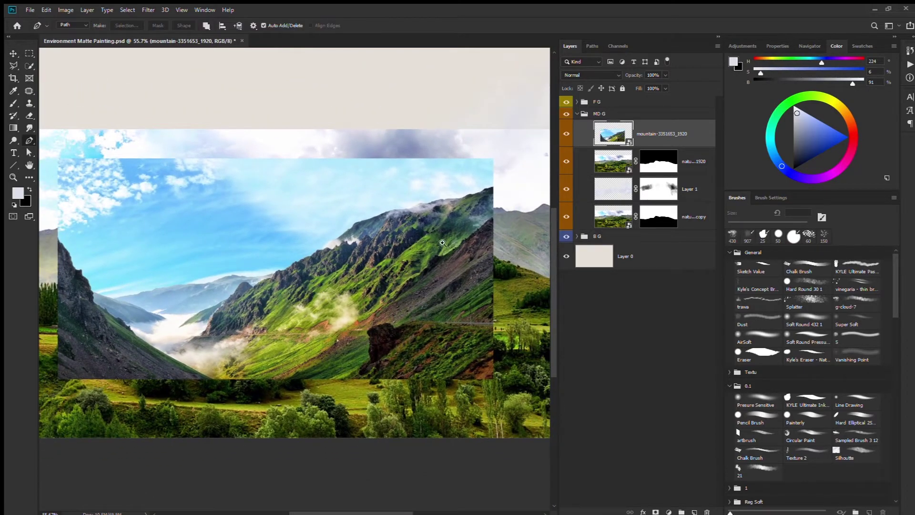
scroll(465, 207, "up", 2)
scroll(514, 169, "up", 2)
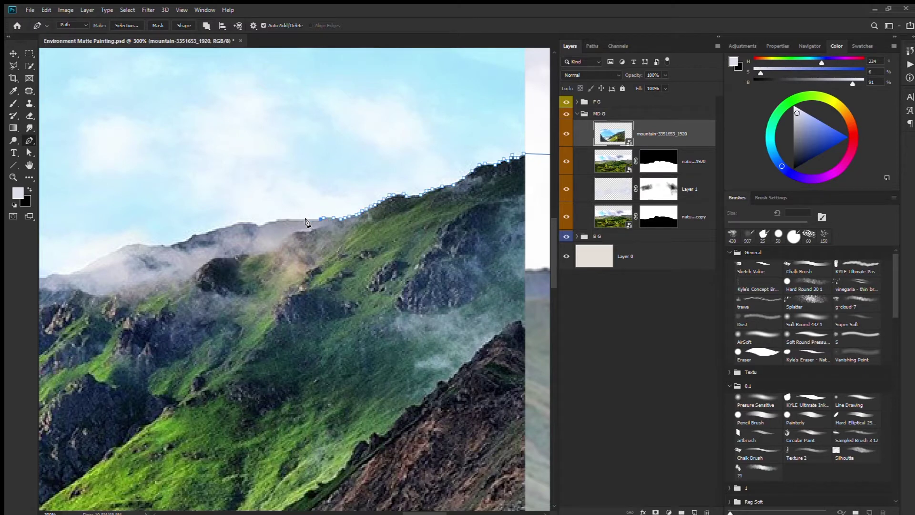
left_click_drag(162, 248, 422, 209)
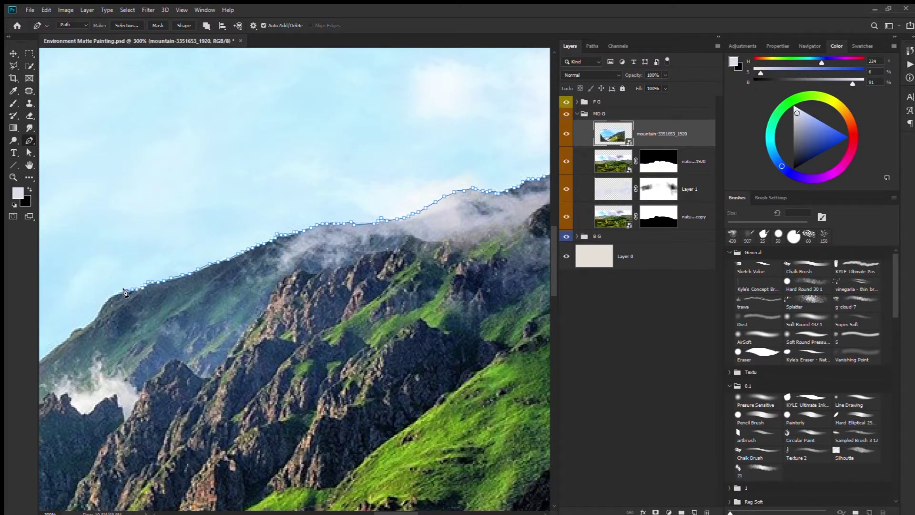
left_click_drag(72, 330, 407, 204)
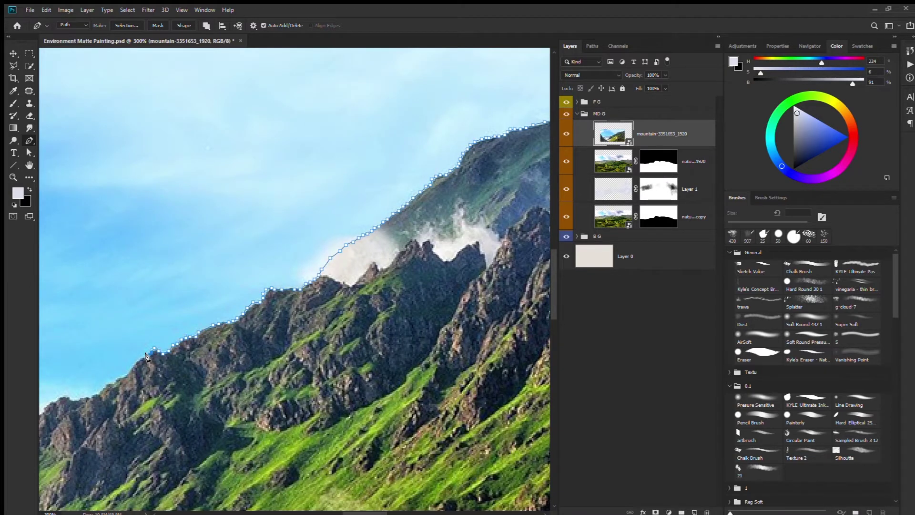
scroll(364, 201, "down", 1)
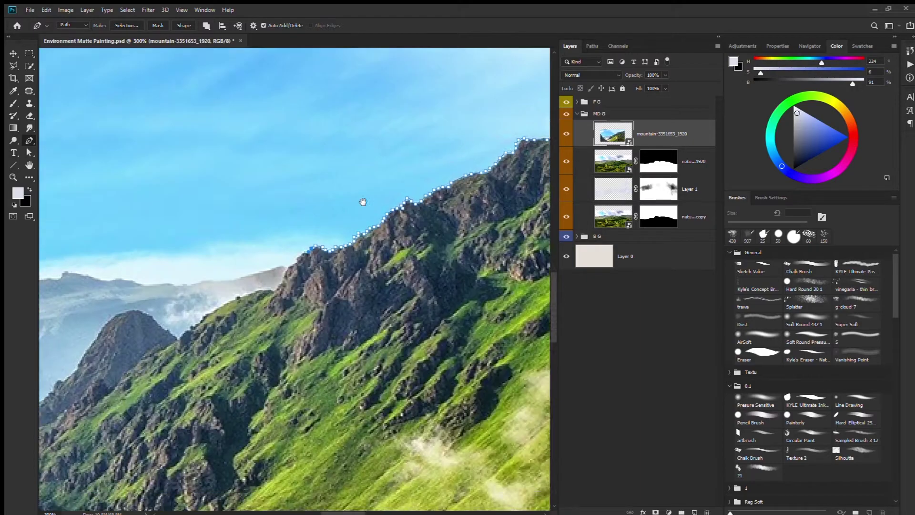
scroll(377, 207, "down", 1)
scroll(383, 212, "down", 1)
scroll(382, 216, "down", 1)
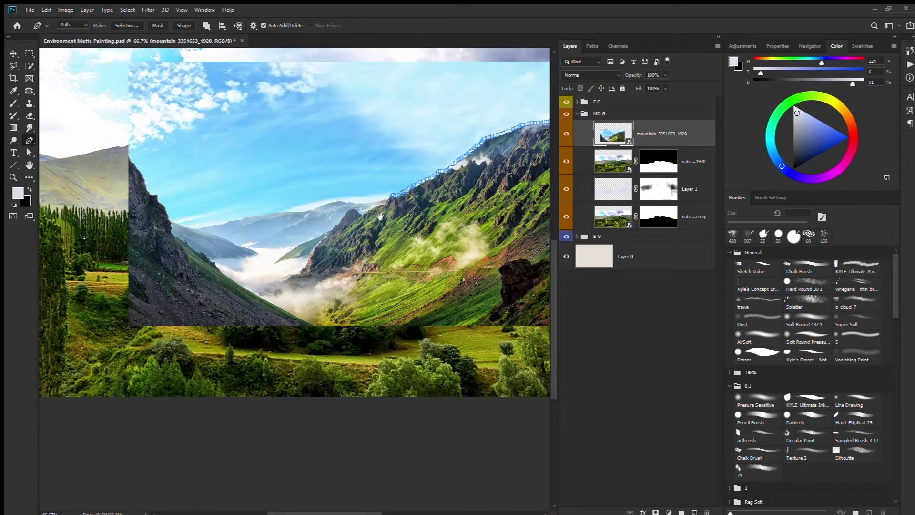
scroll(380, 217, "up", 1)
scroll(380, 217, "up", 1)
scroll(429, 200, "up", 1)
scroll(142, 255, "down", 1)
scroll(119, 279, "down", 1)
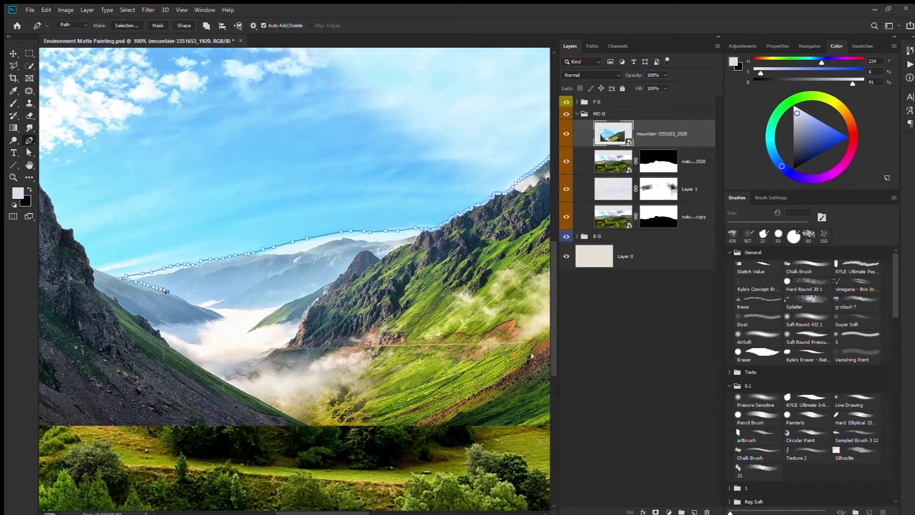
Zoom in to refine the path on the left ridge, then zoom back out.
key("z")
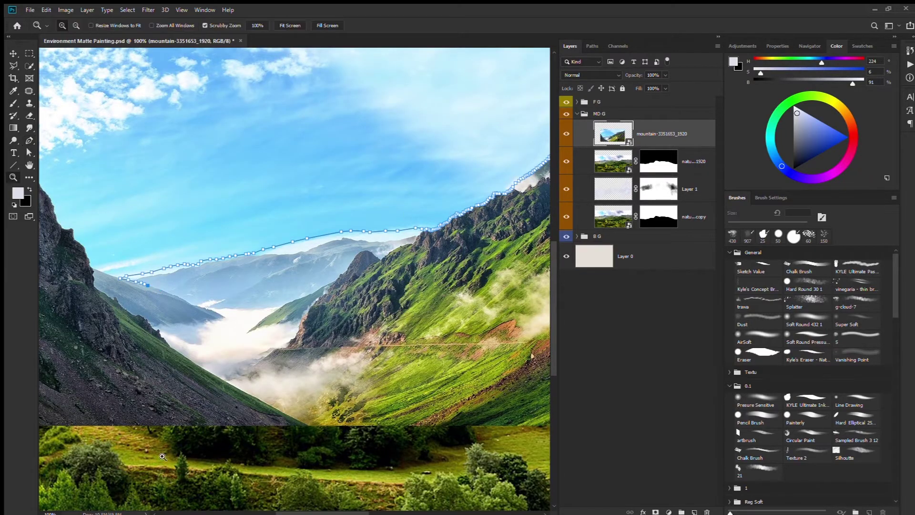
left_click(210, 309)
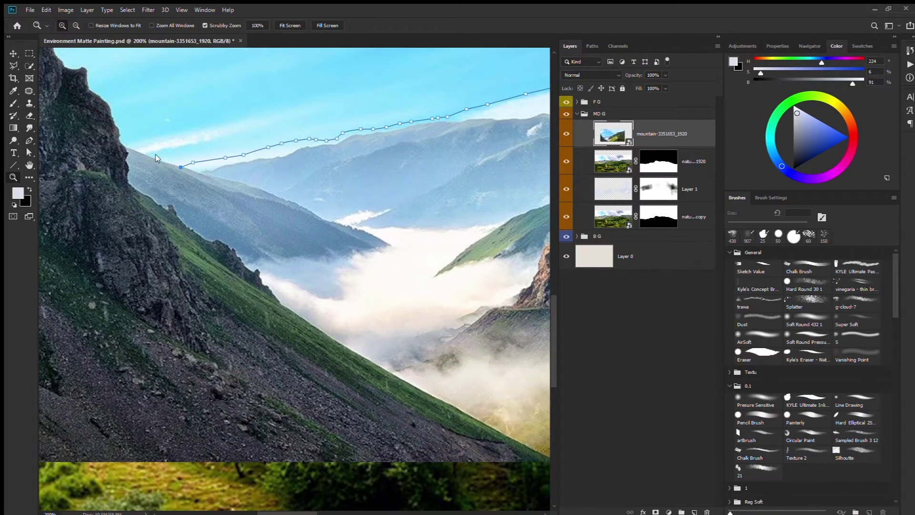
left_click(156, 159)
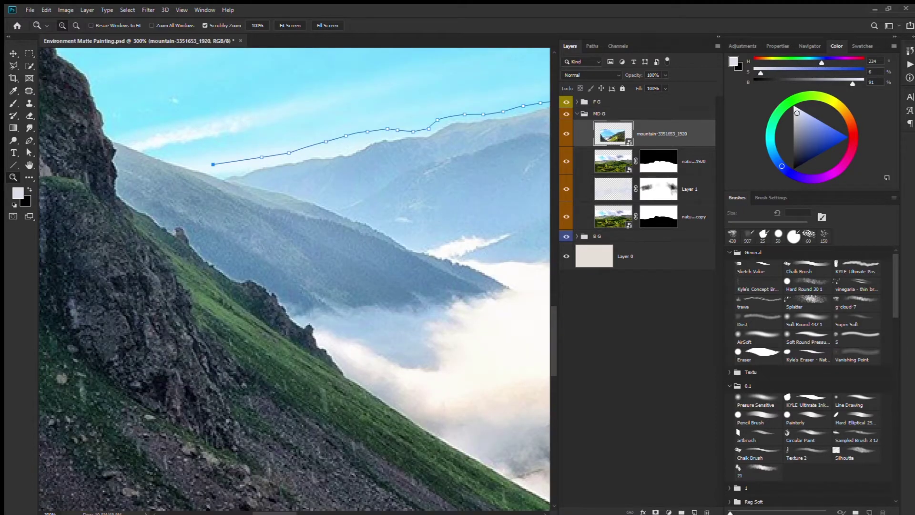
left_click(217, 175)
key("p")
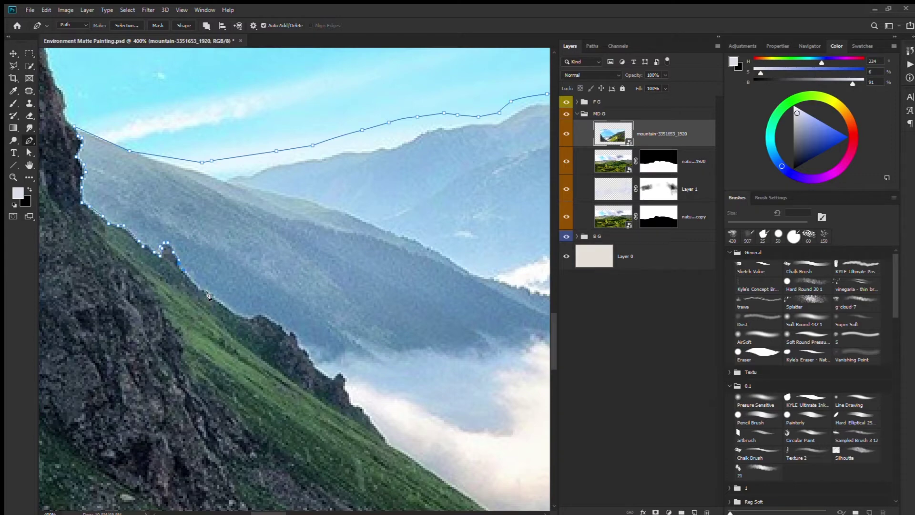
key("ctrl+0")
key("ctrl+minus")
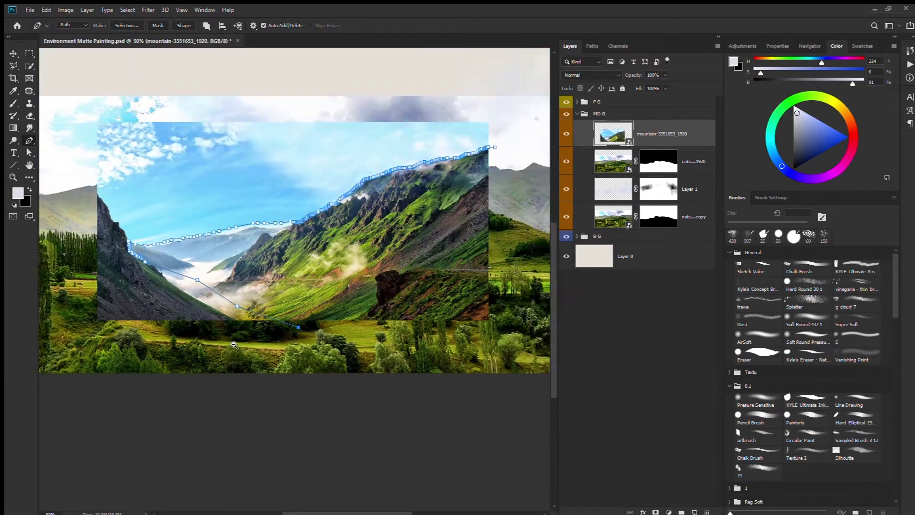
left_click_drag(159, 135, 435, 153)
Mask the mountain layer from the ridge path, invert it, and shift the layer left.
key("ctrl+Return")
left_click(656, 512)
key("ctrl+i")
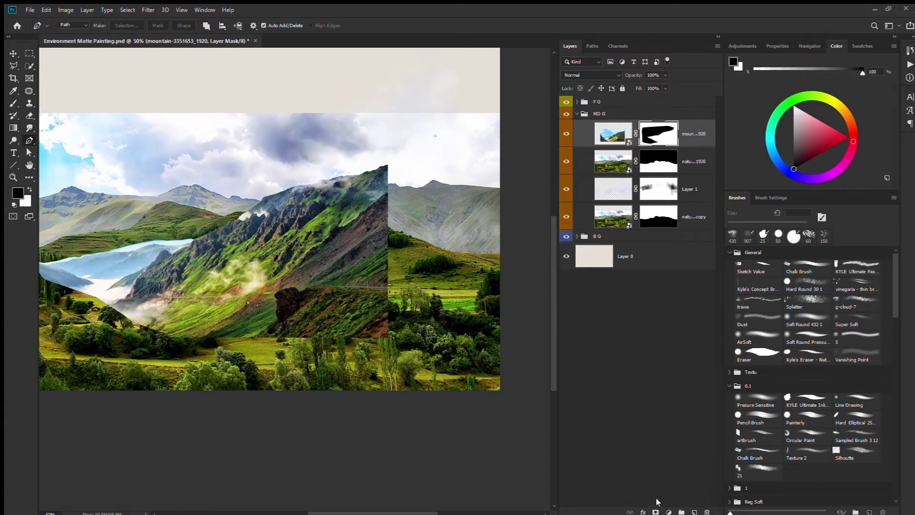
key("ctrl+minus")
key("ctrl+minus")
key("ctrl+plus")
key("ctrl+t")
mouse_move(322, 281)
left_mouse_down()
mouse_move(270, 292)
mouse_move(315, 279)
left_mouse_up()
Move the mountain layer below Layer 1 and nudge it right and up.
key("Return")
left_click_drag(613, 134, 614, 203)
key("ctrl+t")
mouse_move(380, 250)
left_mouse_down()
mouse_move(439, 237)
mouse_move(456, 247)
left_mouse_up()
key("Return")
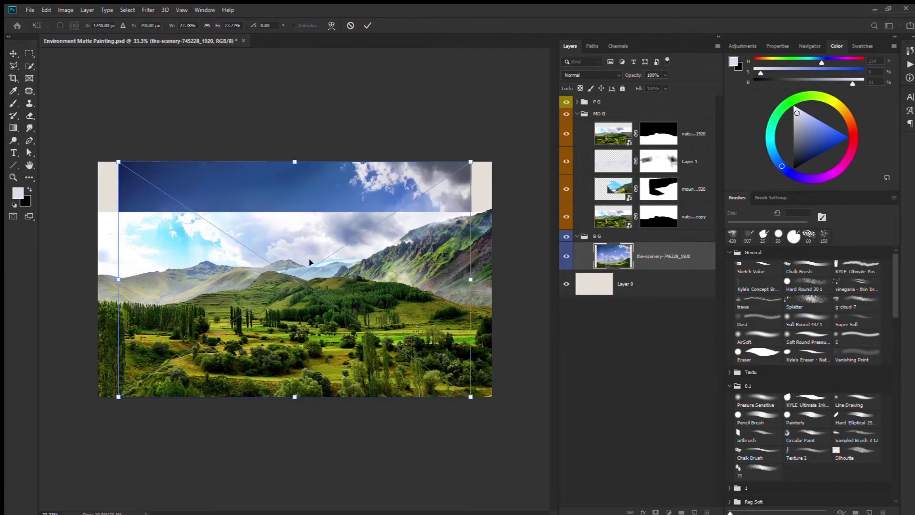
Enlarge the scenery backdrop to fill the canvas, raise it for more sky, and add Curves.
left_click_drag(294, 163, 295, 131)
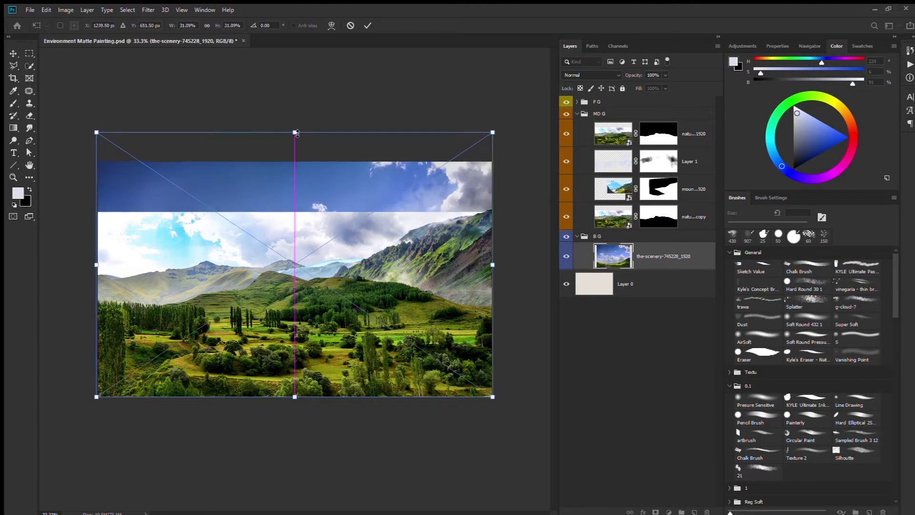
key("Return")
left_click(568, 257, "alt")
key("t")
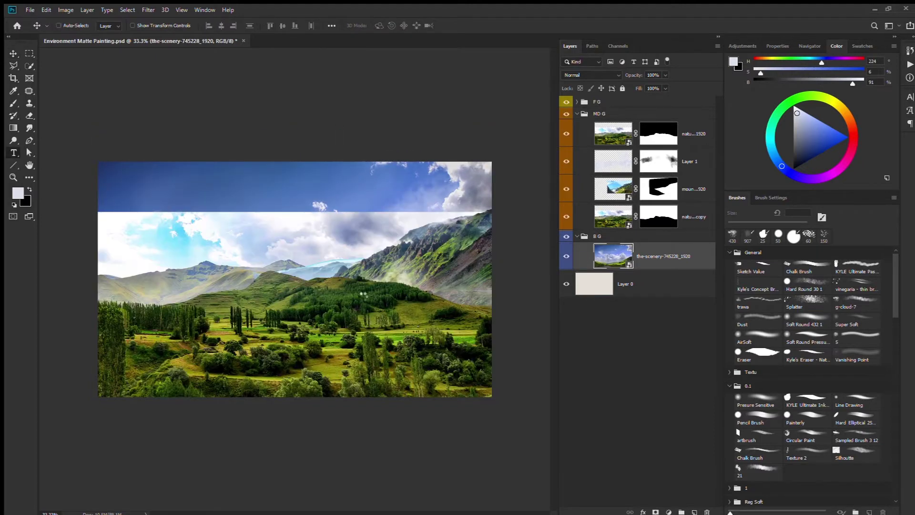
key("v")
key("ctrl+t")
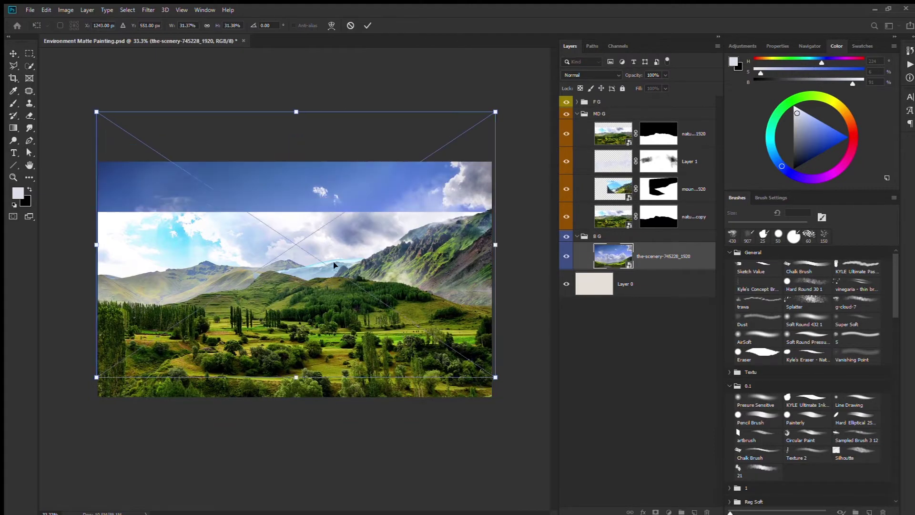
mouse_move(329, 270)
left_mouse_down()
mouse_move(330, 210)
mouse_move(329, 221)
left_mouse_up()
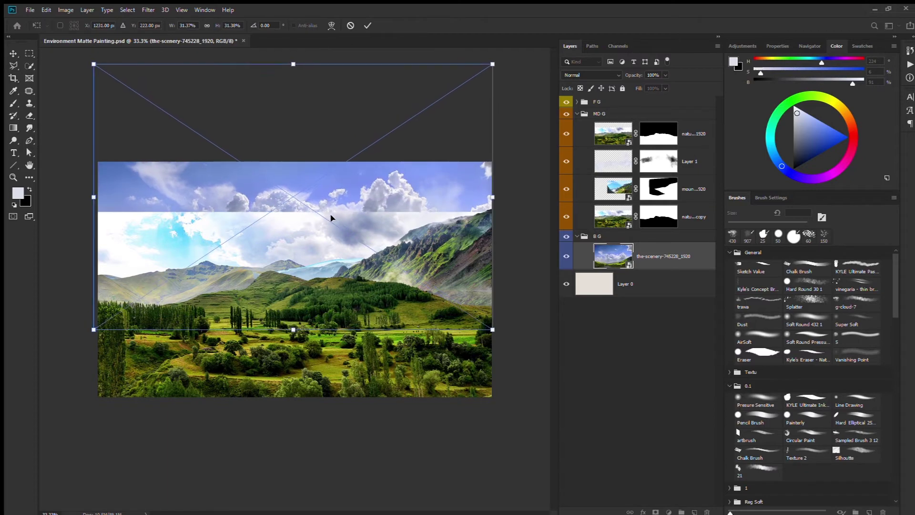
key("Return")
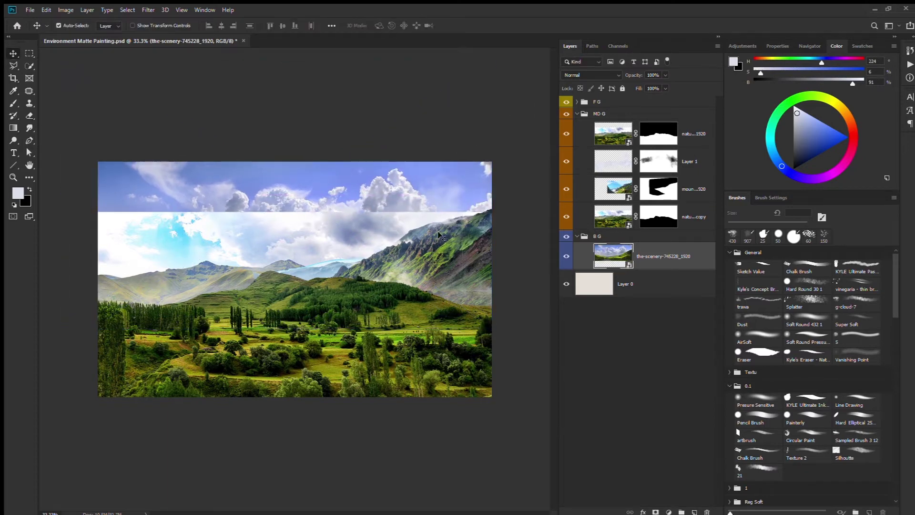
key("ctrl+m")
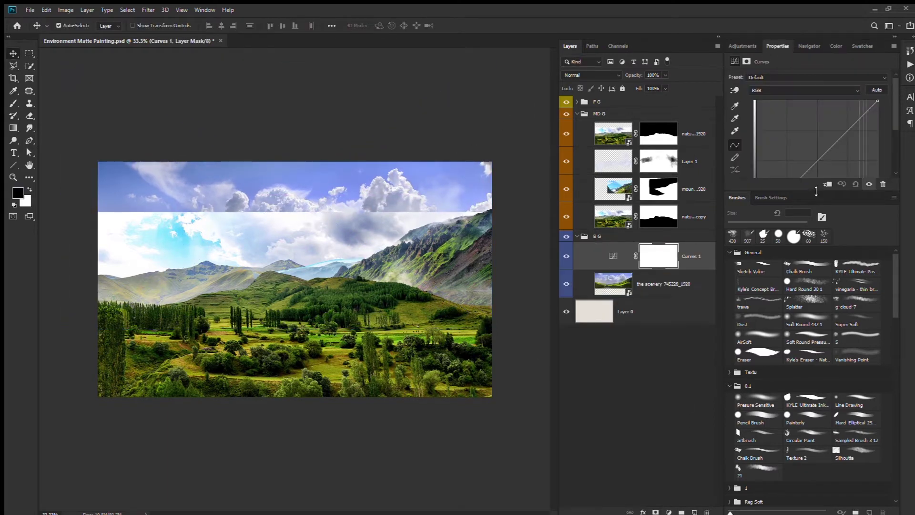
Bend the Curves adjustment to shift the sky's tint.
left_click_drag(816, 191, 816, 255)
left_click(819, 159)
left_click_drag(820, 159, 820, 152)
Paint black on the nature copy mask with a large brush to reveal the upper cloudy sky.
left_click(577, 236)
left_click(647, 220, "ctrl")
key("ctrl+d")
key("b")
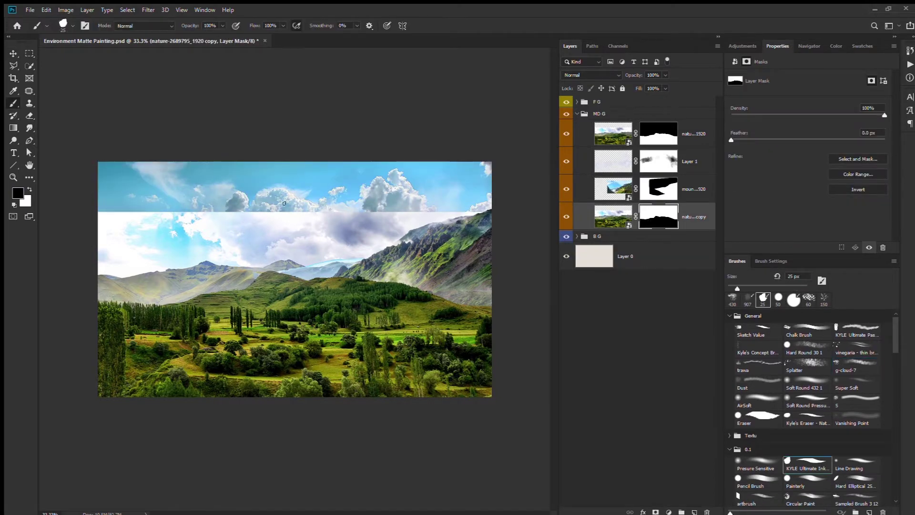
key("bracketright")
key("bracketright")
key("bracketright")
left_click_drag(102, 222, 418, 249)
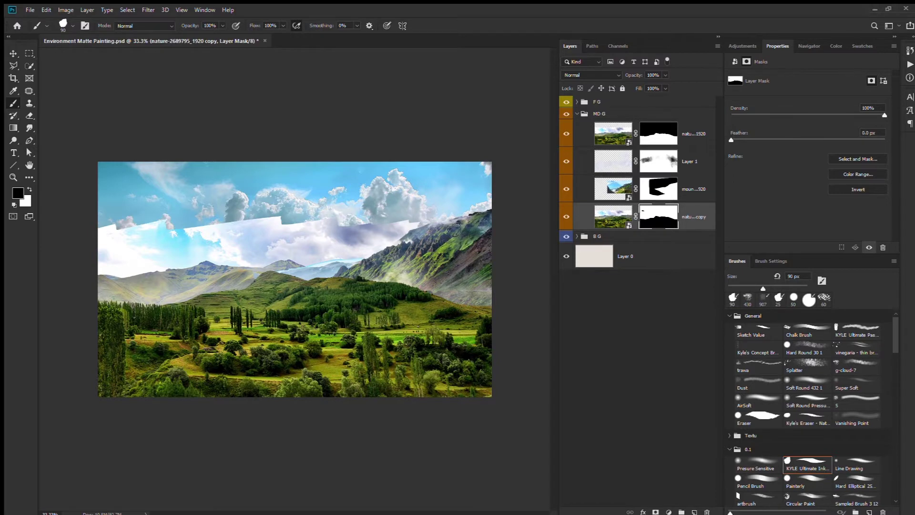
key("bracketright")
key("bracketright")
key("bracketright")
mouse_move(418, 248)
left_mouse_down()
mouse_move(236, 245)
mouse_move(107, 270)
left_mouse_up()
Draw a Pen path along the mountain ridge and load it as a selection from Paths.
key("l")
scroll(92, 282, "up", 1)
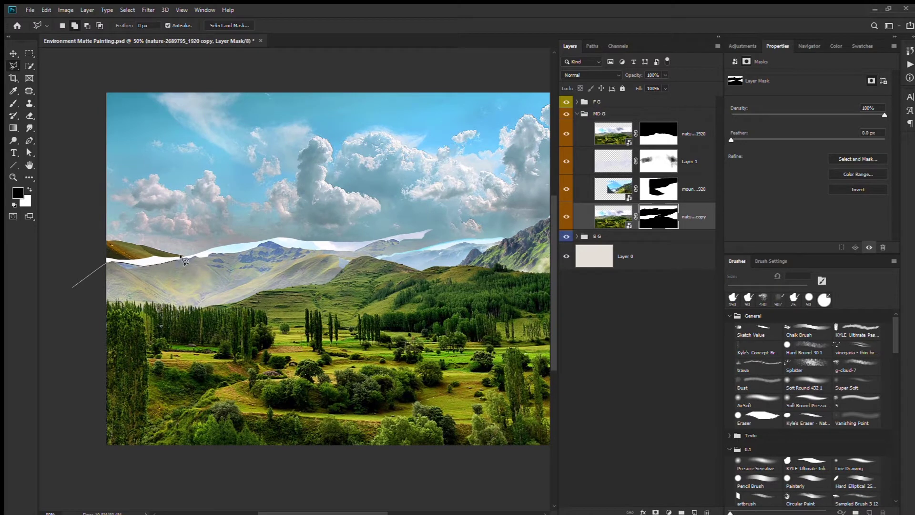
key("Escape")
key("p")
left_click(85, 291)
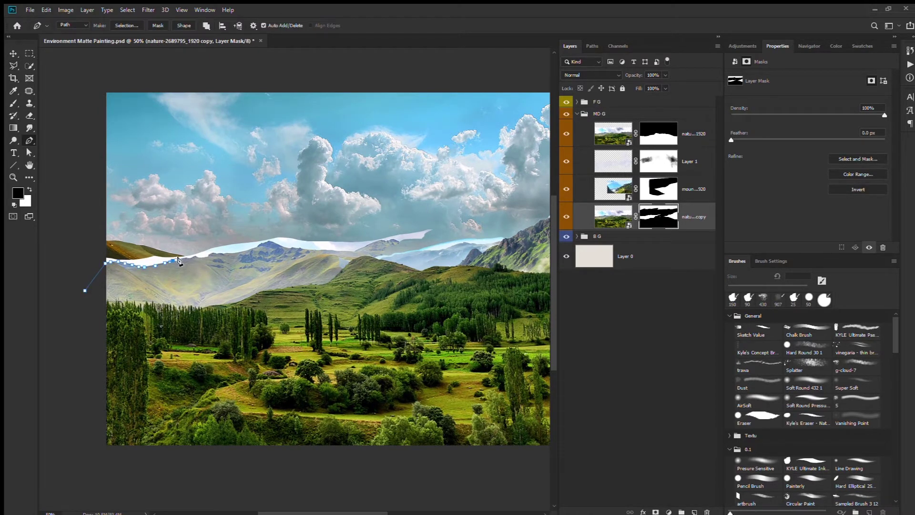
scroll(206, 256, "up", 3)
left_click(314, 209)
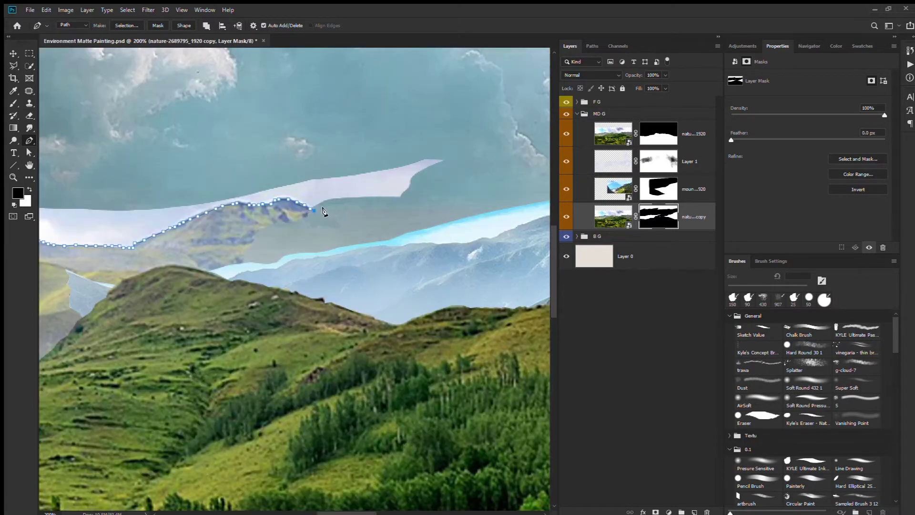
scroll(446, 158, "down", 3)
left_click(592, 46)
left_click(572, 61, "ctrl")
Return to the Layers panel and make the ridge path the active selection.
left_click(567, 46)
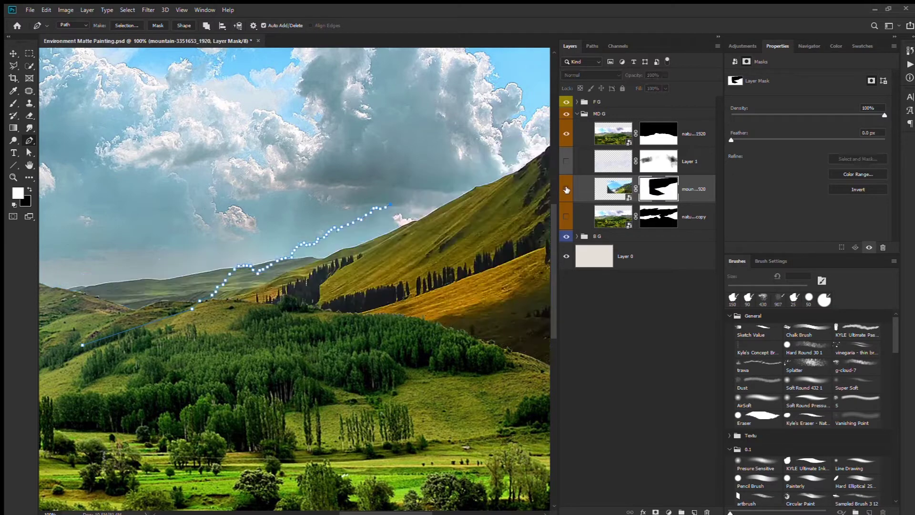
mouse_move(395, 214)
left_mouse_down()
mouse_move(177, 280)
mouse_move(419, 190)
left_mouse_up()
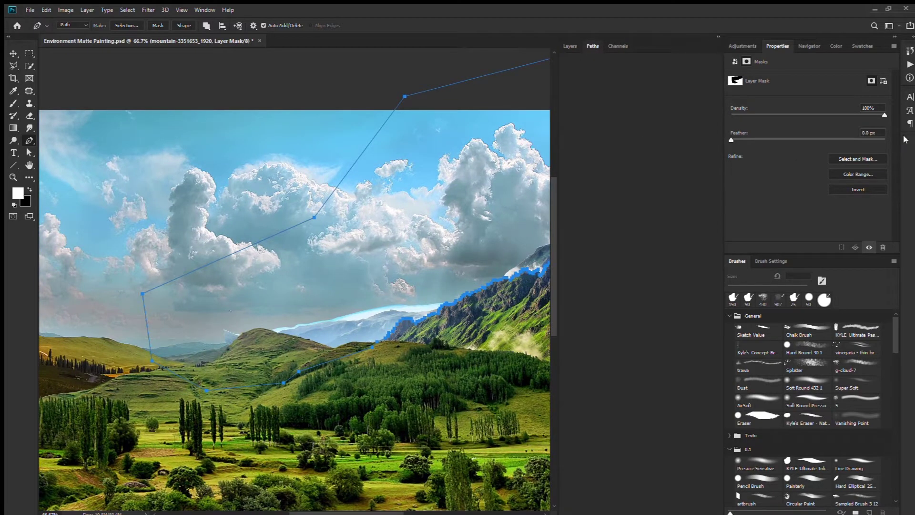
left_click(906, 139)
key("ctrl+Return")
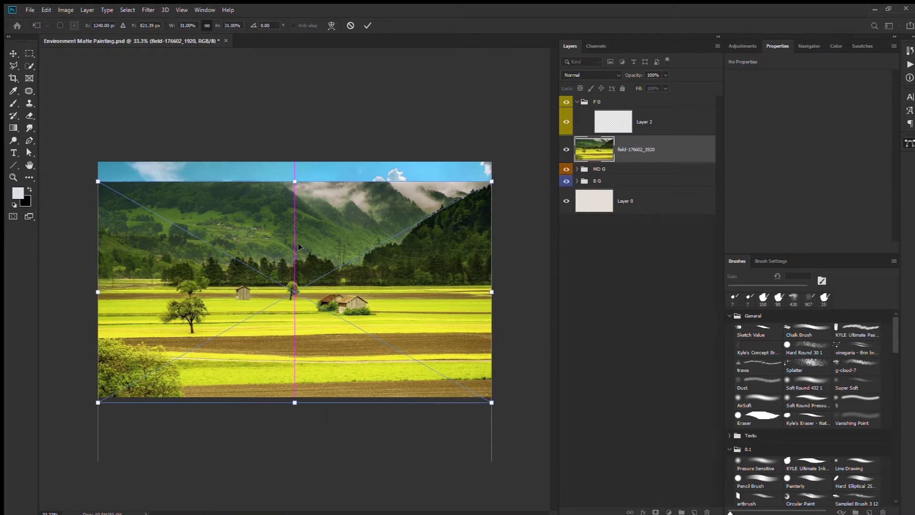
Place the field image at full opacity and mask out the band above its horizon.
key("Return")
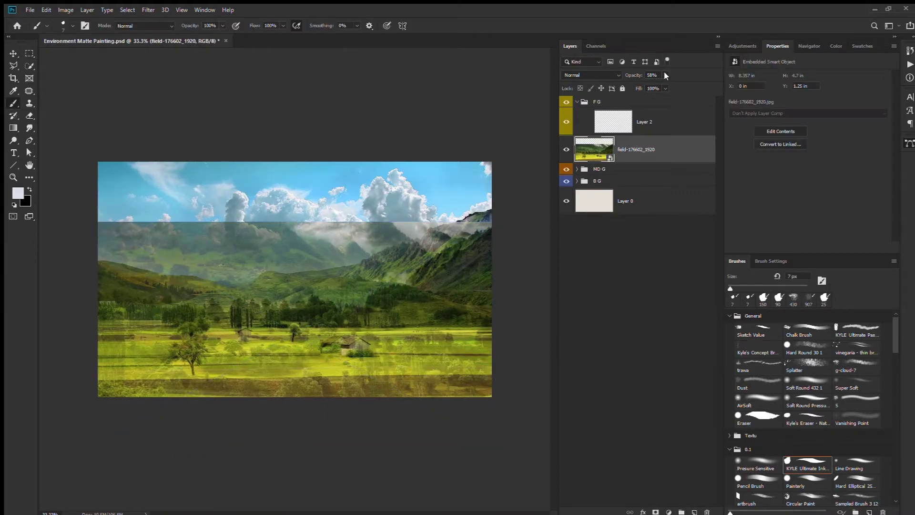
key("0")
key("m")
left_click_drag(98, 186, 498, 327)
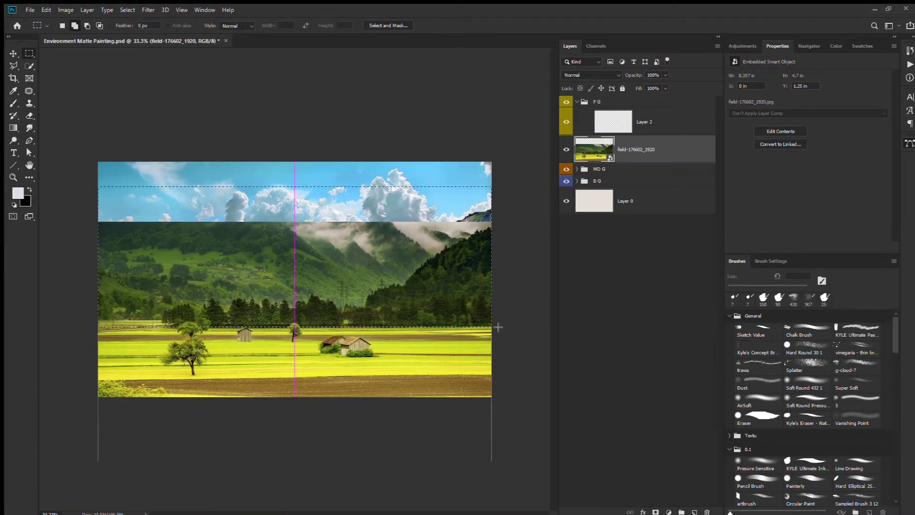
left_click(656, 512, "alt")
key("ctrl+minus")
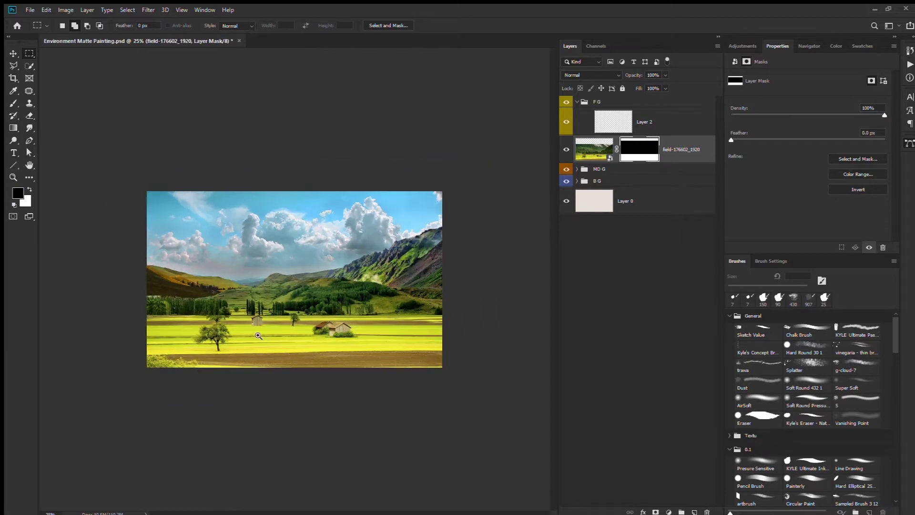
key("ctrl+plus")
Patch the lone tree out of the field using nearby field texture.
key("ctrl+shift+alt+n")
mouse_move(155, 327)
left_mouse_down()
mouse_move(195, 370)
mouse_move(209, 371)
left_mouse_up()
key("j")
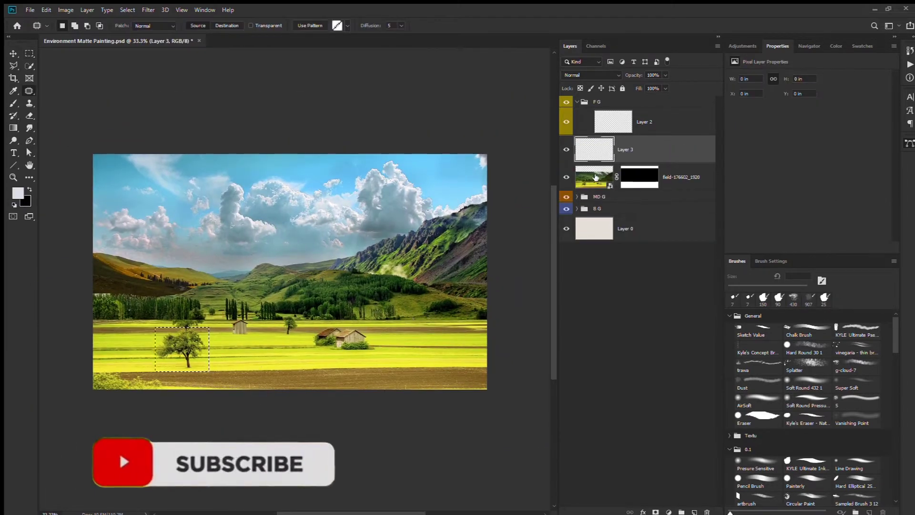
left_click(596, 177)
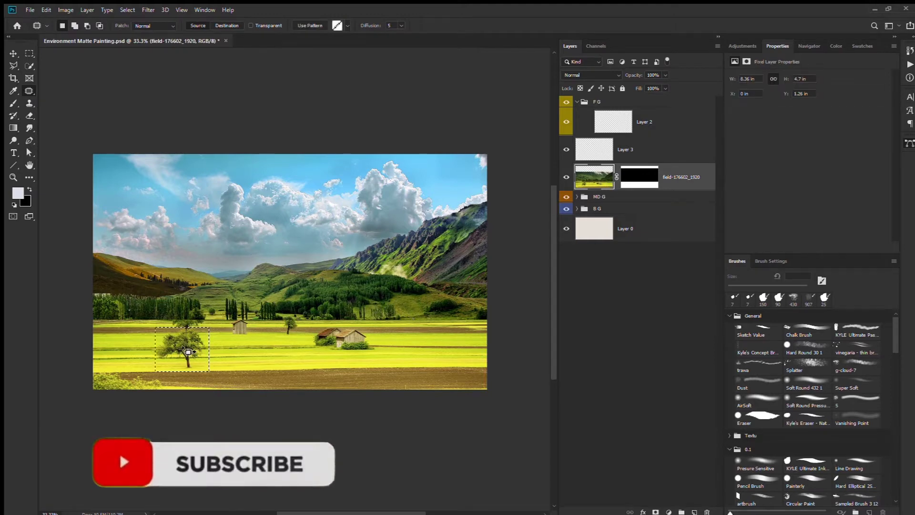
left_click_drag(189, 352, 135, 352)
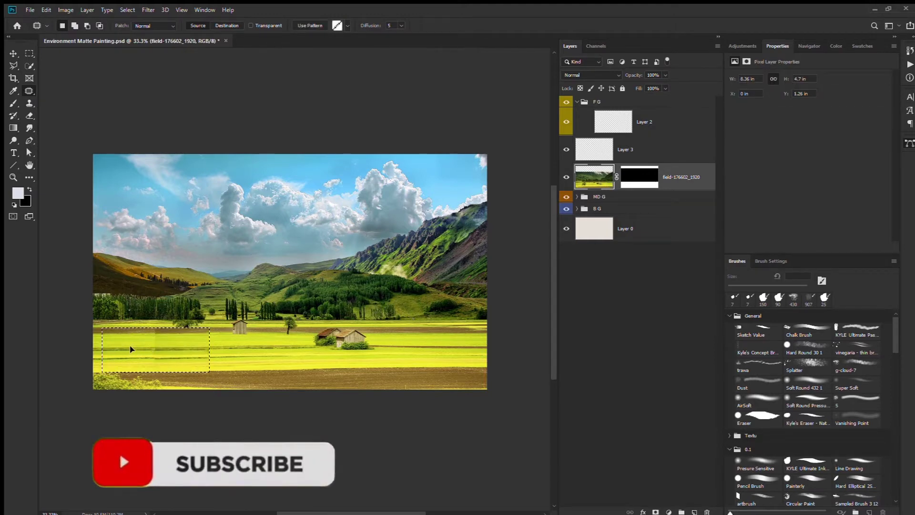
key("ctrl+d")
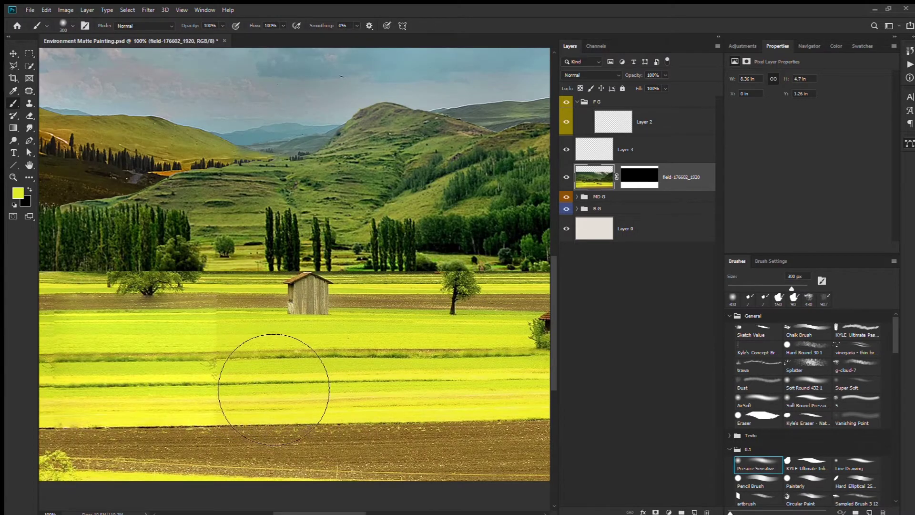
Shrink the brush, lower its opacity and flow, and sample a colour from the image.
key("5")
key("shift+5")
key("bracketleft")
key("bracketleft")
key("bracketleft")
key("bracketleft")
key("bracketleft")
key("bracketleft")
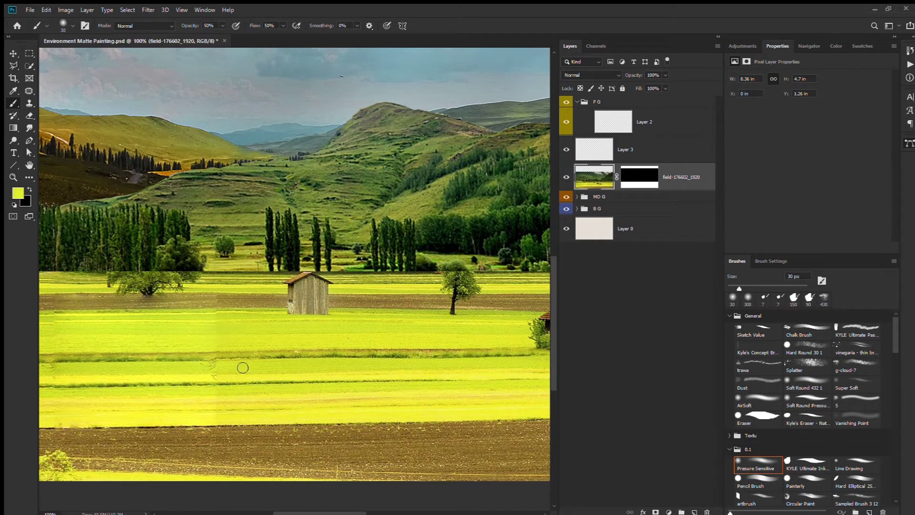
key("i")
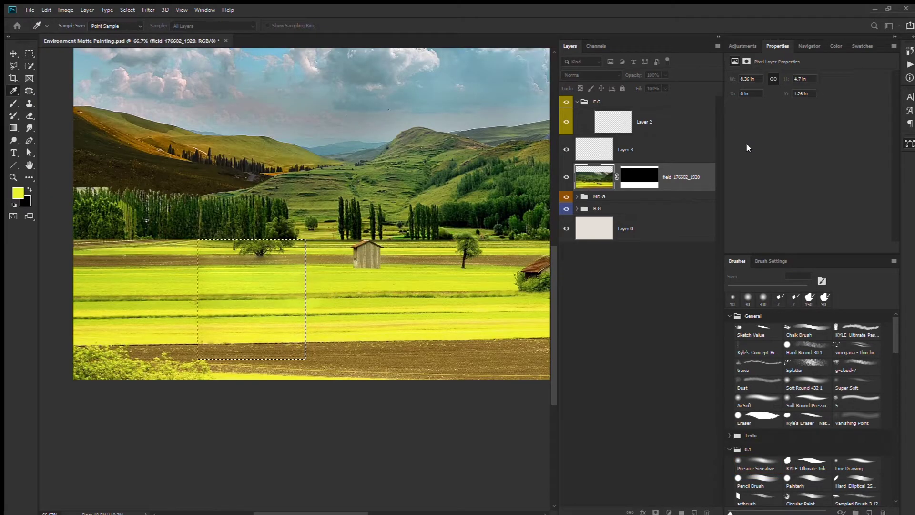
key("m")
left_click(445, 298)
Add a black Layer 4 in Saturation mode above the foreground group for a greyscale check.
key("ctrl+shift+alt+n")
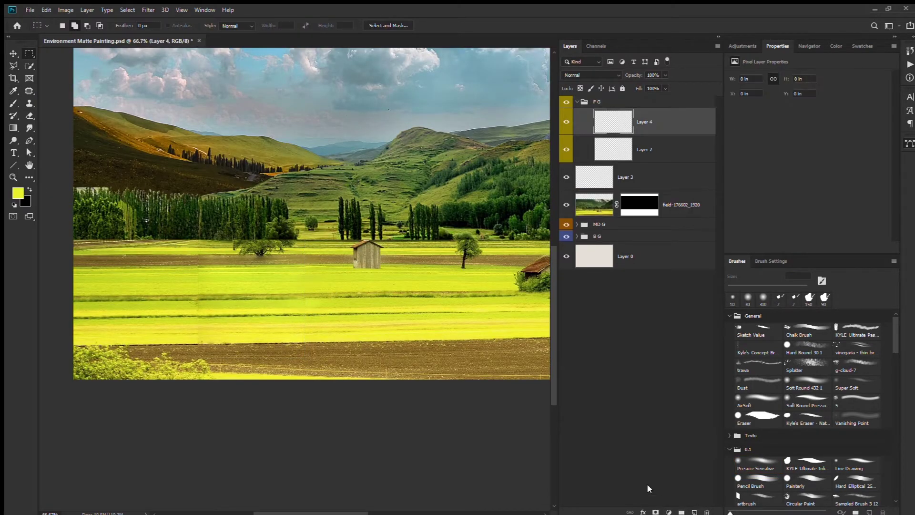
left_click_drag(623, 122, 643, 98)
key("ctrl+BackSpace")
key("shift+minus")
key("shift+minus")
key("shift+minus")
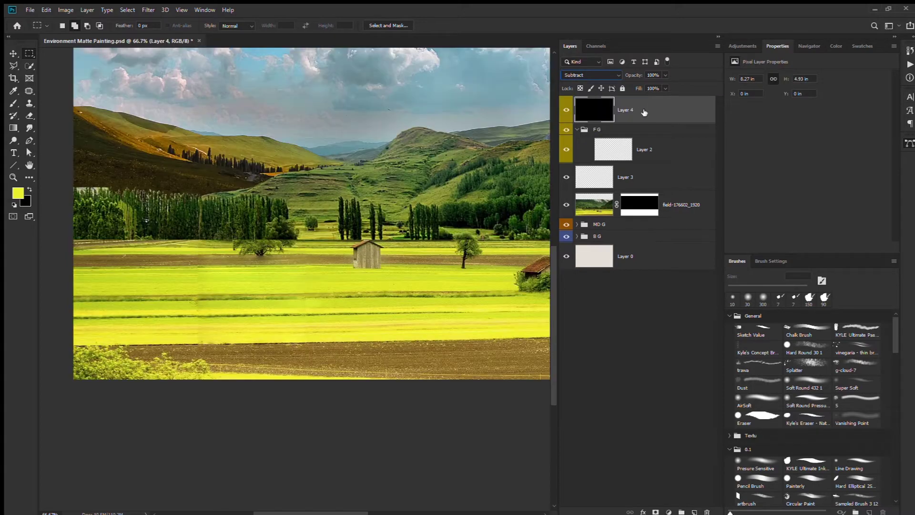
key("shift+plus")
key("shift+plus")
key("shift+plus")
key("ctrl+minus")
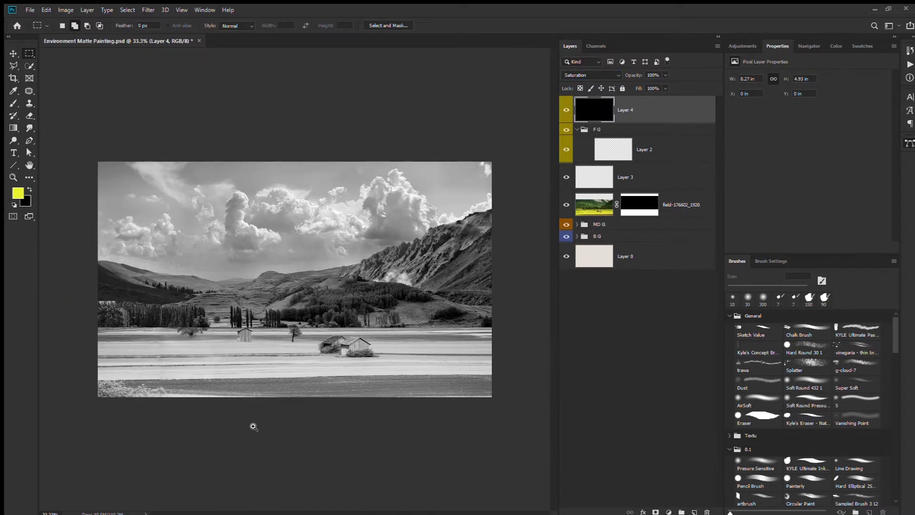
left_click(566, 110)
left_click(600, 195)
key("ctrl+plus")
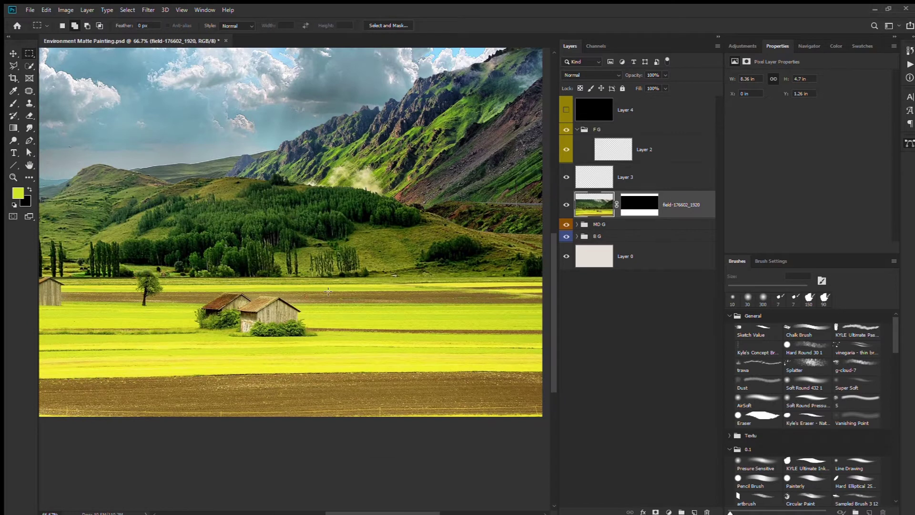
Copy a field strip to a new layer, then move and stretch it left over the barns.
key("ctrl+j")
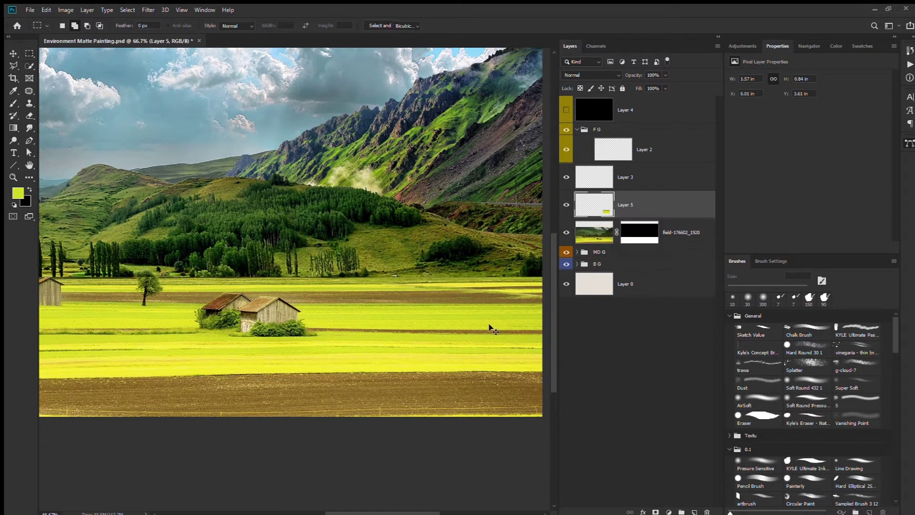
key("ctrl+t")
left_click_drag(453, 329, 411, 329)
key("shift+Left")
key("shift+Left")
key("shift+Left")
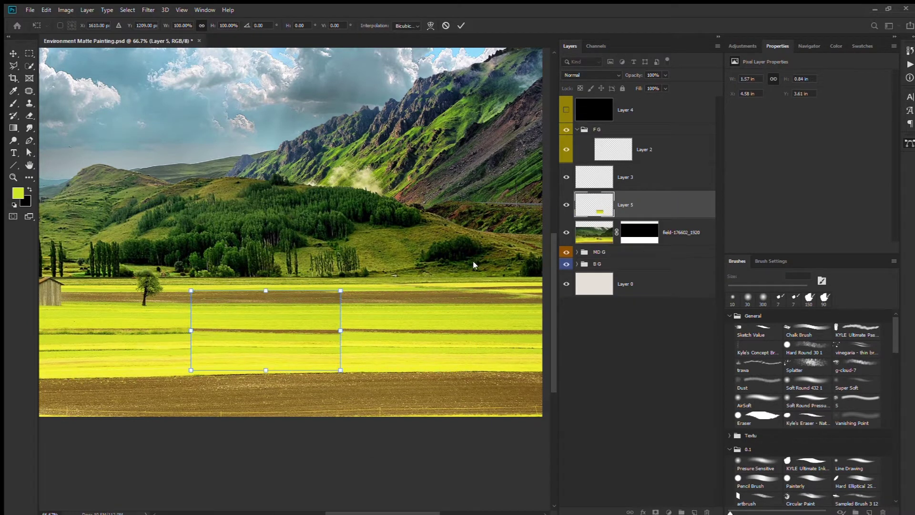
left_click_drag(336, 291, 351, 274)
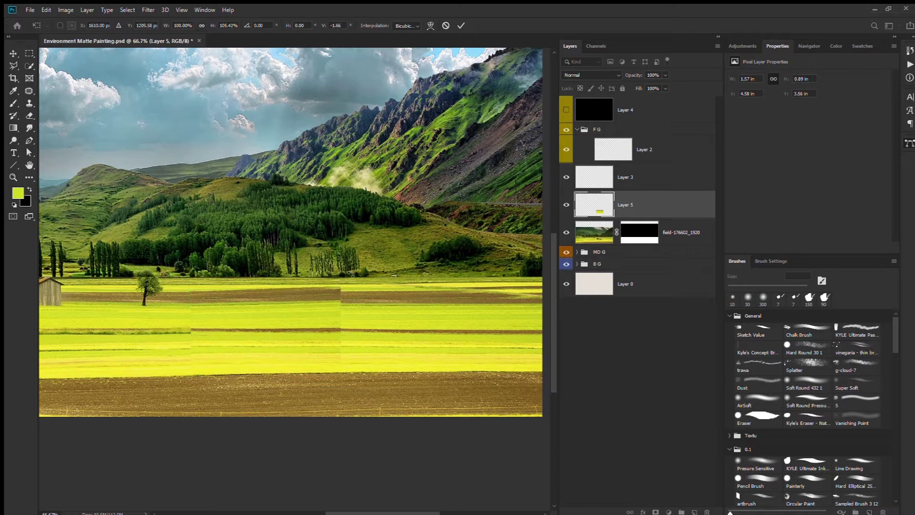
key("Return")
Mask the patch layer, soft-brush its edges, and toggle it to compare with the barns.
key("e")
key("d")
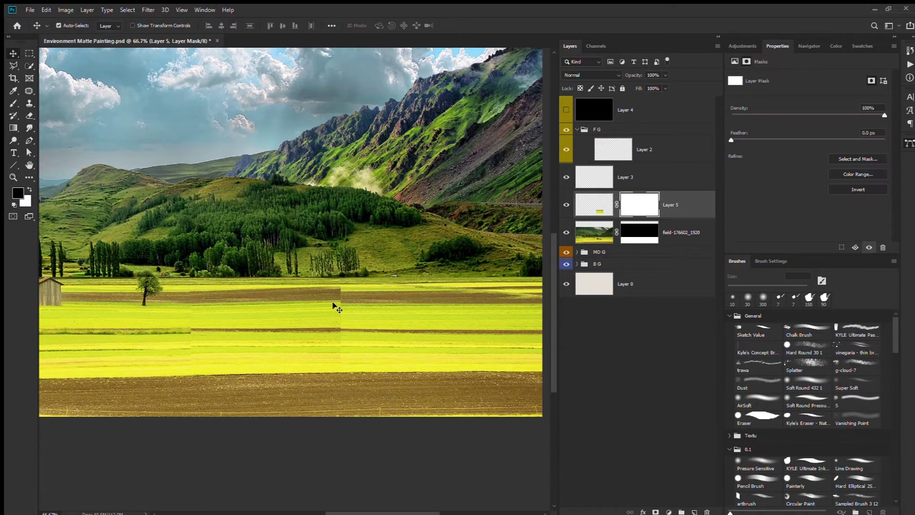
key("ctrl+1")
key("bracketleft")
key("bracketleft")
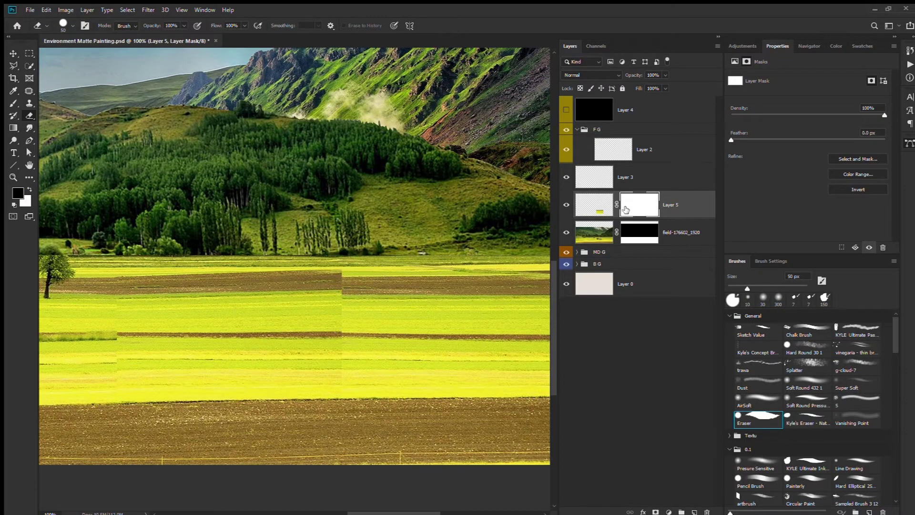
key("b")
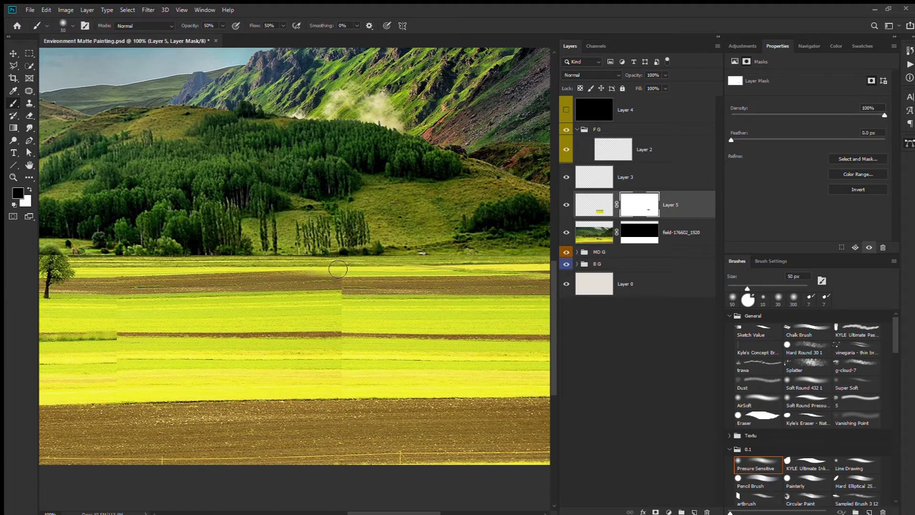
key("bracketleft")
key("bracketleft")
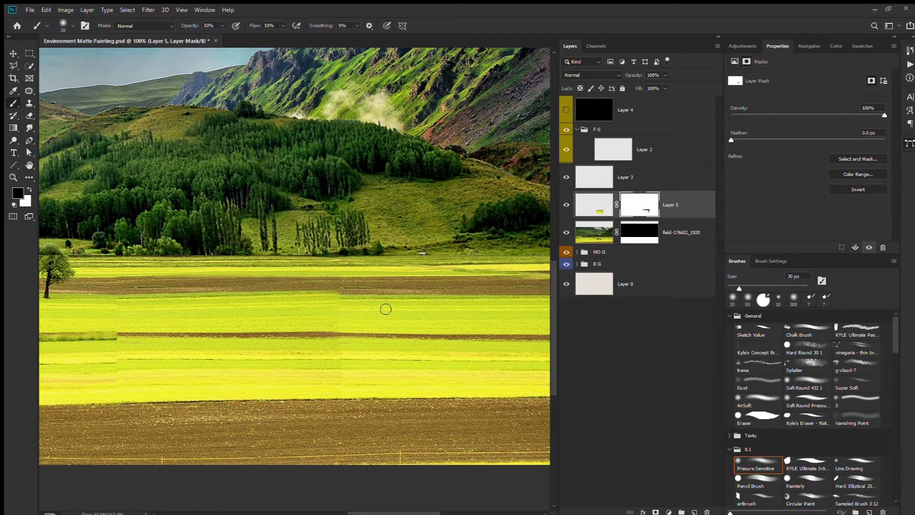
key("x")
key("x")
key("x")
key("x")
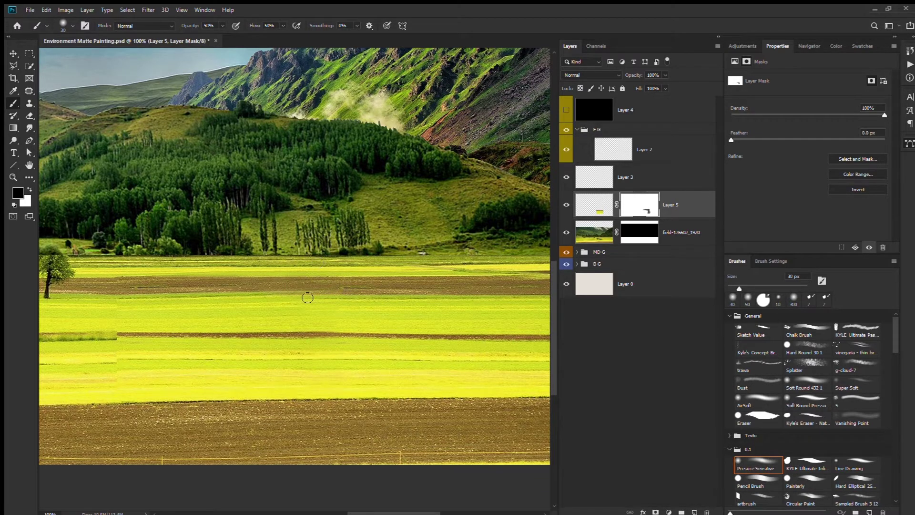
left_click(566, 204)
left_click(566, 204)
left_click(567, 204)
left_click(567, 205)
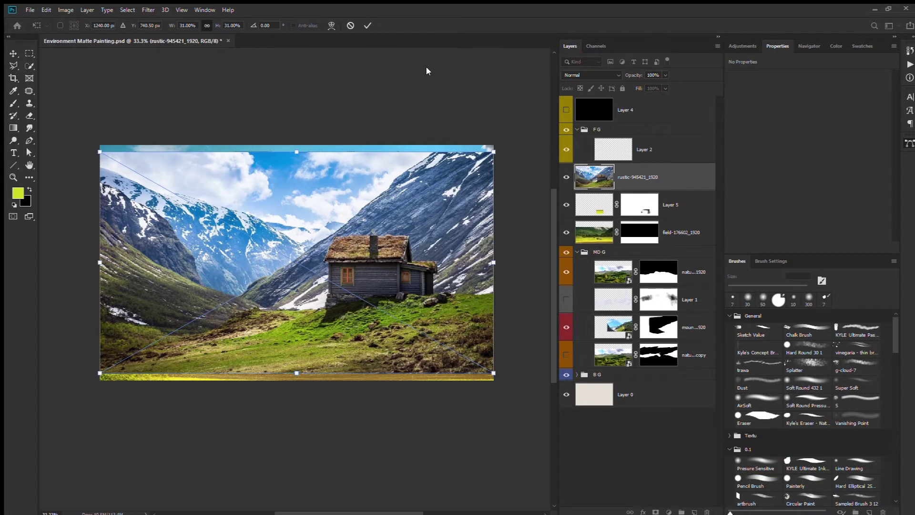
Place the cabin photo and mask away its sky and peaks with a polygonal selection.
key("Return")
left_click(655, 511)
key("l")
left_click(511, 288)
left_click(329, 296)
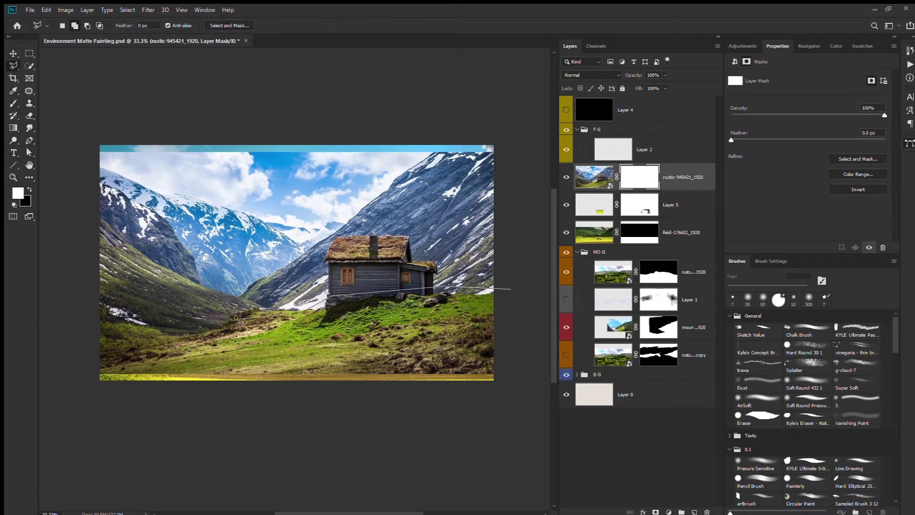
left_click(67, 367)
left_click(72, 95)
left_click(510, 159)
left_click(511, 288)
key("Delete")
key("ctrl+d")
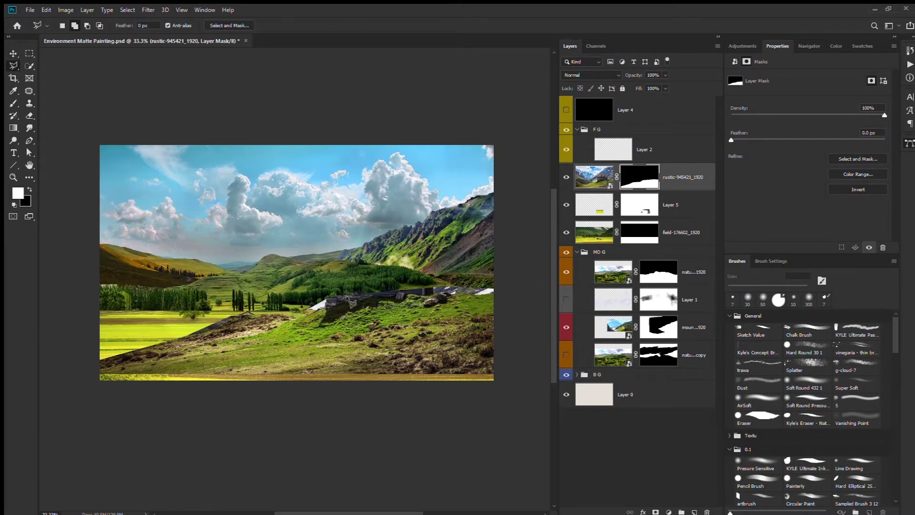
Scale the cabin photo to about 85% and move it down and right.
key("ctrl+t")
left_click_drag(100, 380, 159, 403)
mouse_move(407, 304)
left_mouse_down()
mouse_move(422, 336)
mouse_move(478, 339)
left_mouse_up()
key("Return")
key("l")
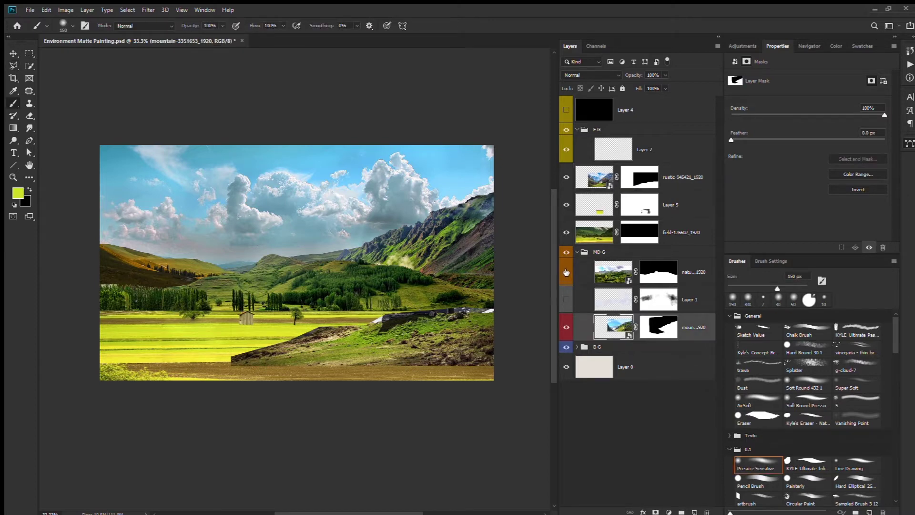
Paint the field mask in white and black to reveal green hills and reshape the upper-left treeline.
mouse_move(166, 292)
left_mouse_down()
mouse_move(87, 280)
mouse_move(166, 269)
mouse_move(153, 212)
mouse_move(129, 212)
mouse_move(389, 205)
mouse_move(343, 198)
mouse_move(123, 245)
left_mouse_up()
key("x")
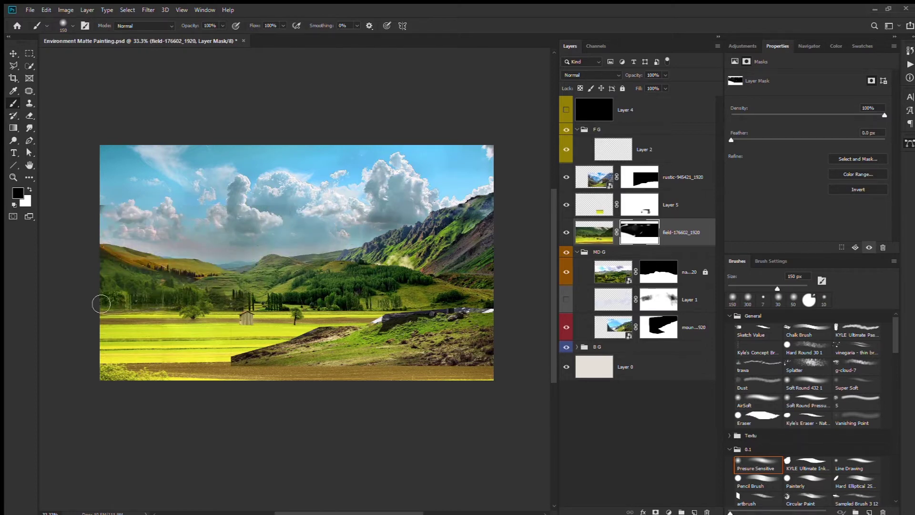
key("x")
mouse_move(100, 298)
left_mouse_down()
mouse_move(177, 287)
mouse_move(138, 276)
mouse_move(219, 269)
left_mouse_up()
key("x")
key("x")
mouse_move(96, 285)
left_mouse_down()
mouse_move(188, 302)
mouse_move(92, 262)
left_mouse_up()
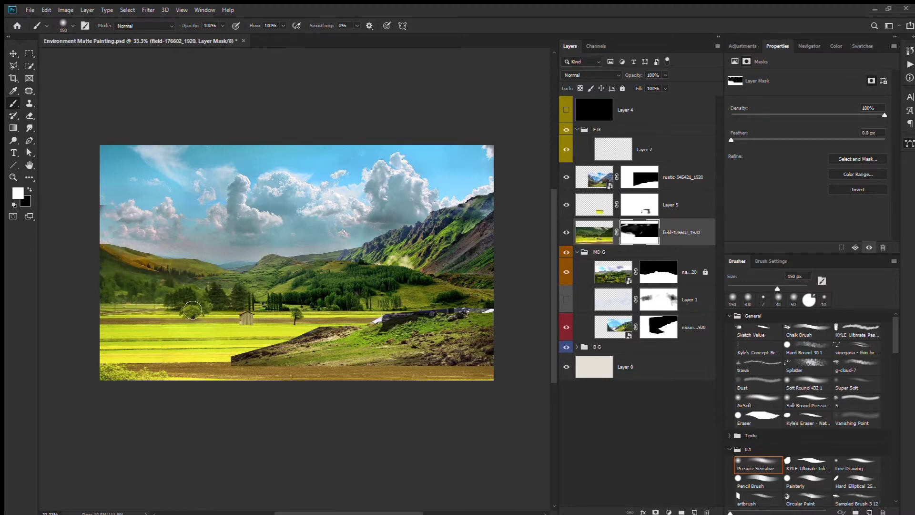
key("x")
mouse_move(157, 274)
left_mouse_down()
mouse_move(210, 267)
mouse_move(112, 275)
mouse_move(133, 247)
left_mouse_up()
key("x")
key("x")
key("x")
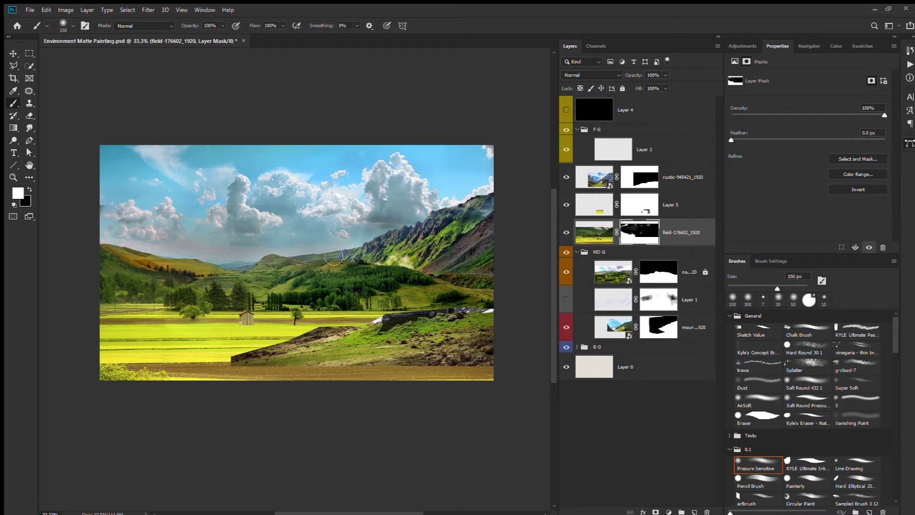
key("v")
left_click(199, 250)
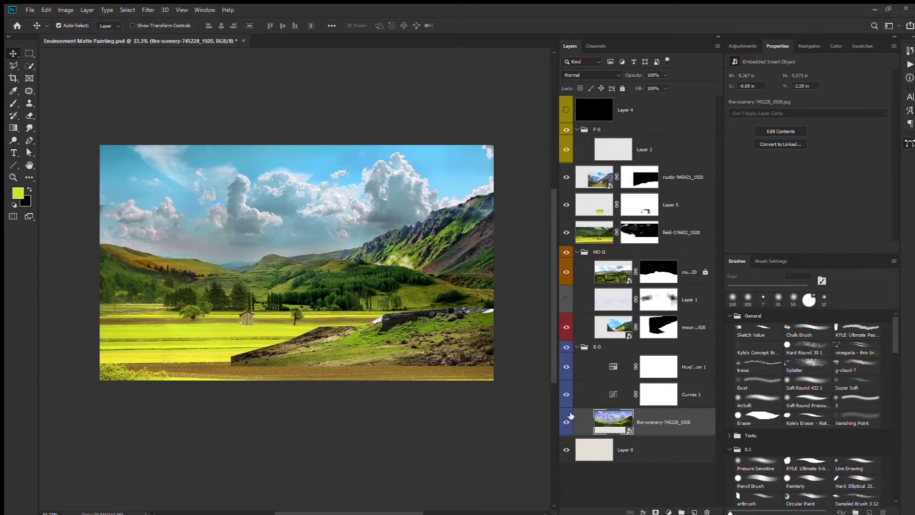
Add a background Hue/Saturation adjustment with hue about +17 and reduced saturation.
left_click(659, 367)
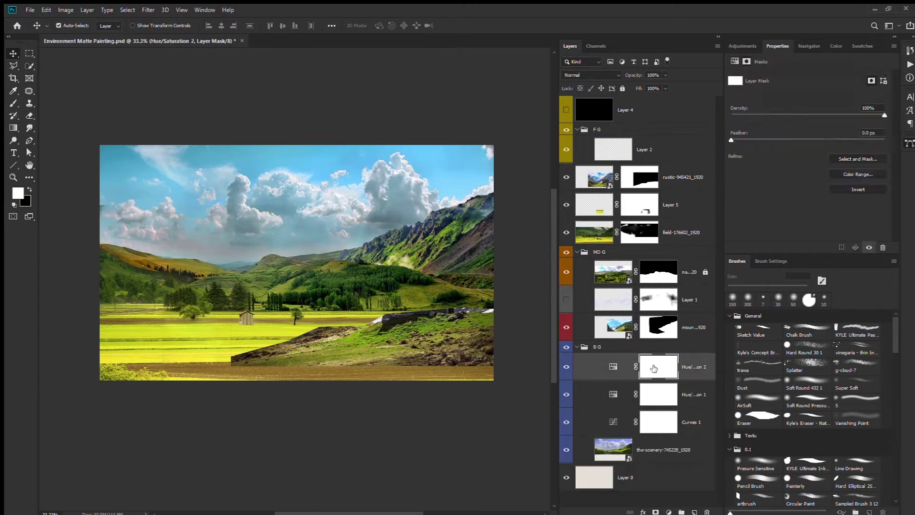
left_click_drag(807, 114, 821, 113)
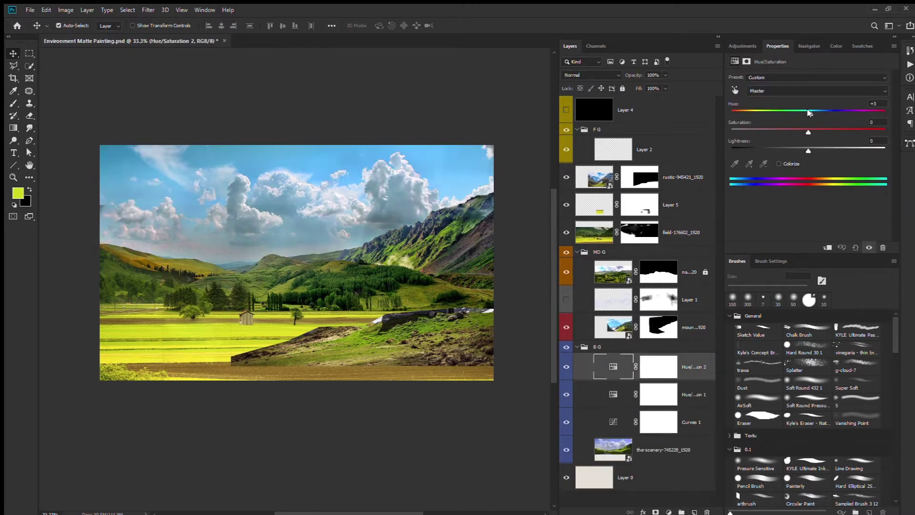
mouse_move(808, 150)
left_mouse_down()
mouse_move(787, 132)
mouse_move(811, 151)
left_mouse_up()
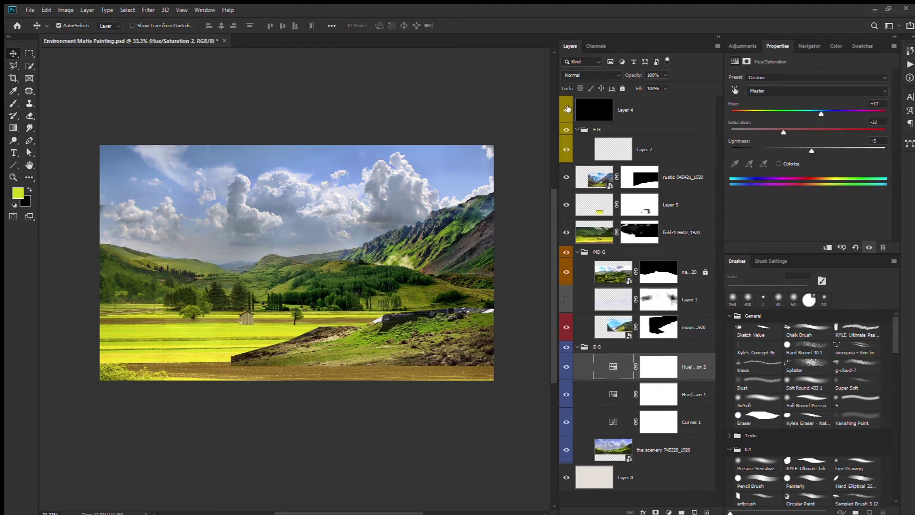
left_click(571, 367)
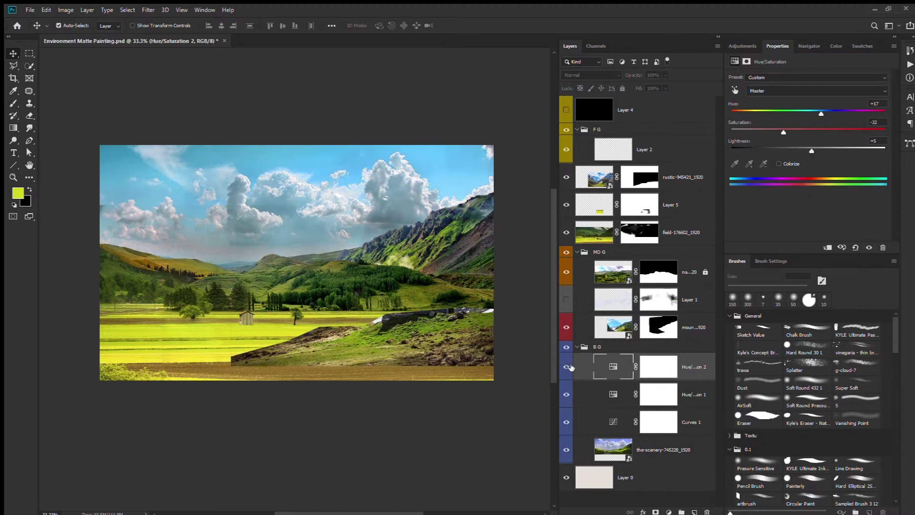
left_click_drag(784, 132, 801, 131)
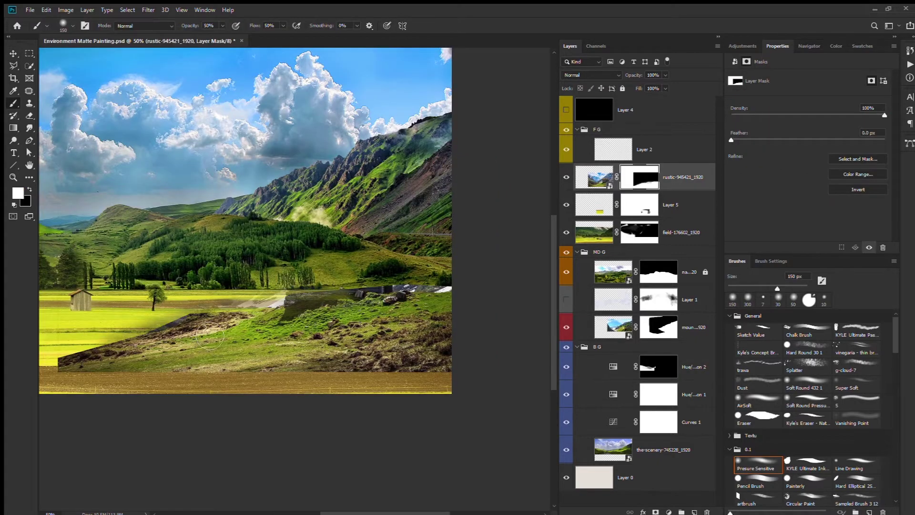
Paint the cabin layer's mask to hide the snowy area right of the cabin.
key("x")
mouse_move(457, 286)
left_mouse_down()
mouse_move(382, 277)
mouse_move(444, 281)
left_mouse_up()
key("x")
key("x")
left_click_drag(381, 267, 453, 273)
key("x")
left_click_drag(432, 317, 441, 322)
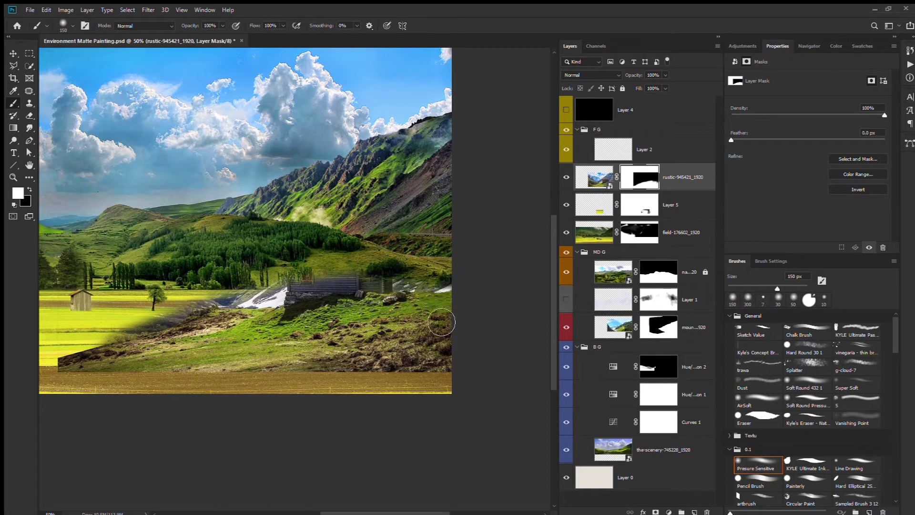
left_click(807, 479)
key("x")
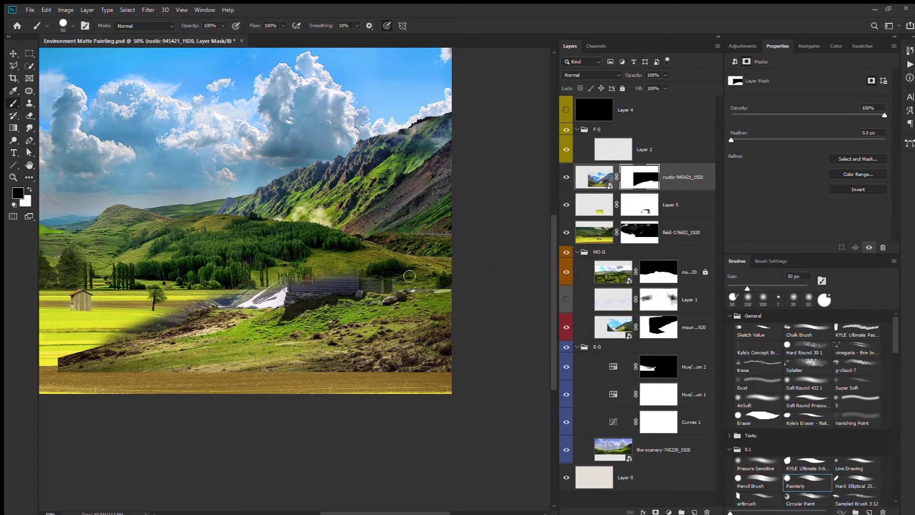
key("x")
left_click_drag(381, 301, 395, 302)
Paint out the stone wall and yellow band along the slope with the painterly brush.
key("x")
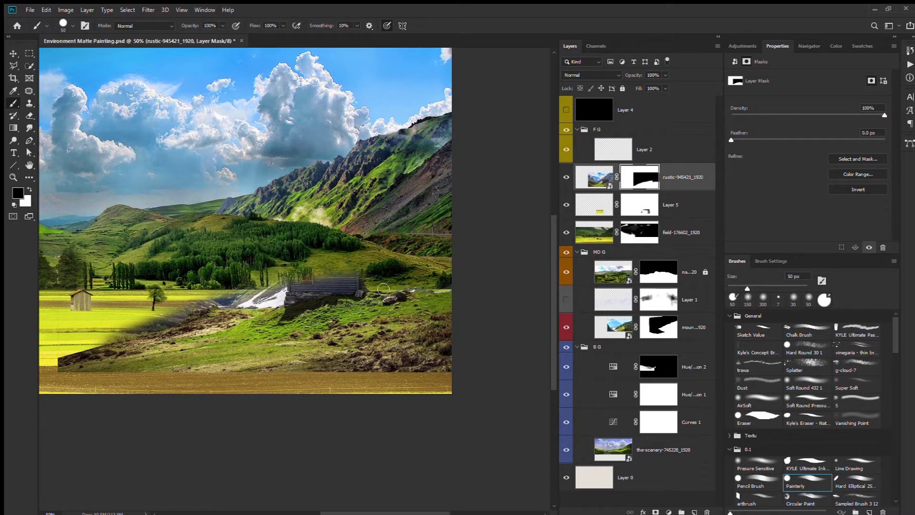
left_click_drag(352, 282, 279, 289)
key("period")
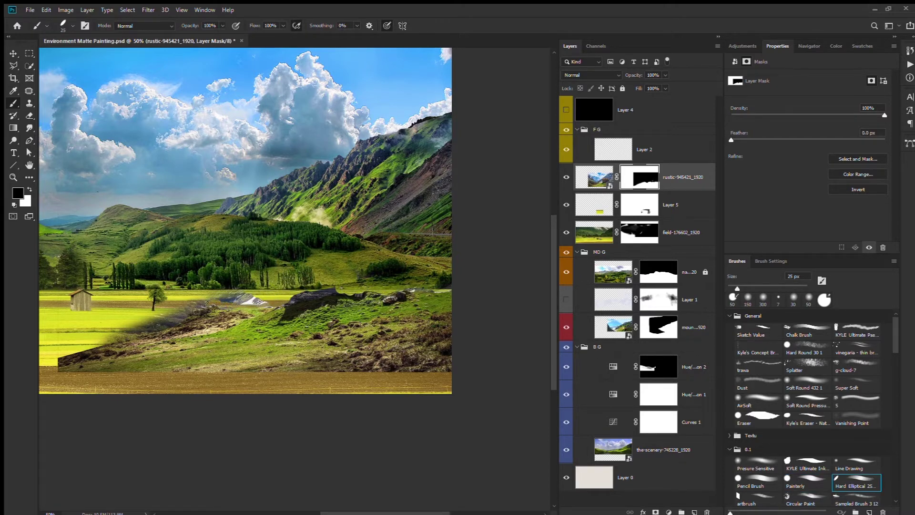
key("comma")
left_click_drag(99, 342, 266, 292)
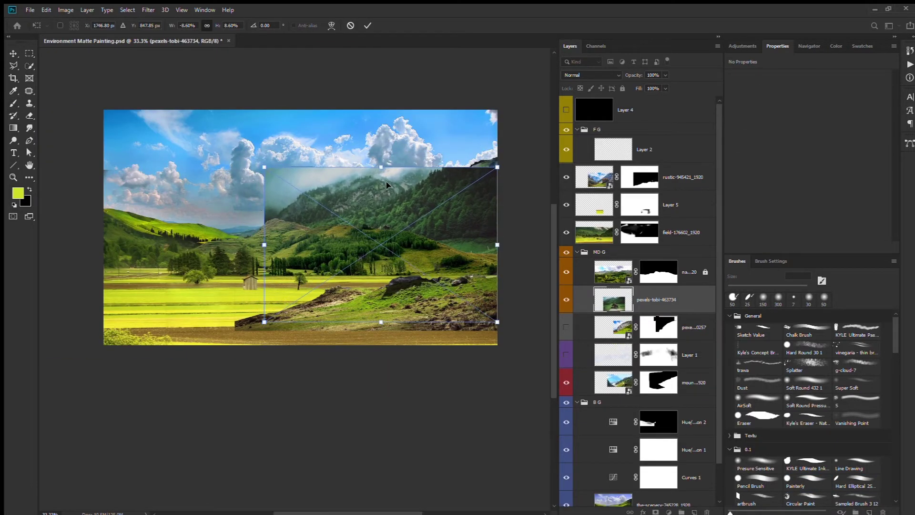
mouse_move(387, 185)
left_mouse_down()
mouse_move(355, 244)
mouse_move(387, 185)
left_mouse_up()
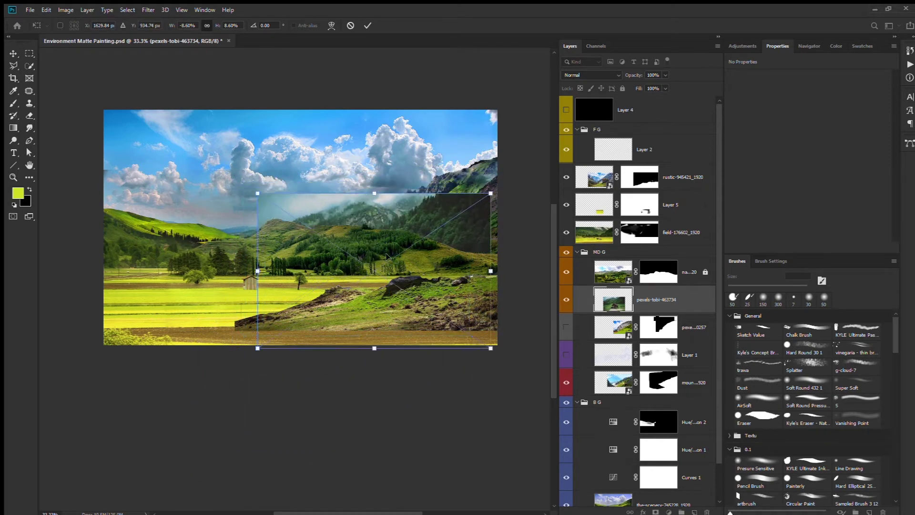
Commit the misty forest photo's placement and sample a colour for a larger brush.
key("Return")
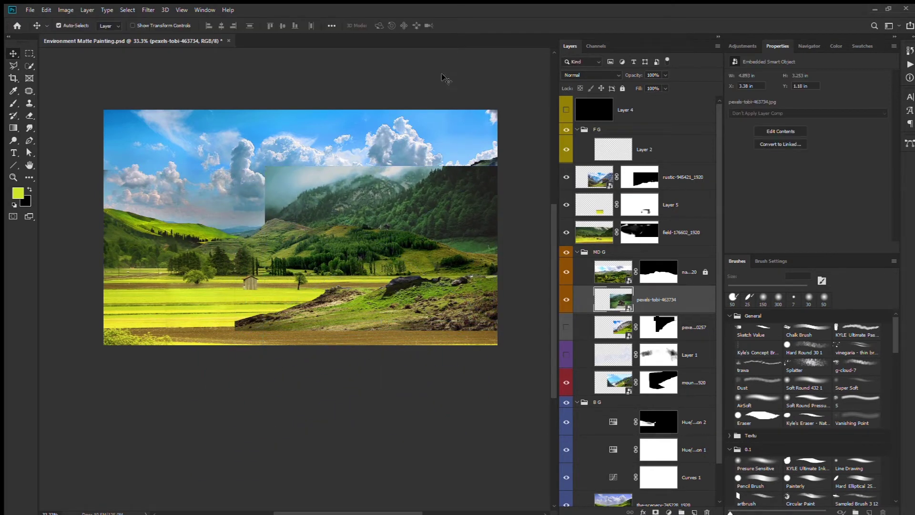
key("i")
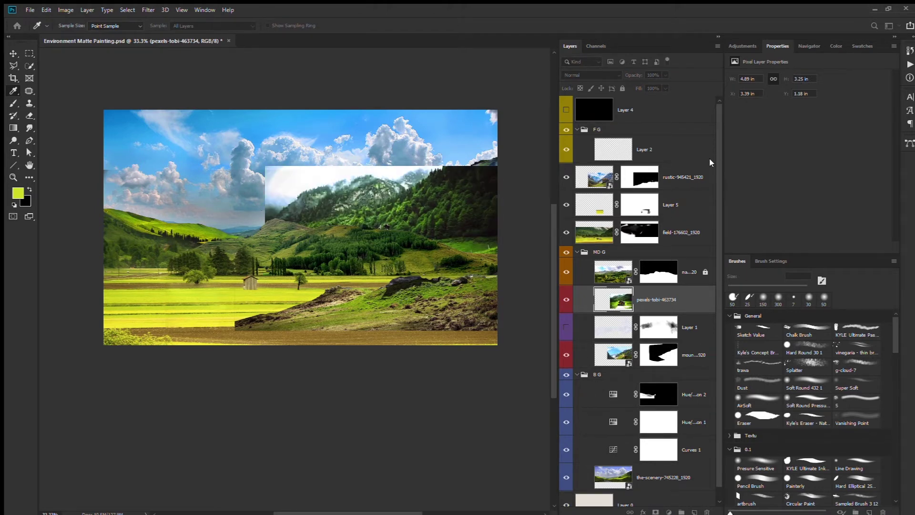
key("b")
key("bracketright")
key("bracketright")
key("bracketright")
Hide the forest photo and ready a near-white 175 px cloud brush on Layer 1.
left_click(566, 299)
left_click(567, 322)
left_click(691, 322)
left_click(856, 364)
left_click(250, 172, "alt")
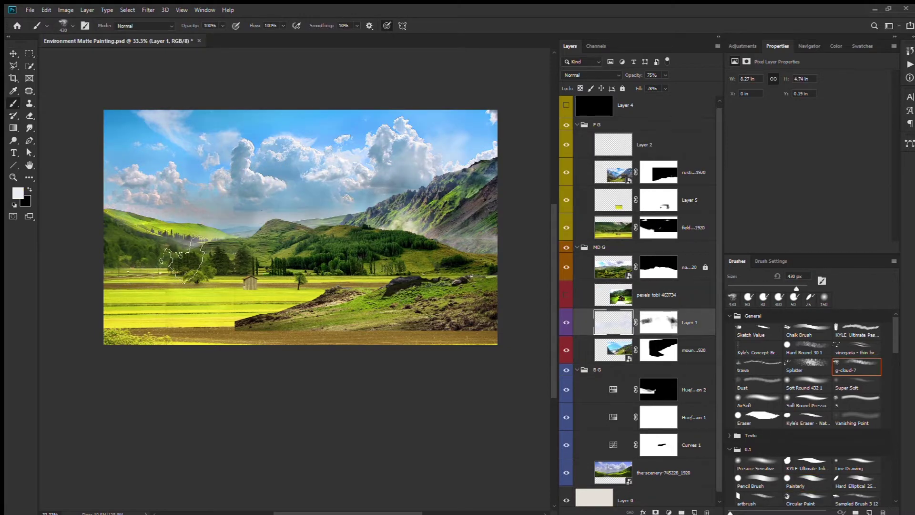
key("bracketleft")
key("bracketleft")
key("bracketleft")
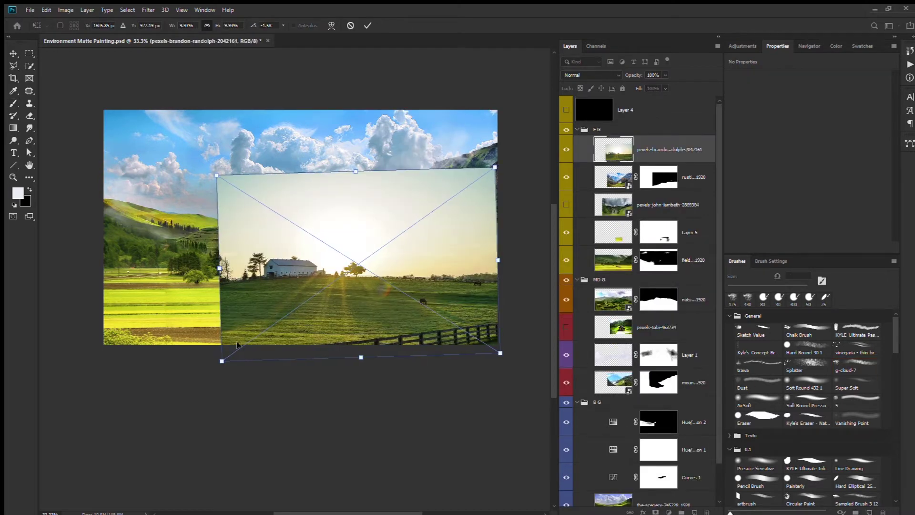
Paint the field photo's mask to hide its sky and soften its left edge.
left_click_drag(342, 178, 388, 261)
key("bracketright")
key("bracketright")
key("bracketright")
left_click_drag(248, 210, 495, 273)
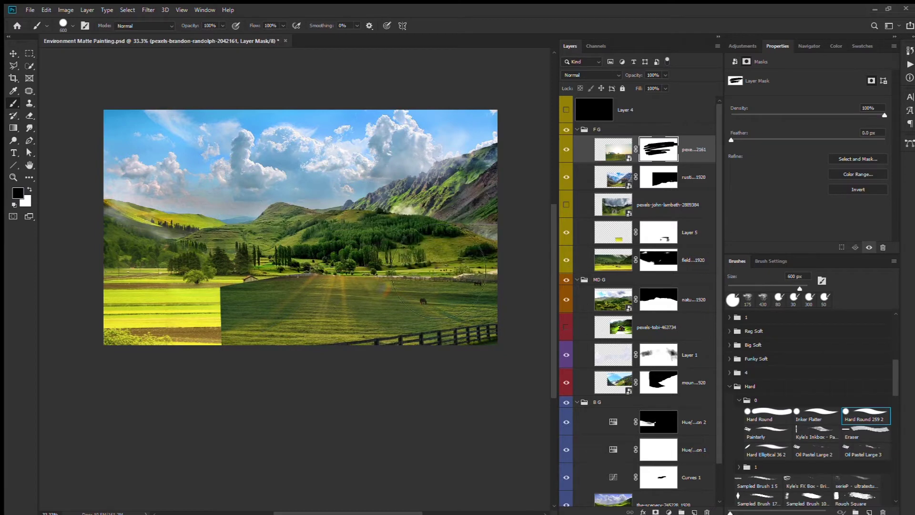
left_click_drag(238, 286, 215, 338)
key("x")
key("x")
left_click_drag(486, 280, 257, 278)
key("x")
key("x")
left_click_drag(324, 288, 244, 263)
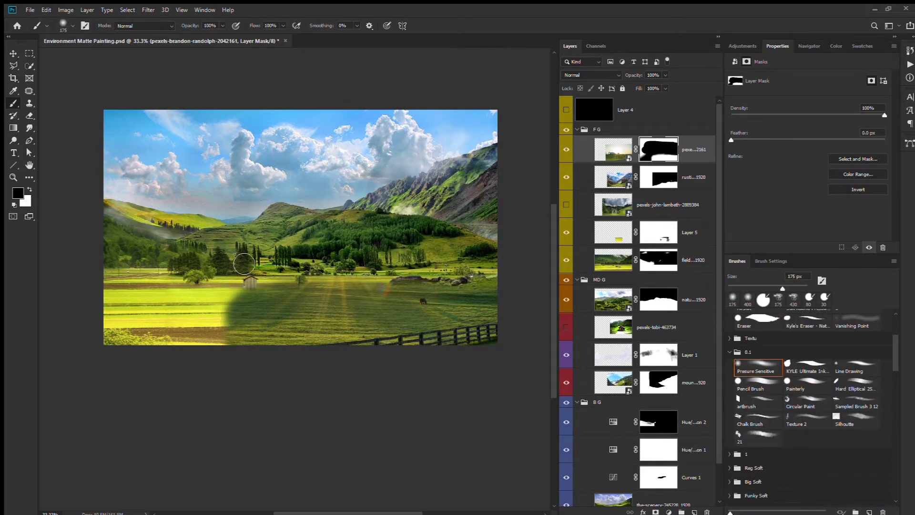
key("x")
Hide the rocky foreground layer and enlarge the field photo across the canvas.
key("bracketright")
key("bracketright")
key("bracketright")
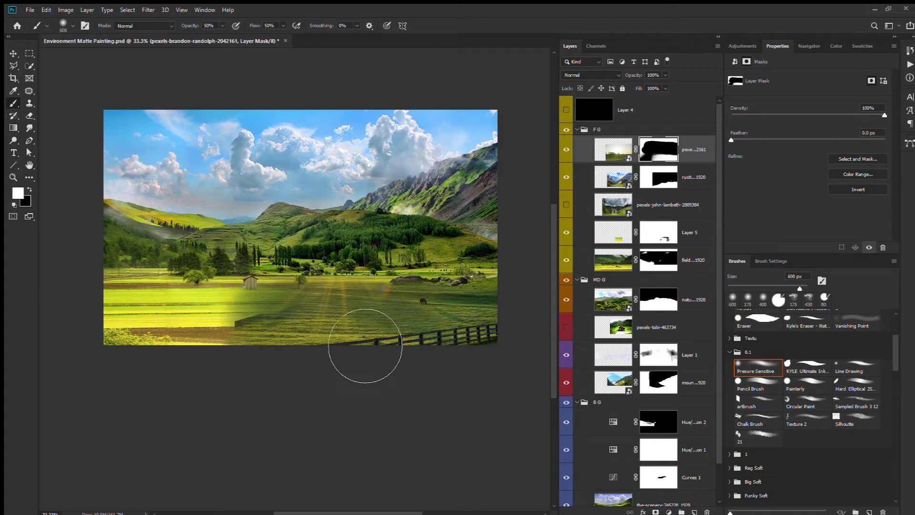
left_click_drag(615, 177, 622, 150)
left_click(615, 177)
left_click(566, 150)
key("ctrl+t")
left_click_drag(360, 164, 352, 96)
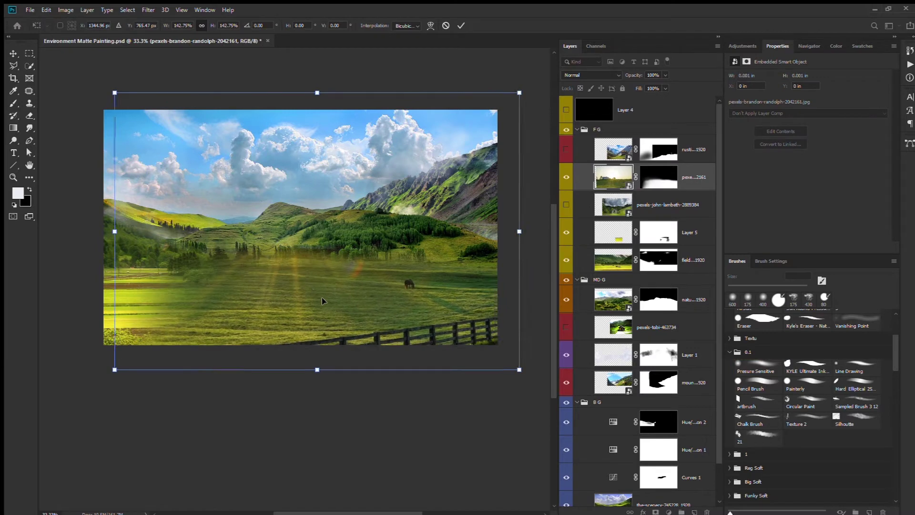
key("Return")
Mask the enlarged field photo to reveal the midground trees and hut.
key("x")
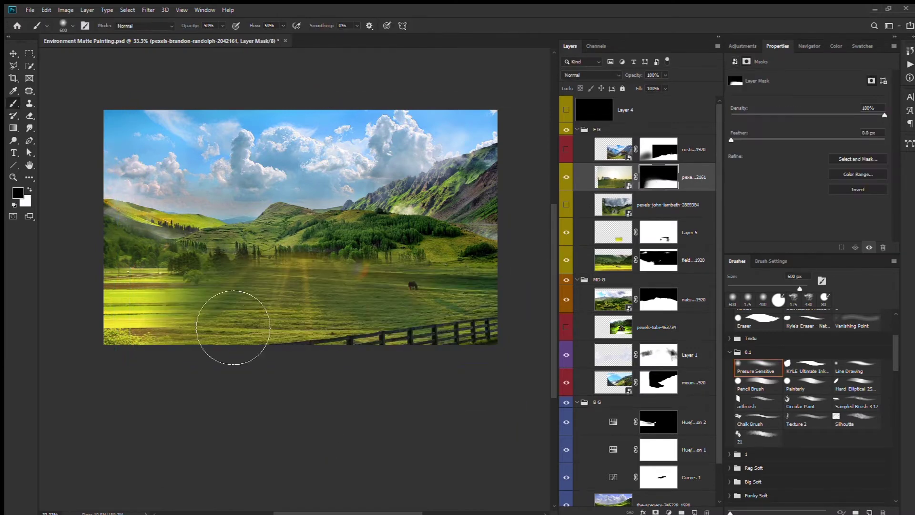
left_click_drag(231, 347, 334, 257)
mouse_move(186, 310)
left_mouse_down()
mouse_move(344, 267)
mouse_move(401, 315)
left_mouse_up()
key("bracketleft")
key("bracketleft")
key("bracketleft")
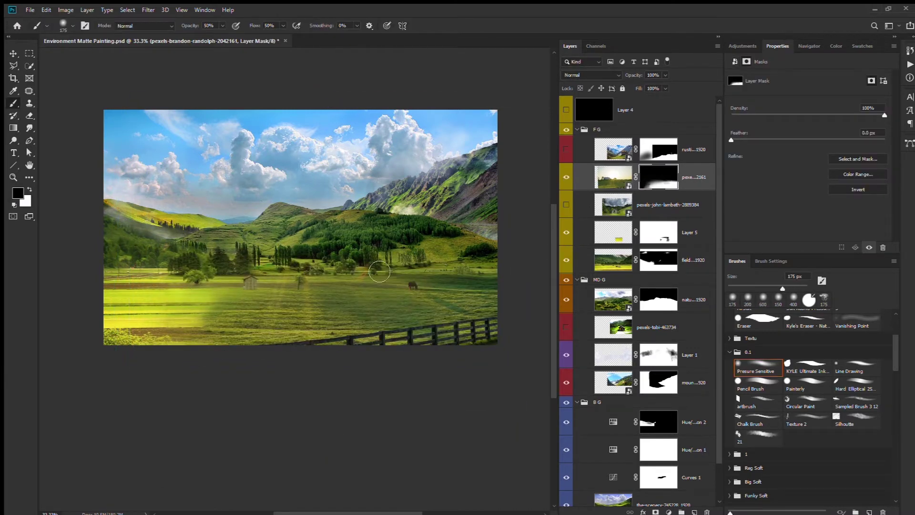
key("x")
left_click_drag(291, 257, 380, 289)
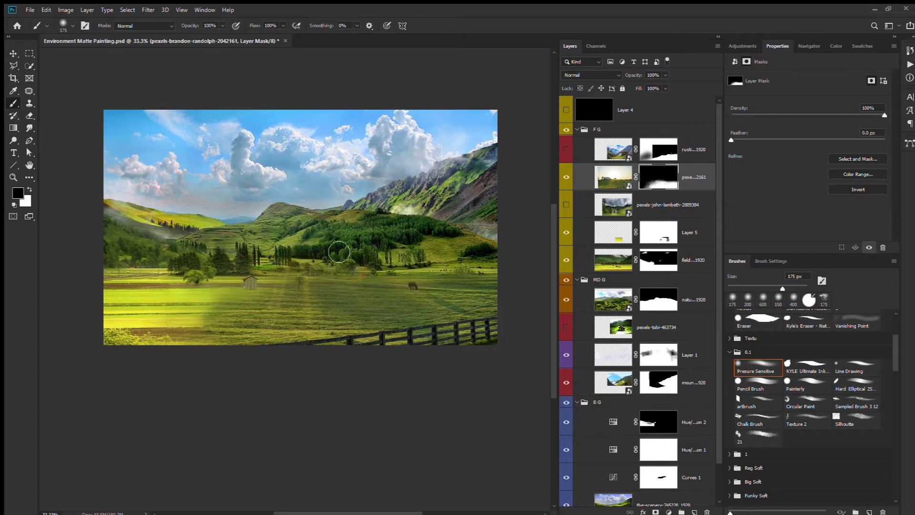
Flip the field photo horizontally and shift it left and up.
key("ctrl+t")
right_click(264, 317)
left_click(264, 317)
mouse_move(264, 317)
left_mouse_down()
mouse_move(243, 314)
mouse_move(256, 312)
left_mouse_up()
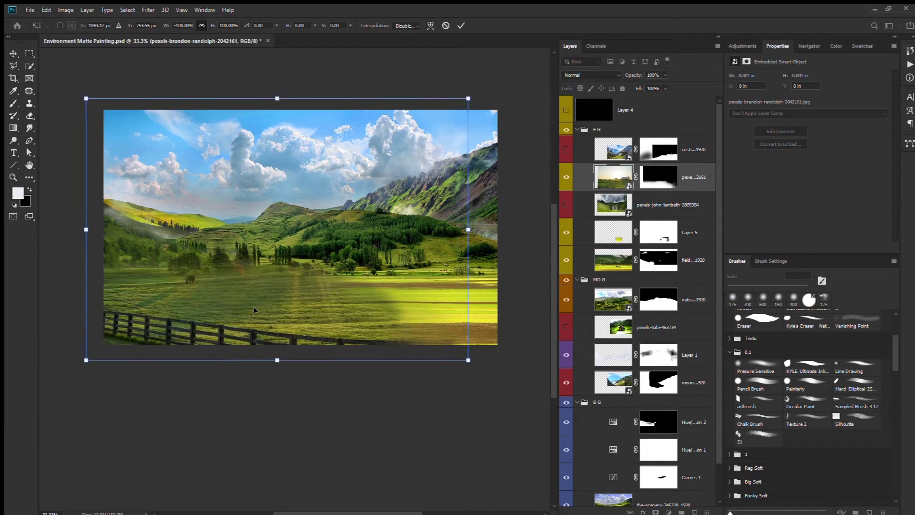
key("Return")
Refine the mask so the fenced photo blends into the lower-left field and middle trees.
left_click(659, 177)
key("b")
key("x")
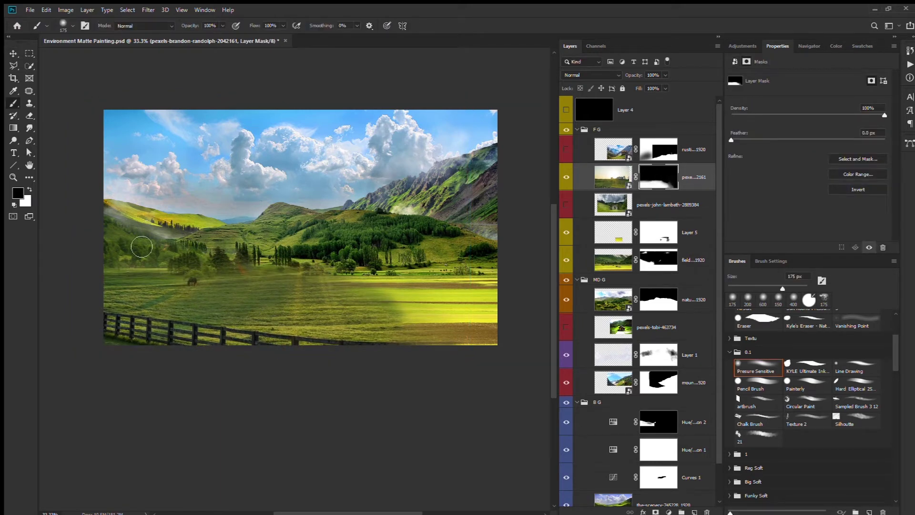
left_click_drag(124, 270, 229, 269)
key("x")
left_click_drag(110, 286, 181, 306)
key("x")
key("x")
mouse_move(324, 286)
left_mouse_down()
mouse_move(284, 320)
mouse_move(400, 324)
left_mouse_up()
key("x")
key("x")
left_click_drag(334, 296, 129, 319)
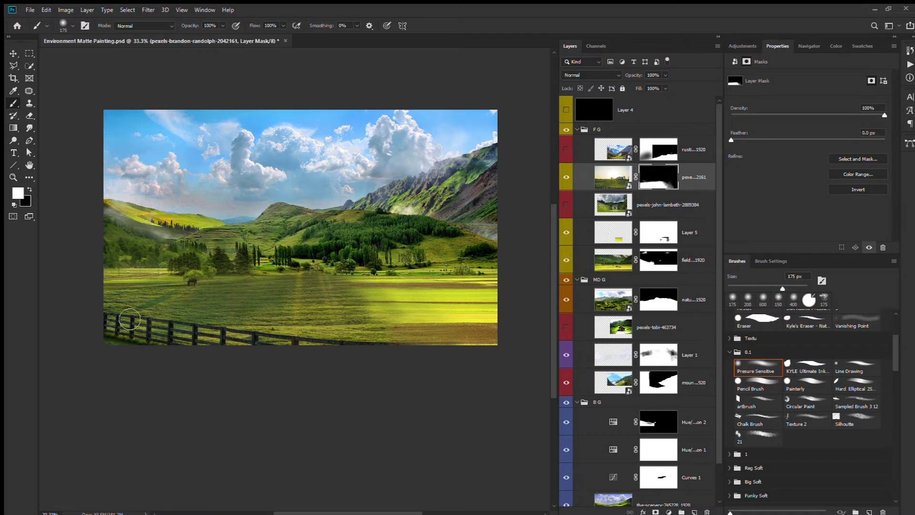
Create a new layer wrapped in its own group above the foreground group.
left_click(620, 130)
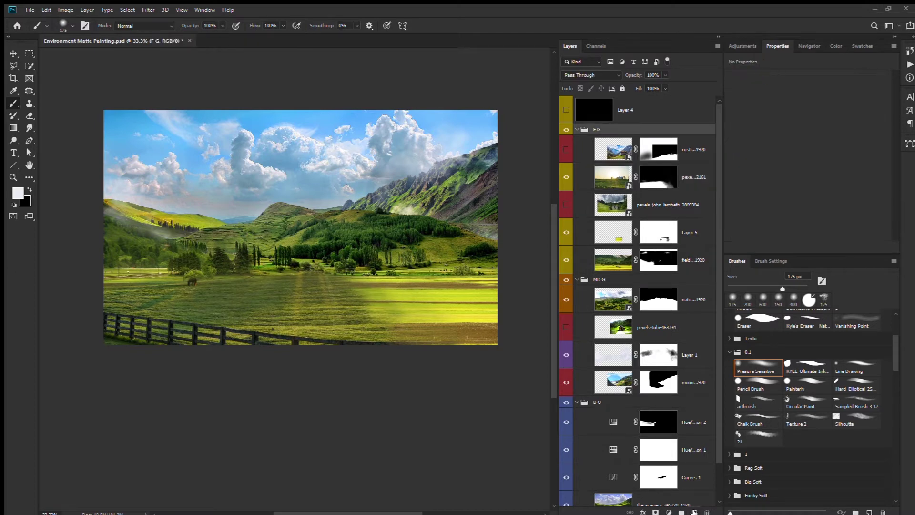
key("ctrl+shift+alt+n")
key("ctrl+g")
double_click(597, 129)
Name the group 'Barn' and mask away the barn photo's surroundings.
type("Barn")
key("Return")
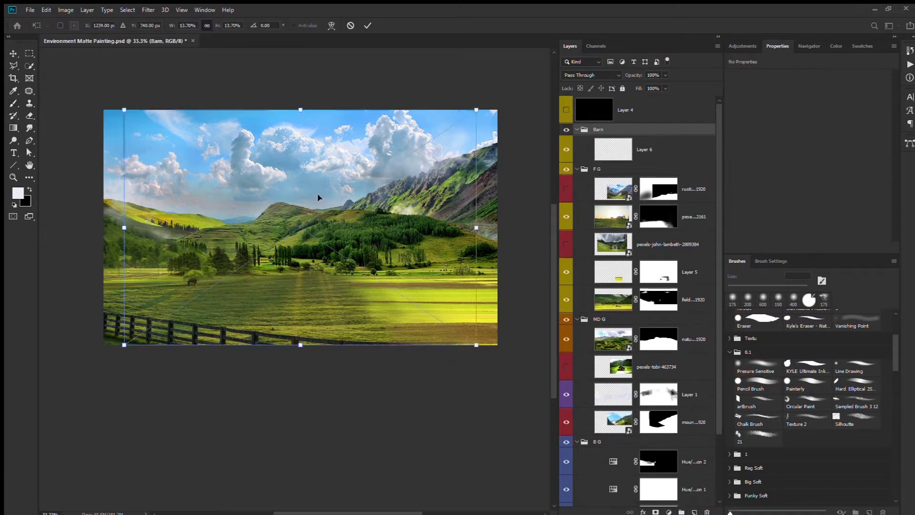
left_click_drag(262, 252, 314, 257)
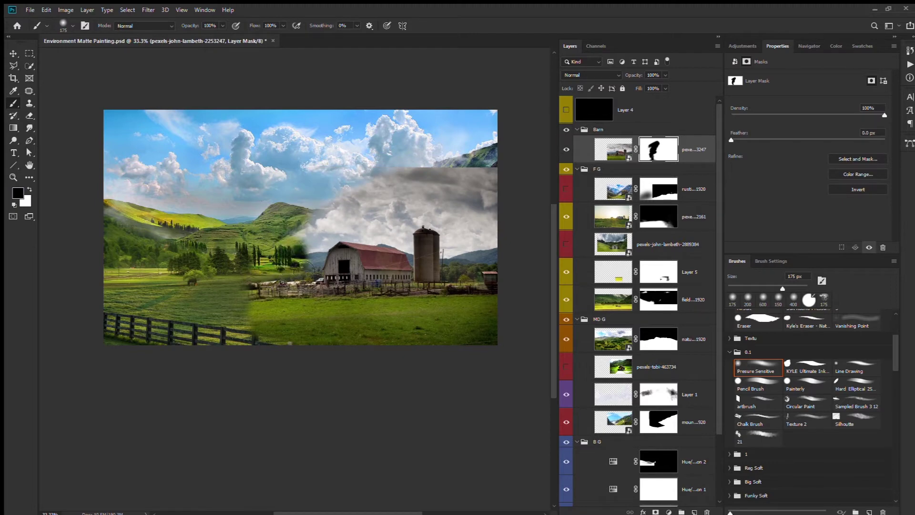
scroll(431, 251, "up", 2)
key("p")
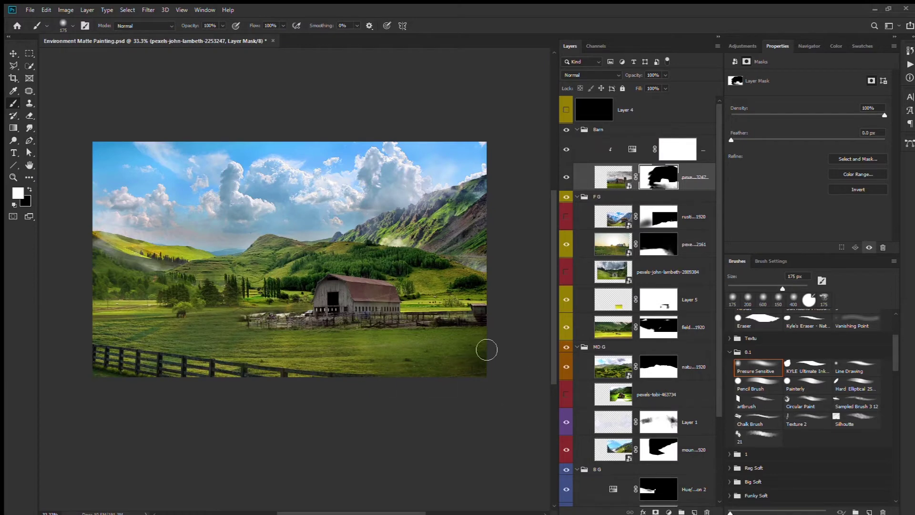
left_click_drag(487, 350, 547, 376)
Rotate the barn photo slightly and shift it right into the mid-field.
left_click(594, 175)
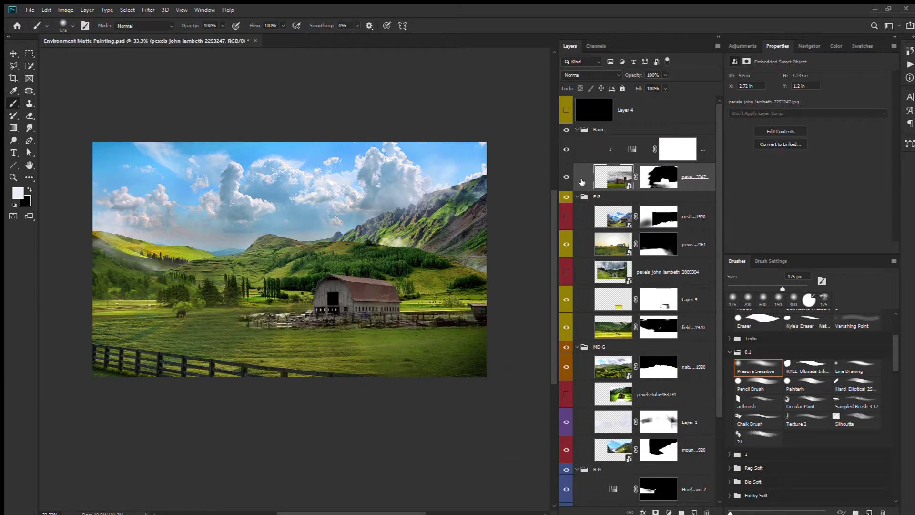
key("ctrl+t")
left_click_drag(208, 194, 211, 190)
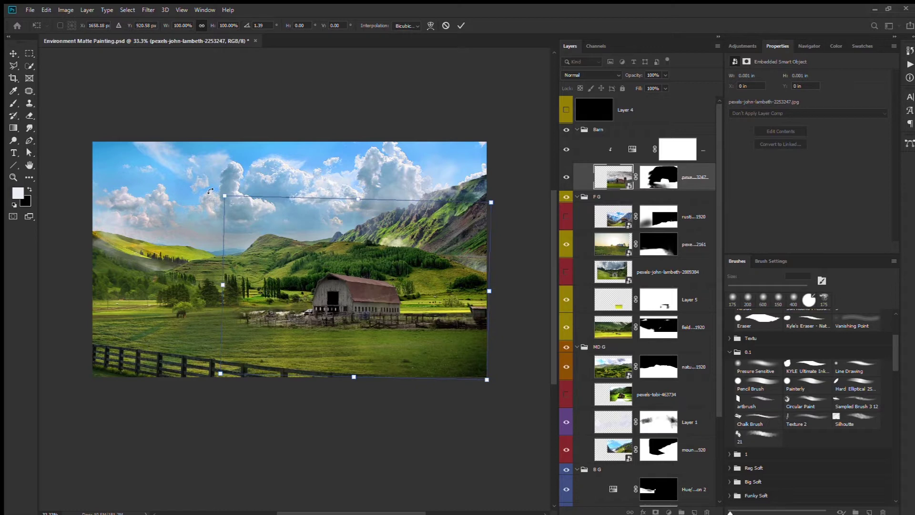
key("b")
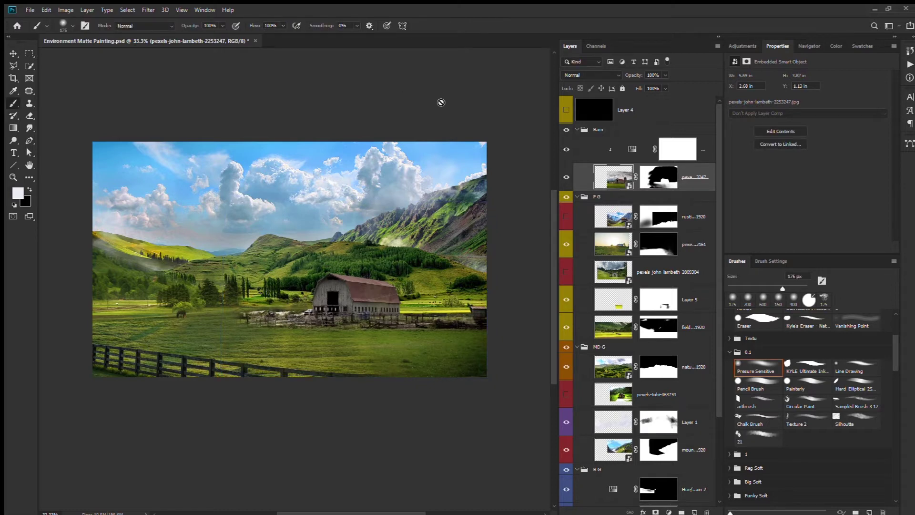
key("ctrl+t")
left_click_drag(381, 202, 413, 203)
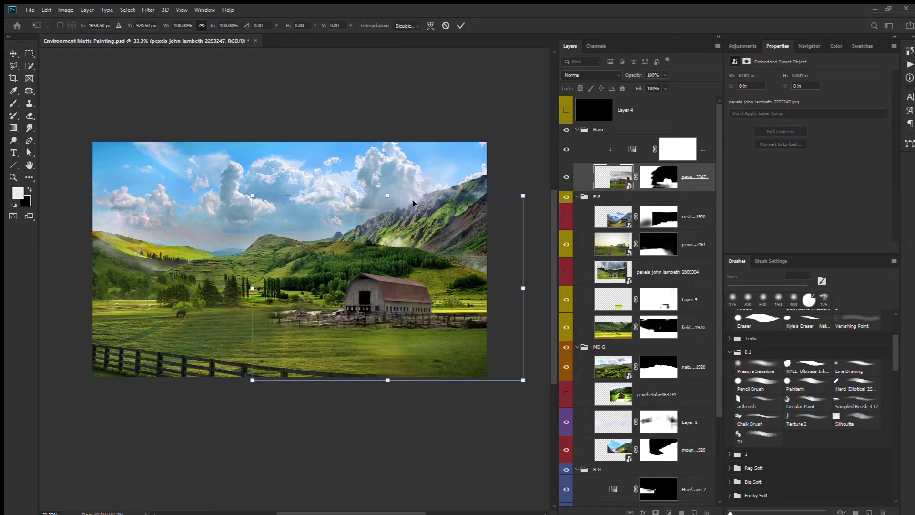
key("shift+Left")
key("shift+Left")
key("shift+Left")
key("b")
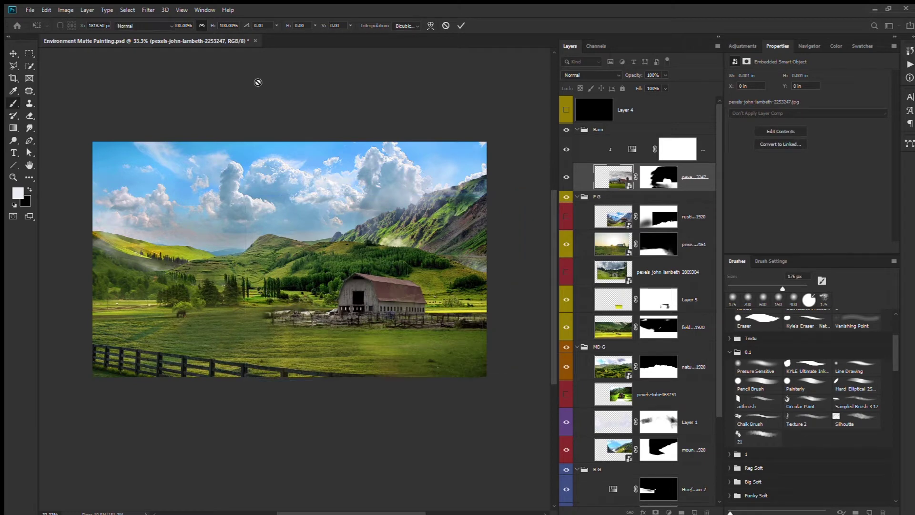
Blend the ground around the barn's base and reveal the dirt mound beside it.
left_click(657, 177)
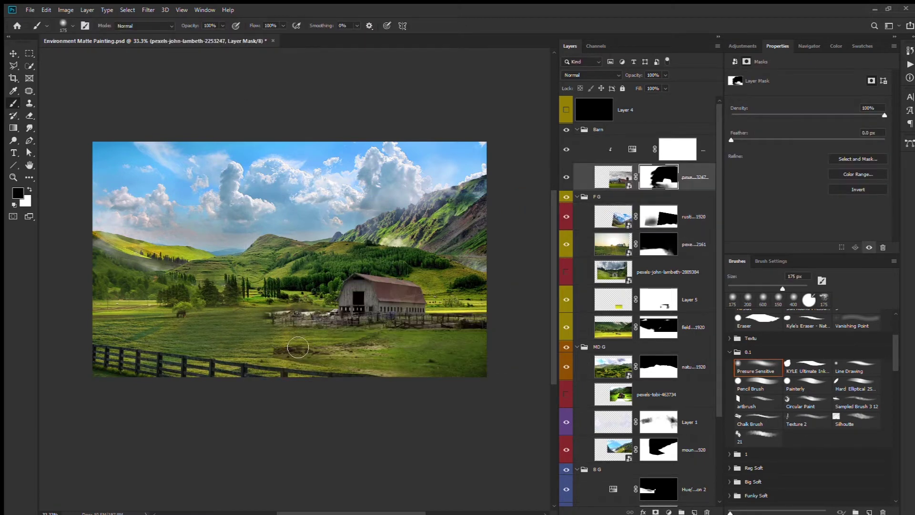
left_click_drag(300, 345, 325, 344)
key("x")
mouse_move(362, 336)
left_mouse_down()
mouse_move(477, 341)
mouse_move(383, 344)
left_mouse_up()
key("x")
key("x")
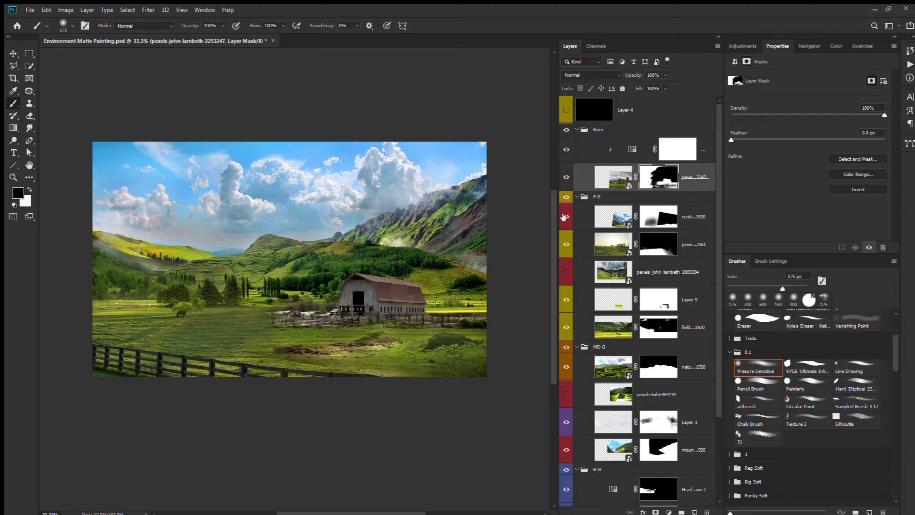
Move the rocky ground layer into the Barn group and mask the dirt patch near the fence.
key("x")
left_click_drag(613, 217, 611, 152)
key("ctrl+backslash")
key("x")
left_click_drag(294, 354, 431, 336)
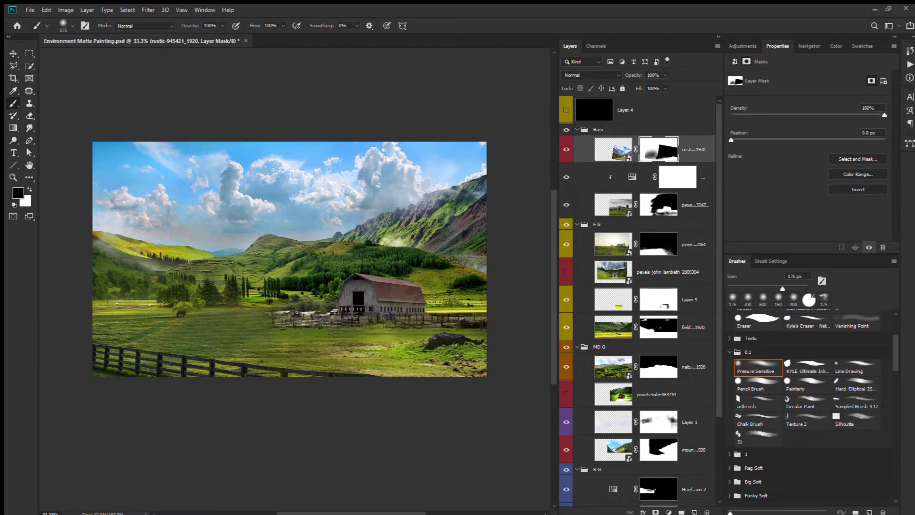
Place a hay-bale photo at the lower left and reshape it to fit the ground.
mouse_move(386, 236)
left_mouse_down()
mouse_move(142, 332)
mouse_move(189, 329)
left_mouse_up()
left_click_drag(91, 362, 93, 370)
key("Return")
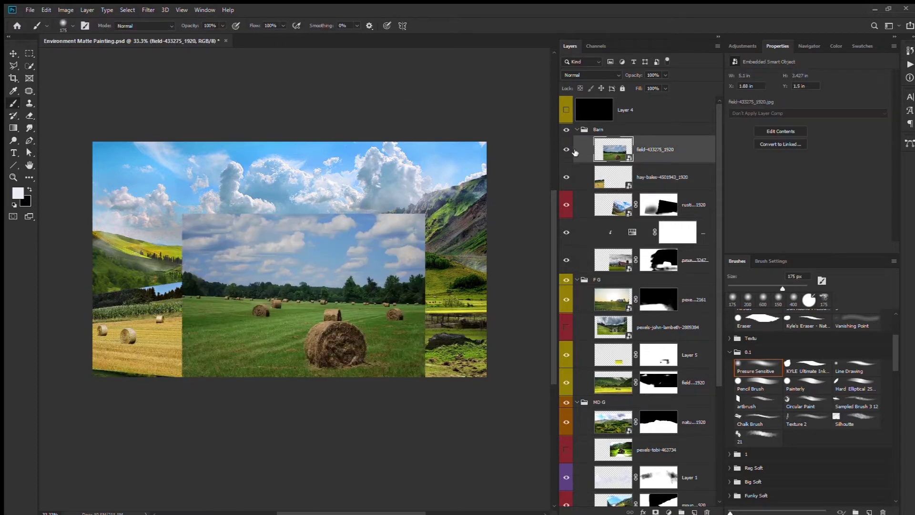
Move the second hay-bale photo down and raise its top-right corner.
left_click_drag(278, 297, 278, 313)
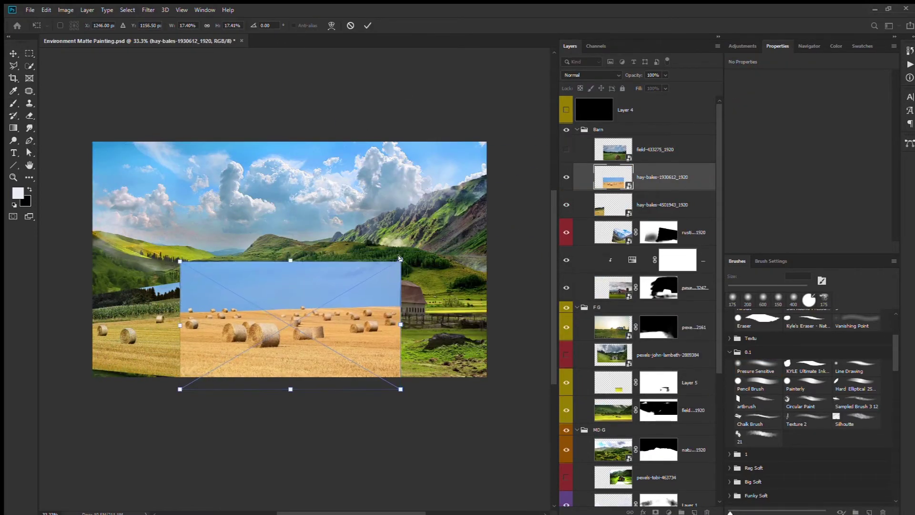
left_click_drag(401, 261, 400, 241)
key("Return")
key("b")
Shift the other hay-bale photo right while the wide one is temporarily hidden.
left_click(566, 177)
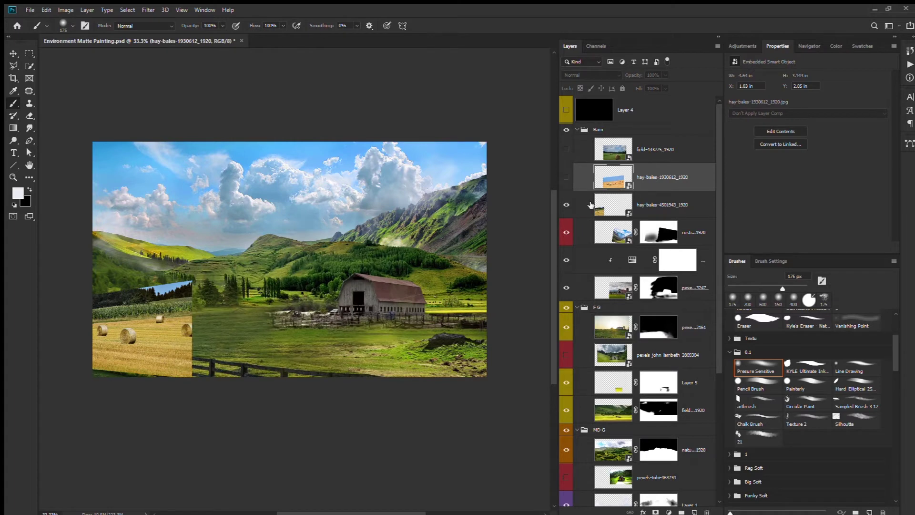
left_click(662, 204)
key("ctrl+t")
left_click_drag(122, 342, 149, 342)
key("Return")
key("b")
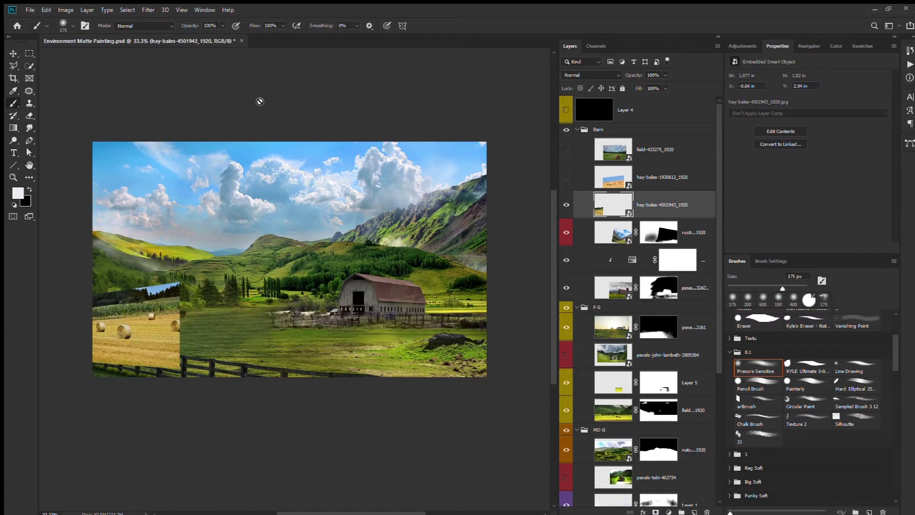
left_click(565, 177)
Restack the hay-bale photos, nudge one slightly left, and tweak its clipped Hue/Saturation.
left_click_drag(663, 176, 663, 212)
key("ctrl+t")
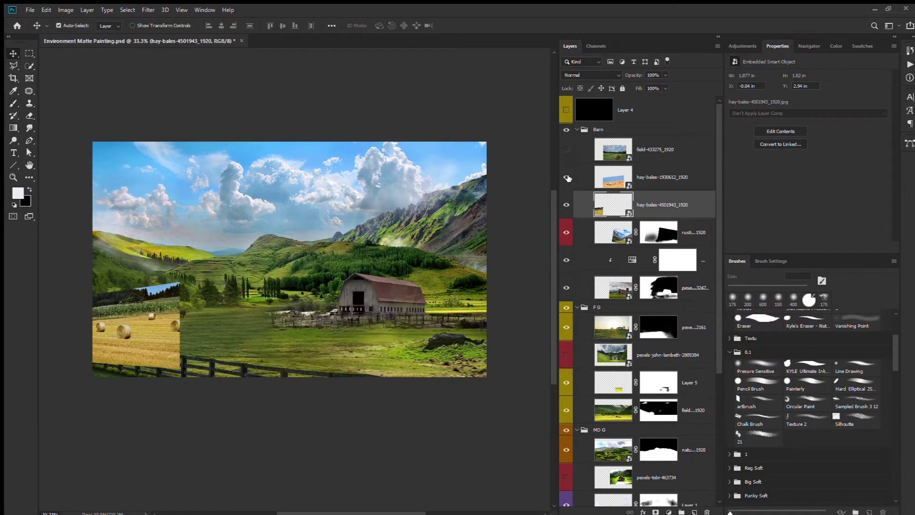
left_click_drag(277, 342, 272, 341)
key("Return")
key("v")
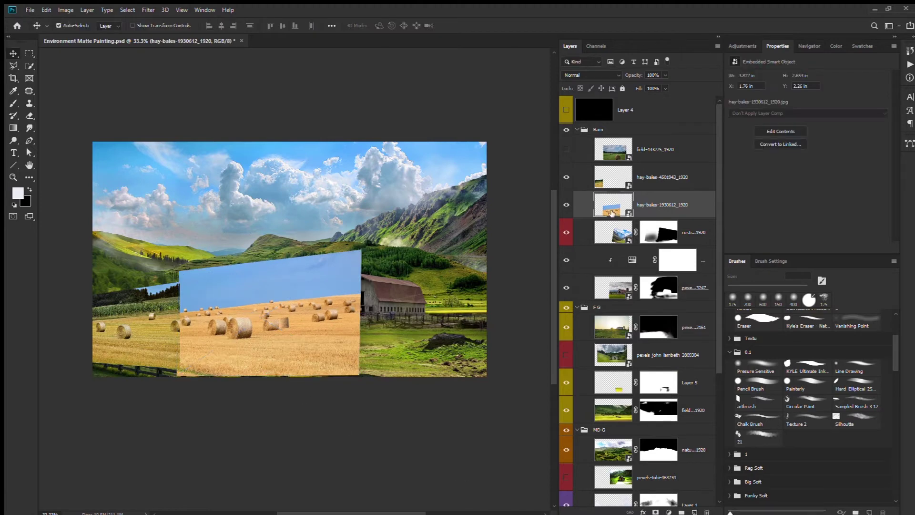
key("i")
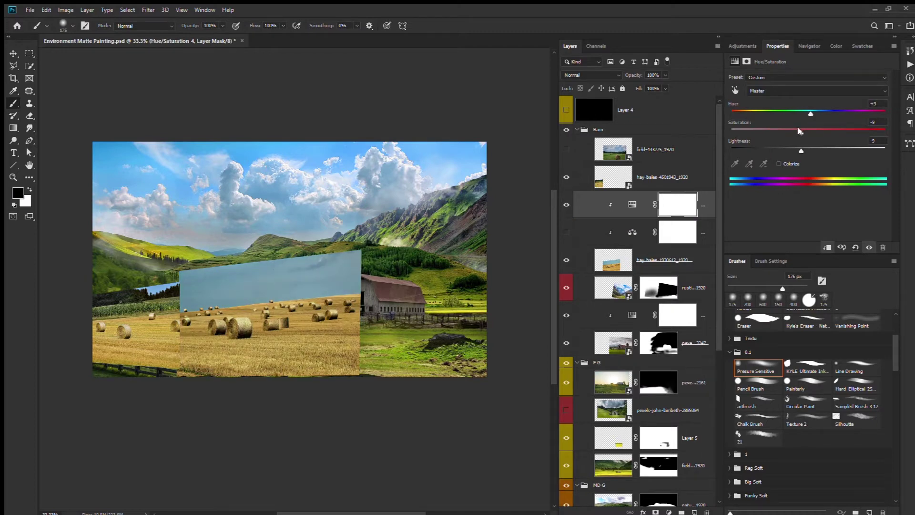
left_click_drag(800, 151, 801, 151)
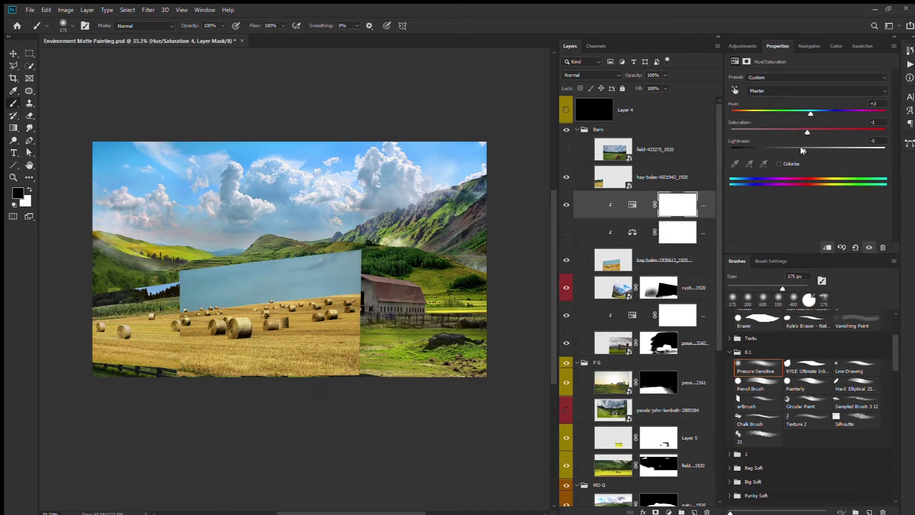
Replace the hay bales' Color Balance with a clipped Curves adjustment.
left_click(650, 231)
left_click_drag(783, 115, 802, 115)
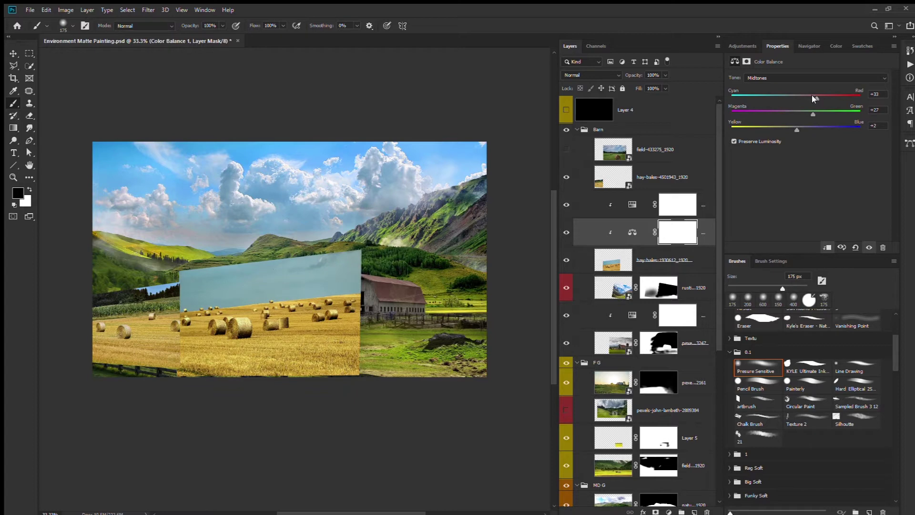
key("Delete")
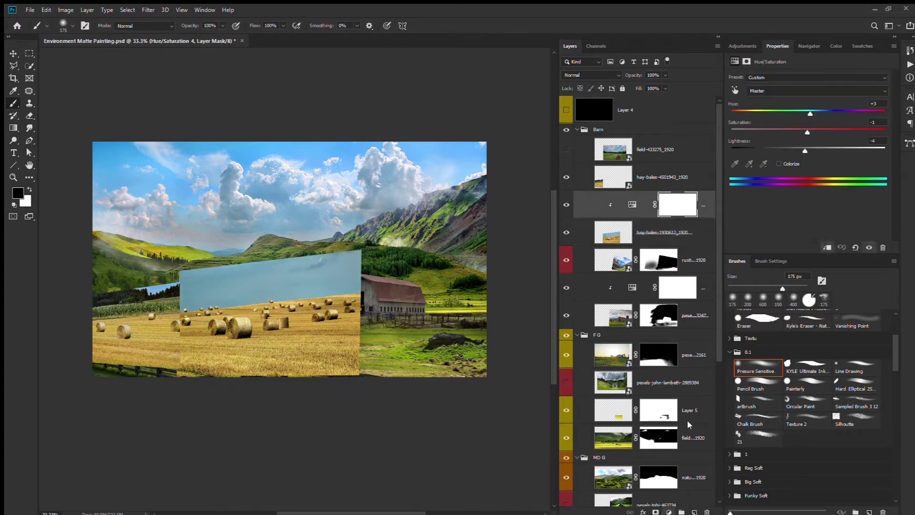
key("ctrl+m")
left_click(602, 219, "alt")
key("x")
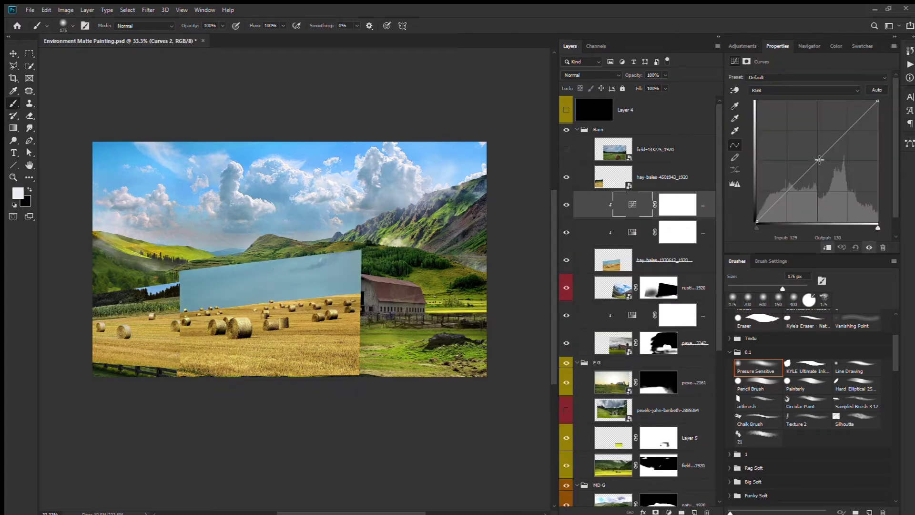
Lower the Red curve's midtones slightly and add a midpoint on the Green curve.
left_click(805, 87)
left_click(770, 103)
left_click_drag(826, 153, 828, 155)
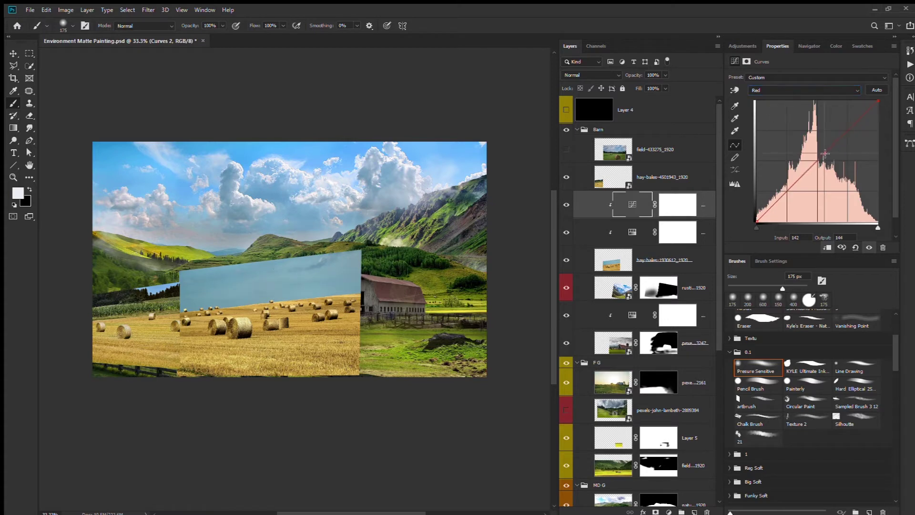
left_click(805, 90)
left_click(788, 111)
left_click(818, 162)
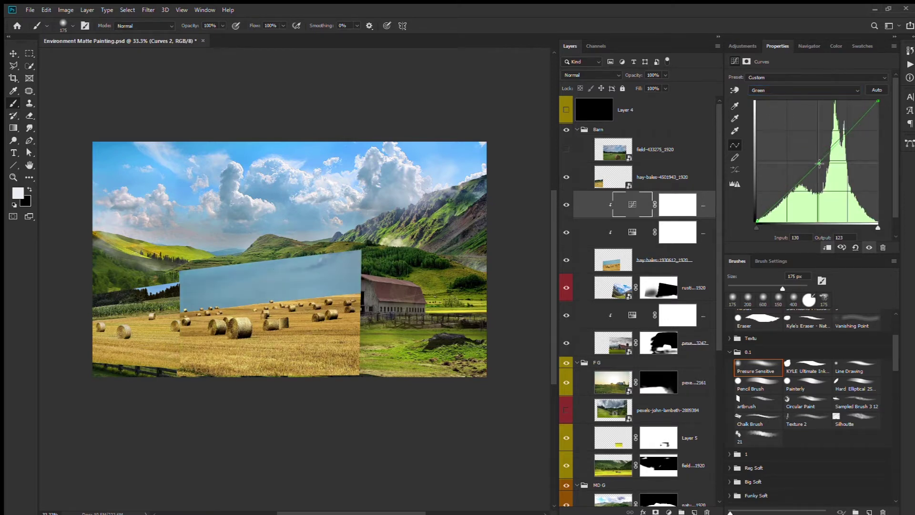
Group the hay-bale layers as Hay Bales and clip a Color Balance to the group.
key("ctrl+g")
key("ctrl+alt+g")
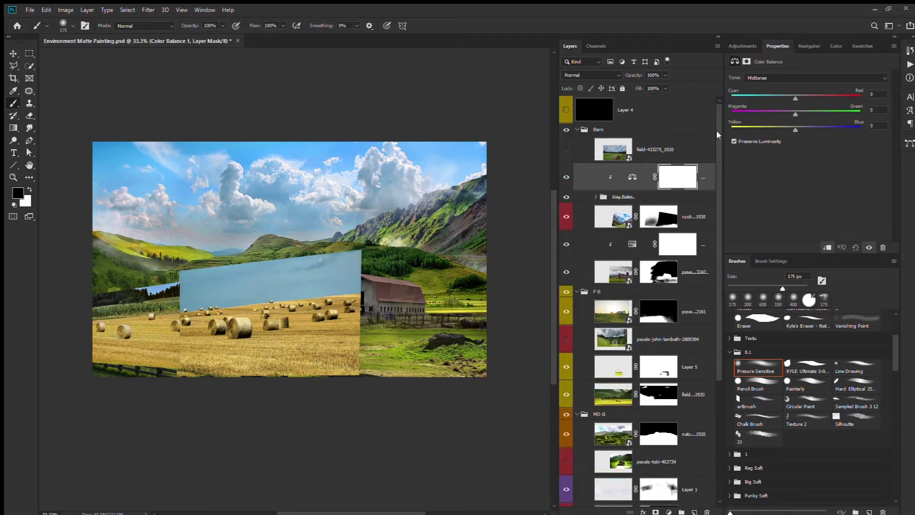
left_click_drag(795, 128, 794, 129)
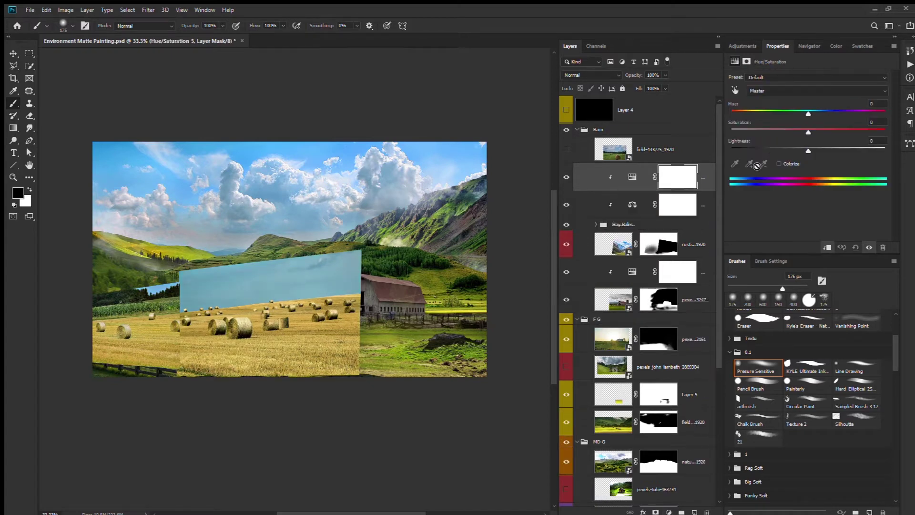
Add a clipped Hue/Saturation to the group with Saturation +11 and Lightness -10.
left_click_drag(808, 110, 810, 113)
left_click_drag(808, 150, 796, 150)
left_click_drag(811, 111, 807, 114)
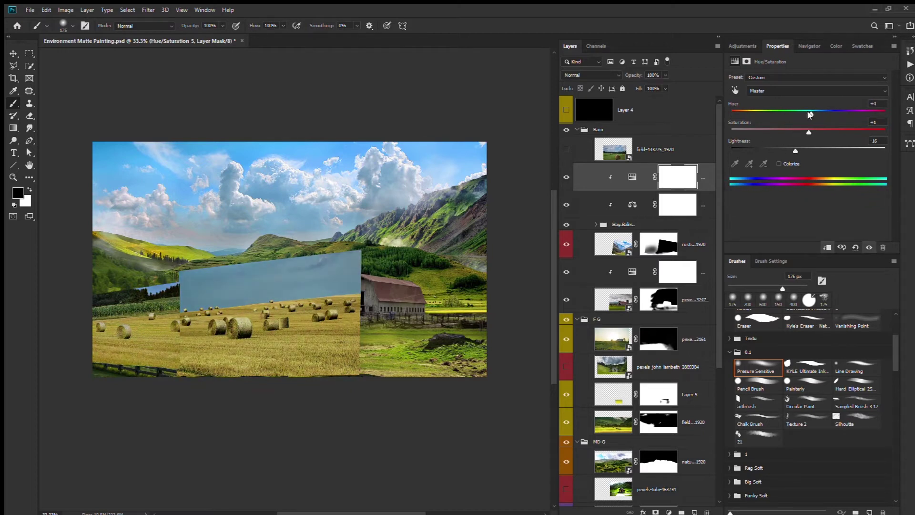
left_click_drag(800, 132, 817, 133)
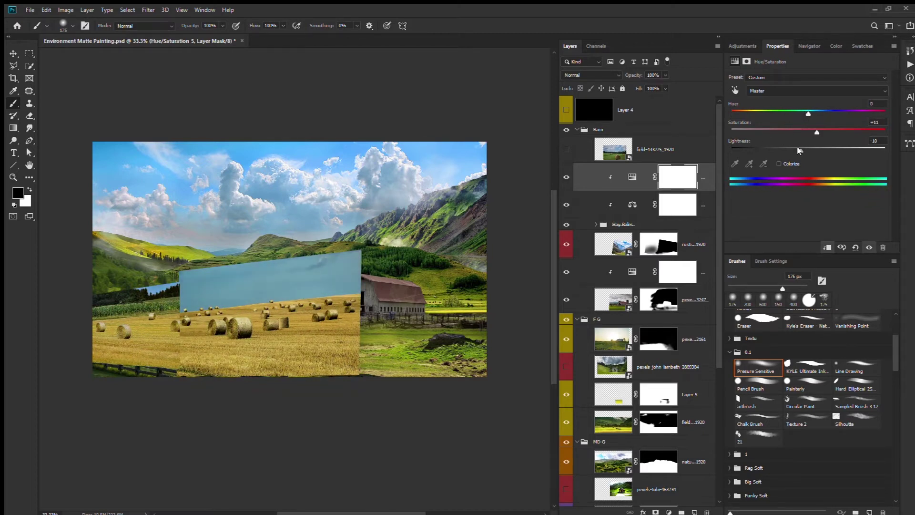
left_click(632, 204)
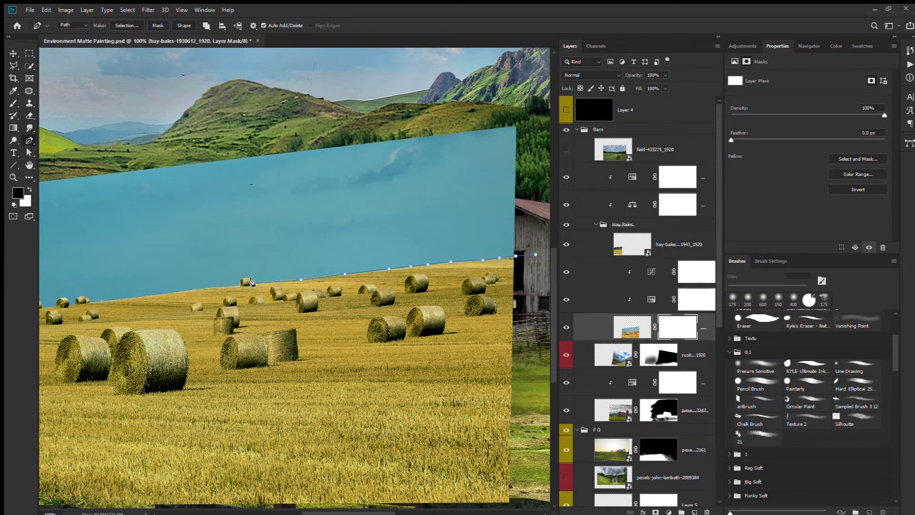
Pen-trace the hay field's horizon around the distant bales at 300%, then convert it to a selection.
scroll(248, 285, "up", 3)
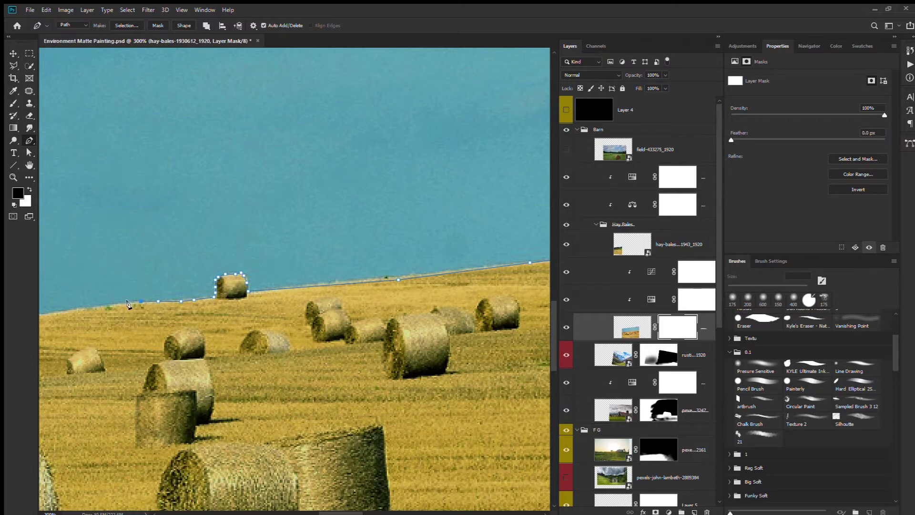
left_click_drag(138, 302, 271, 264)
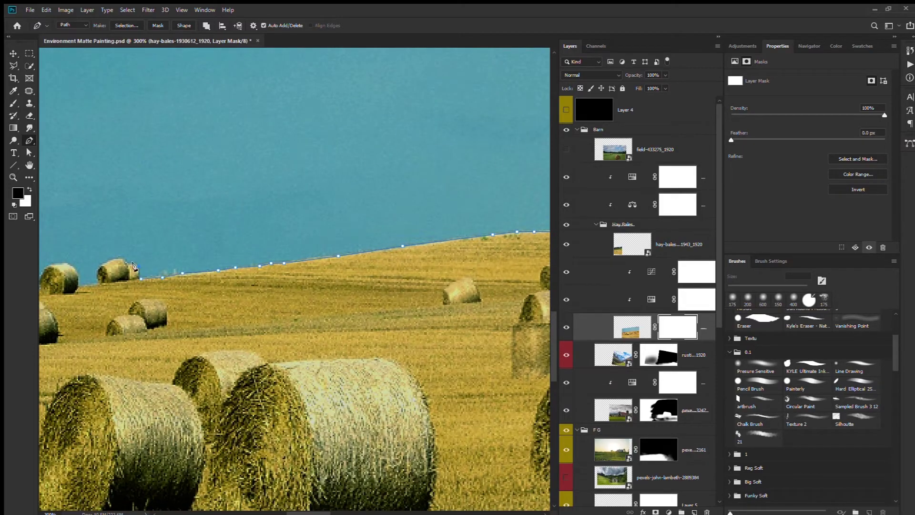
key("ctrl+2")
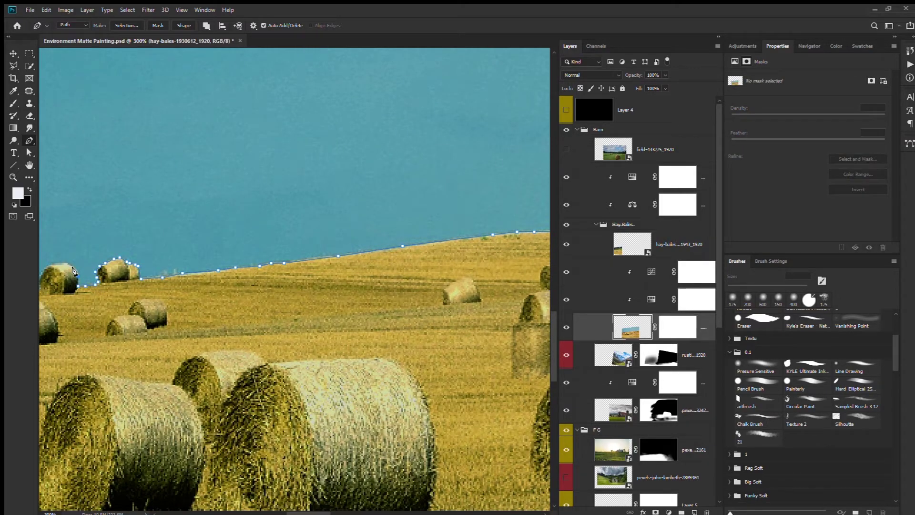
left_click_drag(57, 279, 230, 245)
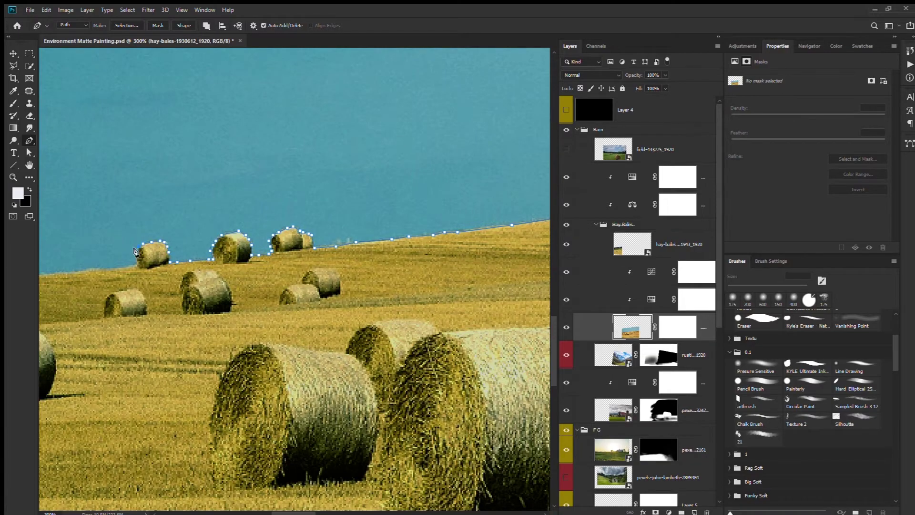
left_click_drag(123, 270, 380, 280)
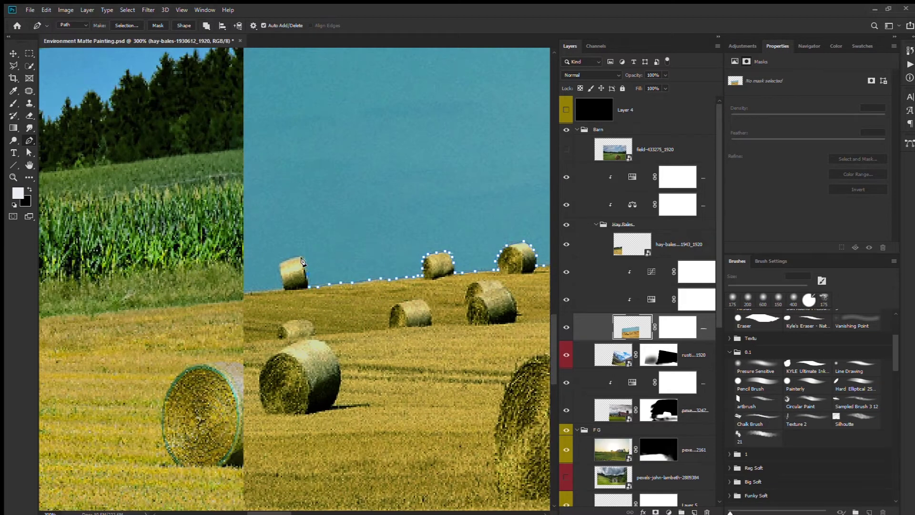
left_click(220, 281, "alt")
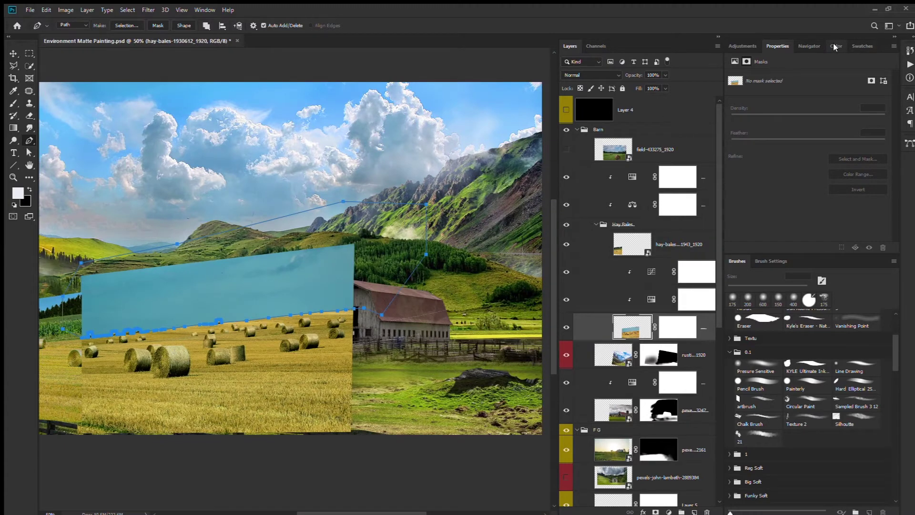
key("ctrl+Return")
On the hay-bales layer mask, hide the blue sky outside the path and clear the selection.
left_click(678, 327)
key("Delete")
key("ctrl+d")
key("ctrl+minus")
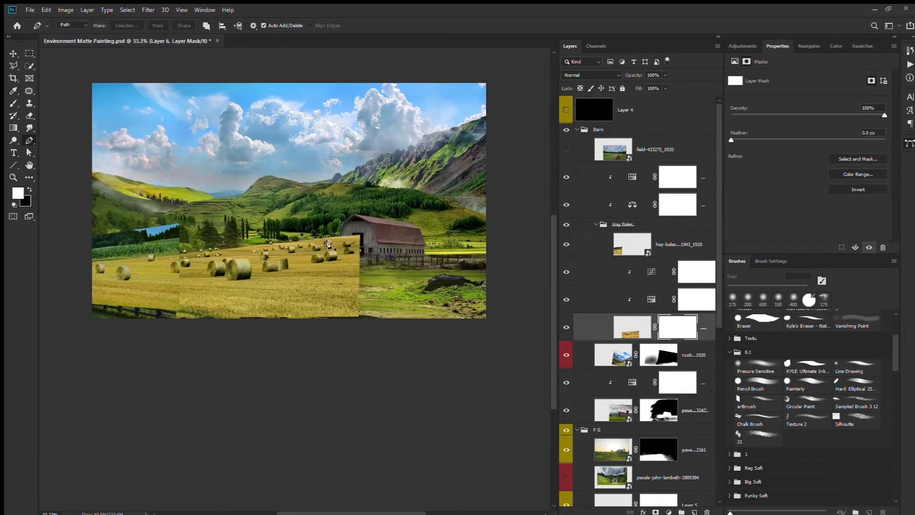
Paint the mask to blend the hay field beside the barn and reveal more hay bales.
key("b")
key("x")
mouse_move(333, 231)
left_mouse_down()
mouse_move(363, 244)
mouse_move(267, 253)
mouse_move(329, 267)
mouse_move(225, 252)
mouse_move(253, 250)
left_mouse_up()
key("x")
left_click_drag(200, 259, 336, 243)
left_click_drag(264, 268, 291, 252)
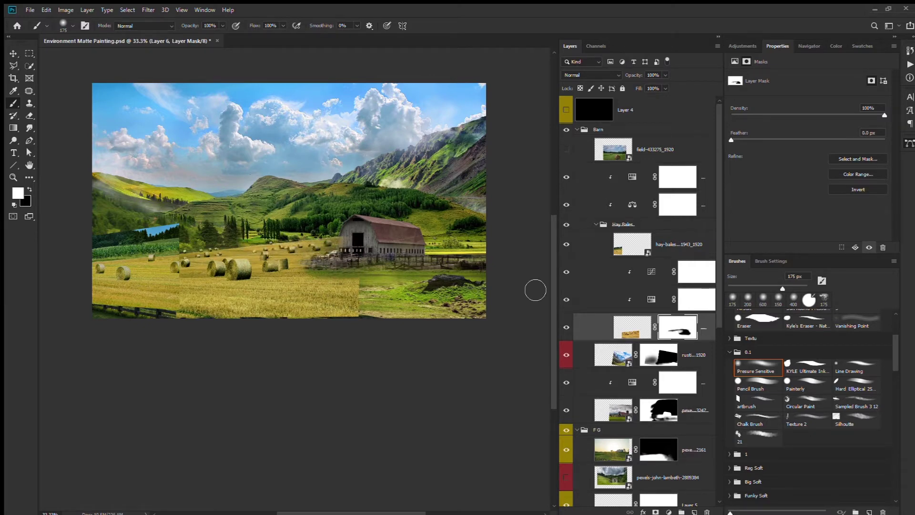
left_click(758, 384)
Mask the hay away around the barn fence and keep a hay bale in front of it.
key("ctrl+plus")
key("ctrl+plus")
key("x")
mouse_move(336, 300)
left_mouse_down()
mouse_move(372, 279)
mouse_move(248, 305)
mouse_move(296, 315)
mouse_move(343, 308)
left_mouse_up()
key("x")
key("x")
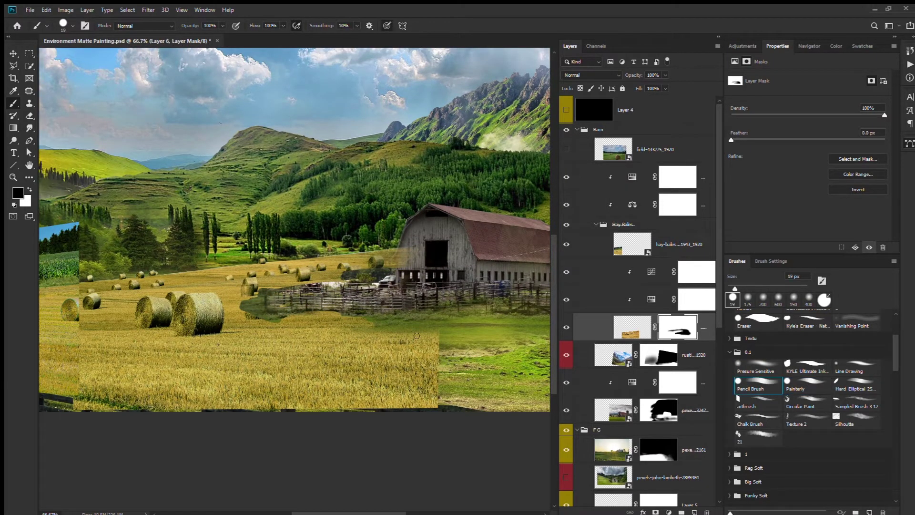
key("bracketright")
key("bracketright")
key("bracketright")
key("x")
left_click_drag(279, 318, 269, 316)
With a fine brush, restore the right side of the big foreground hay bale.
scroll(269, 314, "up", 3)
key("comma")
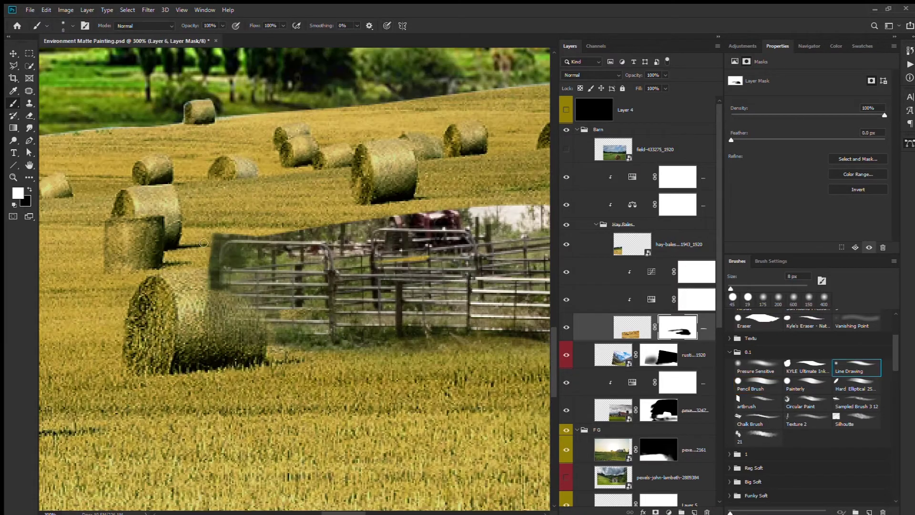
mouse_move(194, 380)
left_mouse_down()
mouse_move(223, 329)
mouse_move(221, 291)
mouse_move(225, 353)
left_mouse_up()
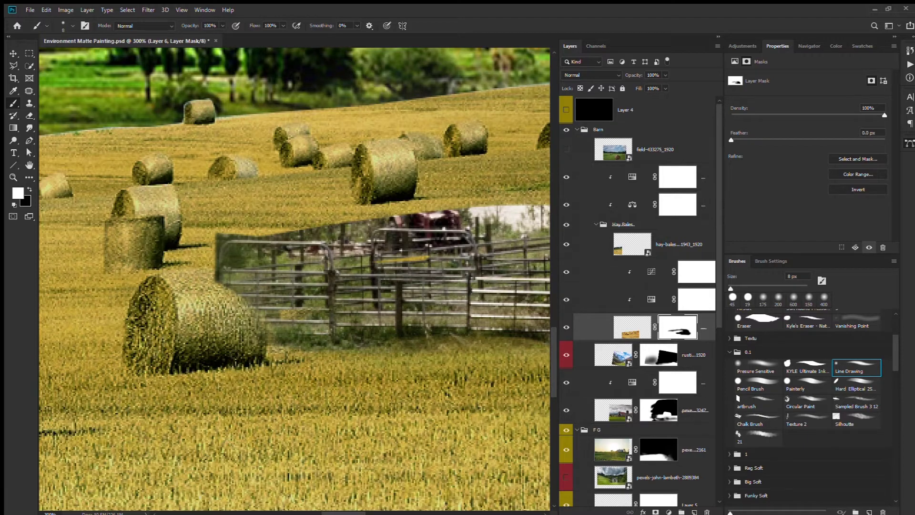
key("bracketright")
key("bracketright")
key("bracketright")
With a large brush, hide the wheat on the right to show grass and restore wheat below the fence.
mouse_move(364, 374)
left_mouse_down()
mouse_move(223, 286)
mouse_move(143, 267)
mouse_move(158, 275)
left_mouse_up()
key("x")
key("x")
key("x")
key("x")
key("ctrl+minus")
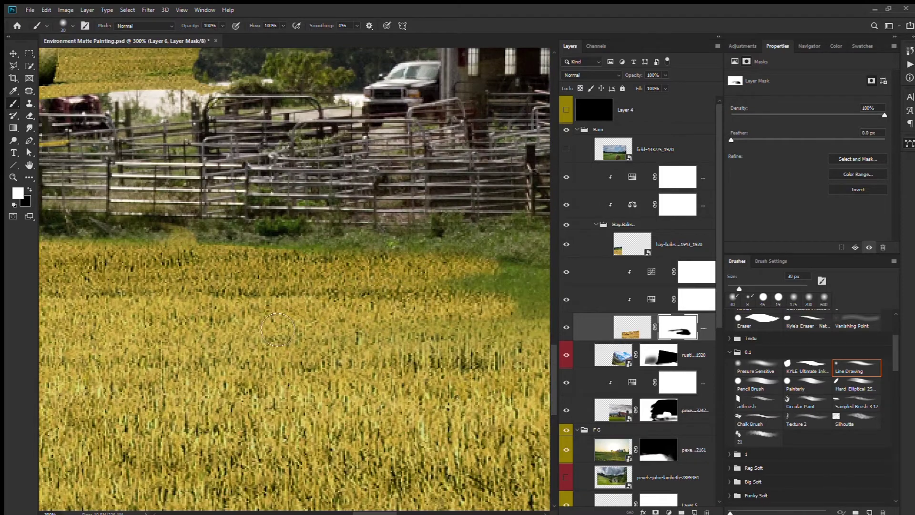
key("ctrl+minus")
left_click(276, 328, "ctrl+alt")
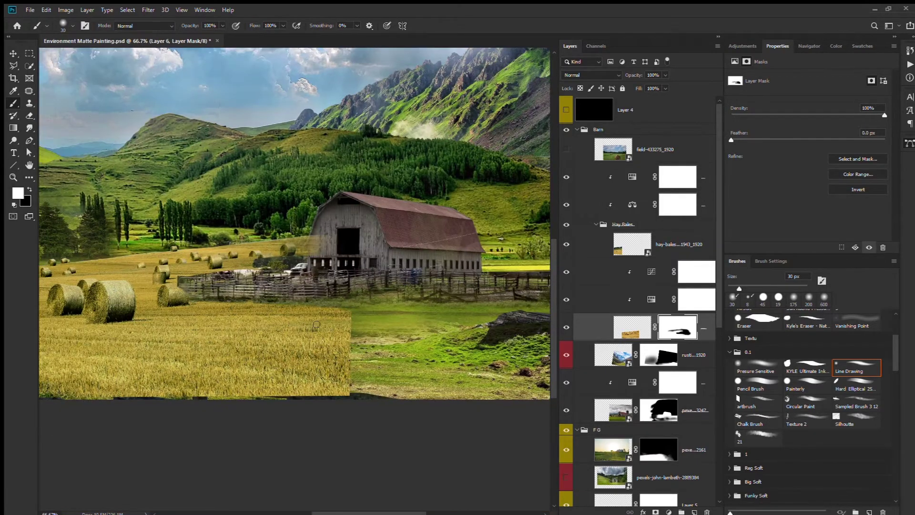
key("bracketright")
key("bracketright")
key("bracketright")
key("x")
key("x")
key("x")
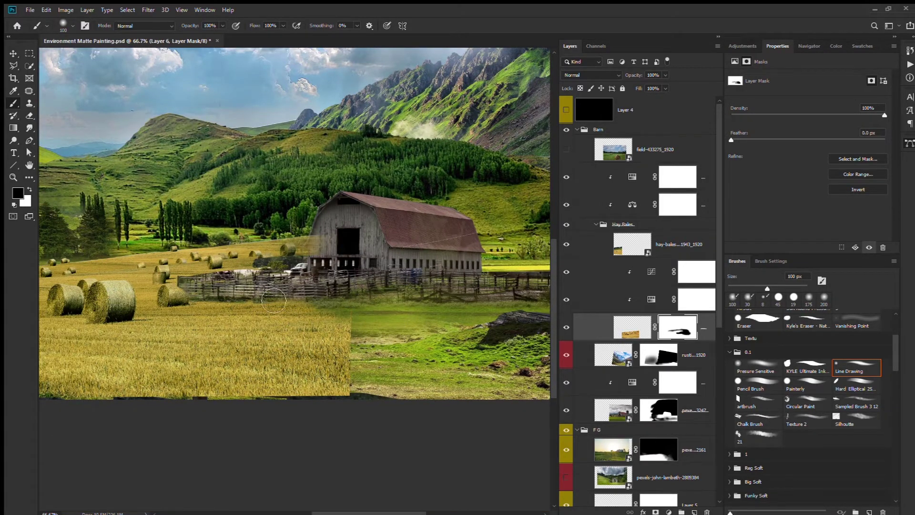
mouse_move(334, 334)
left_mouse_down()
mouse_move(277, 365)
mouse_move(148, 377)
mouse_move(276, 377)
left_mouse_up()
key("x")
mouse_move(134, 357)
left_mouse_down()
mouse_move(309, 353)
mouse_move(232, 391)
mouse_move(373, 329)
mouse_move(343, 315)
mouse_move(386, 336)
left_mouse_up()
key("x")
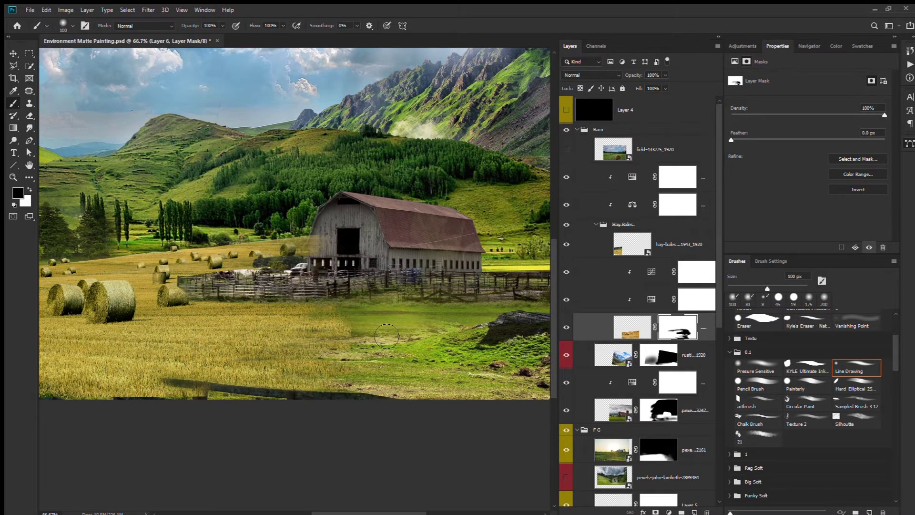
With a small hard brush, mask the hay away from the grass near the fence.
key("period")
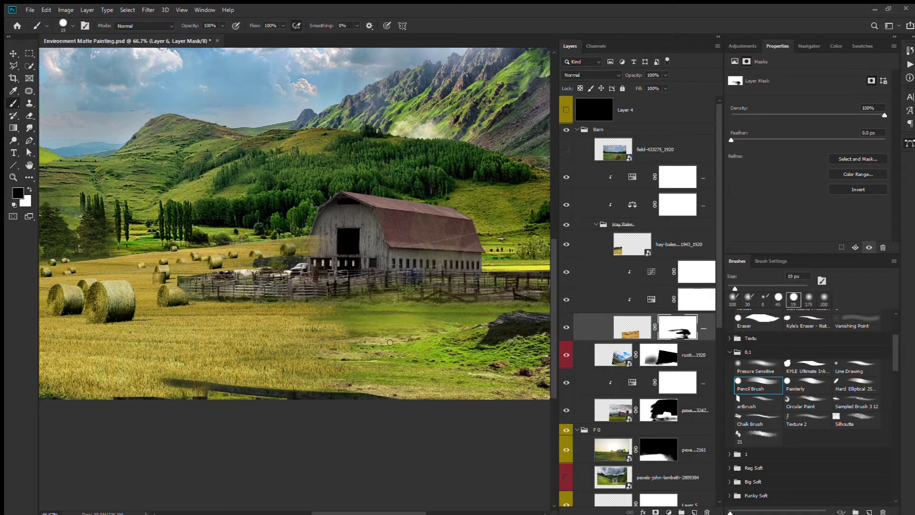
left_click_drag(369, 320, 315, 334)
key("x")
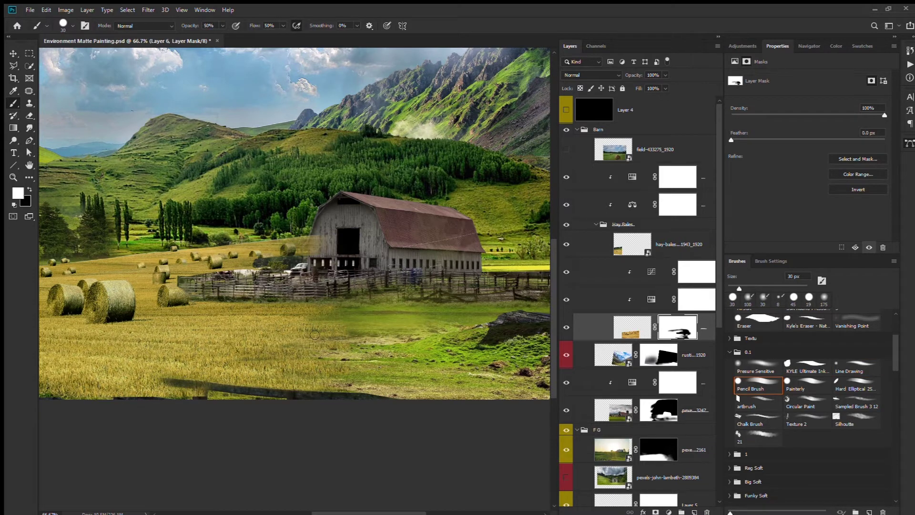
key("x")
key("x")
key("x")
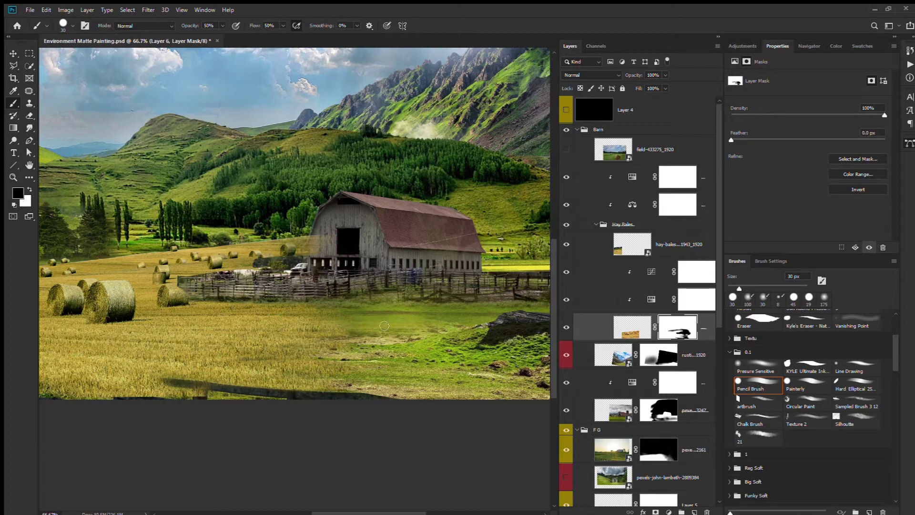
key("ctrl+minus")
key("ctrl+minus")
key("ctrl+plus")
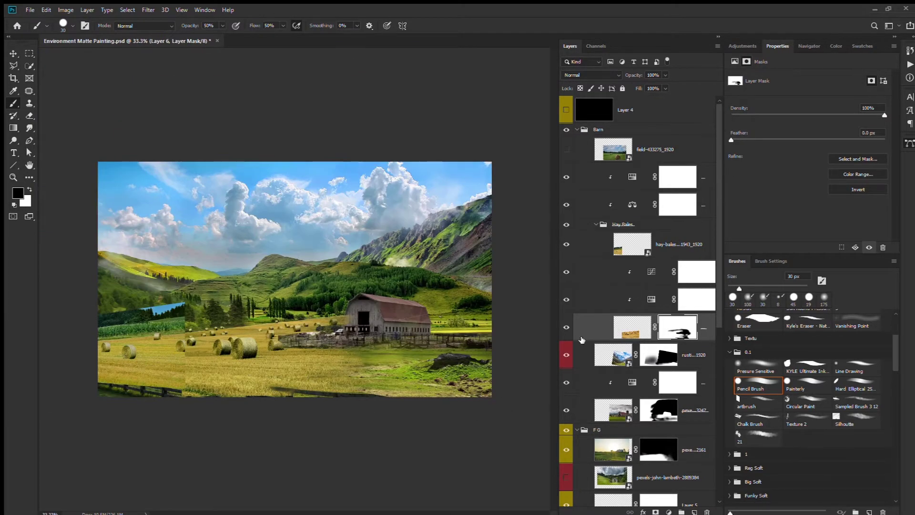
Rotate the canvas view so the fence runs diagonally.
key("ctrl+plus")
key("r")
left_click_drag(204, 344, 276, 374)
key("ctrl+plus")
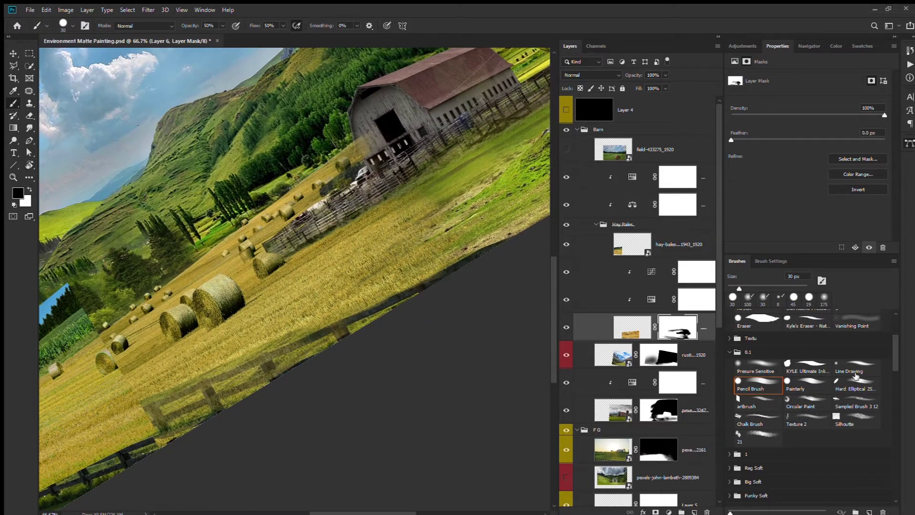
With a painterly brush, hide hay over the fence rails and reveal hay along them.
left_click(810, 382)
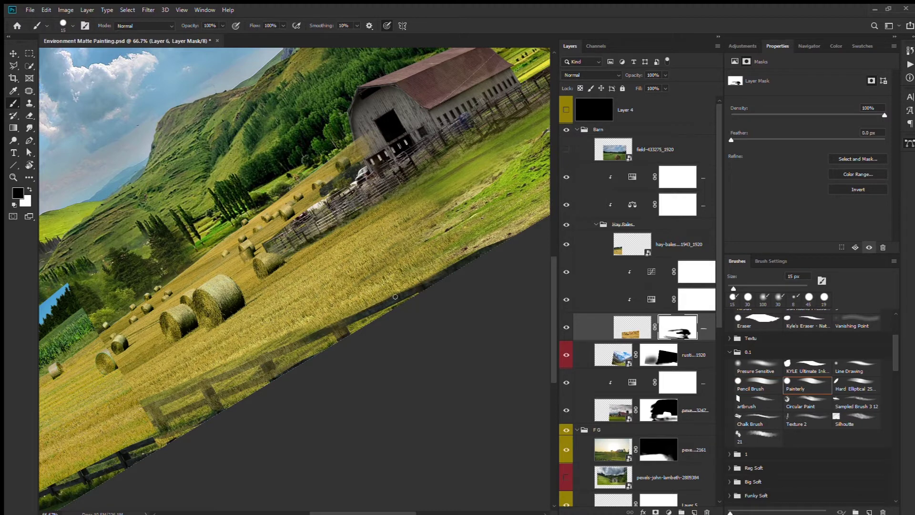
left_click_drag(263, 362, 377, 308)
mouse_move(225, 378)
left_mouse_down()
mouse_move(240, 368)
mouse_move(160, 397)
left_mouse_up()
key("x")
left_click_drag(266, 340, 253, 354)
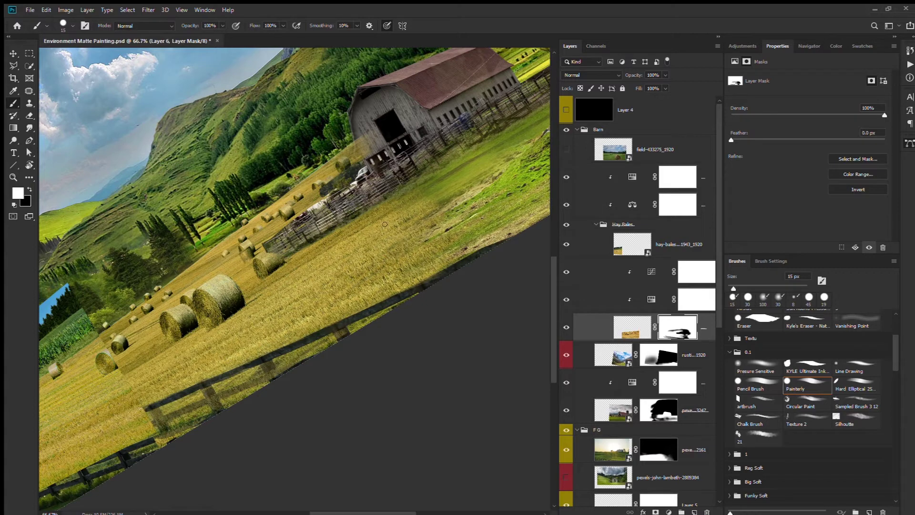
key("x")
left_click_drag(286, 363, 341, 335)
left_click_drag(277, 379, 152, 422)
With a smaller brush, reveal hay along the edge of the fence rail.
key("bracketright")
key("bracketright")
key("bracketright")
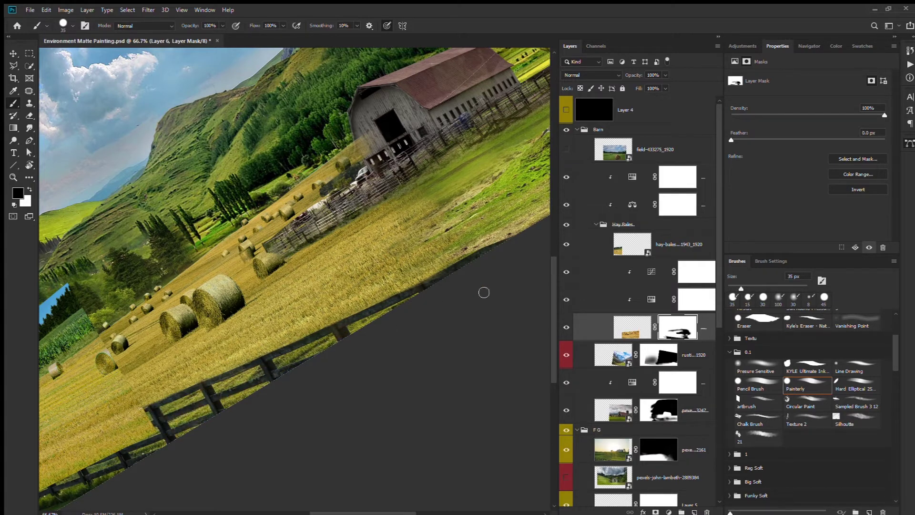
key("x")
scroll(237, 433, "up", 1)
key("bracketleft")
key("bracketleft")
key("bracketleft")
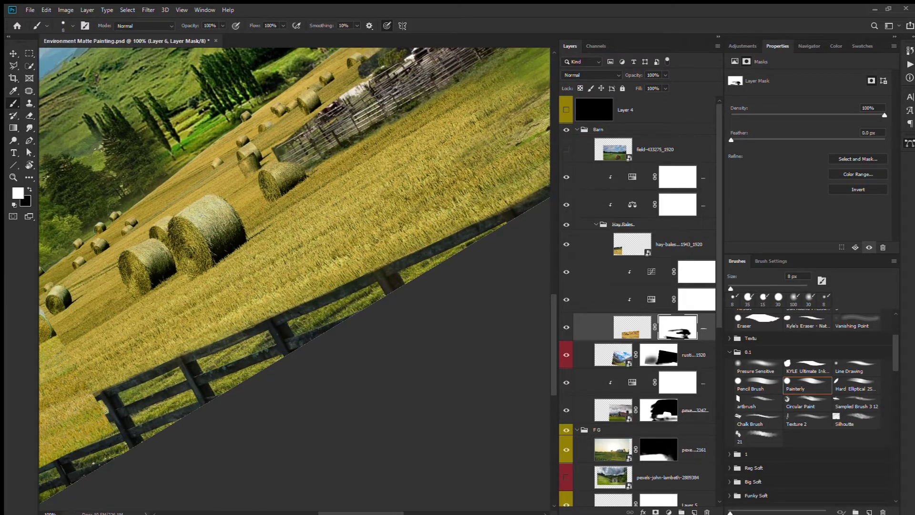
key("x")
key("x")
left_click_drag(167, 380, 118, 393)
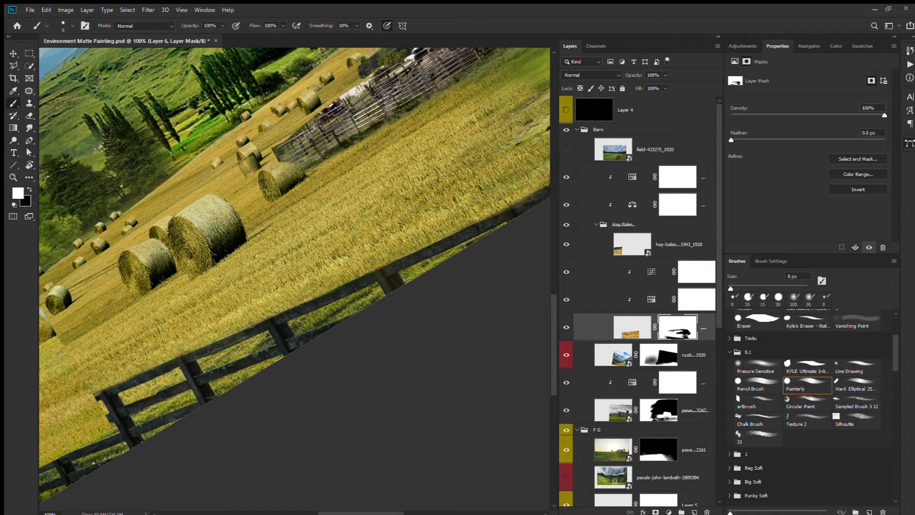
key("x")
key("x")
Touch up the mask along the rail and the lower hay strip's edge to show hay texture.
scroll(205, 355, "up", 1)
scroll(205, 356, "up", 2)
mouse_move(217, 305)
left_mouse_down()
mouse_move(413, 242)
mouse_move(387, 267)
left_mouse_up()
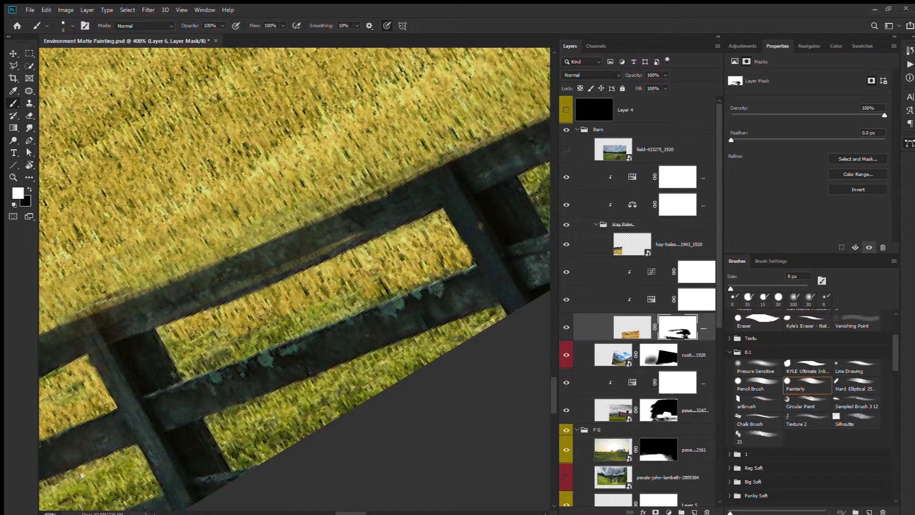
mouse_move(169, 336)
left_mouse_down()
mouse_move(287, 319)
mouse_move(388, 273)
left_mouse_up()
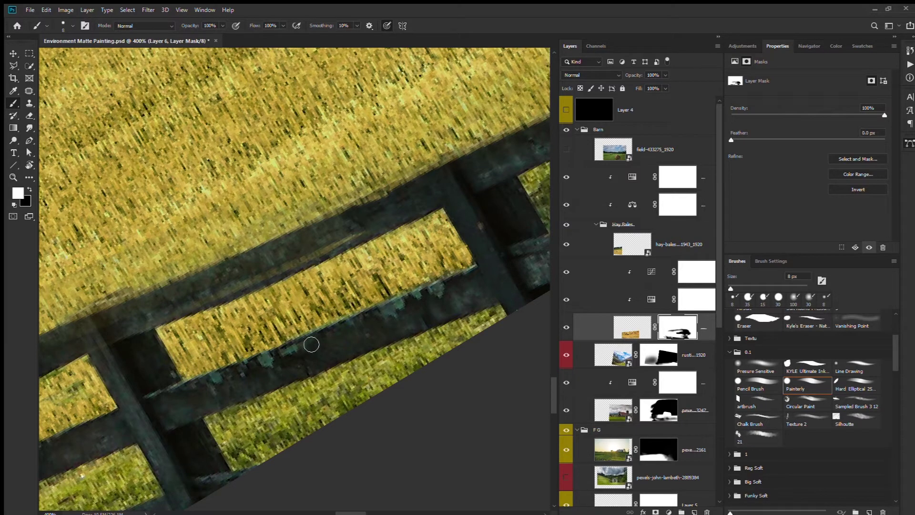
left_click_drag(269, 424, 501, 327)
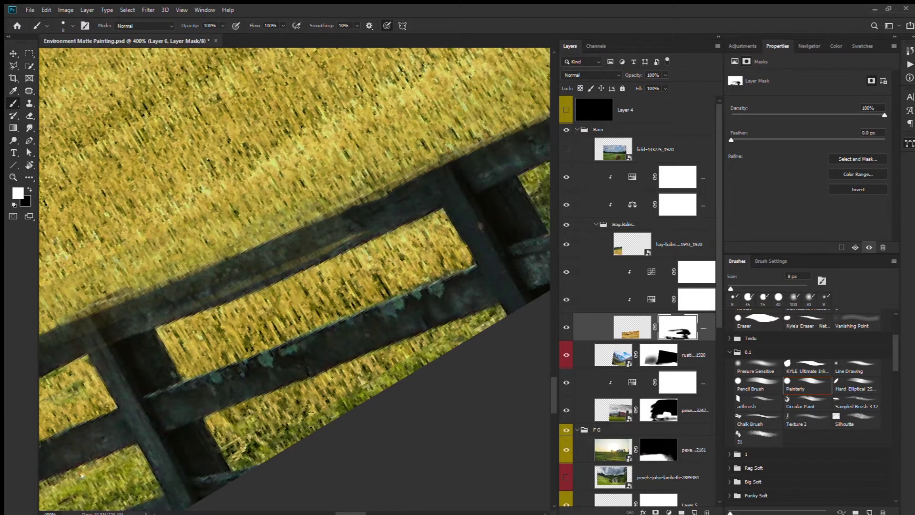
Reveal the hay field underneath the fence.
key("x")
scroll(455, 313, "down", 1)
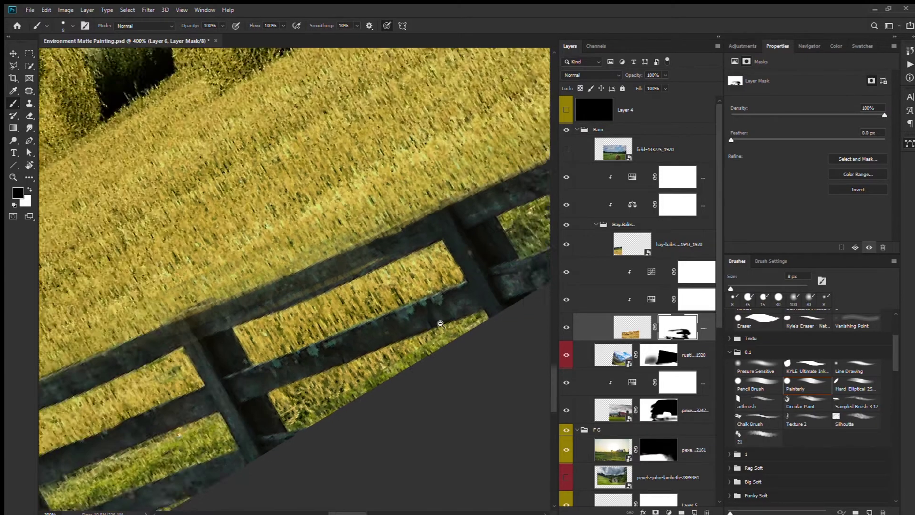
scroll(448, 308, "down", 1)
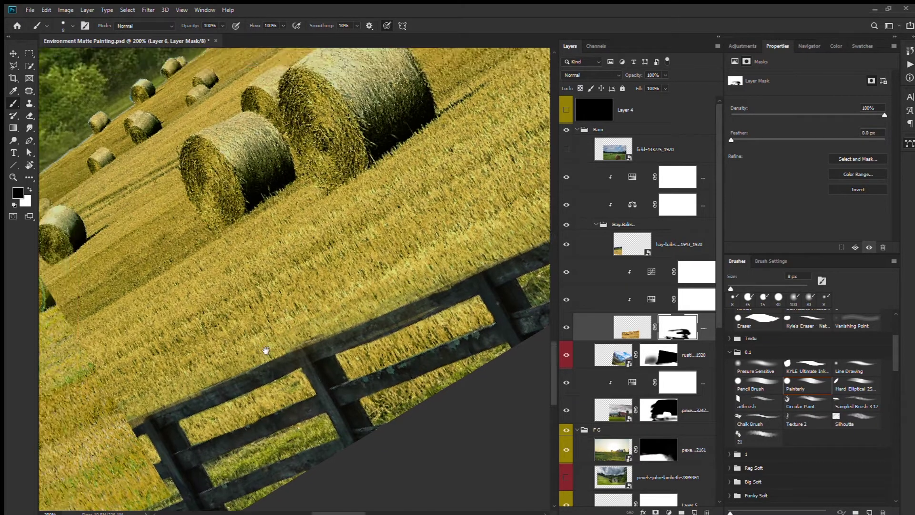
scroll(403, 401, "down", 1)
key("x")
scroll(306, 360, "down", 1)
left_click_drag(306, 360, 288, 362)
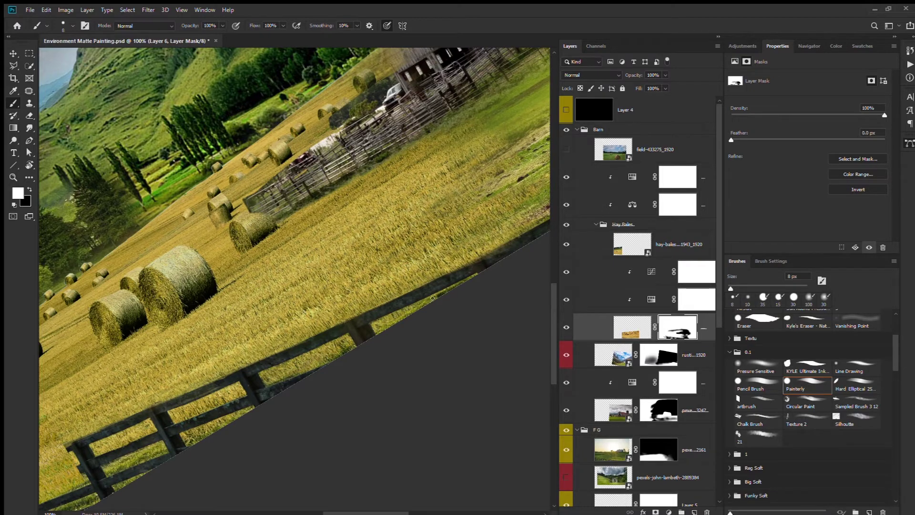
Reset the canvas rotation to level and zoom back out.
key("r")
key("ctrl+minus")
key("Escape")
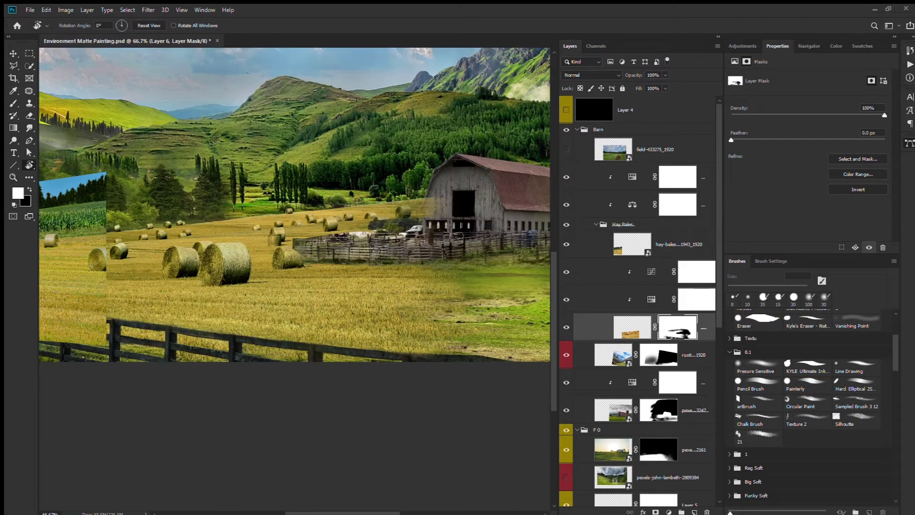
Pick the hay-bales layer and mask out its left corn-field strip.
key("v")
key("ctrl+minus")
left_click(258, 390)
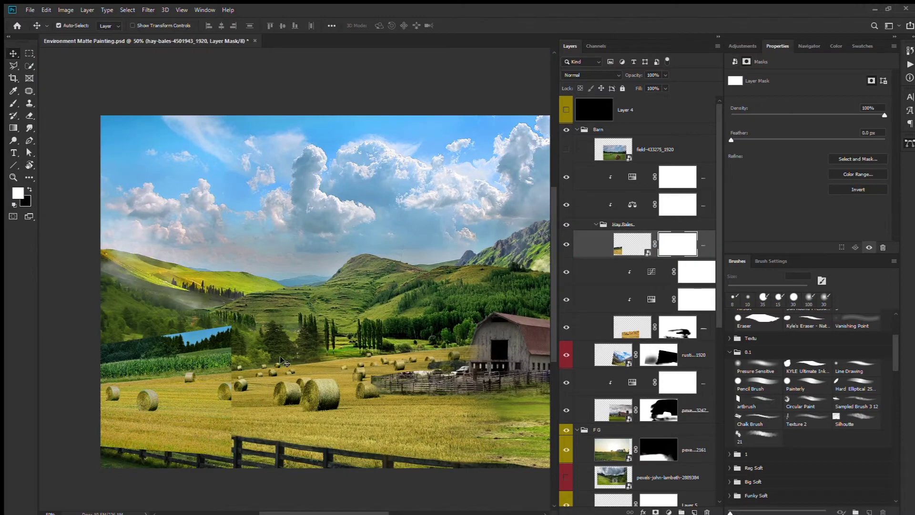
key("b")
key("x")
mouse_move(229, 334)
left_mouse_down()
mouse_move(171, 341)
mouse_move(105, 372)
mouse_move(146, 345)
left_mouse_up()
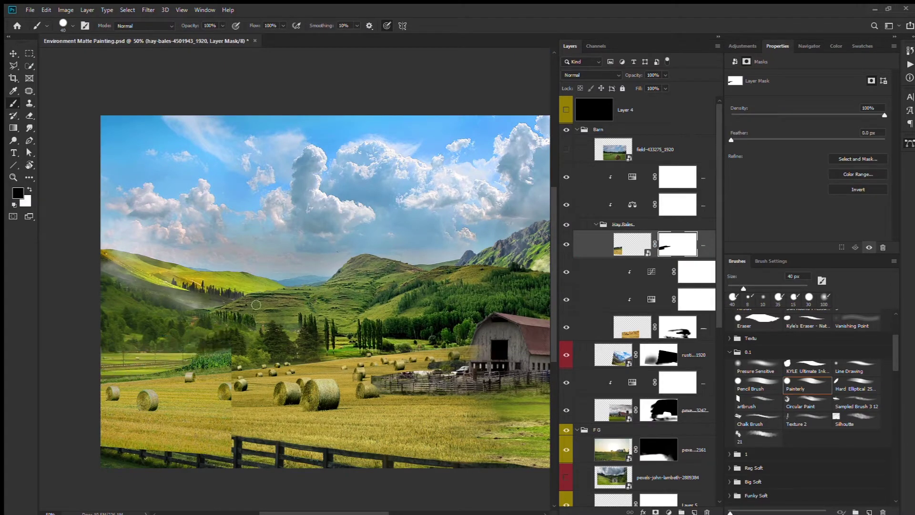
Reveal a small hay bale near the treeline on the mask.
scroll(156, 403, "up", 2)
scroll(156, 404, "up", 2)
left_click(498, 315, "ctrl")
key("x")
left_click_drag(502, 288, 492, 260)
key("x")
With a pressure-sensitive brush, blend the hard seams around the hay bale.
left_click(316, 252, "ctrl")
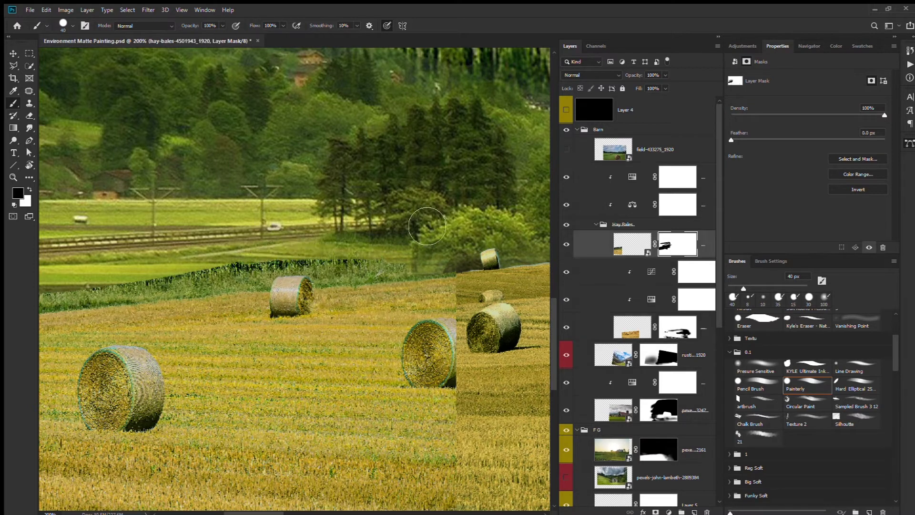
left_click(757, 367)
left_click_drag(462, 349, 443, 382)
key("x")
mouse_move(429, 329)
left_mouse_down()
mouse_move(443, 386)
mouse_move(481, 406)
mouse_move(483, 391)
left_mouse_up()
key("x")
key("bracketleft")
key("bracketleft")
key("bracketleft")
left_click_drag(440, 324, 452, 312)
key("x")
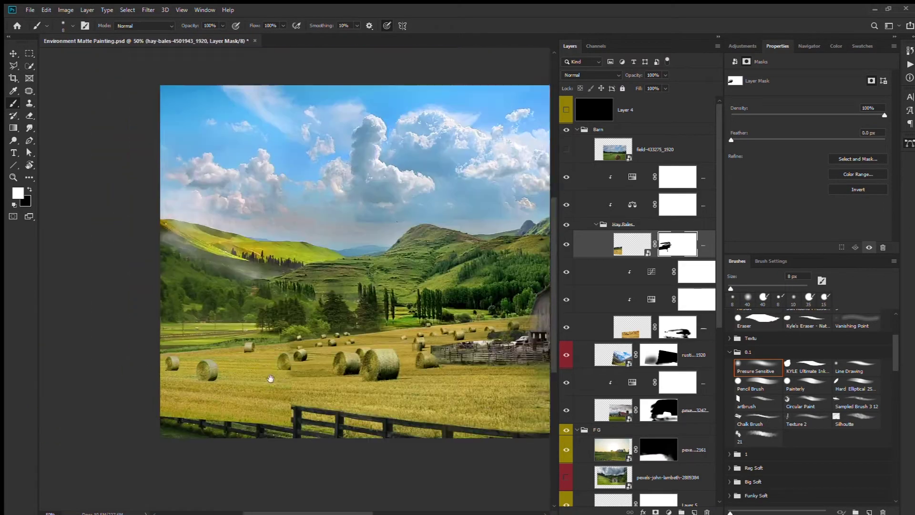
mouse_move(459, 273)
left_mouse_down()
mouse_move(253, 316)
mouse_move(415, 320)
mouse_move(408, 309)
mouse_move(249, 313)
mouse_move(175, 334)
mouse_move(143, 329)
mouse_move(331, 273)
left_mouse_up()
Select the hay-bales image and duplicate the layer to add more bales.
key("x")
key("bracketright")
key("bracketright")
key("bracketright")
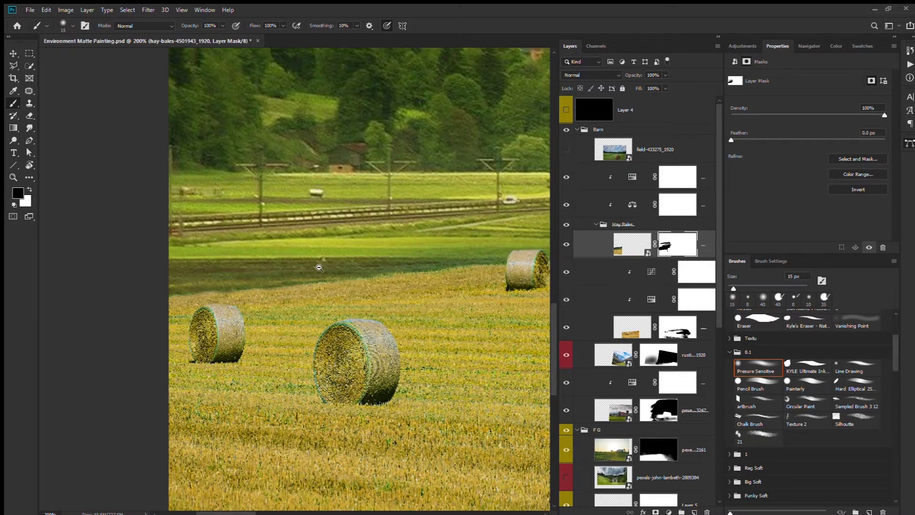
key("x")
key("ctrl+minus")
key("ctrl+minus")
left_click(620, 247)
key("ctrl+j")
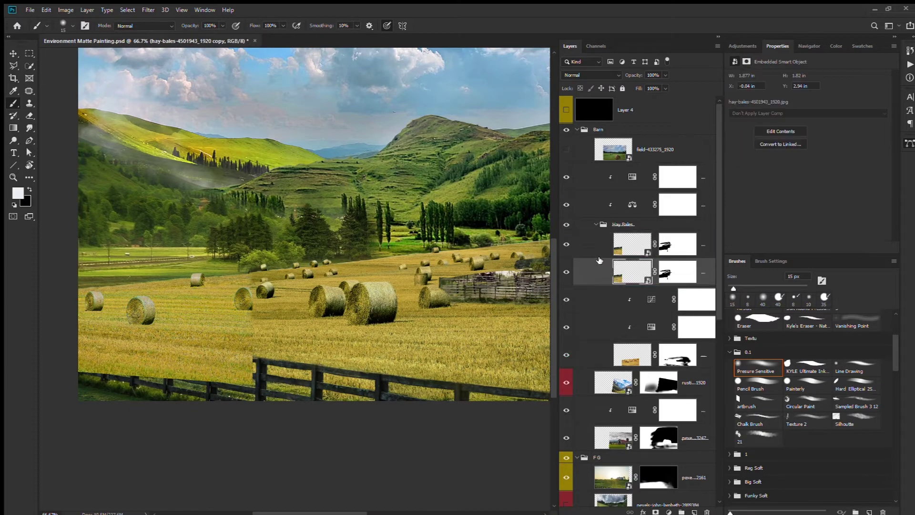
Scale down the duplicated hay-bale patch and commit the transform.
key("ctrl+t")
key("ctrl+minus")
left_click_drag(477, 143, 416, 184)
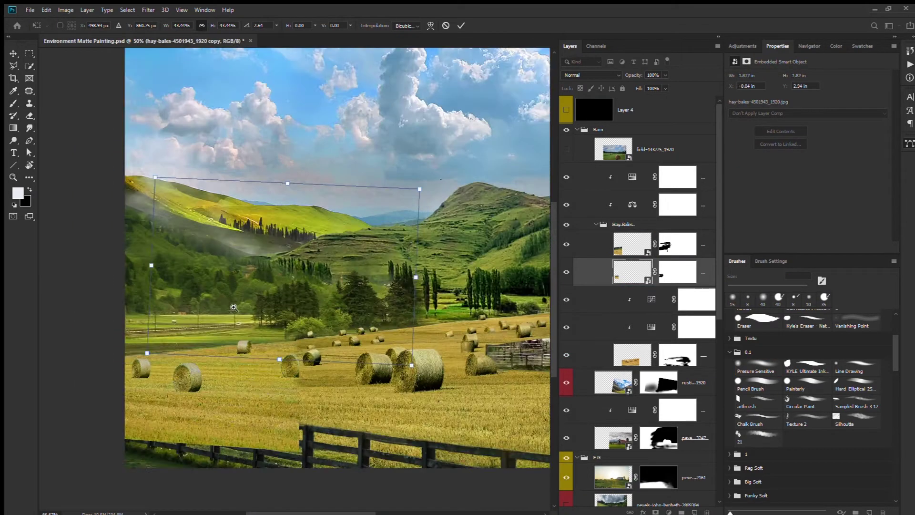
scroll(205, 324, "up", 3)
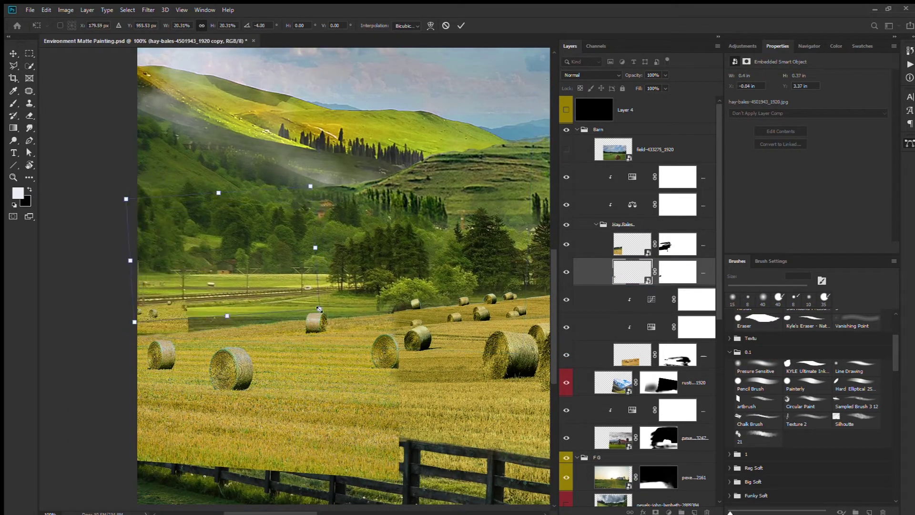
key("Return")
key("ctrl+minus")
key("ctrl+minus")
key("b")
Duplicate hay field Layer 6 and shift the copy right and down.
left_click(634, 356)
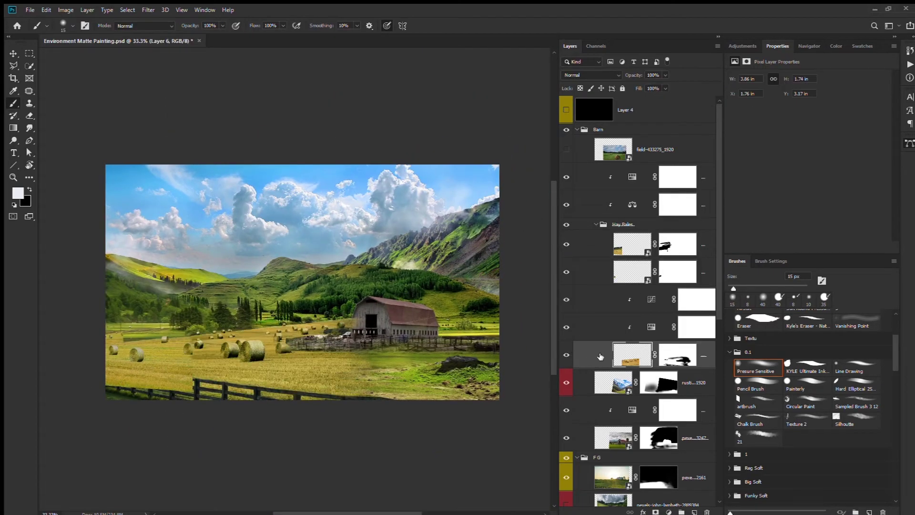
left_click_drag(602, 356, 601, 379)
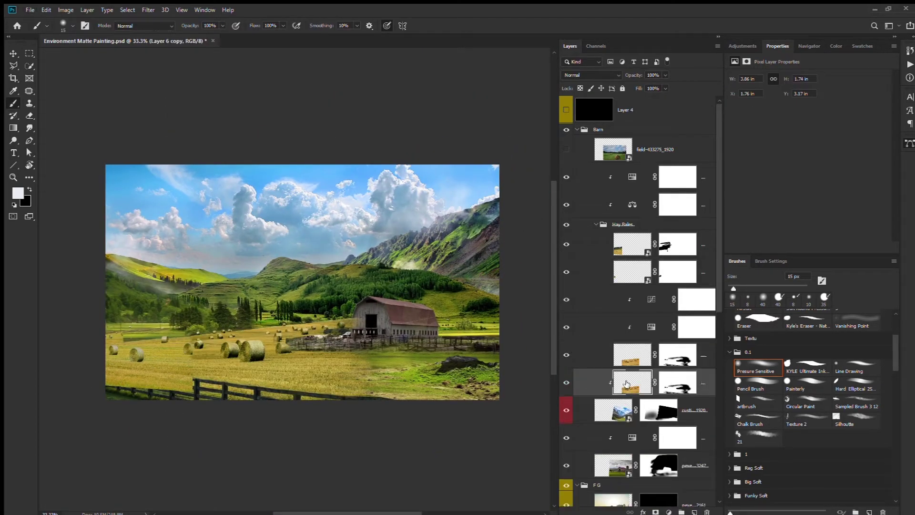
key("ctrl+t")
left_click_drag(181, 344, 219, 368)
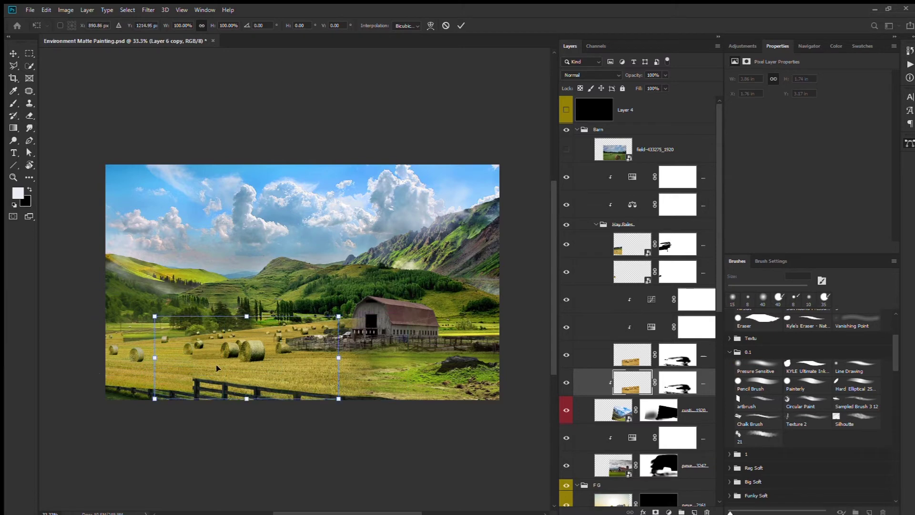
key("Return")
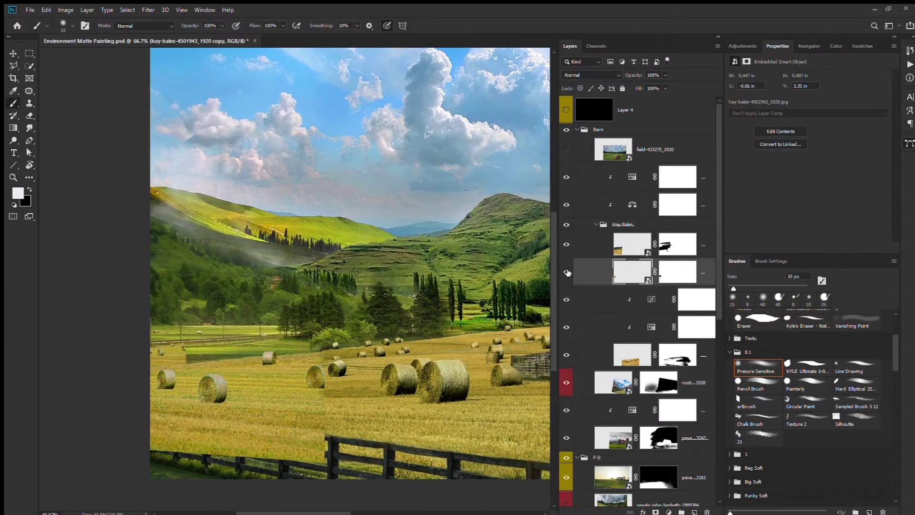
Enlarge and move the hay-bale patch, then add another rescaled hay-bale copy.
key("ctrl+t")
left_click_drag(187, 348, 308, 304)
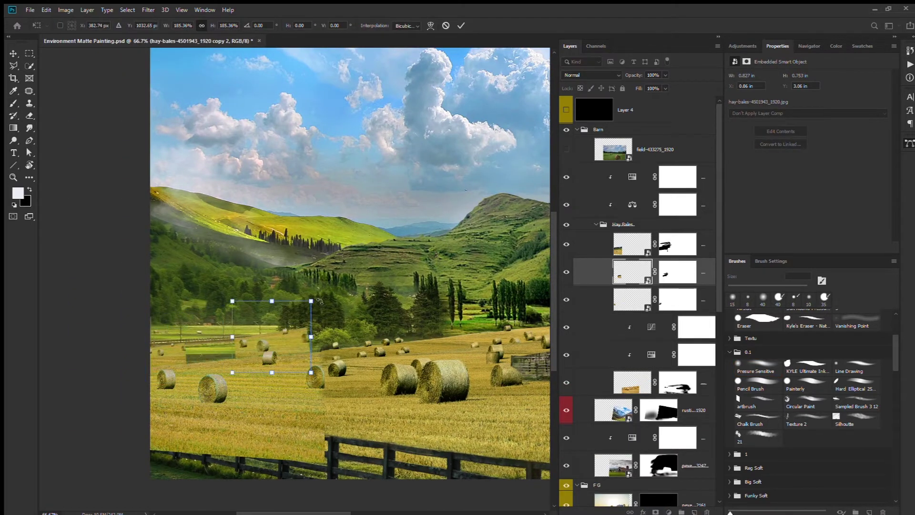
key("Return")
key("ctrl+alt+t")
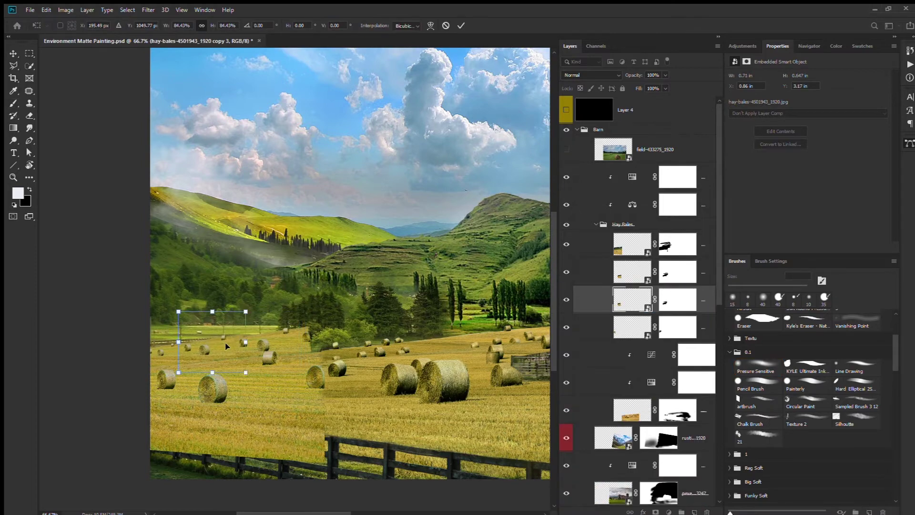
scroll(151, 325, "up", 3)
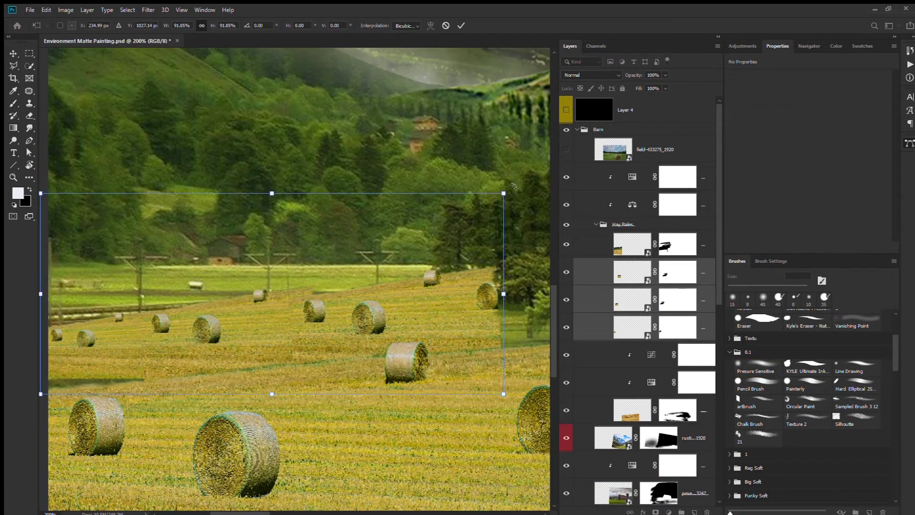
left_click_drag(509, 192, 491, 205)
key("Return")
key("b")
Group the three hay-bale layers, add a mask, and hide bales overlapping the trees.
key("ctrl+g")
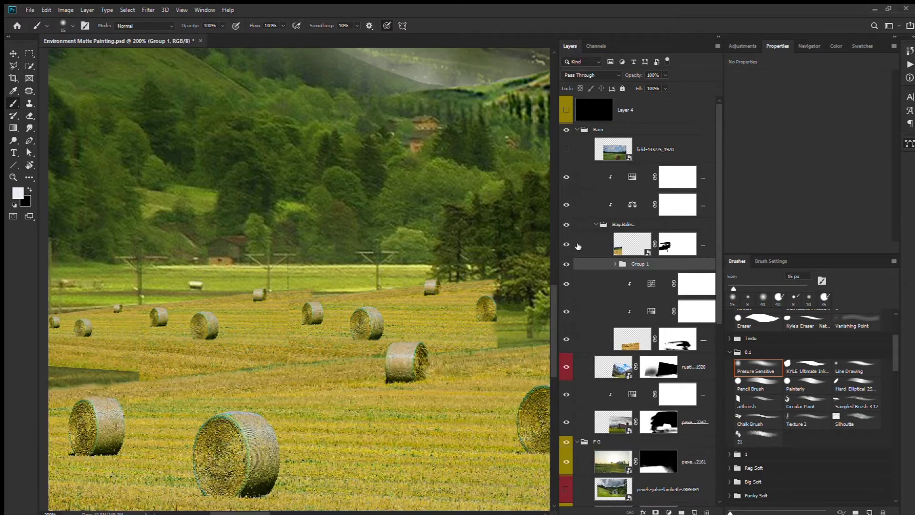
key("ctrl+0")
key("x")
left_click_drag(299, 358, 314, 377)
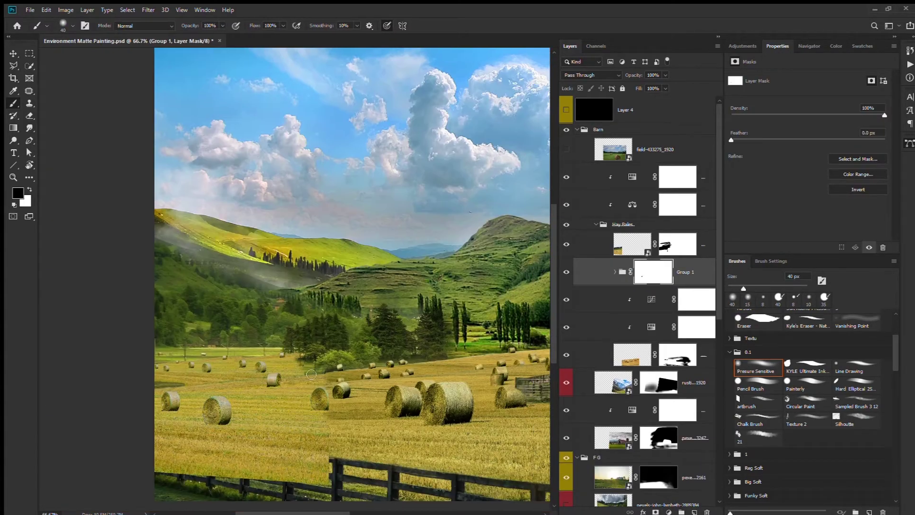
scroll(319, 350, "up", 3)
key("bracketleft")
key("bracketleft")
key("bracketleft")
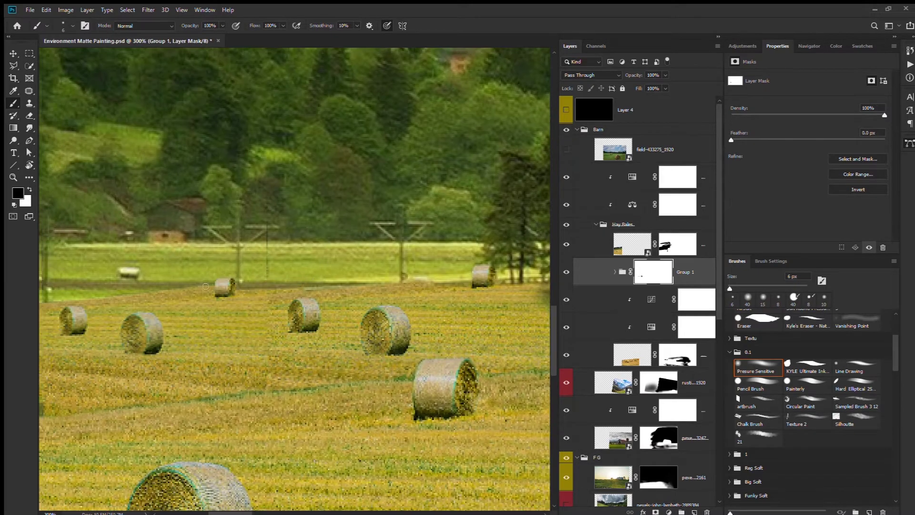
scroll(250, 283, "down", 4)
key("5")
key("bracketright")
key("bracketright")
key("bracketright")
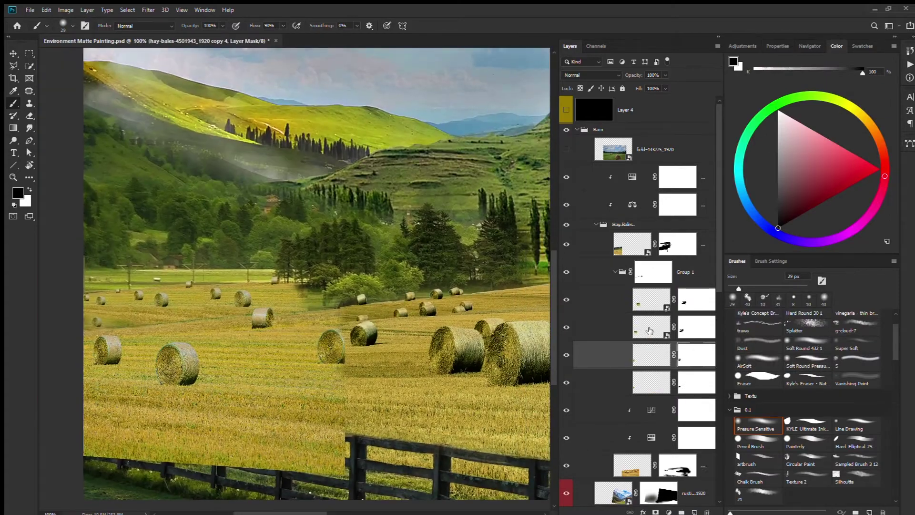
Duplicate the hay bales and shrink the copy onto the field's left side.
key("ctrl+j")
key("ctrl+t")
left_click_drag(172, 310, 117, 328)
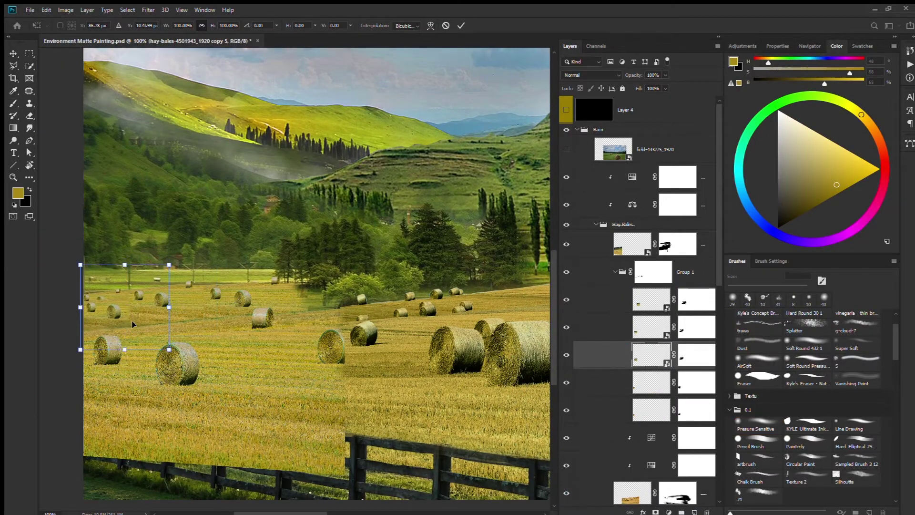
left_click(116, 328)
left_click_drag(126, 281, 143, 240)
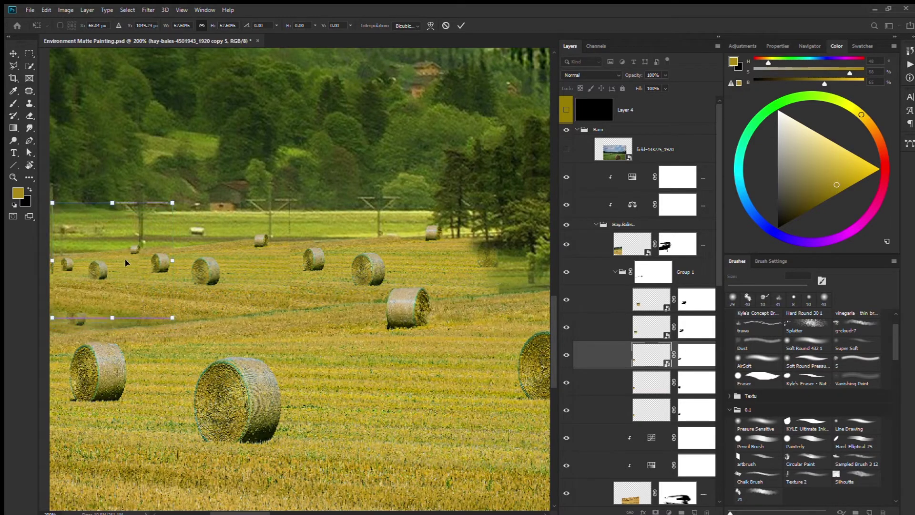
key("Return")
key("b")
Mask away the hard edges of the duplicated bales and compare the result.
key("alt+bracketright")
mouse_move(138, 260)
left_mouse_down()
mouse_move(62, 279)
mouse_move(119, 286)
left_mouse_up()
key("x")
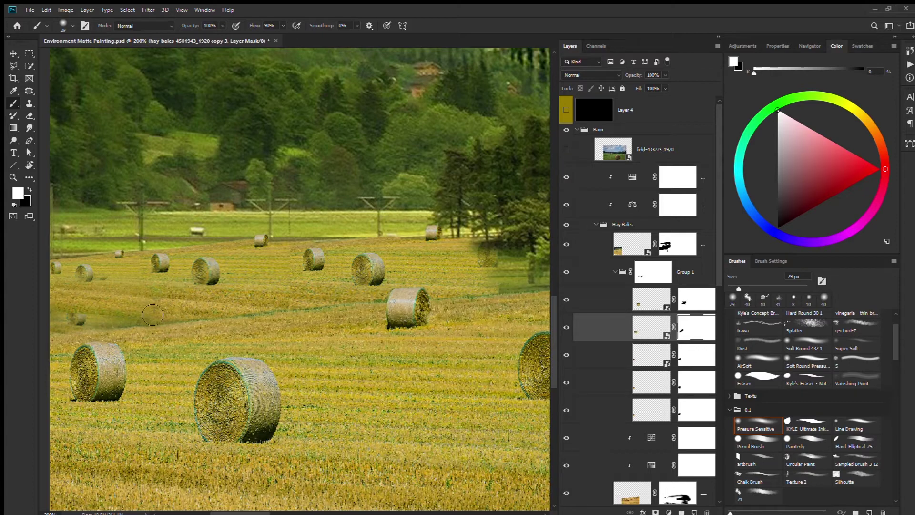
left_click(682, 342)
left_click(647, 380)
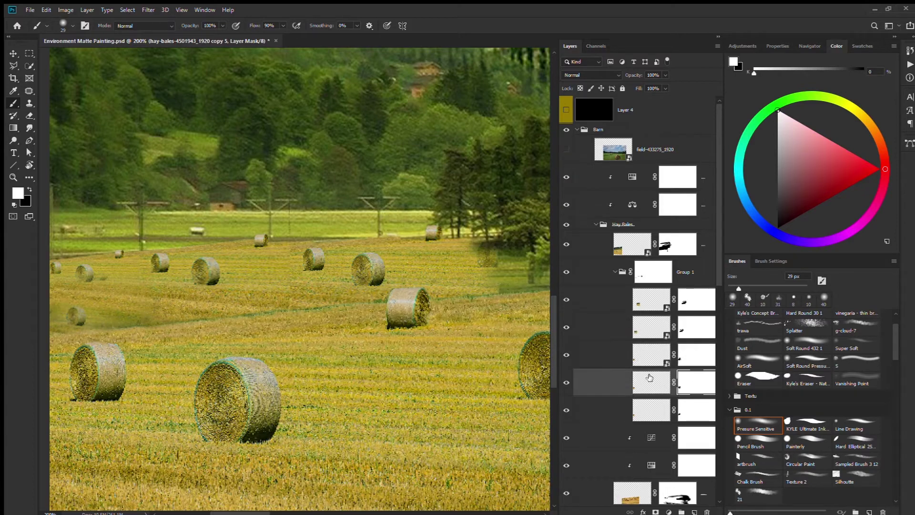
left_click(567, 356)
left_click(566, 356)
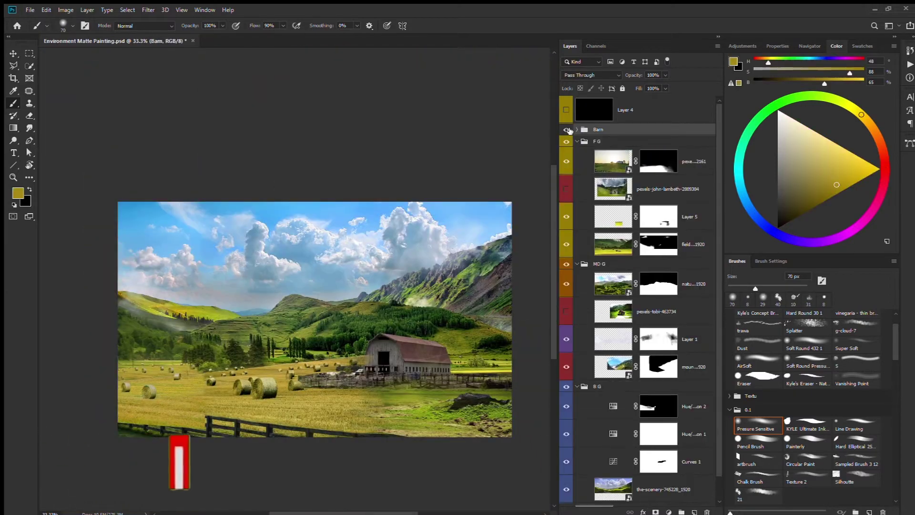
Show the Barn group and try shifting it lower, then back out of the transform.
left_click(567, 129)
key("ctrl+t")
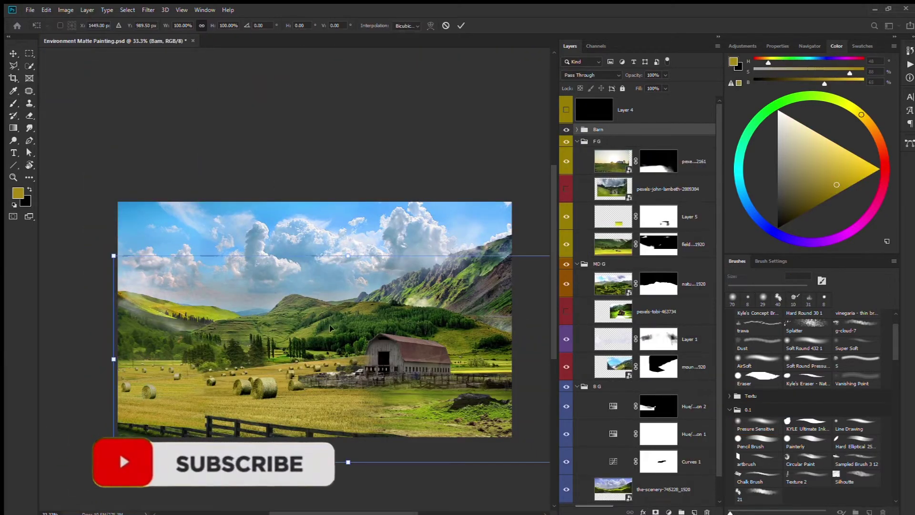
left_click_drag(206, 390, 207, 411)
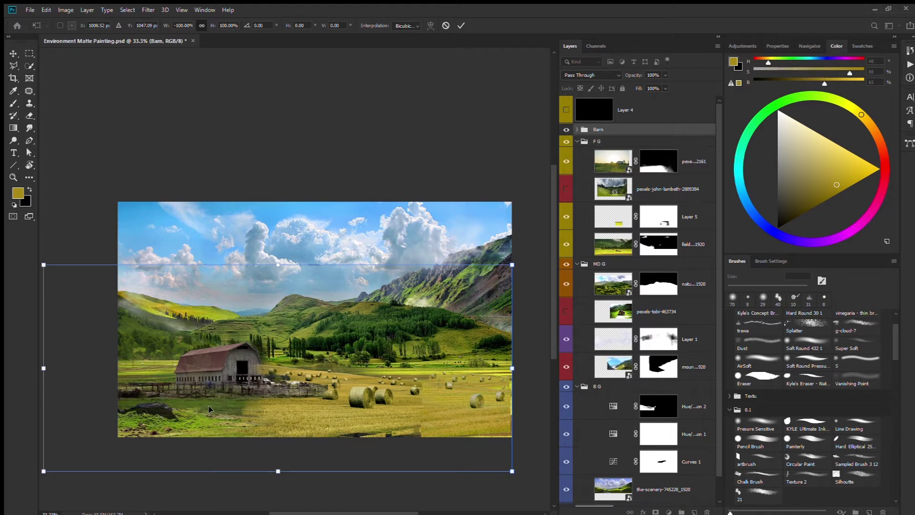
key("Return")
key("b")
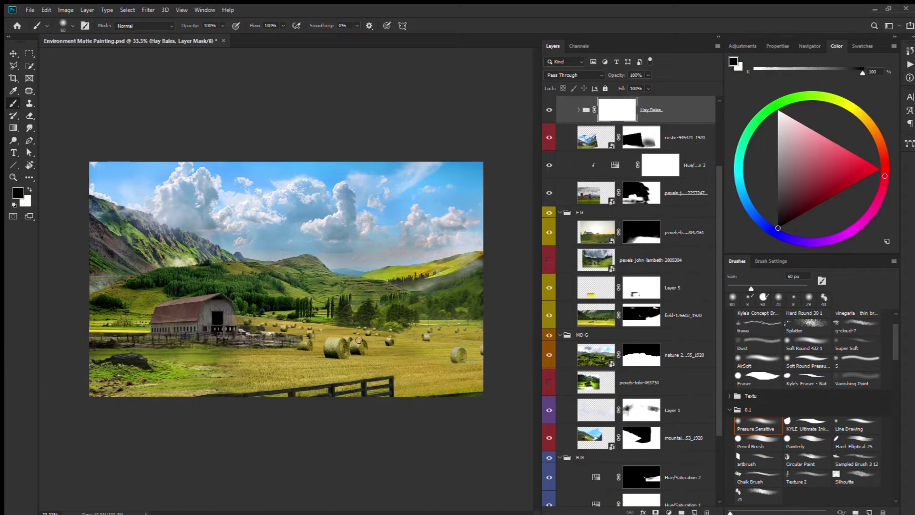
Paint black on the Hay Bales mask over the lower-right fence with a finer brush.
key("bracketleft")
key("bracketleft")
left_click_drag(418, 387, 477, 368)
scroll(476, 368, "up", 3)
key("x")
left_click(755, 441)
key("x")
key("x")
key("x")
key("x")
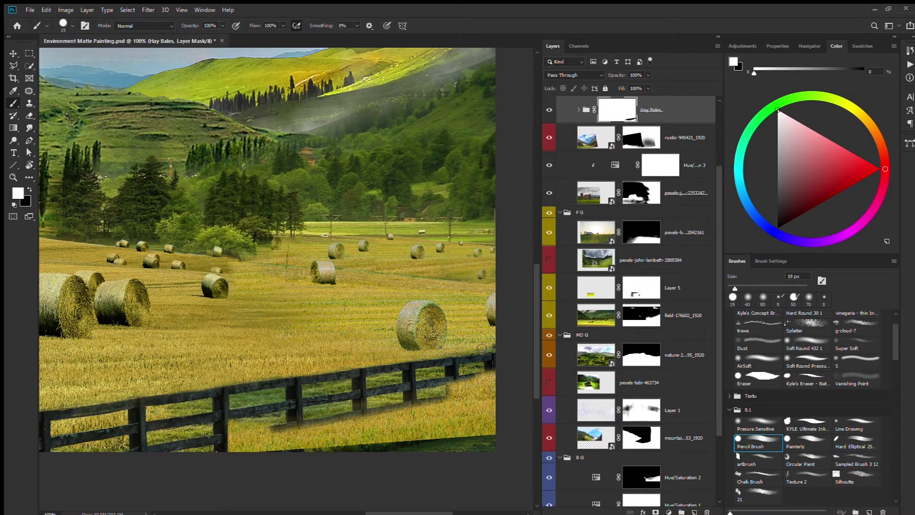
Hide the hay field along the fence bottom on the Hay Bales mask, touching up with white.
key("x")
left_click_drag(468, 389, 270, 450)
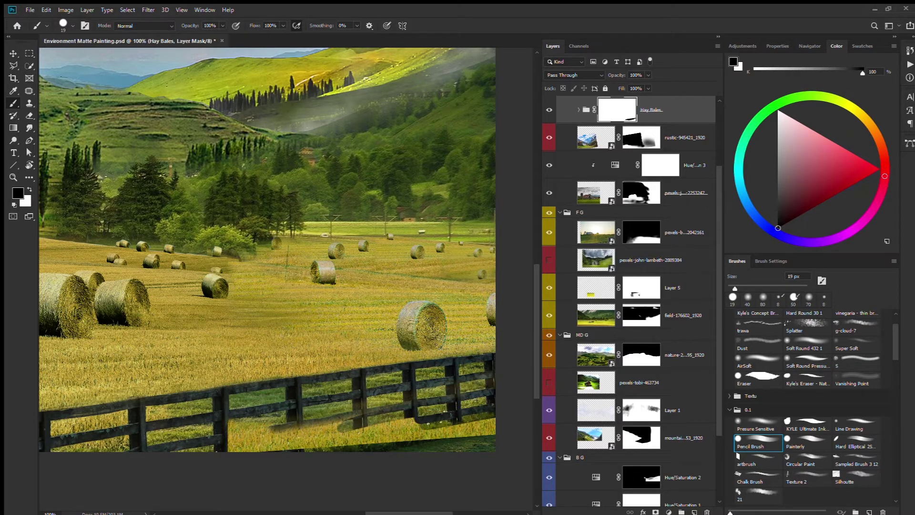
key("x")
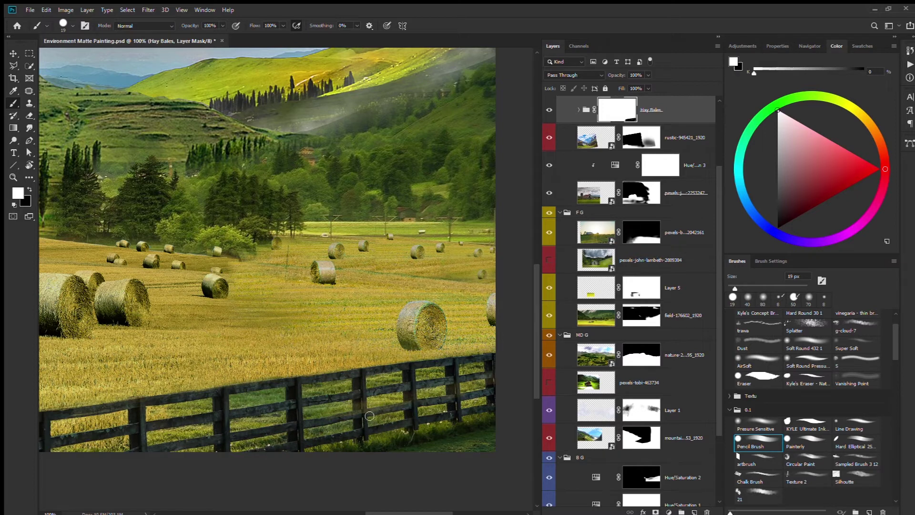
left_click_drag(201, 401, 182, 413)
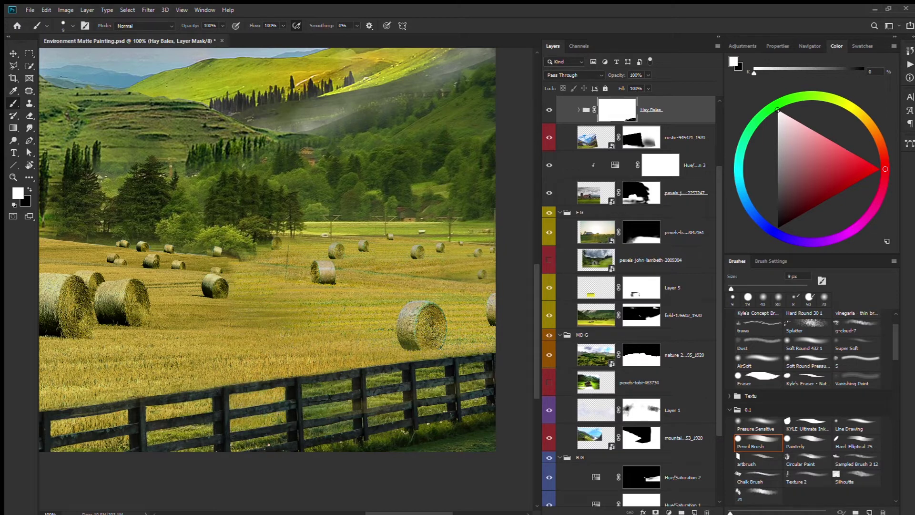
key("x")
key("comma")
key("x")
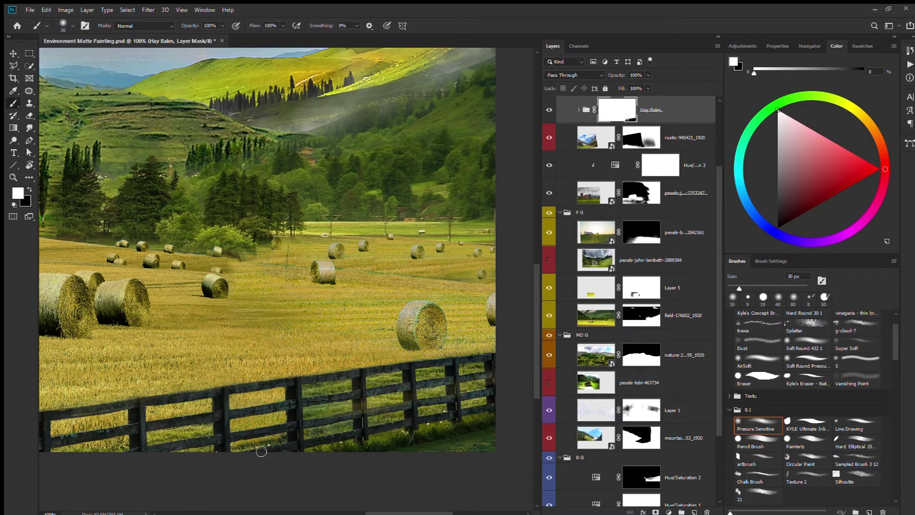
key("bracketleft")
key("x")
key("bracketright")
key("bracketright")
key("bracketright")
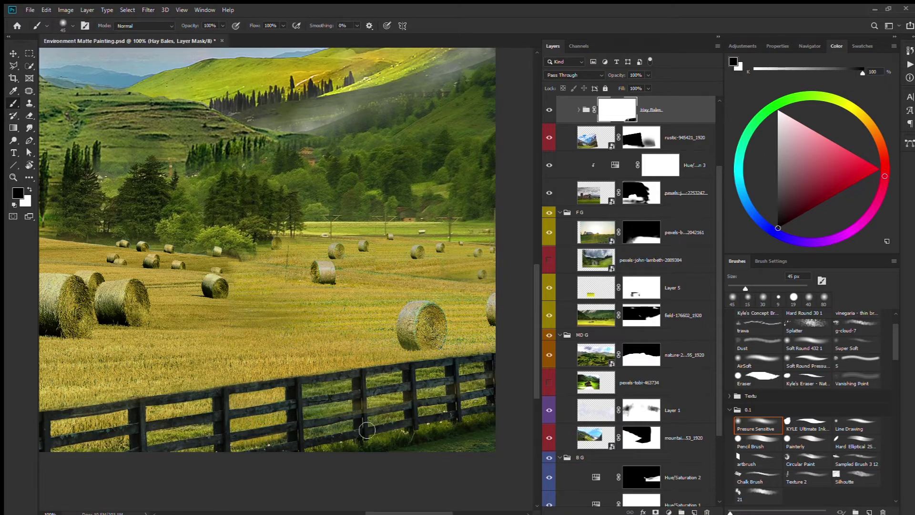
scroll(267, 444, "down", 1)
scroll(286, 468, "up", 3)
Refine the mask between the fence rails with a 9 px brush, alternating black and white.
key("period")
scroll(286, 377, "down", 2)
scroll(350, 384, "up", 1)
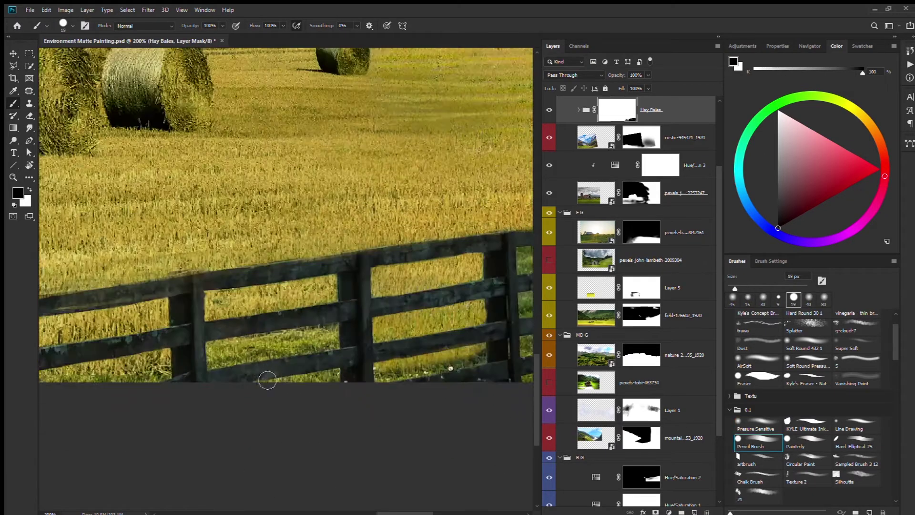
key("x")
scroll(350, 384, "down", 2)
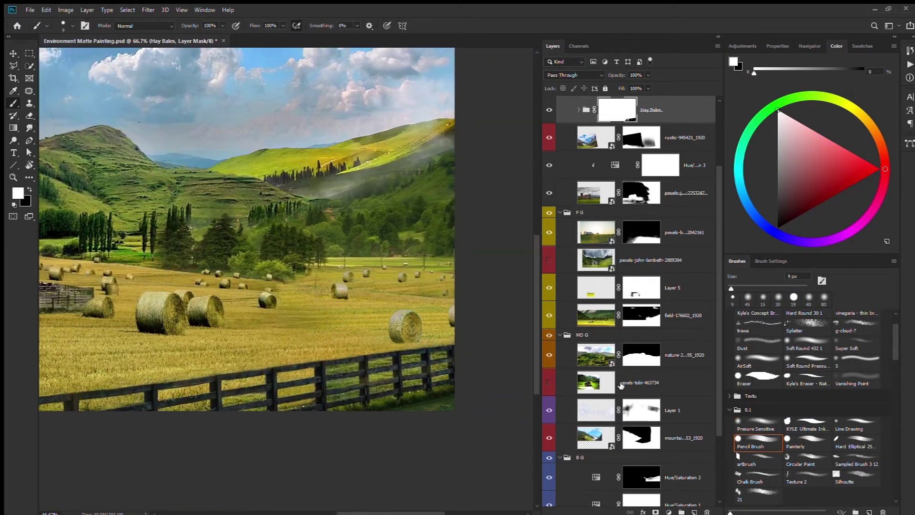
key("x")
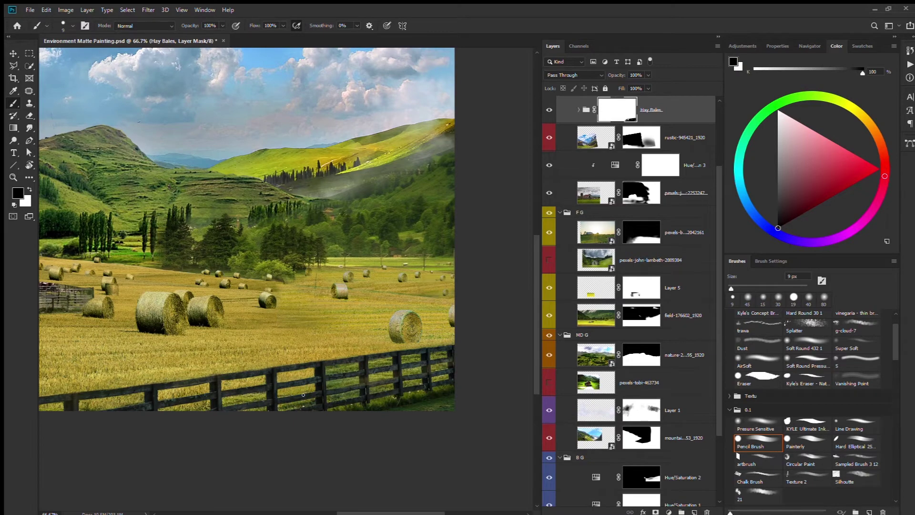
scroll(303, 395, "up", 1)
key("x")
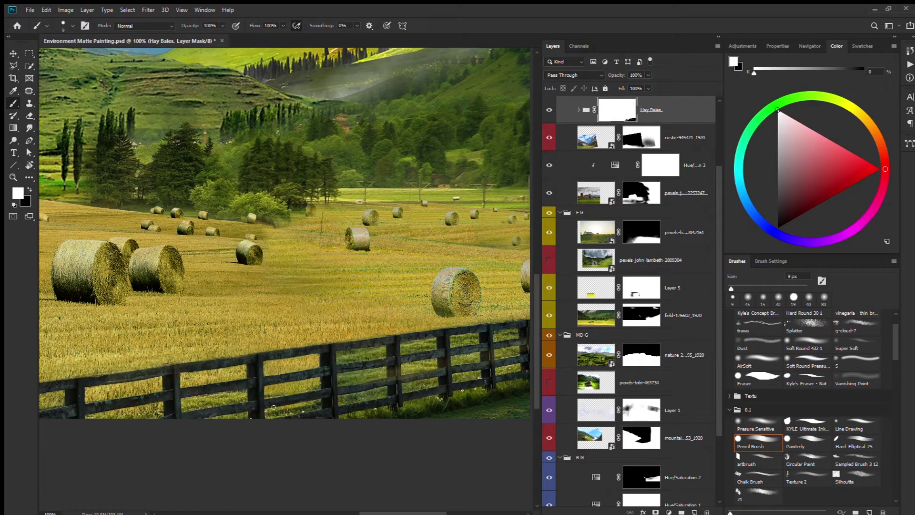
key("x")
scroll(294, 423, "down", 2)
scroll(307, 434, "up", 1)
scroll(303, 416, "up", 1)
key("x")
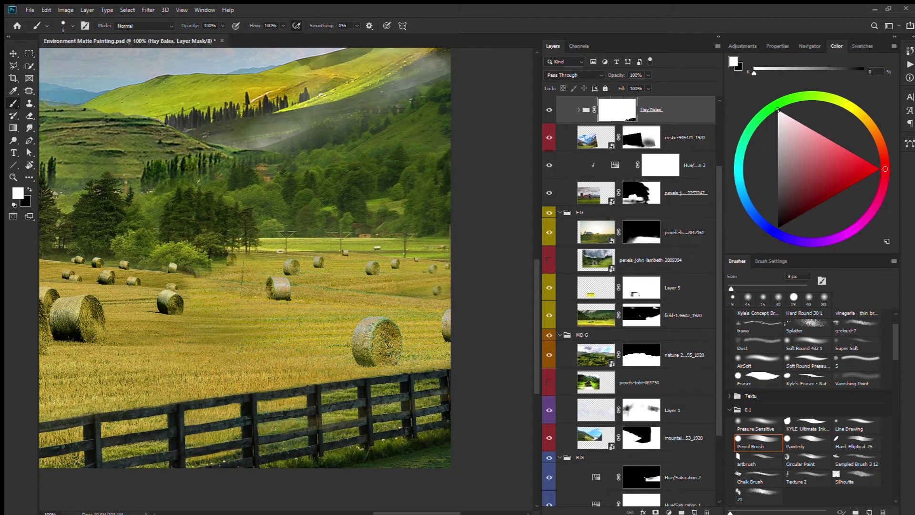
key("x")
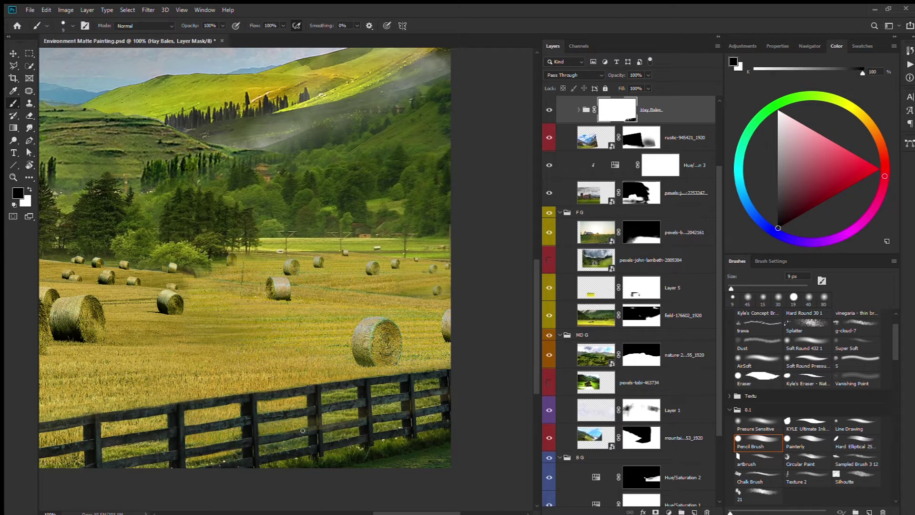
key("x")
key("x")
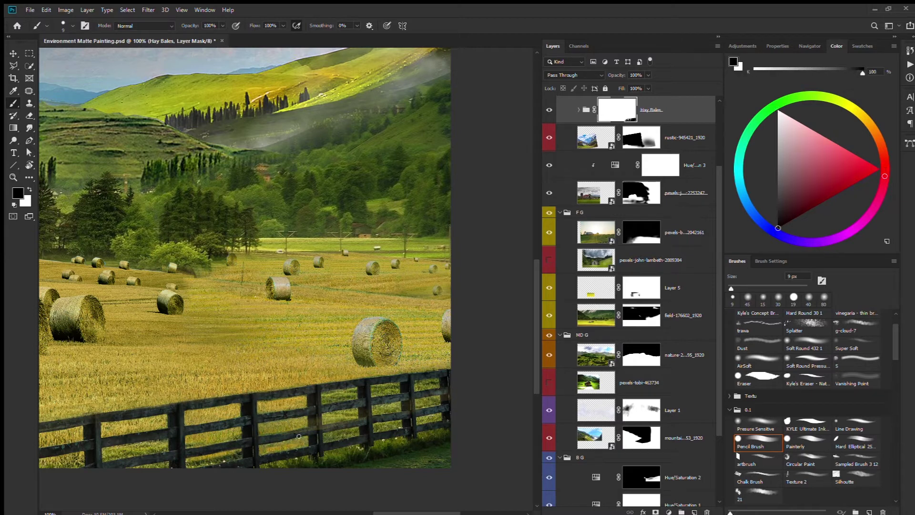
key("bracketright")
key("bracketright")
key("bracketright")
key("x")
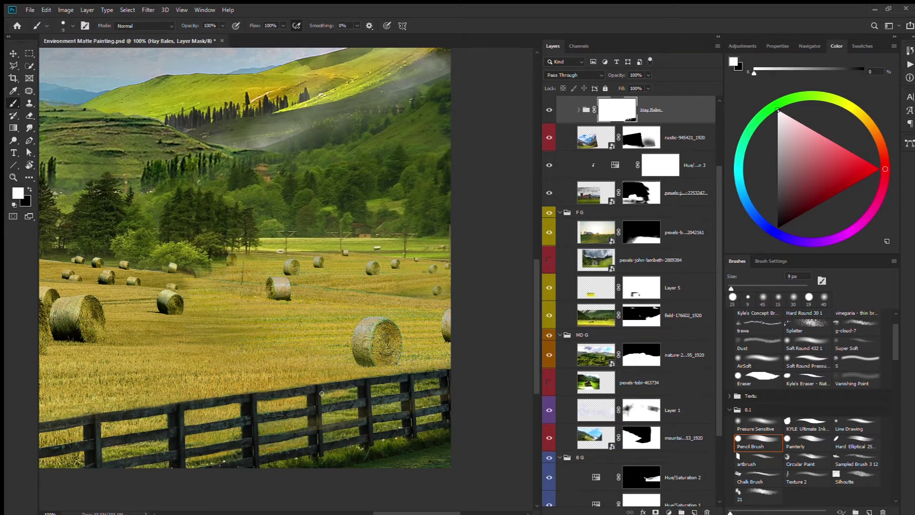
key("x")
key("x")
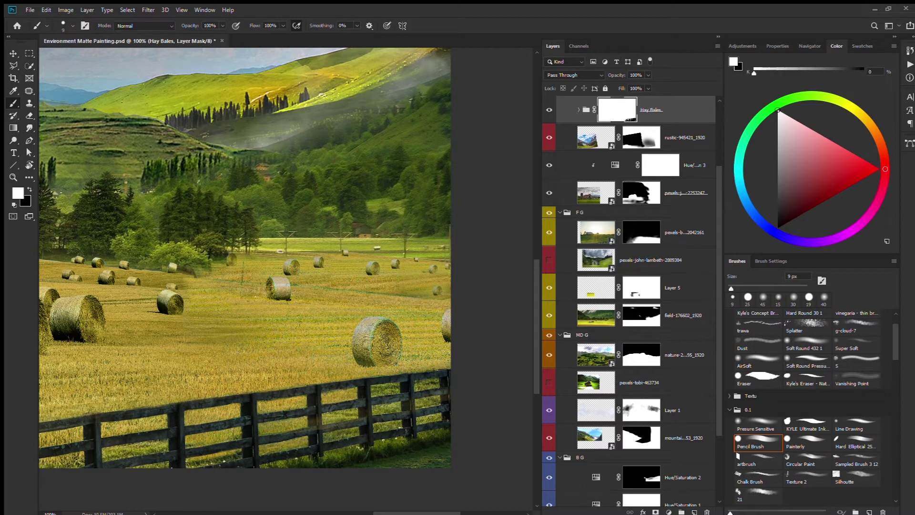
key("x")
key("x")
key("x")
key("x")
key("x")
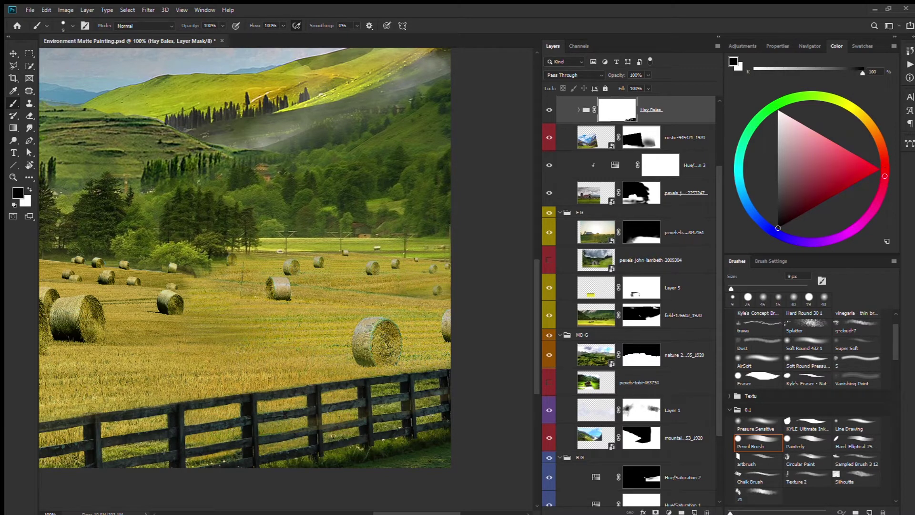
key("x")
key("x")
key("x")
key("x")
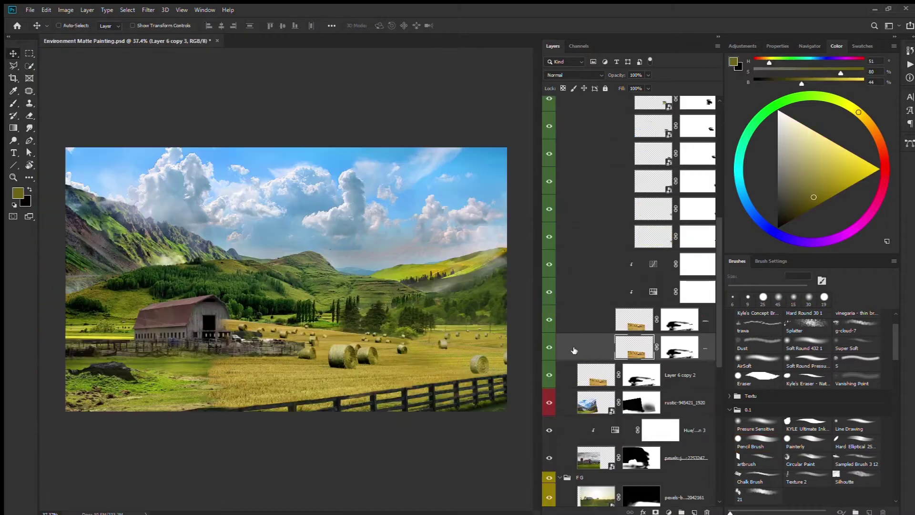
Lasso the lower field area and hide it on the mask to reveal the corral.
key("Return")
key("l")
key("d")
left_click(63, 354)
left_click(292, 360)
left_click(307, 466)
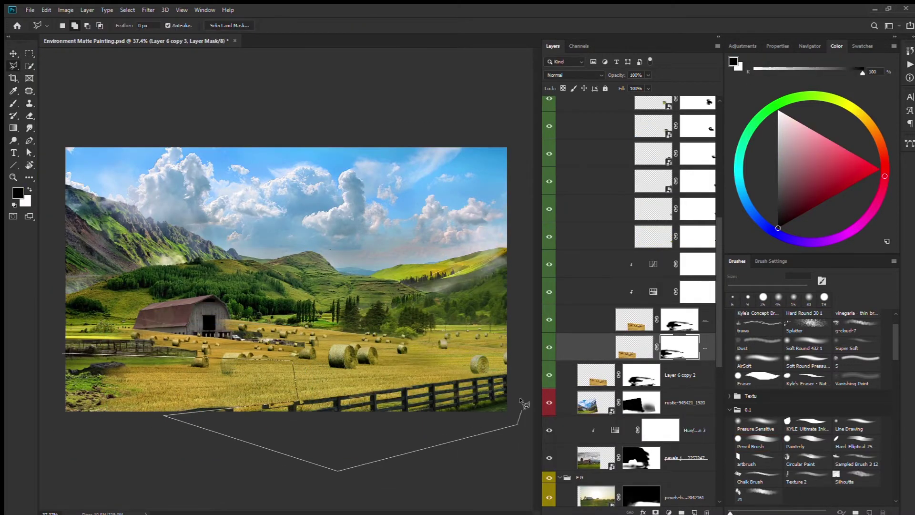
left_click(522, 122)
key("x")
double_click(43, 122)
key("Delete")
key("ctrl+d")
Brush the mask black and white to hide the dark rock and reveal the hay bales.
key("b")
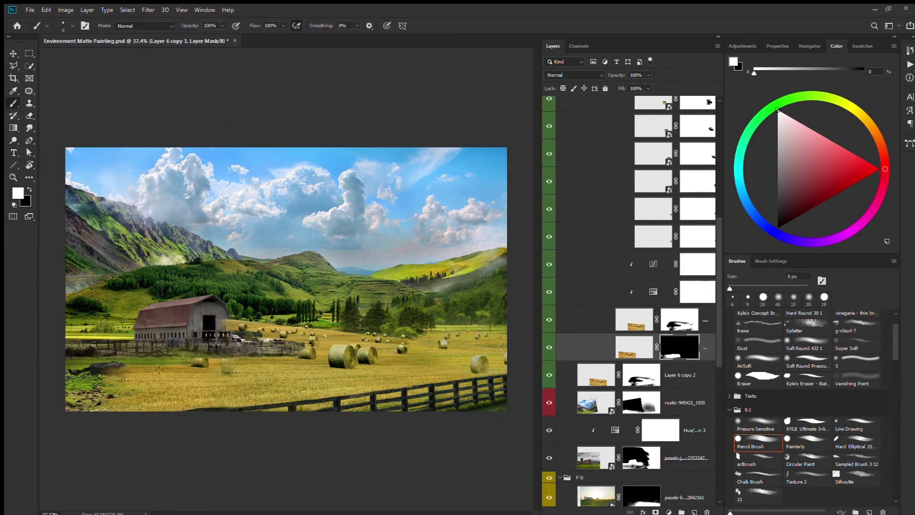
key("bracketright")
key("bracketright")
key("bracketright")
key("x")
left_click_drag(171, 358, 120, 373)
mouse_move(225, 357)
left_mouse_down()
mouse_move(171, 360)
mouse_move(252, 370)
left_mouse_up()
key("x")
key("x")
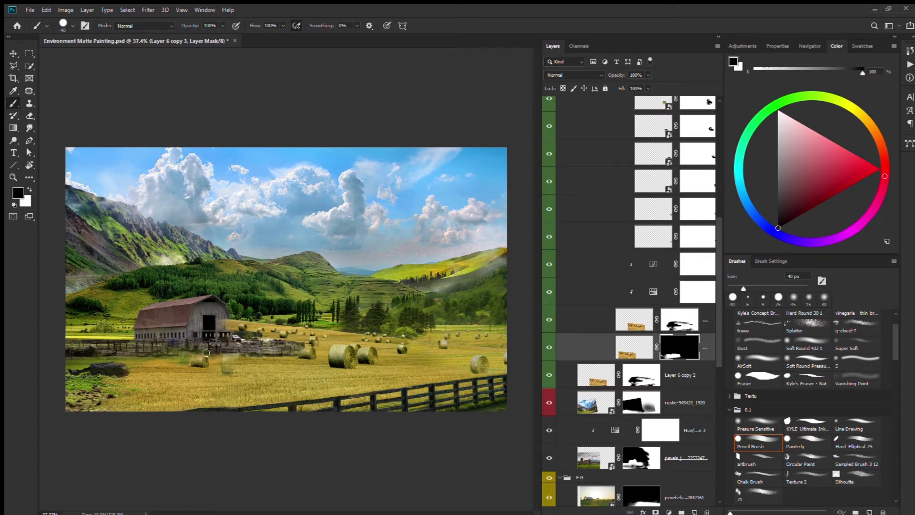
key("x")
key("x")
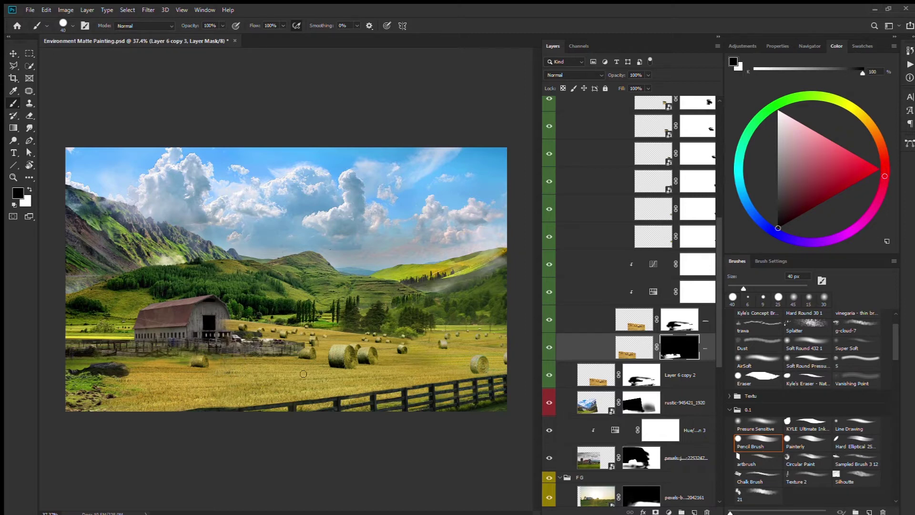
key("x")
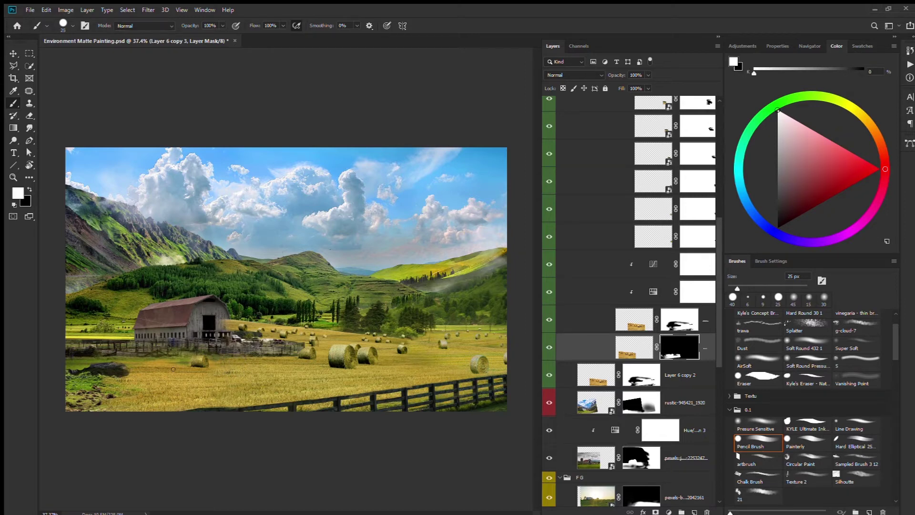
key("x")
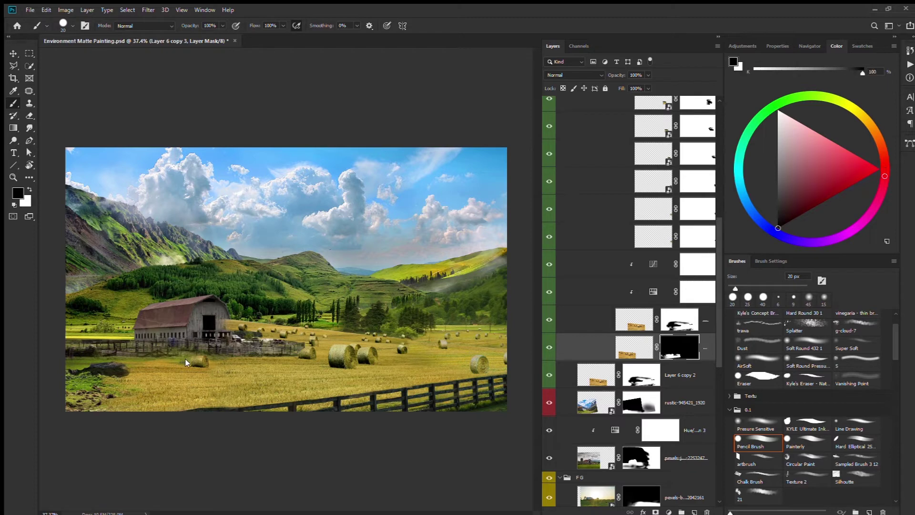
key("x")
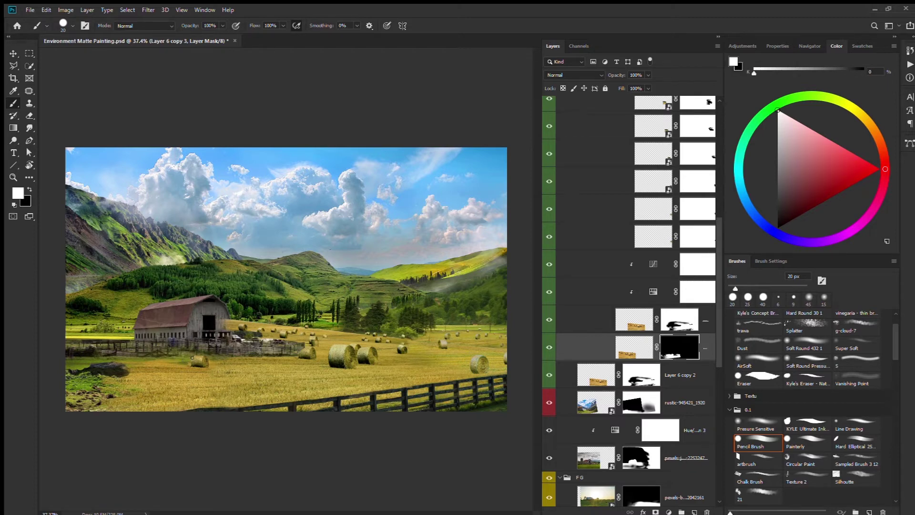
key("x")
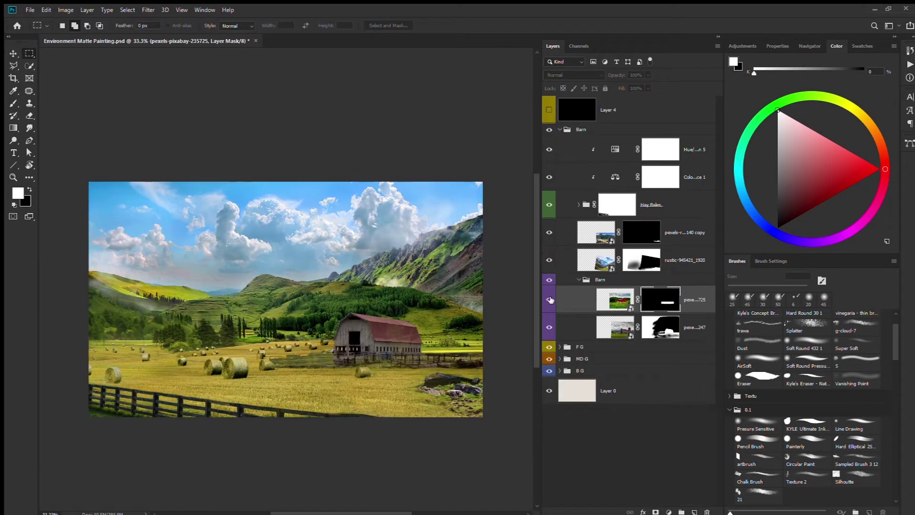
left_click(550, 299)
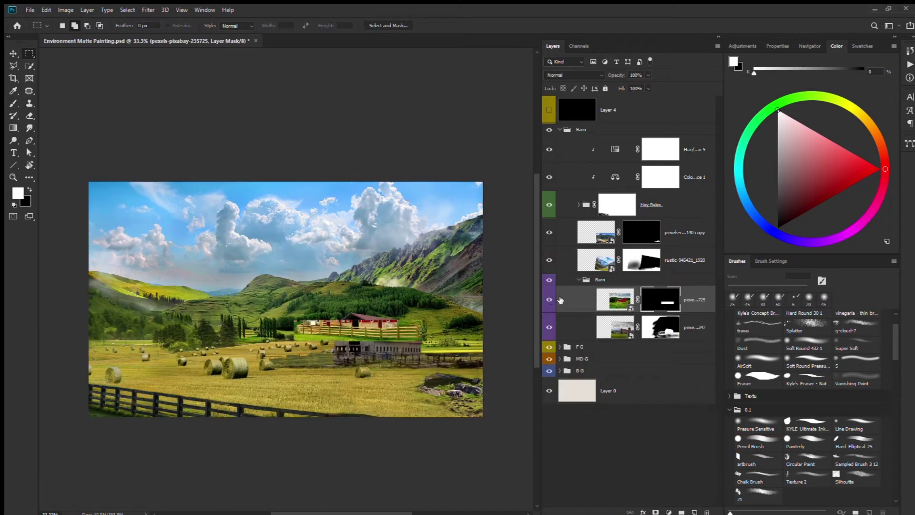
Move the red barn photo into place, nudge it slightly up, and mask around the fence.
left_click(615, 300)
key("ctrl+t")
key("ctrl+plus")
key("ctrl+plus")
left_click_drag(259, 306, 261, 353)
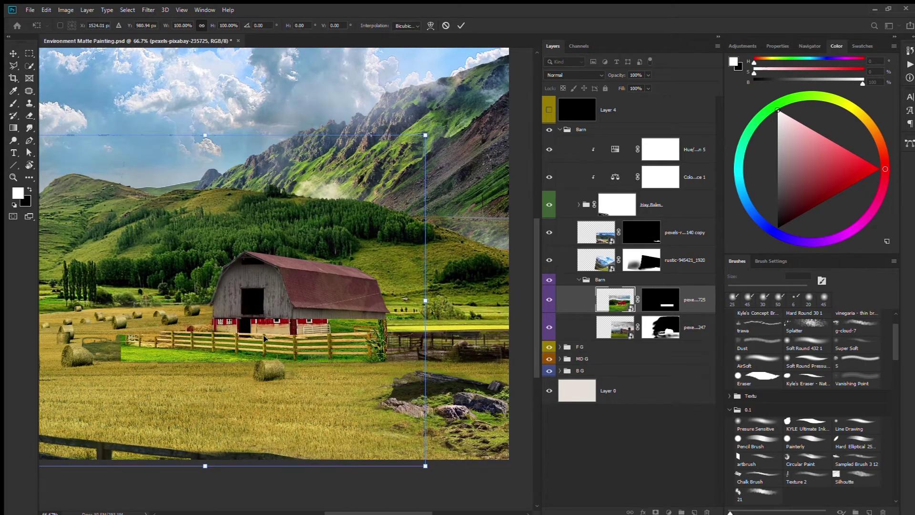
left_click_drag(261, 353, 261, 346)
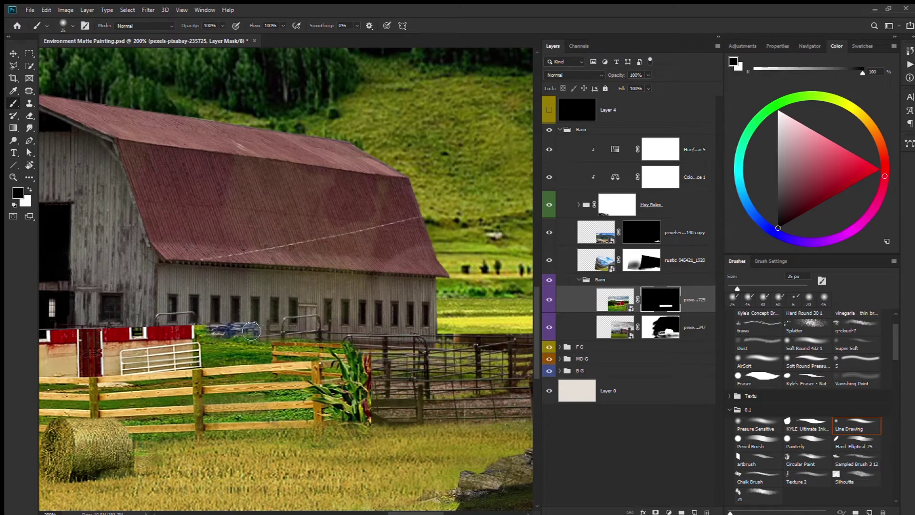
mouse_move(260, 329)
left_mouse_down()
mouse_move(191, 343)
mouse_move(245, 343)
left_mouse_up()
Outline the red barn strip above the fence with a polygonal lasso selection.
key("bracketleft")
key("bracketleft")
key("bracketleft")
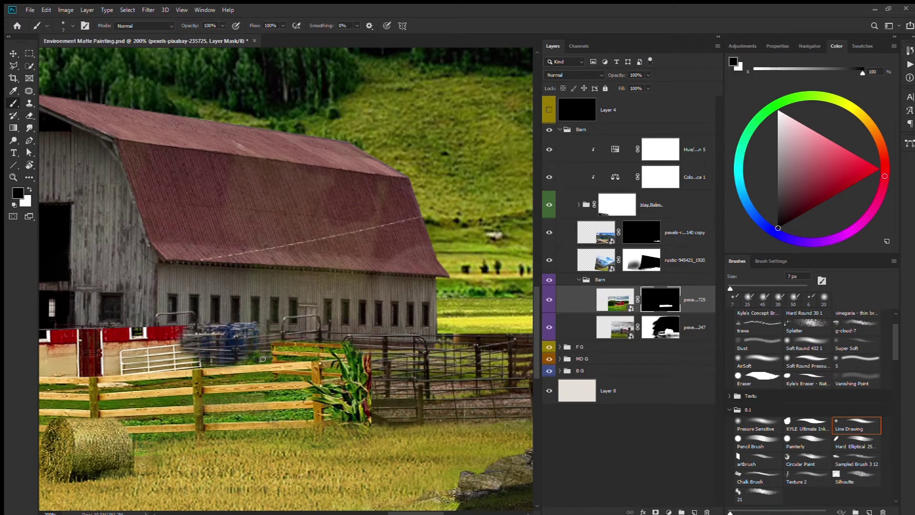
left_click_drag(184, 361, 360, 323)
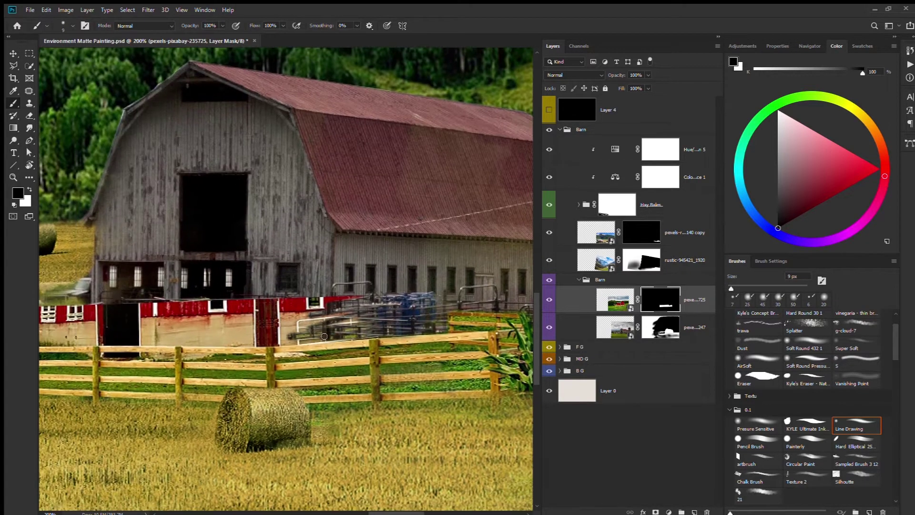
key("l")
left_click(418, 335)
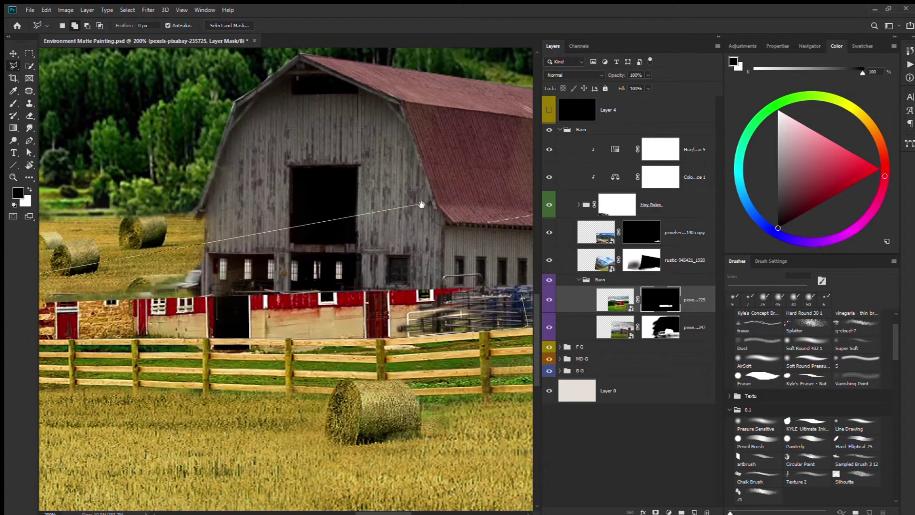
left_click(441, 197)
left_click(501, 227)
left_click(510, 273)
left_click(499, 288)
left_click(460, 334)
key("ctrl+0")
key("ctrl+1")
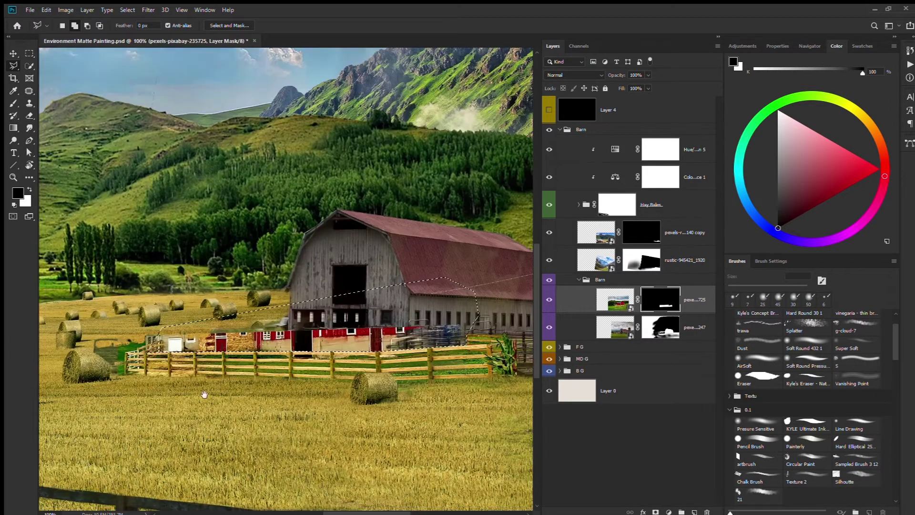
Fill the mask selection to hide the barn strip, then brush-refine around the fence.
key("x")
key("ctrl+BackSpace")
key("ctrl+d")
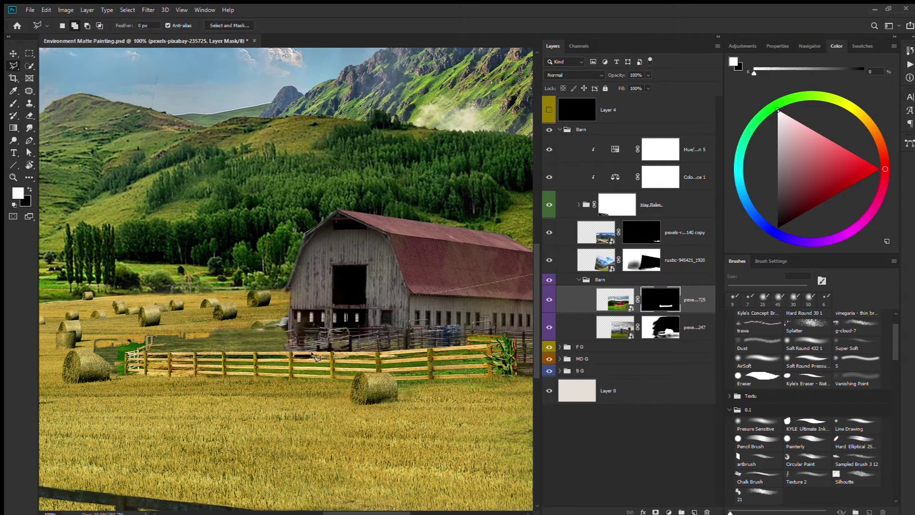
key("b")
left_click_drag(167, 345, 239, 345)
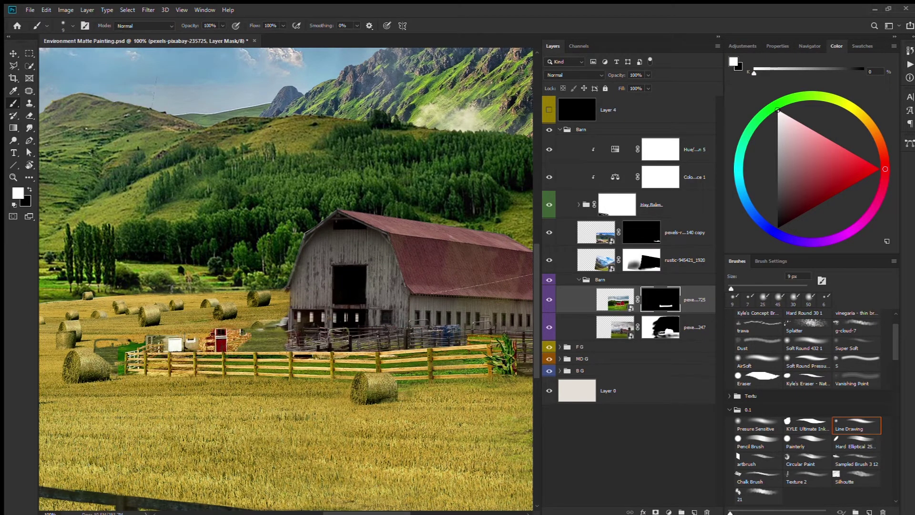
key("x")
mouse_move(264, 327)
left_mouse_down()
mouse_move(238, 348)
mouse_move(157, 343)
left_mouse_up()
key("x")
key("ctrl+minus")
Shift the fence photo to the right and make a duplicate of its layer.
key("ctrl+t")
left_click_drag(340, 372, 385, 369)
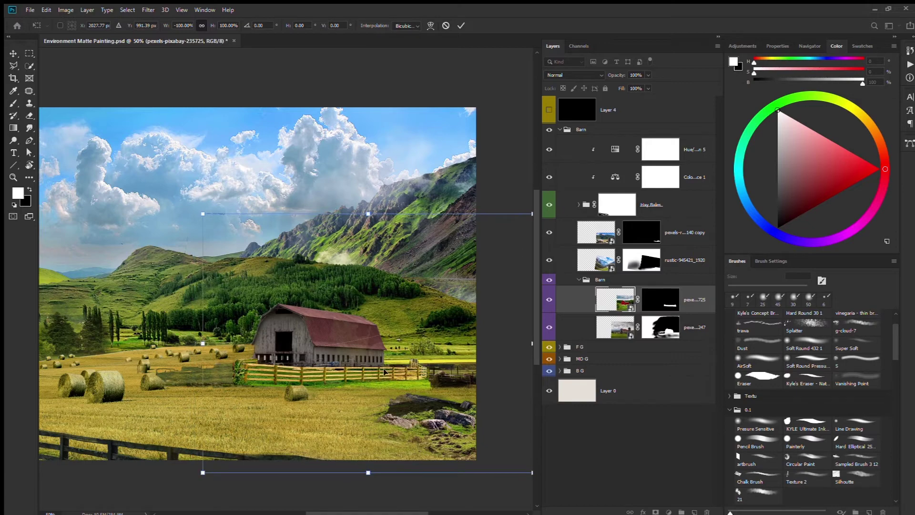
key("Return")
key("b")
key("ctrl+j")
key("ctrl+t")
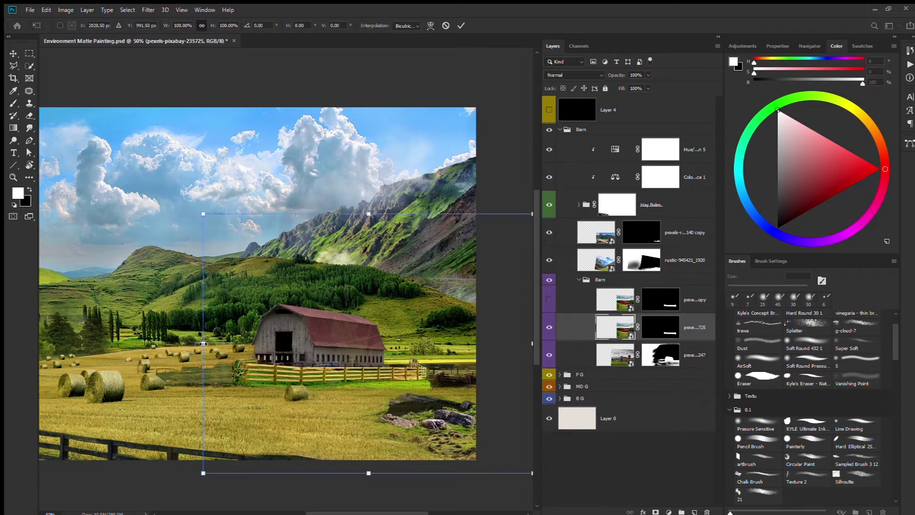
key("Return")
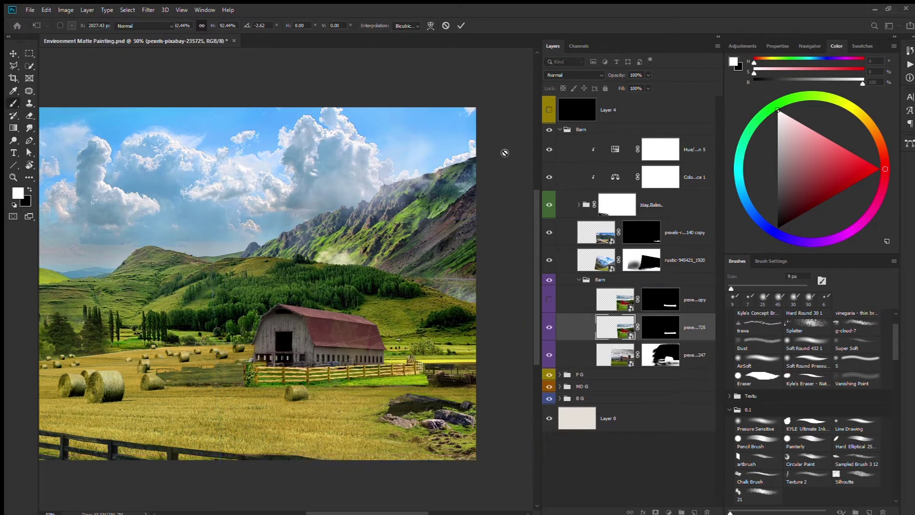
Paint the dark wooden fence along the field edge into the duplicate's mask.
key("b")
key("x")
scroll(329, 367, "up", 1)
scroll(389, 433, "up", 1)
left_click_drag(477, 298, 232, 332)
scroll(172, 330, "down", 2)
Toggle the yellow fence layer to compare, then reselect and re-transform it.
left_click(549, 327)
scroll(366, 357, "down", 2)
key("alt+bracketleft")
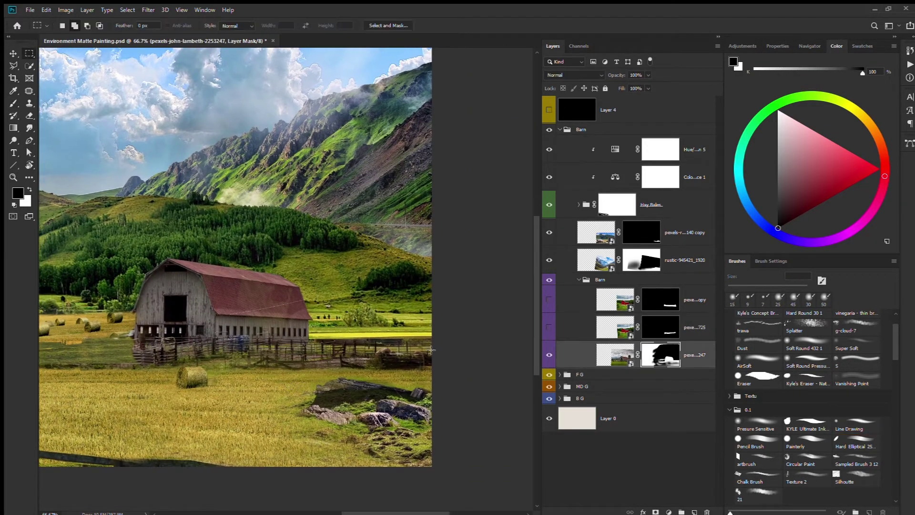
left_click(549, 327)
left_click(572, 327)
key("ctrl+t")
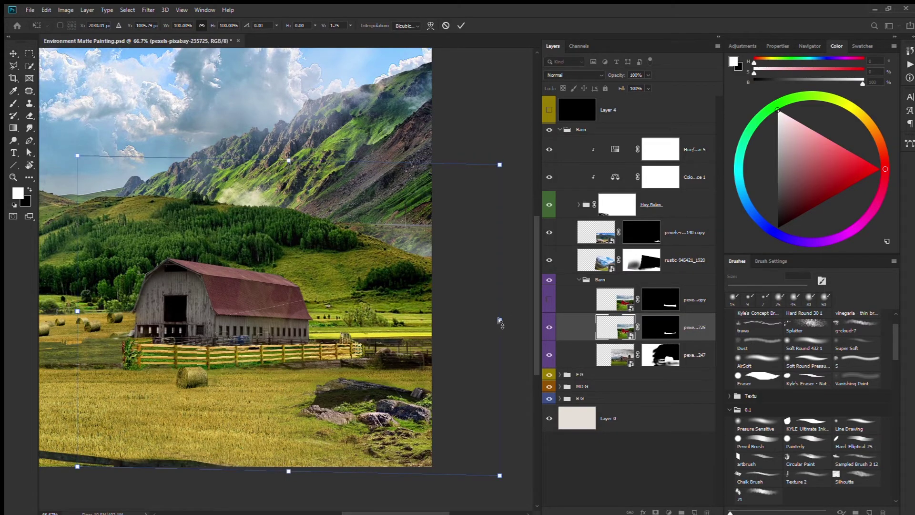
key("Return")
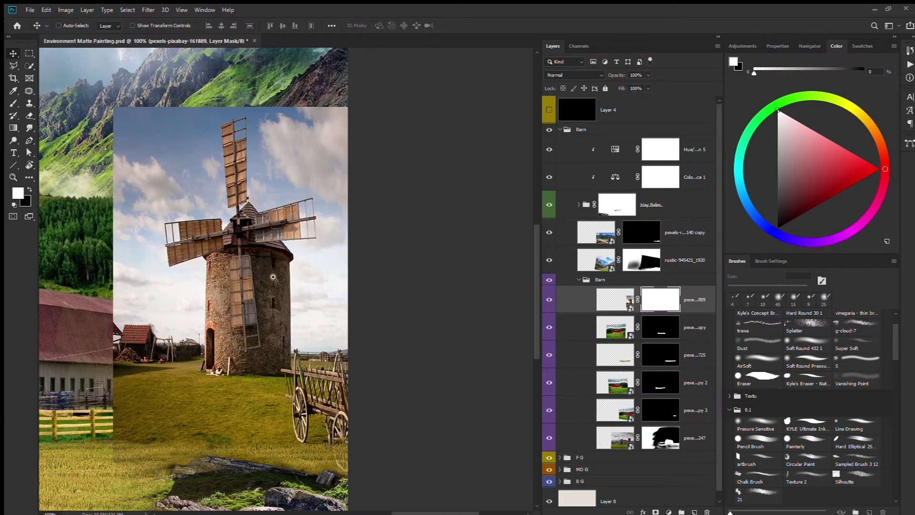
Trace the windmill's blades and tower with the Pen tool.
left_click(273, 277)
key("p")
scroll(245, 195, "up", 4)
left_click(248, 194)
left_click(250, 353)
left_click(251, 365)
left_click(272, 385)
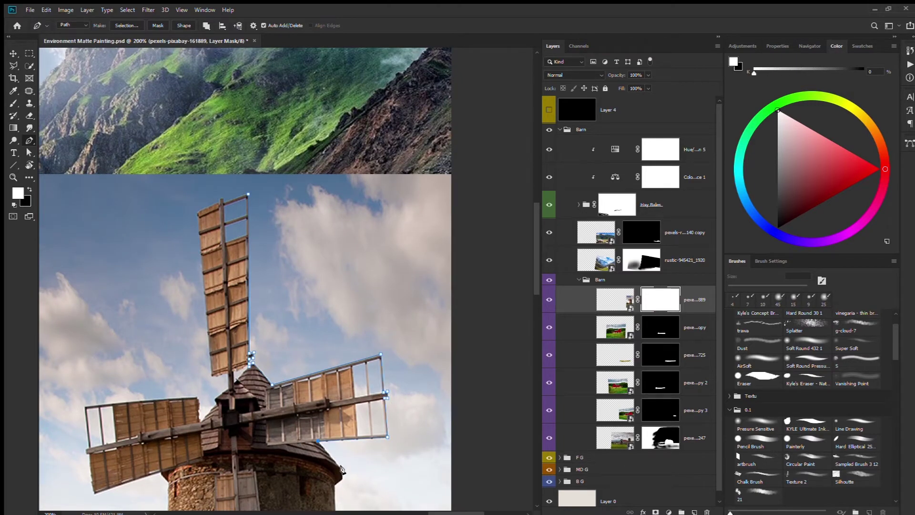
left_click_drag(331, 486, 308, 189)
left_click(313, 396)
left_click(145, 186)
left_click(137, 176)
Close the windmill outline, load it as a selection and hide everything outside the windmill.
key("ctrl+plus")
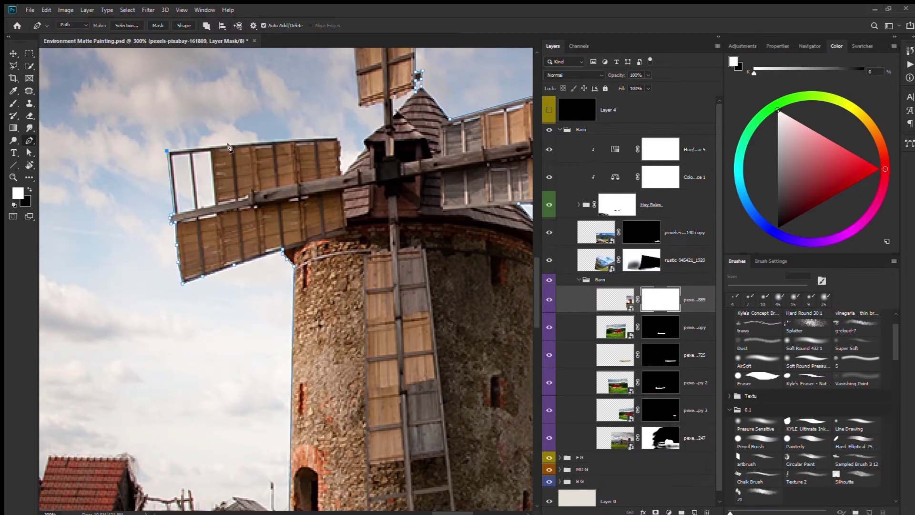
left_click(252, 141)
left_click(337, 138)
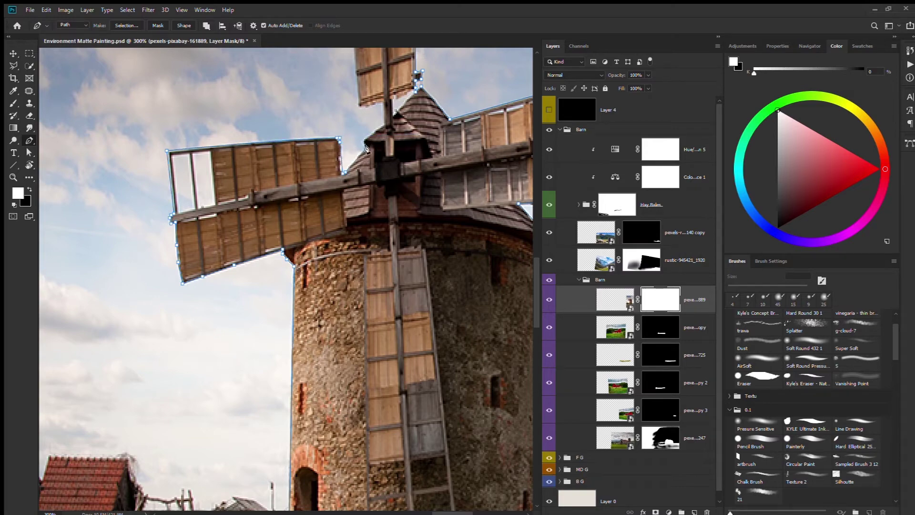
scroll(334, 119, "up", 6)
scroll(286, 134, "right", 2)
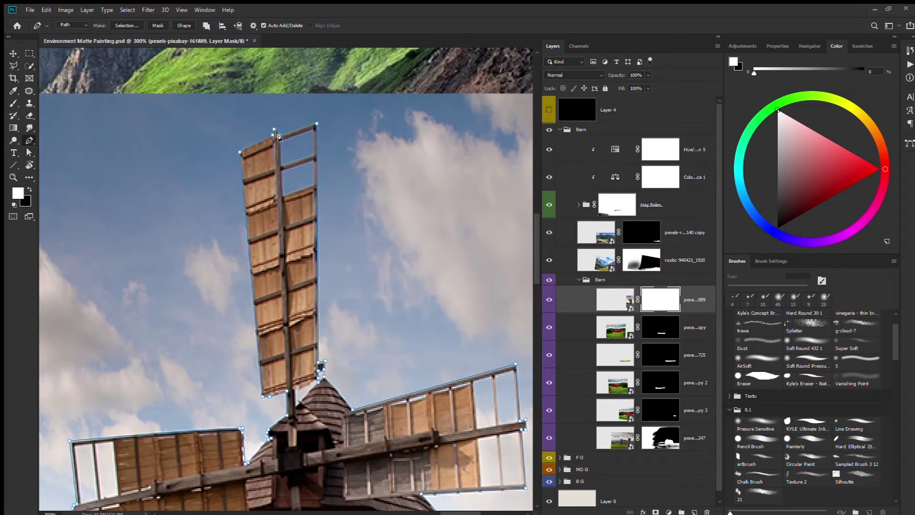
left_click(275, 129)
key("ctrl+1")
key("ctrl+Return")
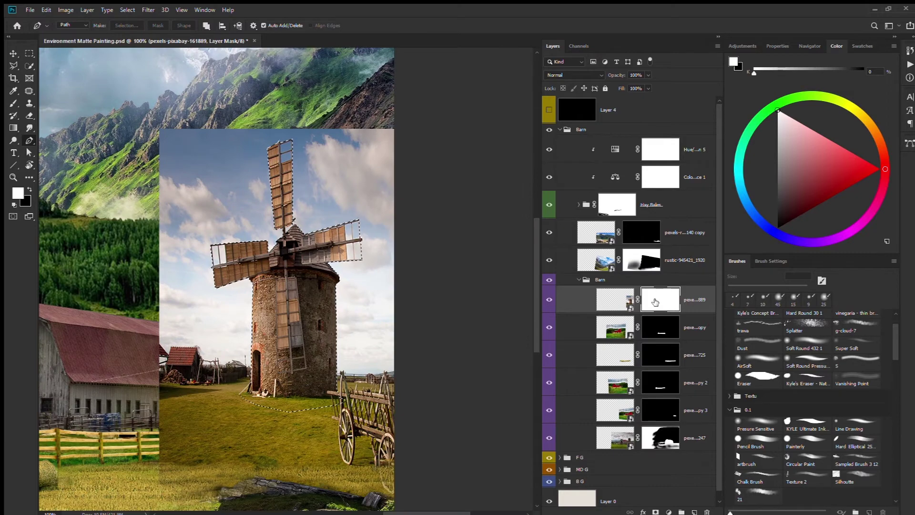
key("ctrl+shift+i")
key("Delete")
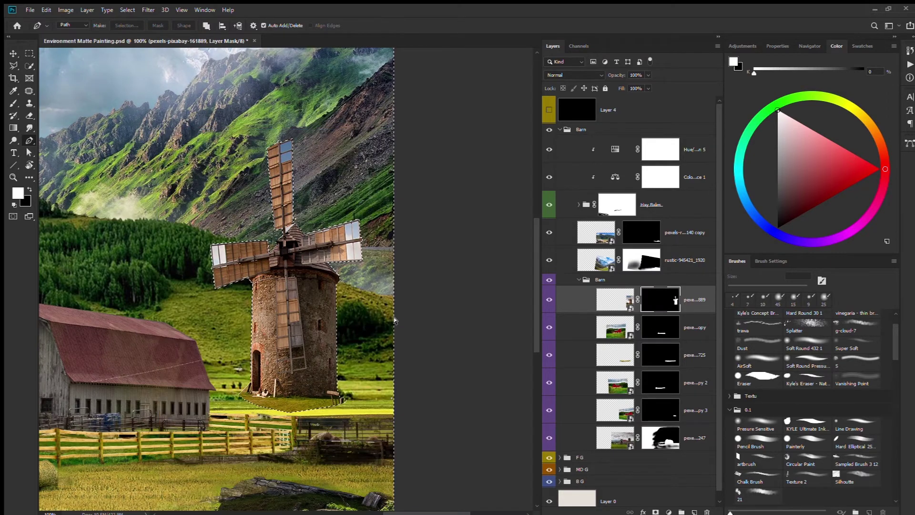
Load the window pane path as a selection and hide those panes in the mask.
scroll(286, 384, "up", 2)
scroll(286, 424, "up", 1)
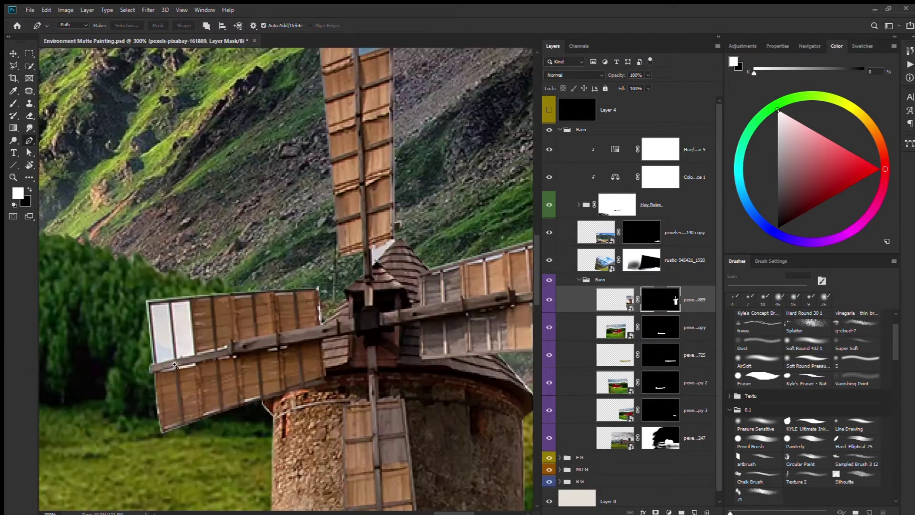
scroll(152, 305, "up", 2)
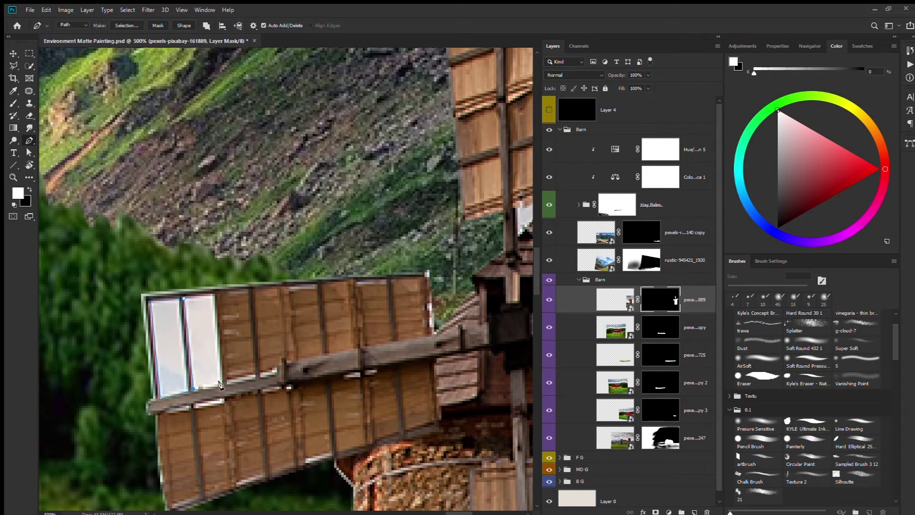
left_click_drag(351, 331, 319, 171)
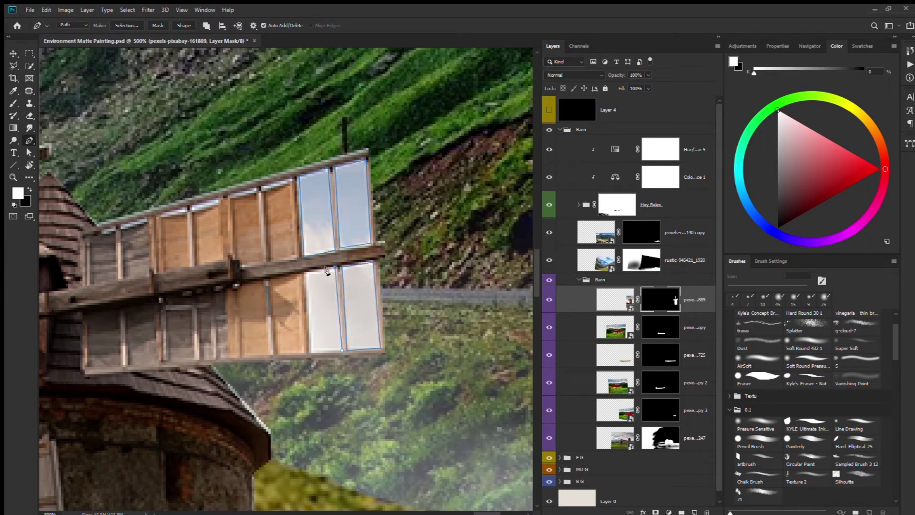
key("ctrl+Return")
key("Delete")
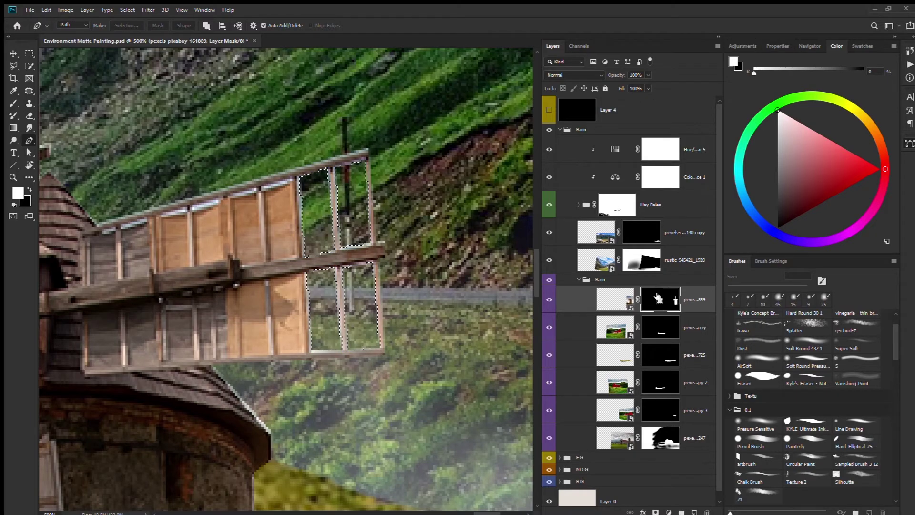
Load the blue pane outline as a selection and hide those panes in the mask.
scroll(359, 334, "down", 5)
scroll(359, 334, "up", 2)
scroll(334, 344, "up", 2)
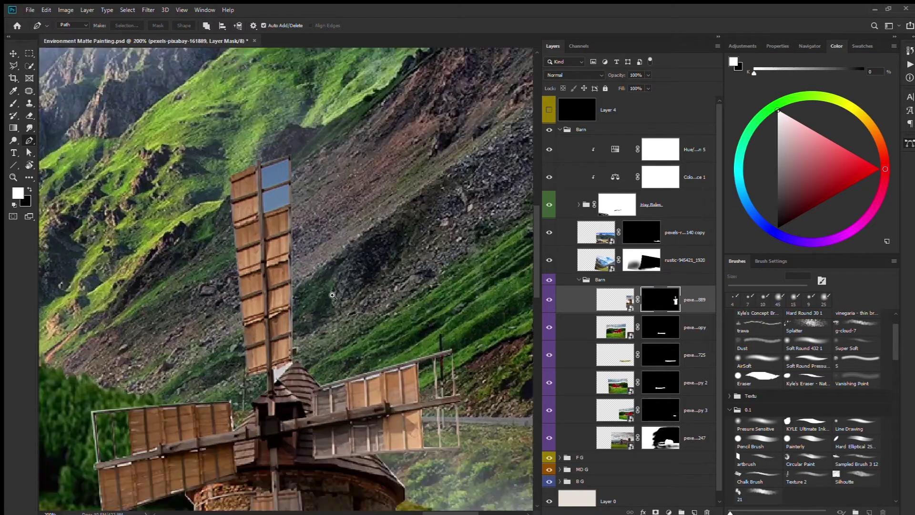
scroll(313, 352, "up", 2)
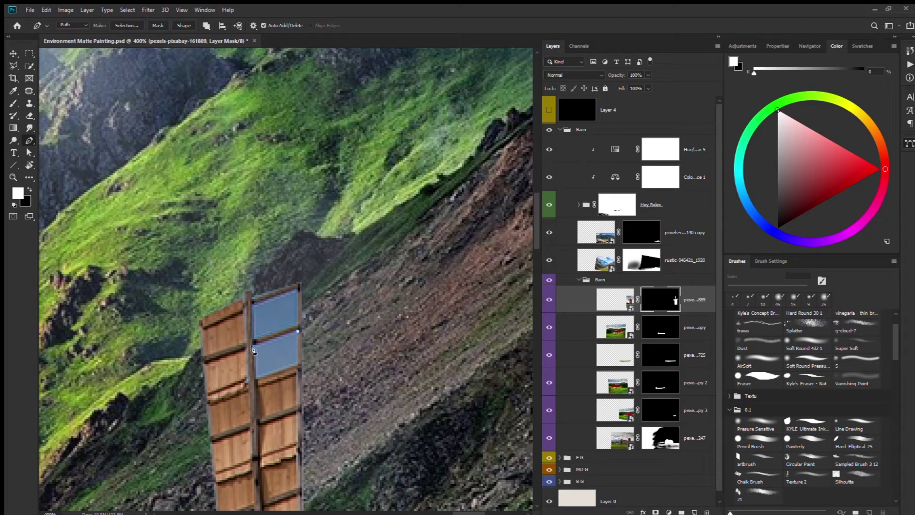
scroll(266, 377, "down", 3)
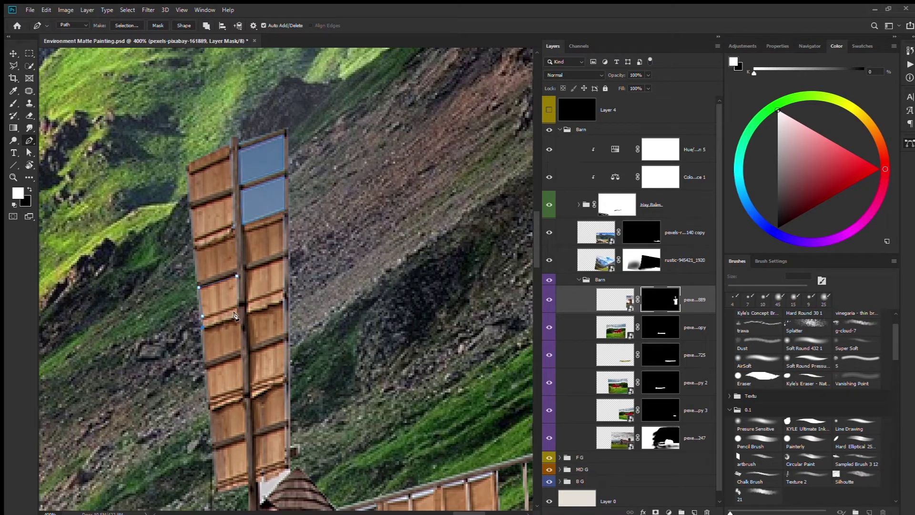
key("ctrl+Return")
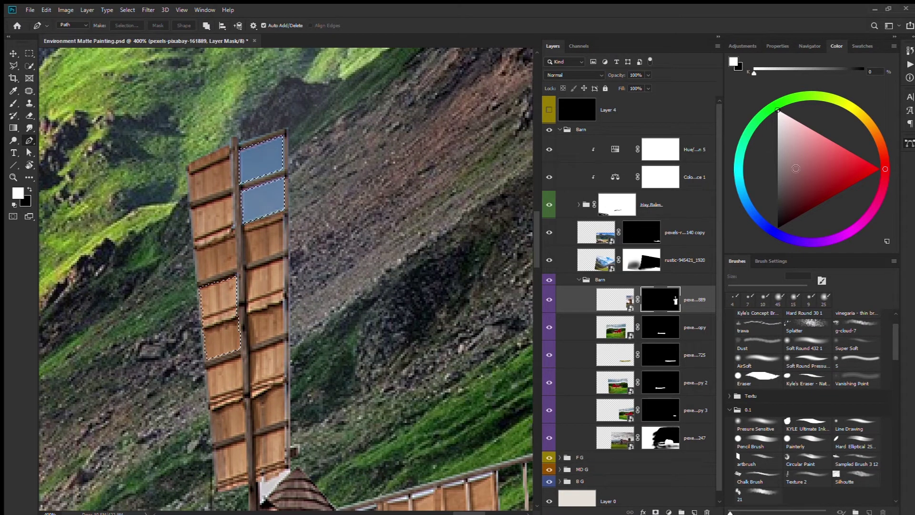
key("Delete")
scroll(434, 338, "down", 6)
Touch up the windmill mask with a smaller black brush, then prepare Clone Stamp on its pixels.
key("b")
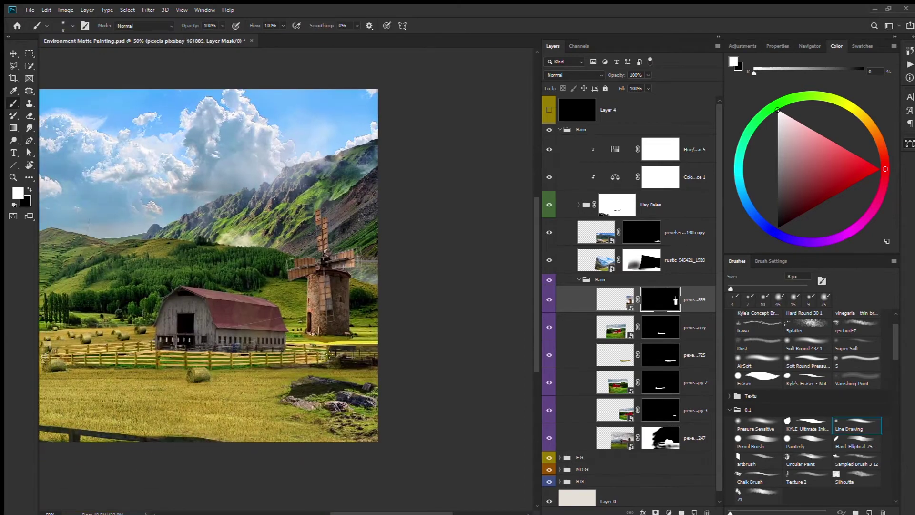
left_click(602, 301)
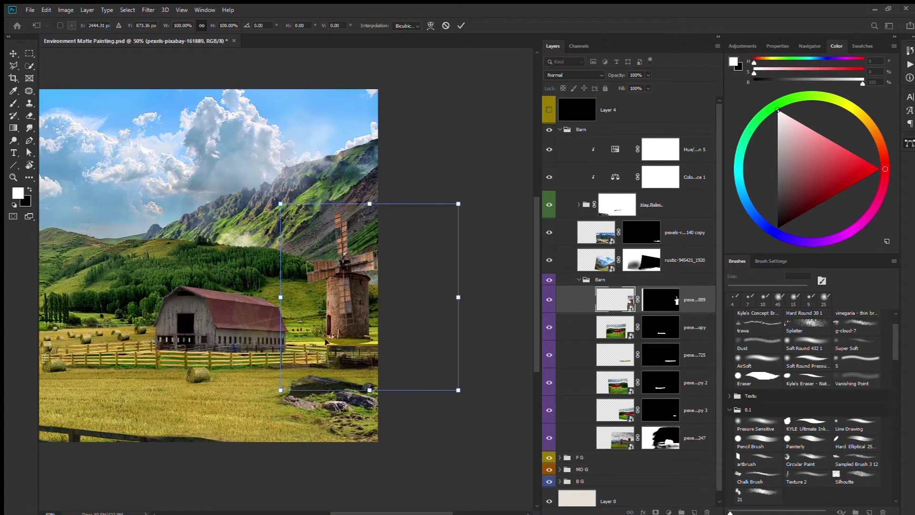
scroll(329, 238, "up", 2)
key("ctrl+backslash")
key("x")
key("bracketleft")
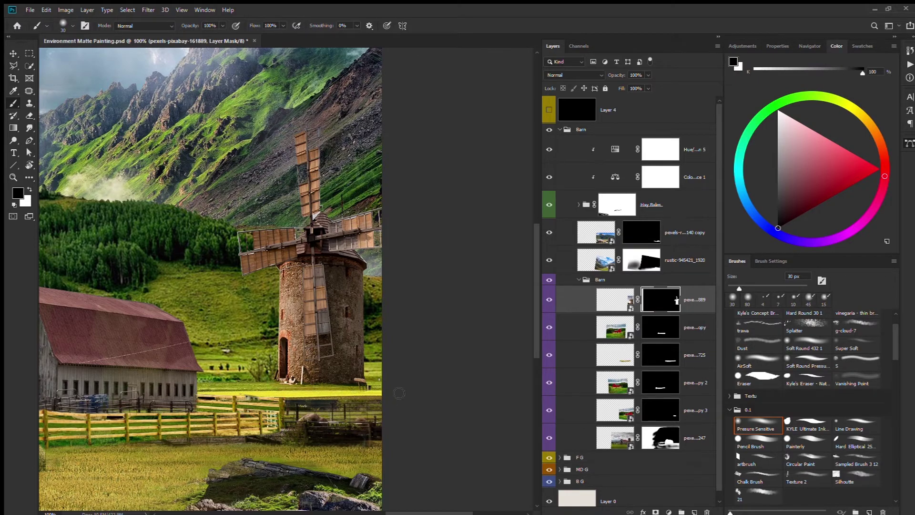
key("ctrl+2")
key("x")
key("s")
scroll(371, 343, "up", 1)
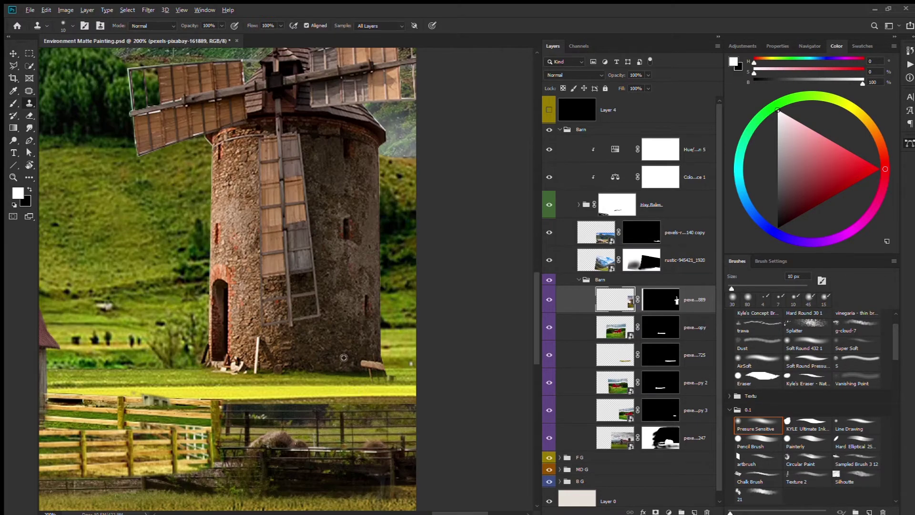
Select the stall photo layer and begin scaling it down.
key("ctrl+0")
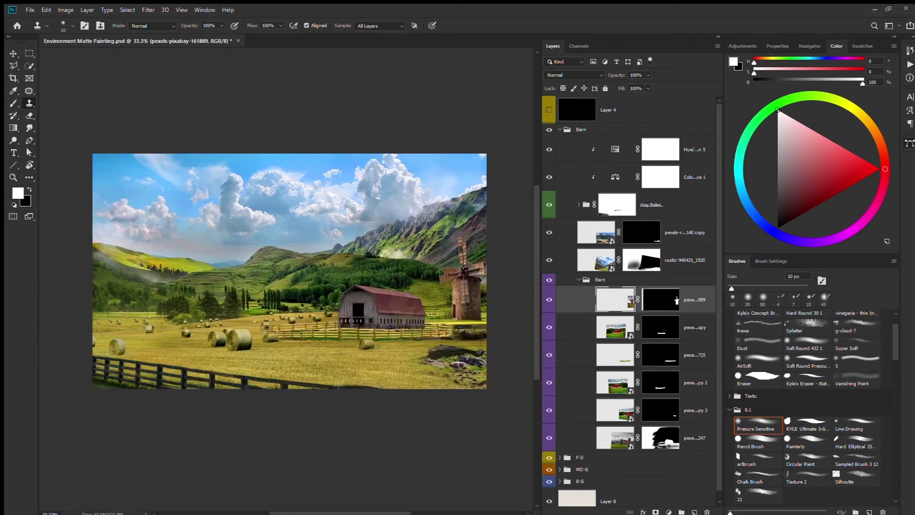
left_click(341, 239, "ctrl")
key("ctrl+t")
left_click_drag(290, 270, 242, 239)
Shrink and position the stall photo over the barn area, then add a layer mask.
mouse_move(77, 170)
left_mouse_down()
mouse_move(174, 188)
mouse_move(225, 249)
left_mouse_up()
mouse_move(314, 295)
left_mouse_down()
mouse_move(158, 244)
mouse_move(378, 284)
left_mouse_up()
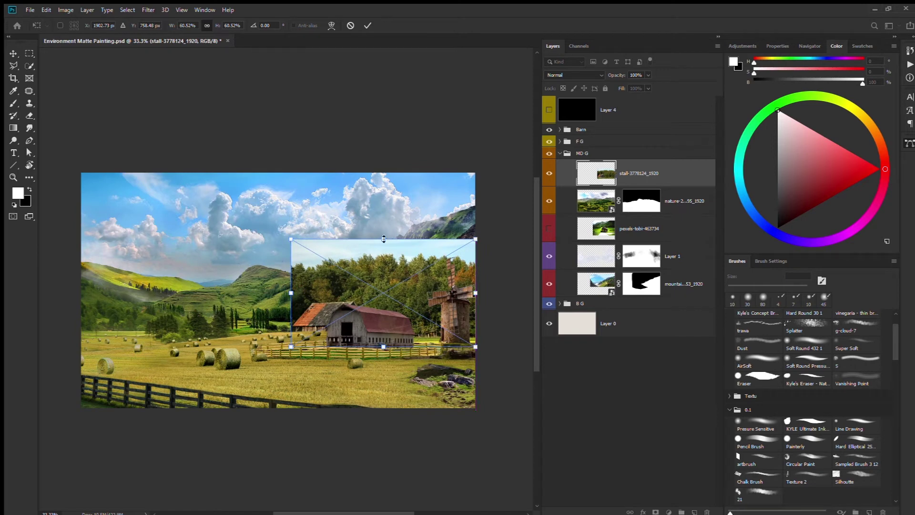
left_click_drag(384, 239, 384, 251)
left_click(367, 25)
key("s")
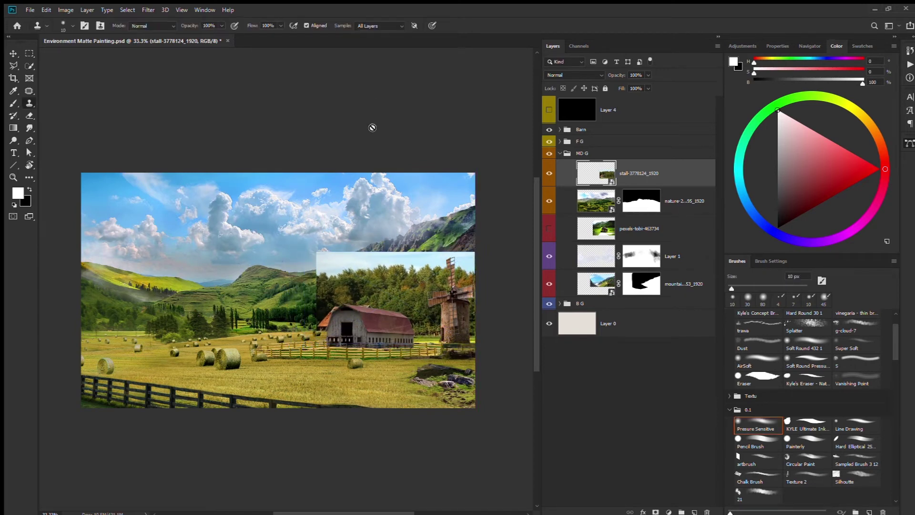
left_click(655, 512)
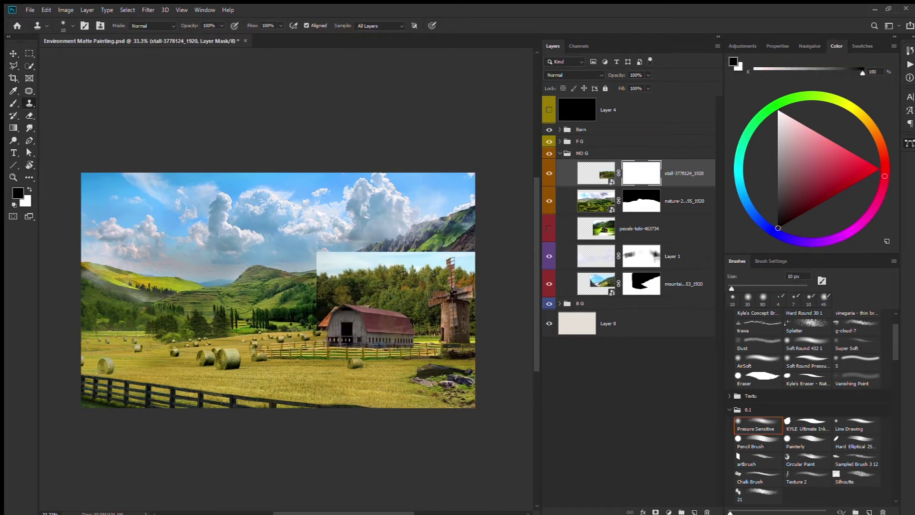
Quick-select the stall photo's sky, fill it black on the mask, and blend the tree tops into the hills.
key("ctrl+plus")
key("ctrl+plus")
key("b")
key("w")
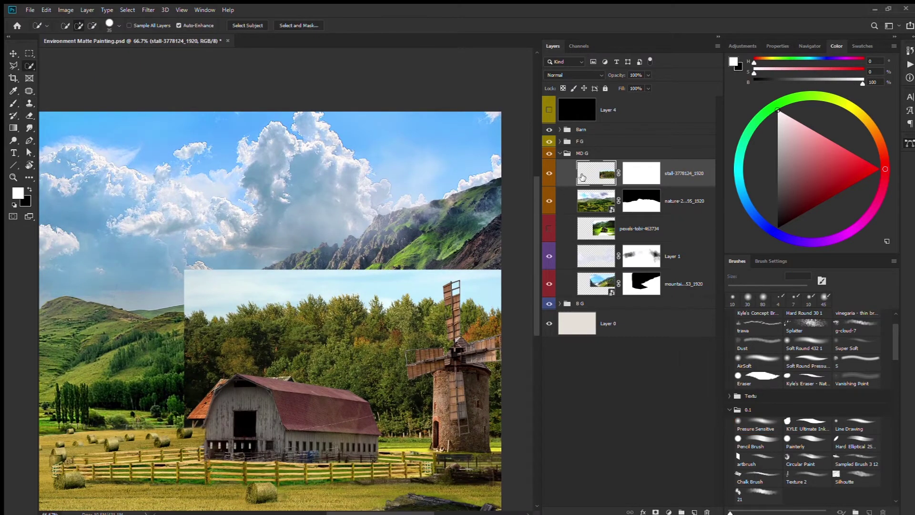
left_click_drag(303, 262, 377, 267)
key("ctrl+backslash")
key("ctrl+BackSpace")
key("ctrl+d")
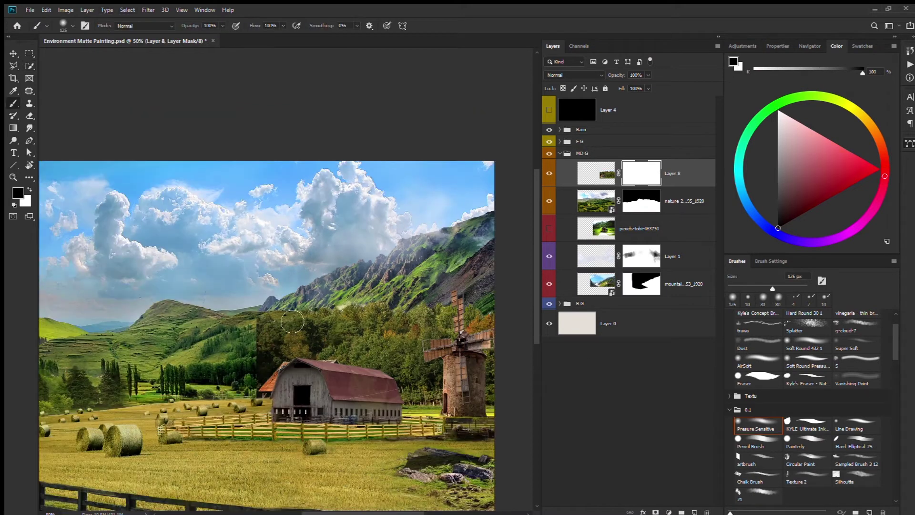
left_click_drag(343, 305, 306, 324)
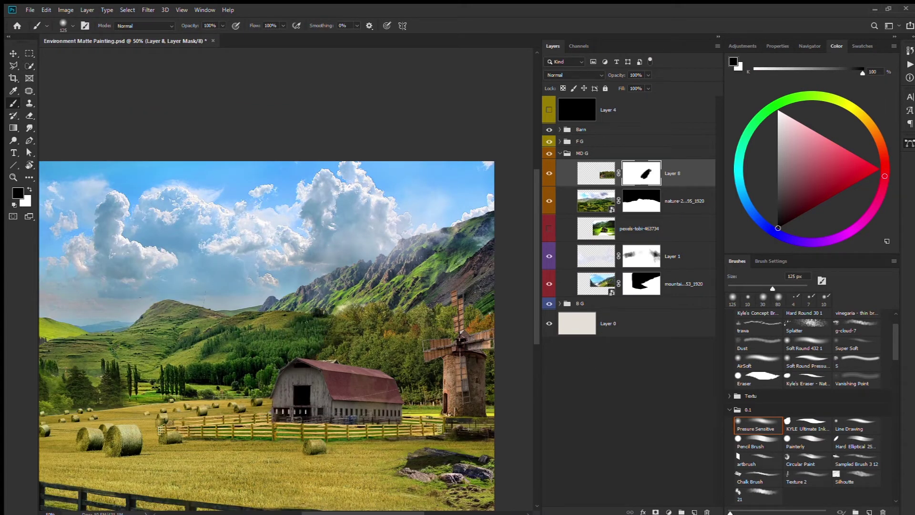
Switch between Layer 8's image and mask and readjust the tree backdrop's transform.
key("x")
left_click(588, 175)
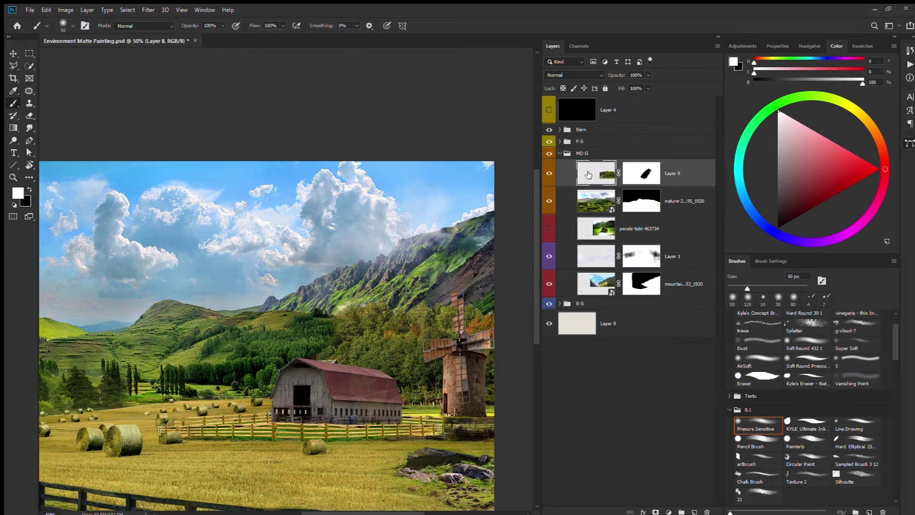
key("i")
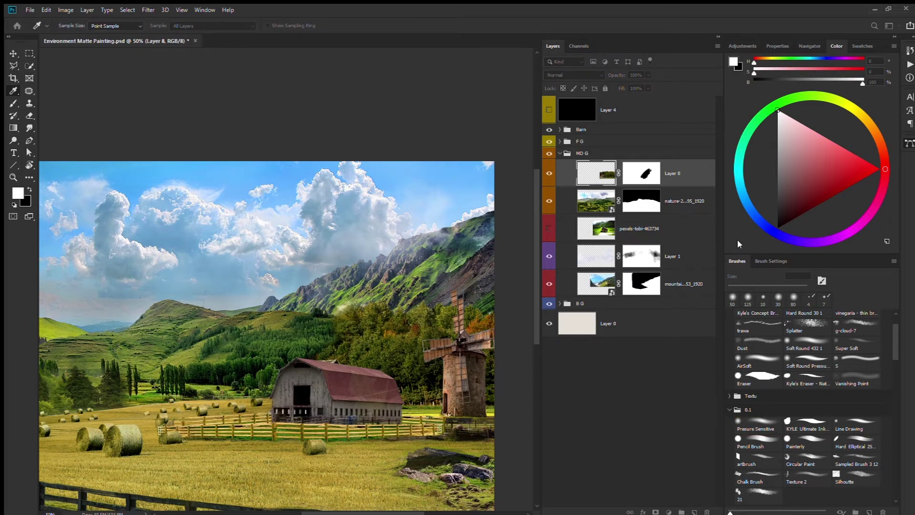
key("ctrl+z")
key("ctrl+shift+z")
key("ctrl+minus")
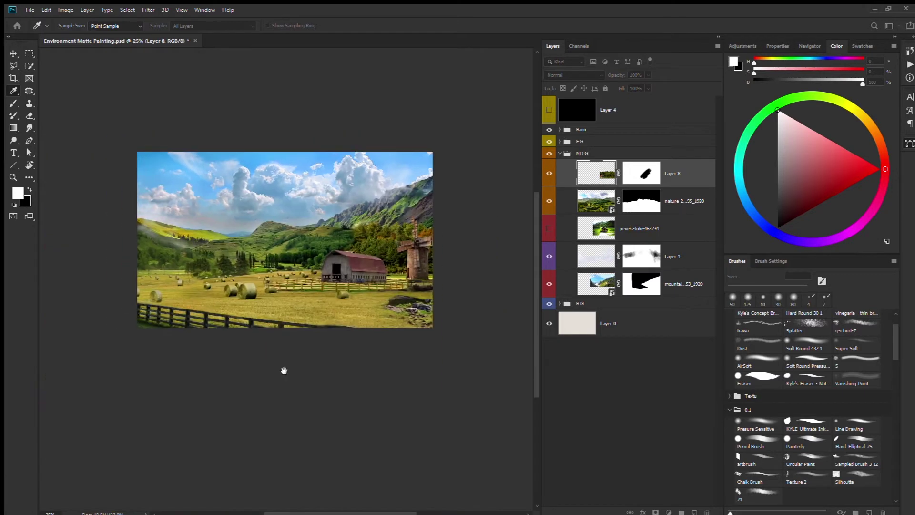
key("b")
key("x")
left_click(642, 173)
left_click(596, 173)
key("x")
key("ctrl+t")
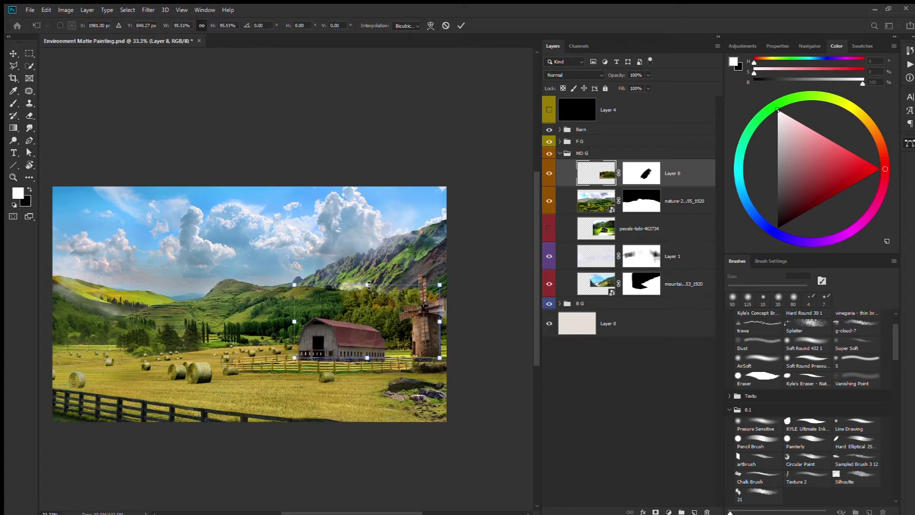
key("Return")
Toggle the tree backdrop to compare, then refine Layer 8's mask with the brush.
left_click(549, 173)
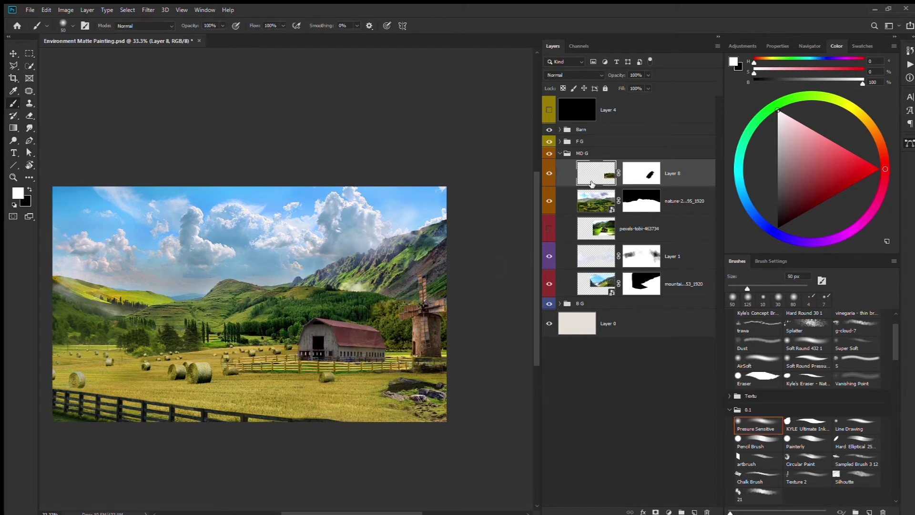
left_click(642, 173)
key("x")
scroll(434, 329, "up", 1)
scroll(434, 329, "up", 1)
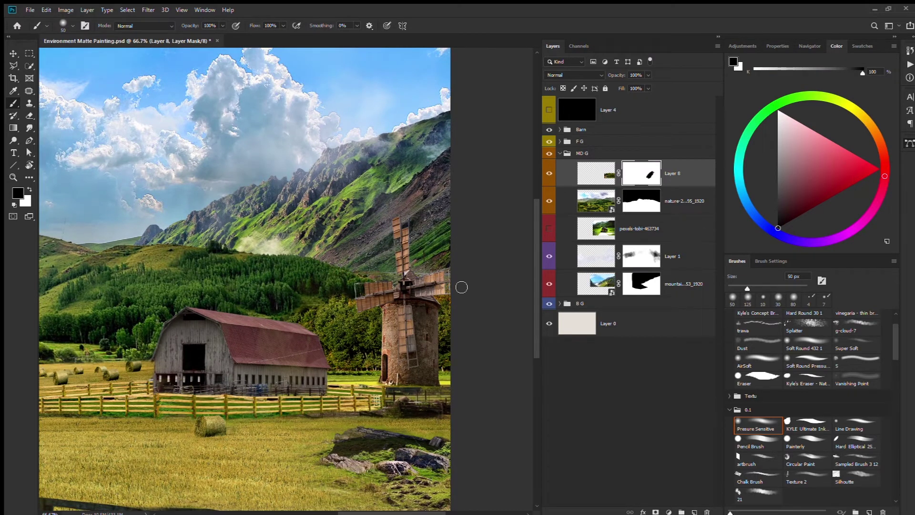
key("x")
key("x")
key("x")
key("x")
scroll(338, 313, "up", 1)
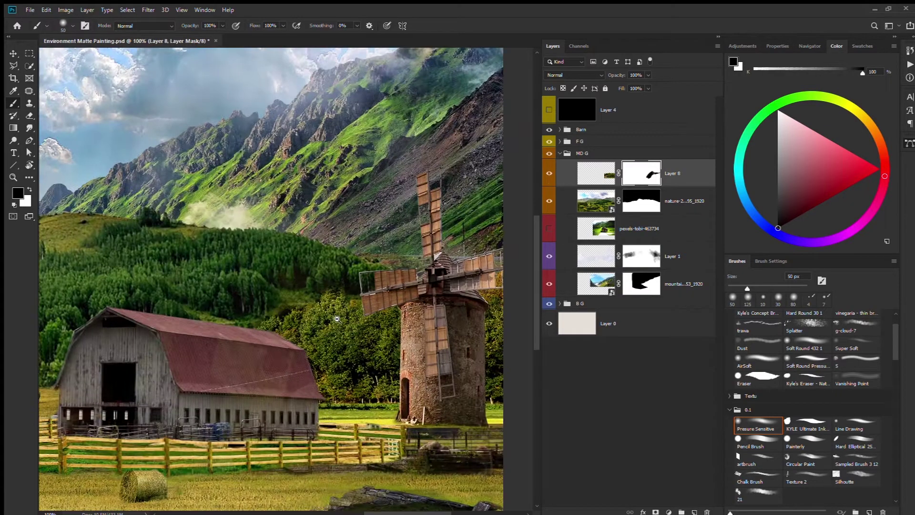
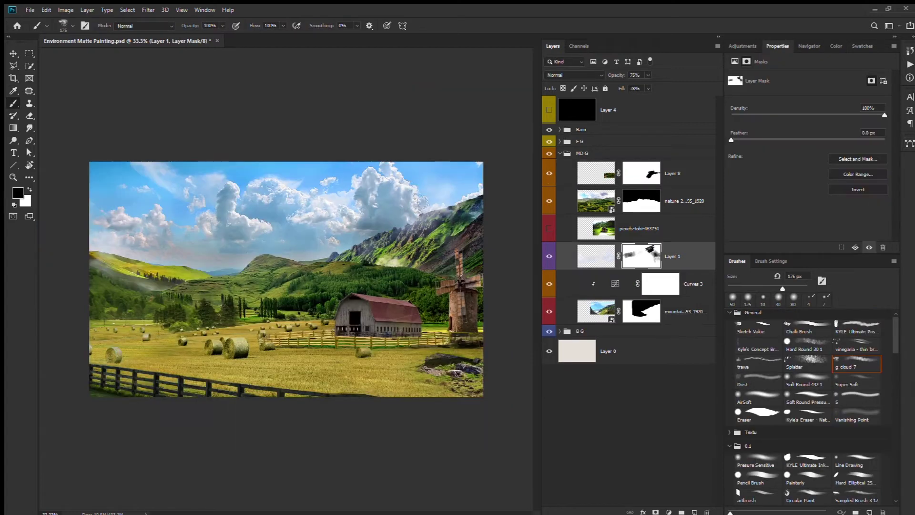
Paint mist toward the windmill and mask pexels-tobi-463734 to the mountain's shape, then show it.
left_click_drag(385, 253, 434, 261)
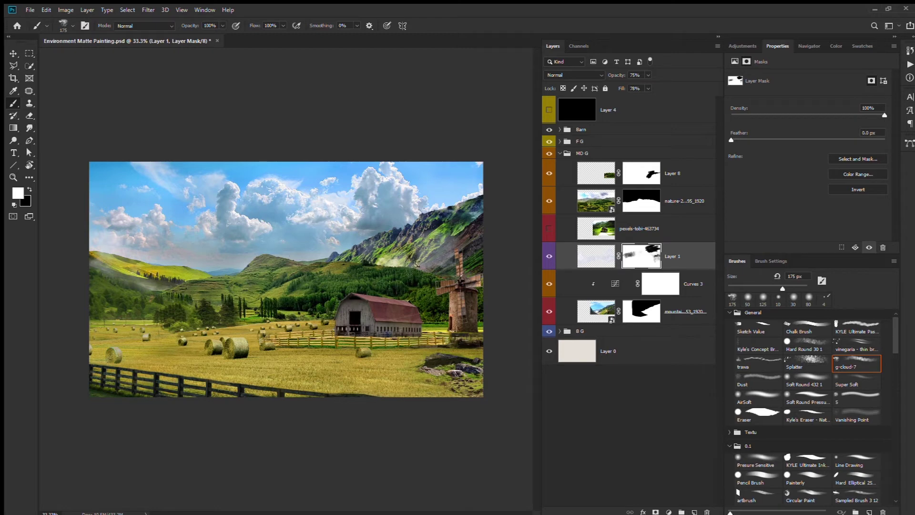
left_click(586, 231)
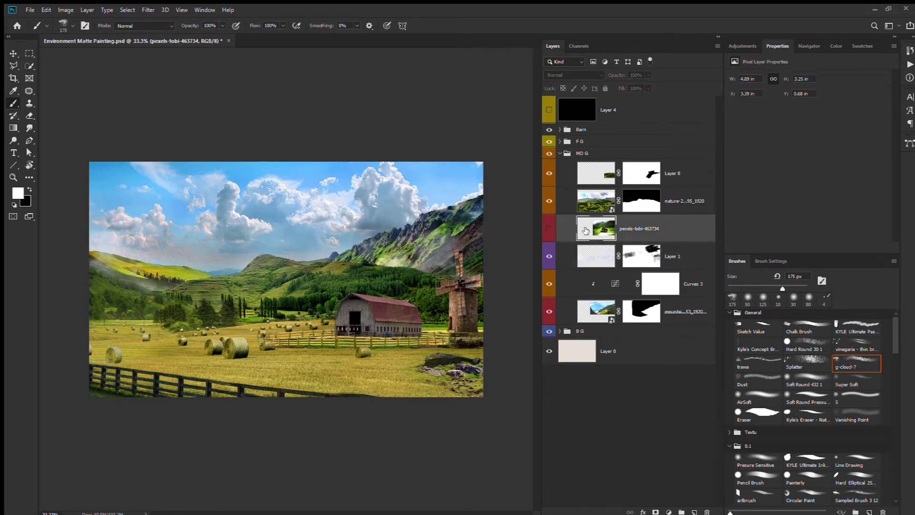
left_click(653, 310, "ctrl")
left_click(549, 230)
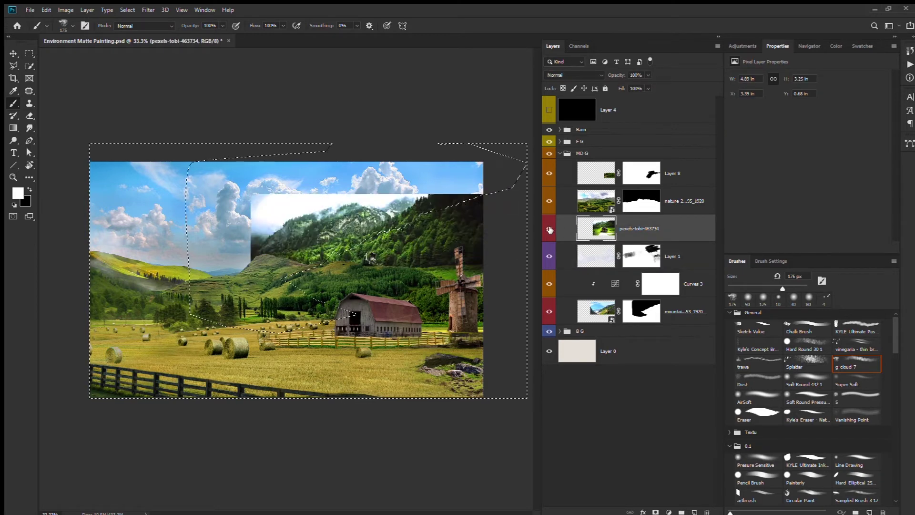
left_click(656, 512)
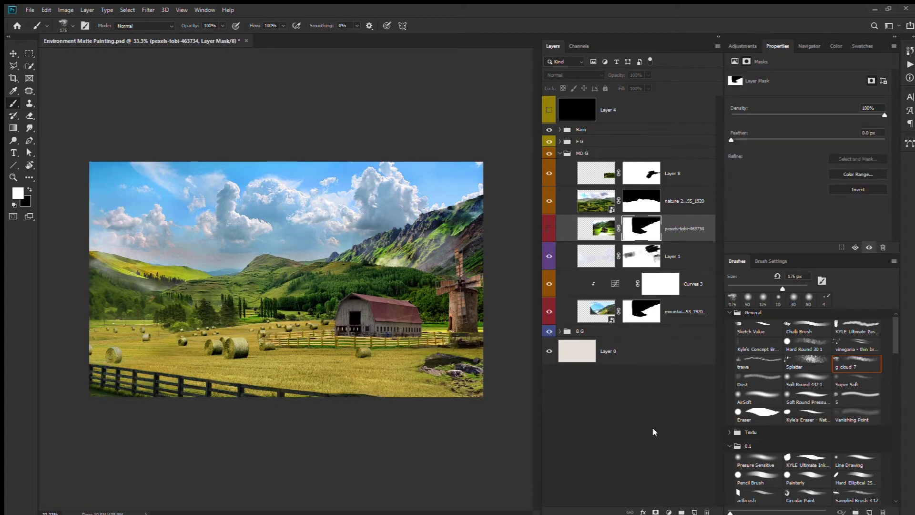
left_click(550, 228)
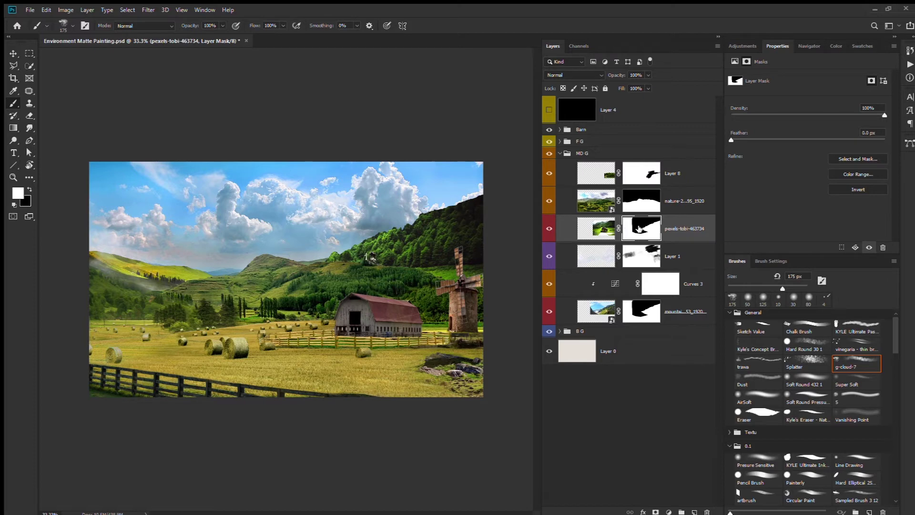
key("ctrl+plus")
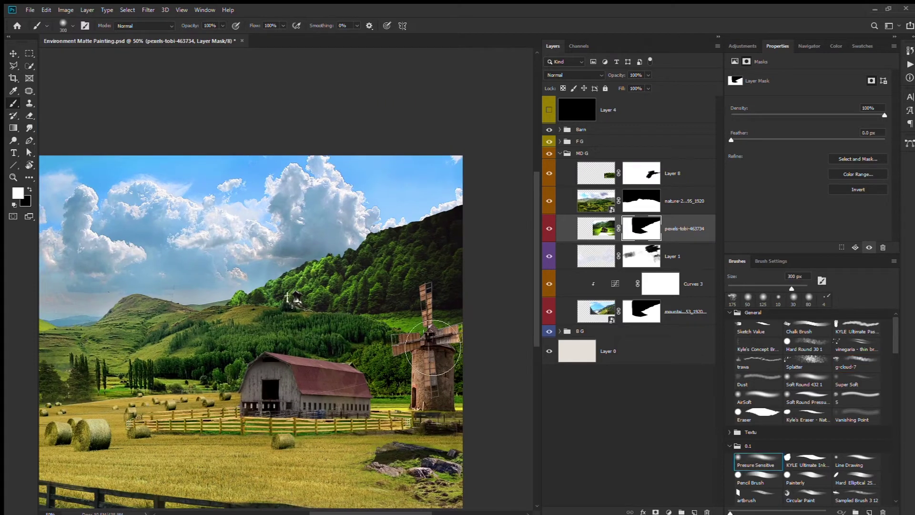
Move and shrink the forest hillside photo toward the right with Free Transform.
left_click(549, 228)
left_click(549, 228)
left_click(549, 228)
left_click(550, 228)
left_click(596, 229)
key("ctrl+t")
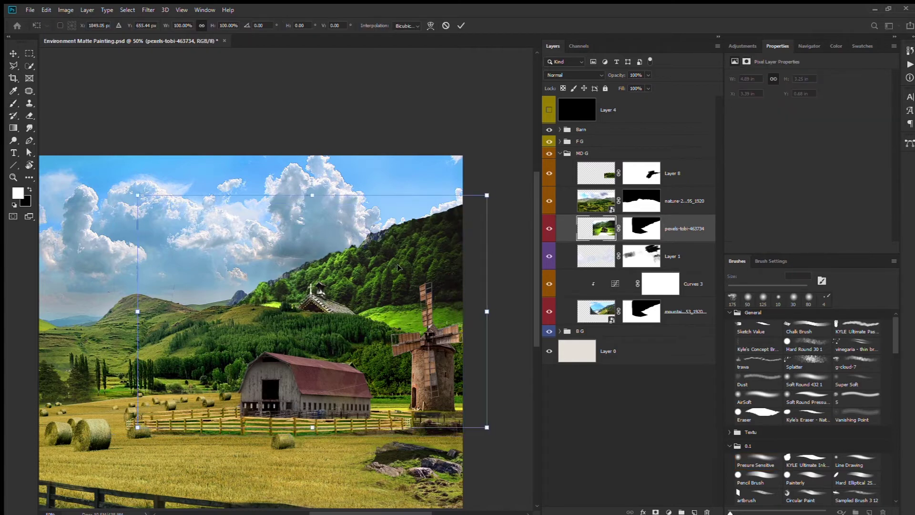
key("Return")
key("ctrl+t")
left_click_drag(334, 267, 410, 267)
key("Return")
Add a second mask to the hillside and paint it away around the windmill's top.
left_click(549, 228)
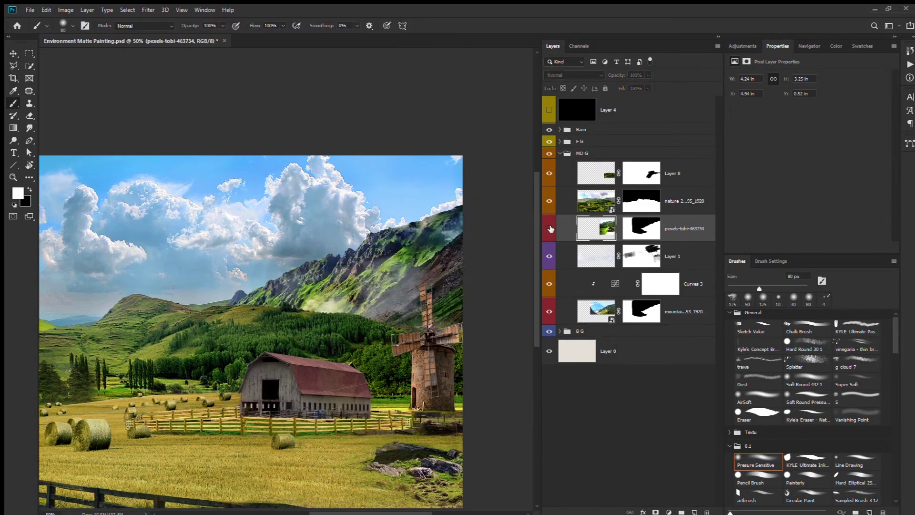
left_click(549, 228)
key("x")
left_click_drag(400, 323, 419, 310)
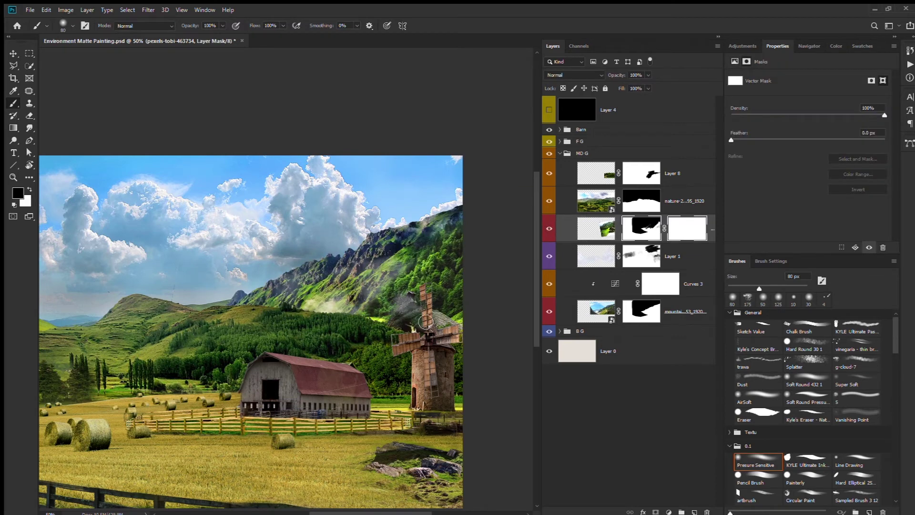
key("x")
mouse_move(362, 310)
left_mouse_down()
mouse_move(410, 305)
mouse_move(452, 270)
mouse_move(412, 310)
left_mouse_up()
key("x")
key("x")
key("x")
left_click_drag(434, 248, 361, 274)
key("x")
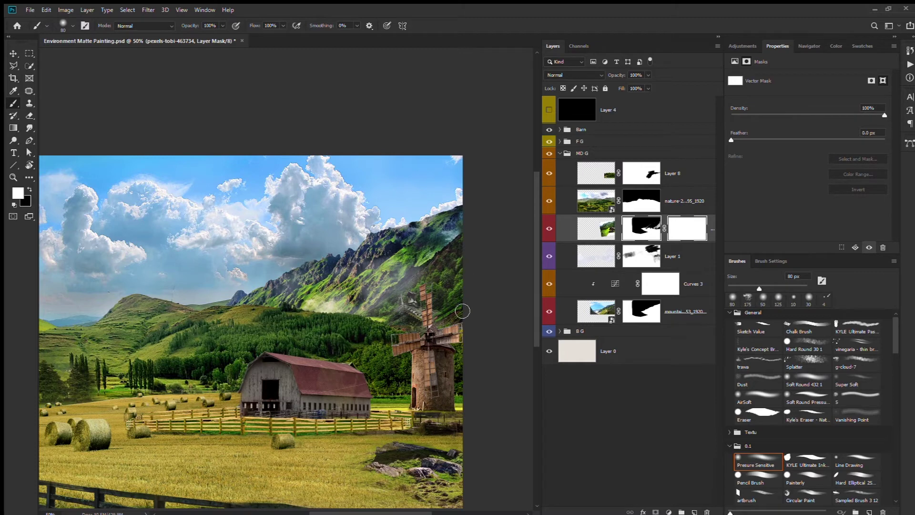
key("x")
mouse_move(429, 315)
left_mouse_down()
mouse_move(410, 305)
mouse_move(419, 329)
mouse_move(439, 316)
left_mouse_up()
key("x")
key("x")
key("x")
key("x")
key("x")
key("x")
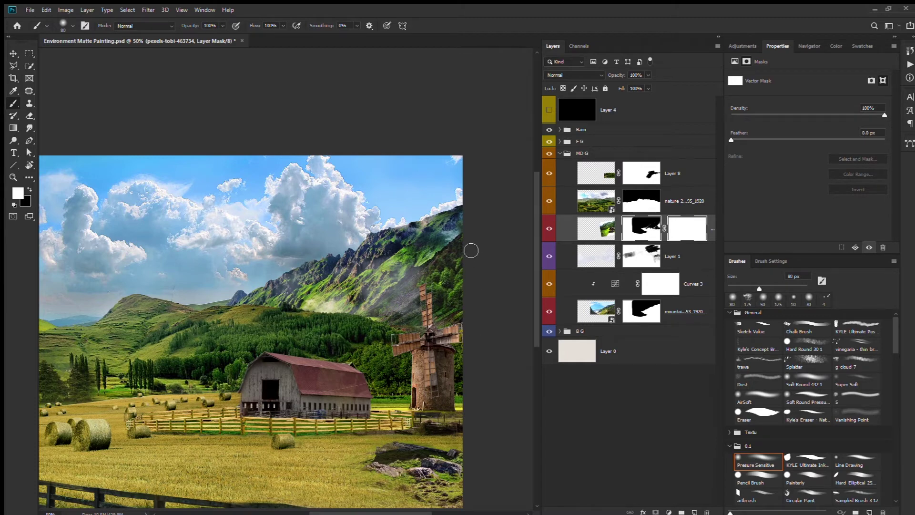
key("x")
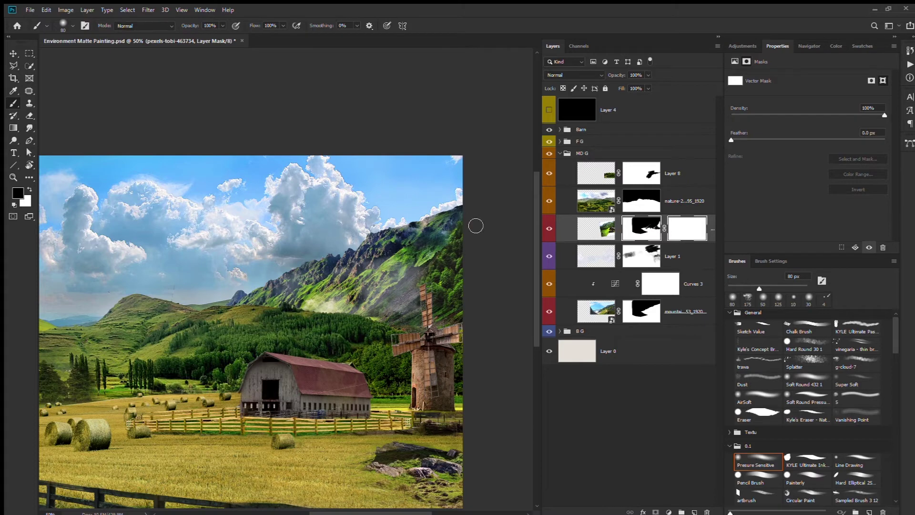
Reveal more green hillside on the mountain slope through the mask.
key("ctrl+minus")
key("ctrl+plus")
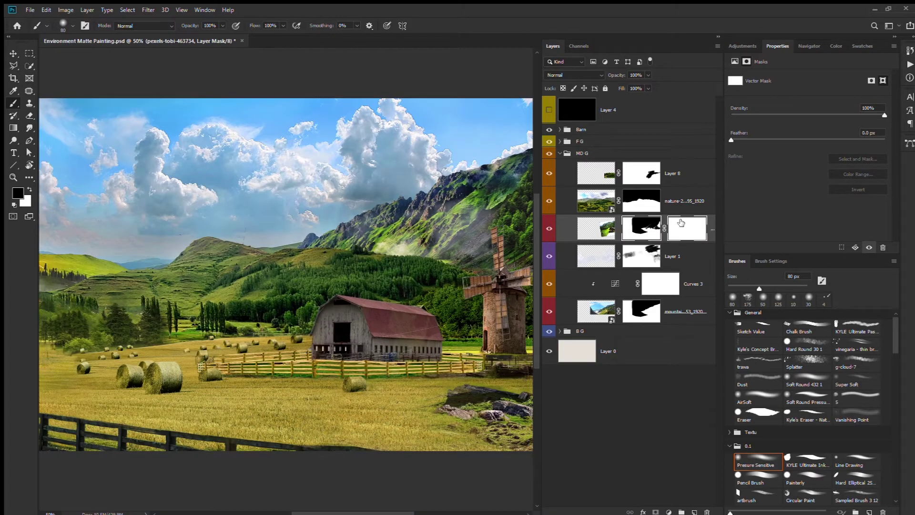
key("x")
mouse_move(353, 243)
left_mouse_down()
mouse_move(453, 258)
mouse_move(423, 224)
left_mouse_up()
key("x")
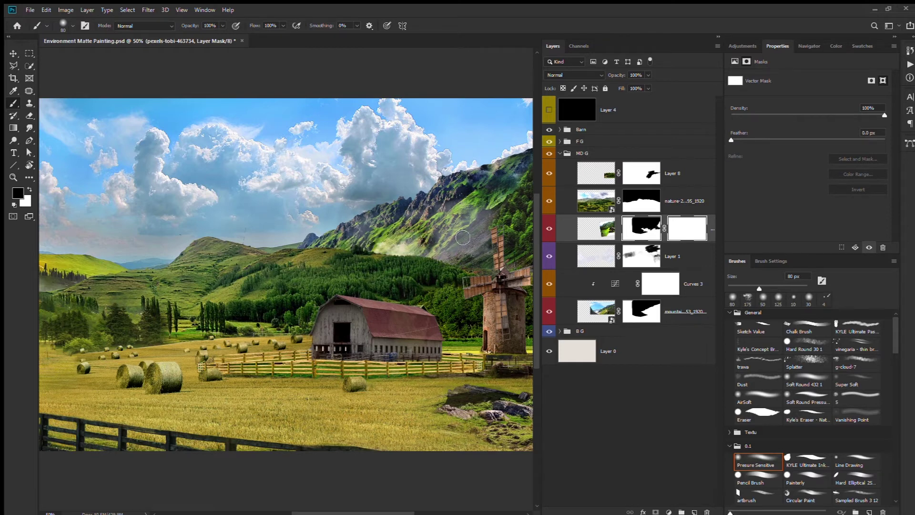
key("ctrl+minus")
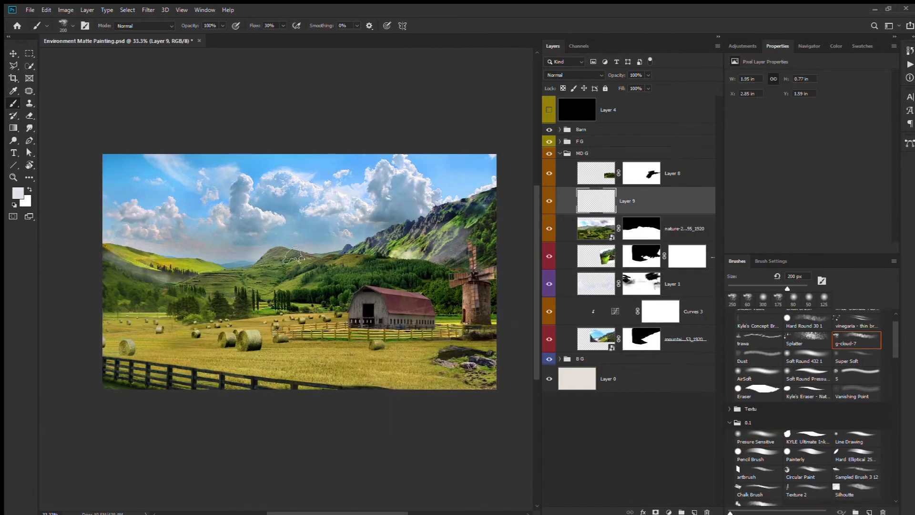
Paint white mist along the mountain base on Layer 9, mask part away, and raise its opacity.
key("shift+0")
left_click_drag(293, 256, 326, 248)
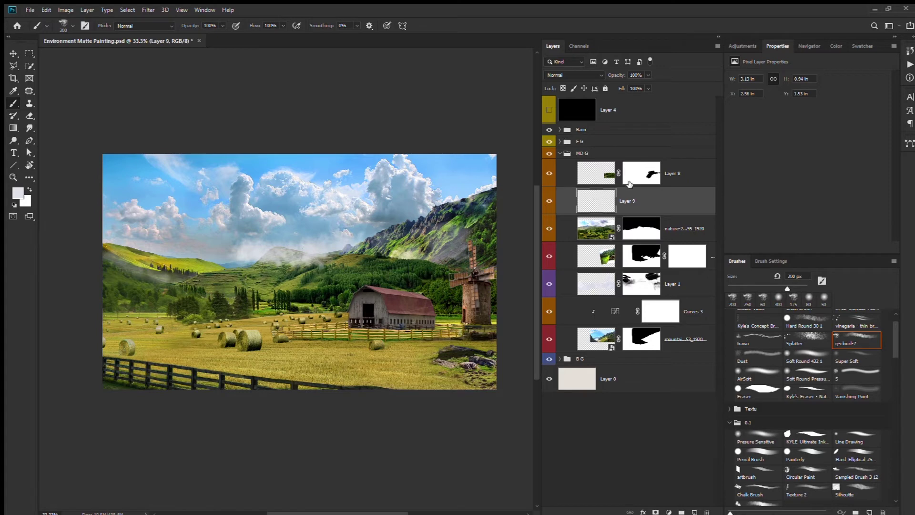
left_click(656, 512)
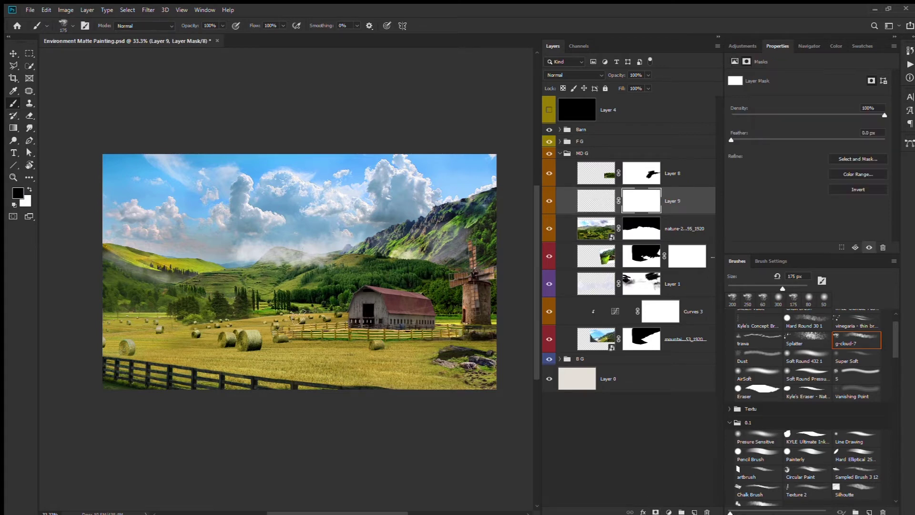
left_click_drag(267, 237, 295, 243)
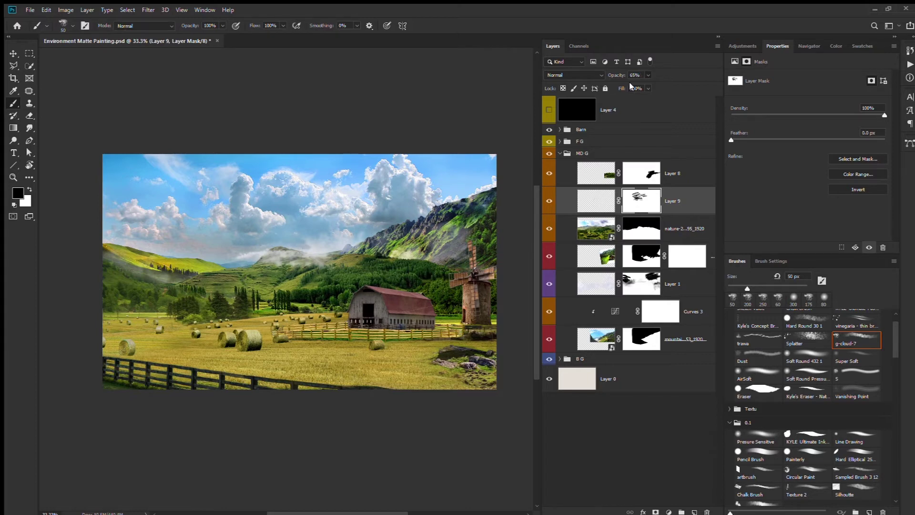
left_click_drag(632, 86, 636, 87)
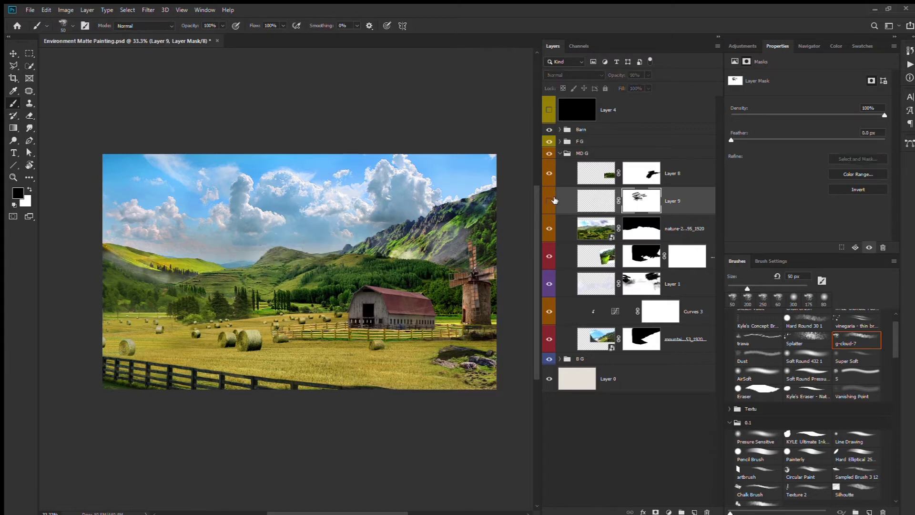
scroll(323, 375, "down", 1)
scroll(322, 375, "up", 2)
scroll(323, 375, "down", 1)
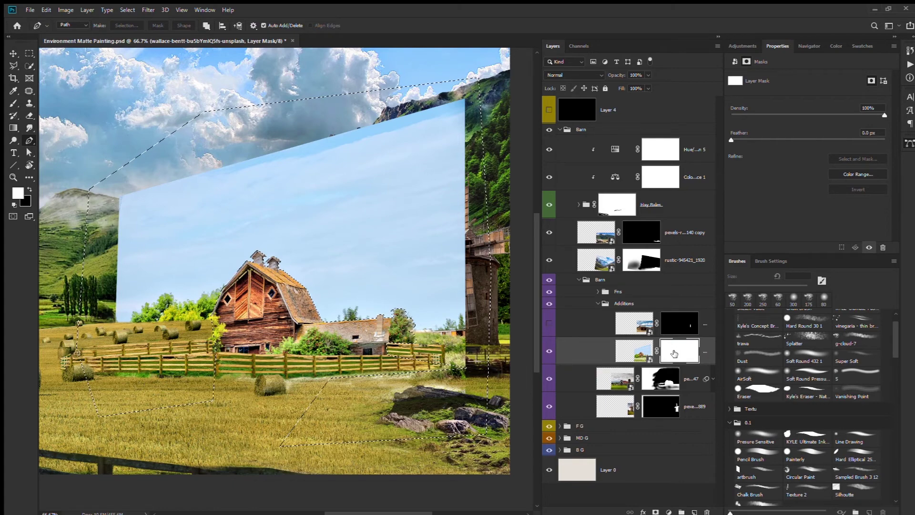
Fill the barn photo's mask so only the barn remains, then target the photo itself.
key("Delete")
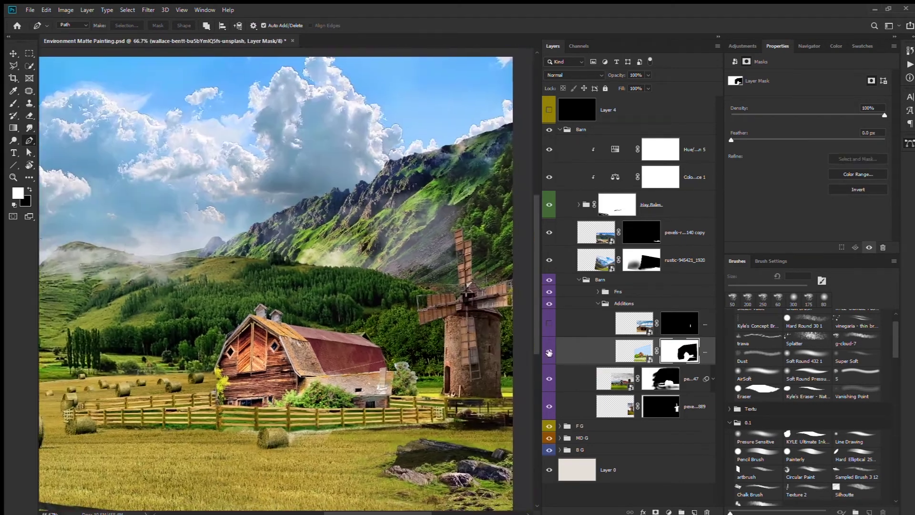
left_click(549, 352)
left_click(550, 353)
left_click(573, 354)
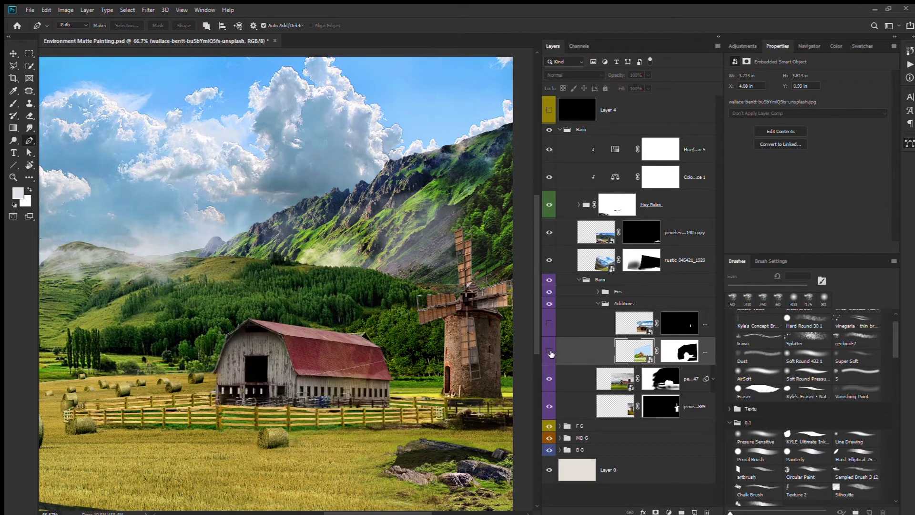
key("ctrl+minus")
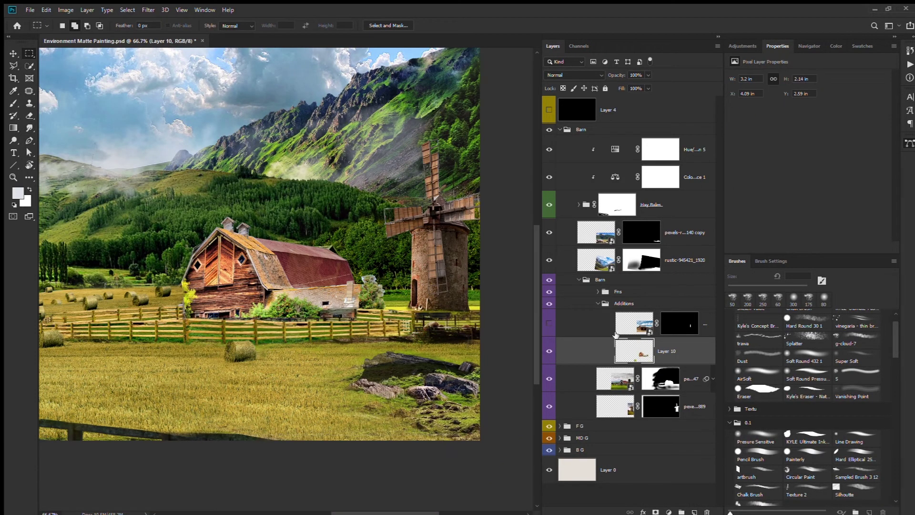
Free Transform Layer 10's barn, moving it up toward the hills and distorting its corners.
key("ctrl+t")
left_click_drag(248, 277, 263, 272)
key("ctrl+minus")
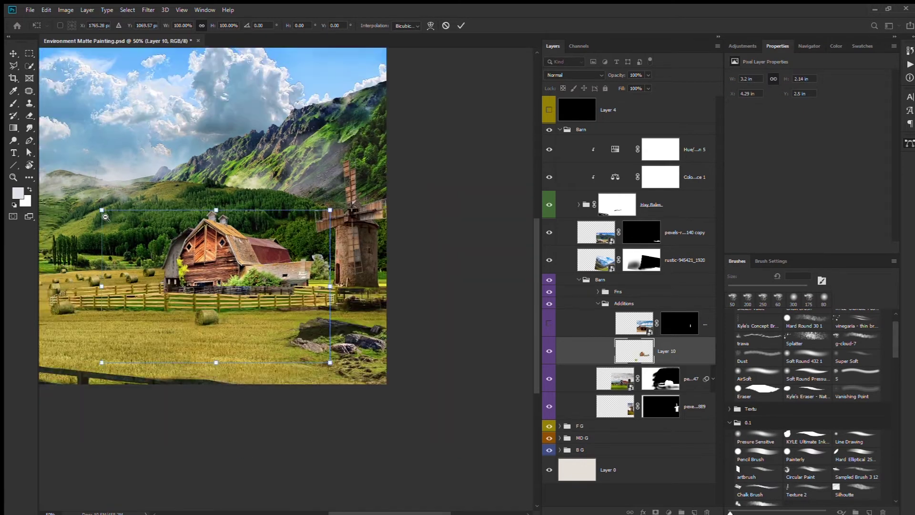
left_click_drag(106, 217, 182, 229)
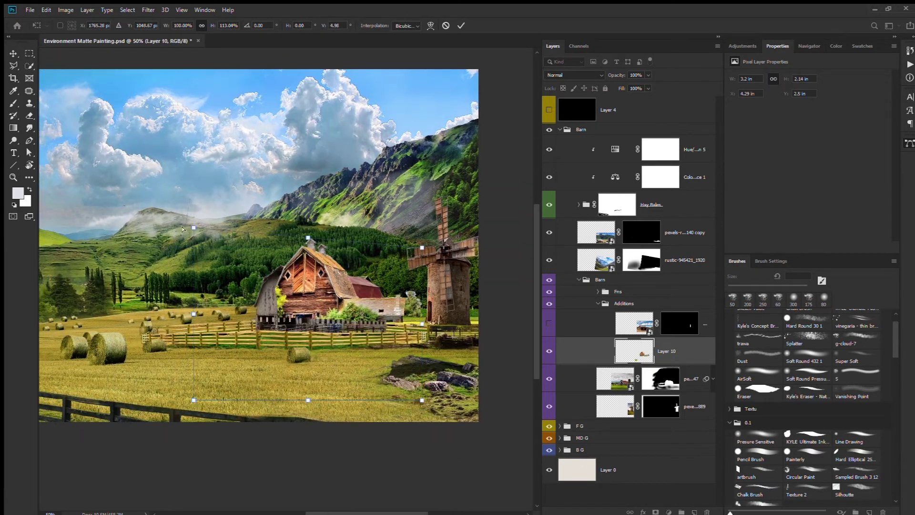
mouse_move(405, 244)
left_mouse_down()
mouse_move(287, 183)
mouse_move(310, 163)
left_mouse_up()
left_click_drag(81, 339, 60, 339)
left_click_drag(309, 340, 306, 318)
Reshape and shrink the barn over the red-roofed building, then commit the transform.
left_click_drag(302, 162, 326, 141)
mouse_move(82, 169)
left_mouse_down()
mouse_move(84, 143)
mouse_move(65, 130)
left_mouse_up()
left_click_drag(243, 144, 236, 144)
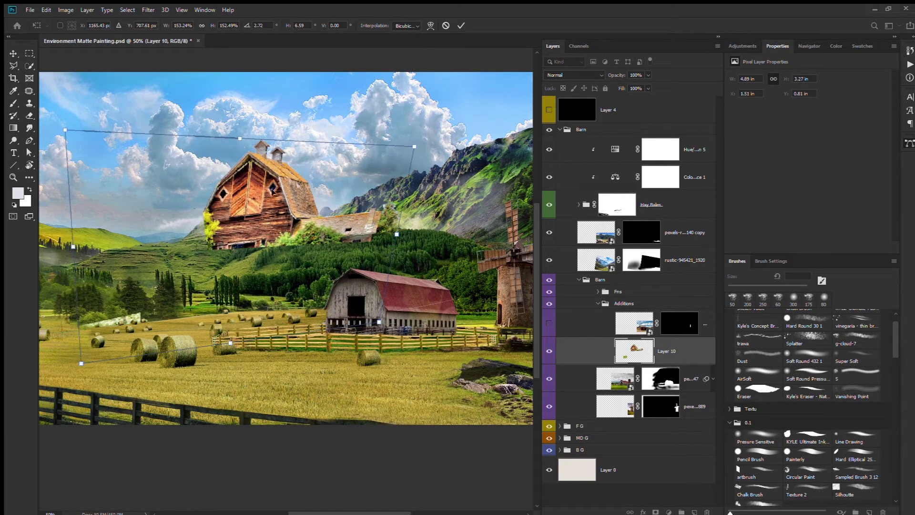
left_click_drag(258, 205, 377, 291)
left_click_drag(185, 216, 108, 166)
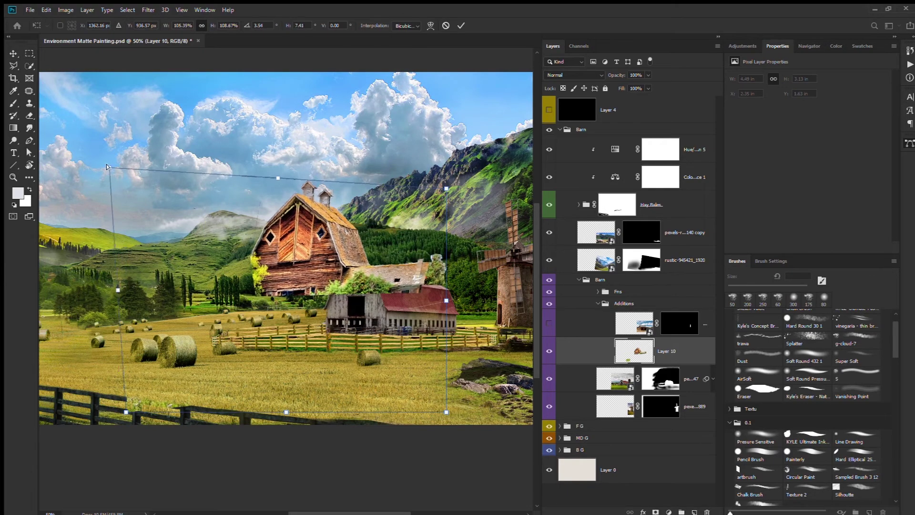
key("ctrl+z")
left_click_drag(285, 213, 340, 258)
key("Return")
Mask out the wooden barn front where it covers the grey barn on Layer 10.
key("b")
key("x")
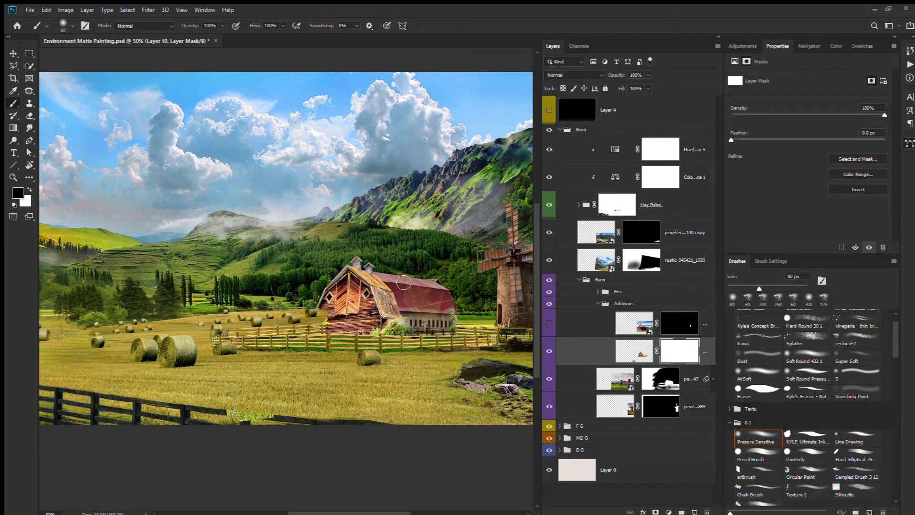
mouse_move(447, 318)
left_mouse_down()
mouse_move(367, 295)
mouse_move(354, 305)
mouse_move(381, 314)
left_mouse_up()
key("x")
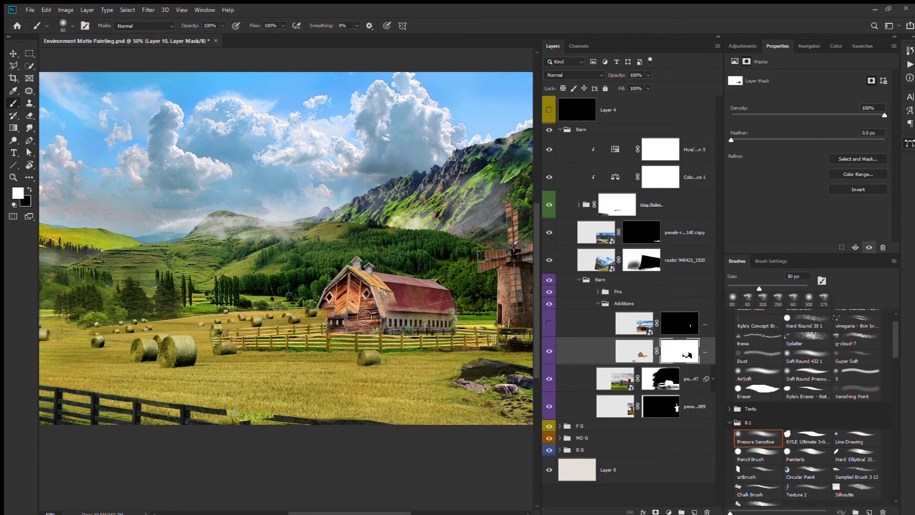
Skew the barn's left edge to match the scene's perspective.
key("ctrl+t")
left_click_drag(228, 422, 244, 422)
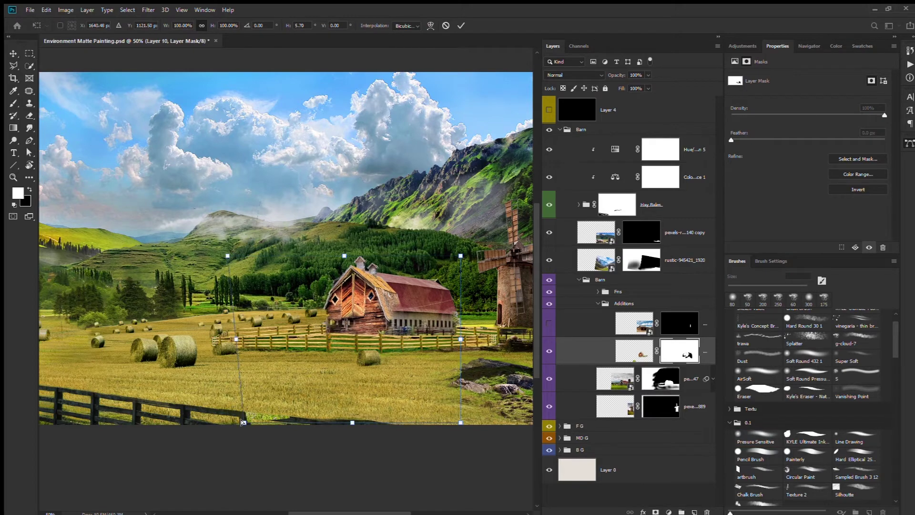
key("Return")
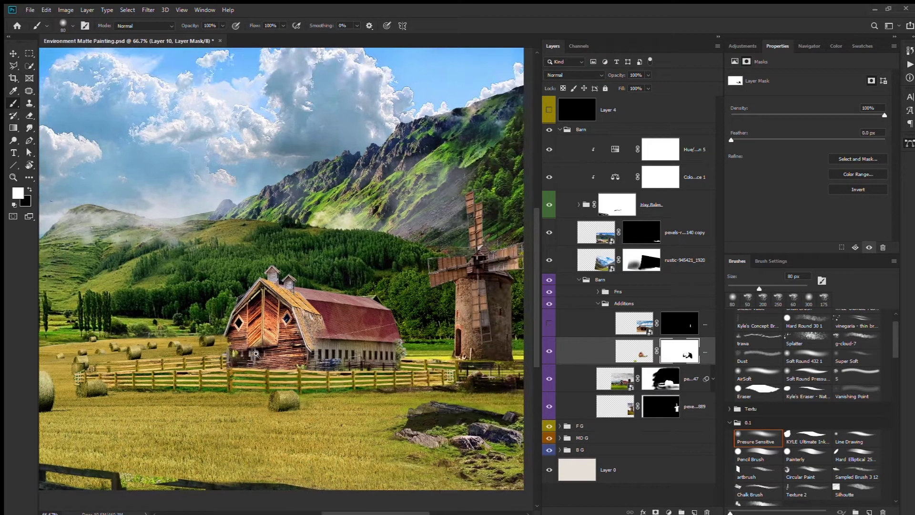
scroll(317, 283, "up", 3)
Refine the mask: restore the cupola, hide the shed section, reveal the grey front and red-brown wood.
key("x")
key("x")
left_click_drag(293, 269, 299, 276)
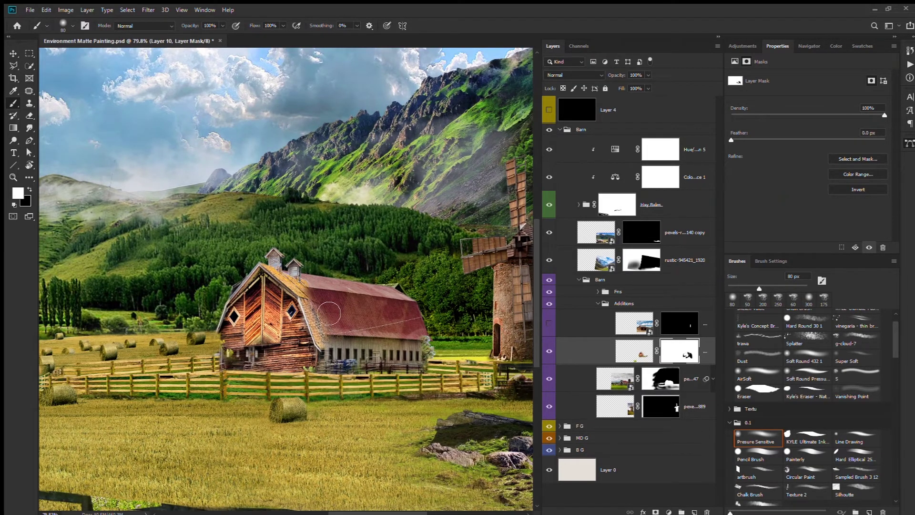
key("x")
left_click_drag(329, 313, 334, 306)
key("bracketleft")
key("bracketleft")
key("x")
mouse_move(244, 313)
left_mouse_down()
mouse_move(238, 353)
mouse_move(296, 343)
left_mouse_up()
key("x")
key("x")
mouse_move(252, 324)
left_mouse_down()
mouse_move(282, 337)
mouse_move(230, 331)
left_mouse_up()
key("x")
key("x")
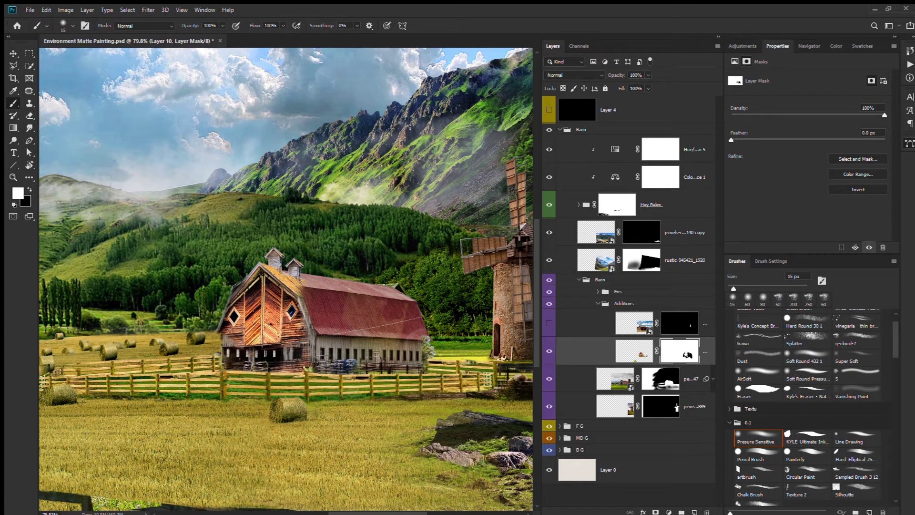
key("x")
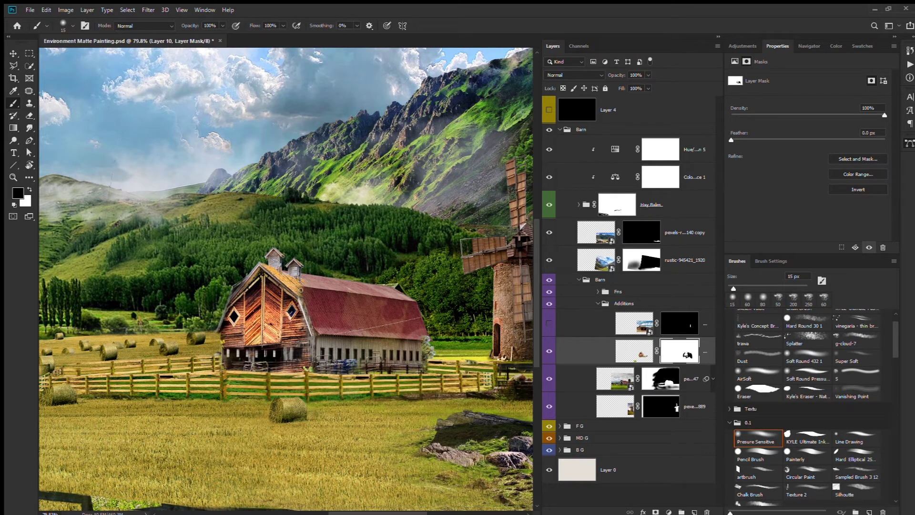
Apply a Free Transform pass to the barn layer's pixels, then return to mask painting.
left_click(635, 351)
key("ctrl+t")
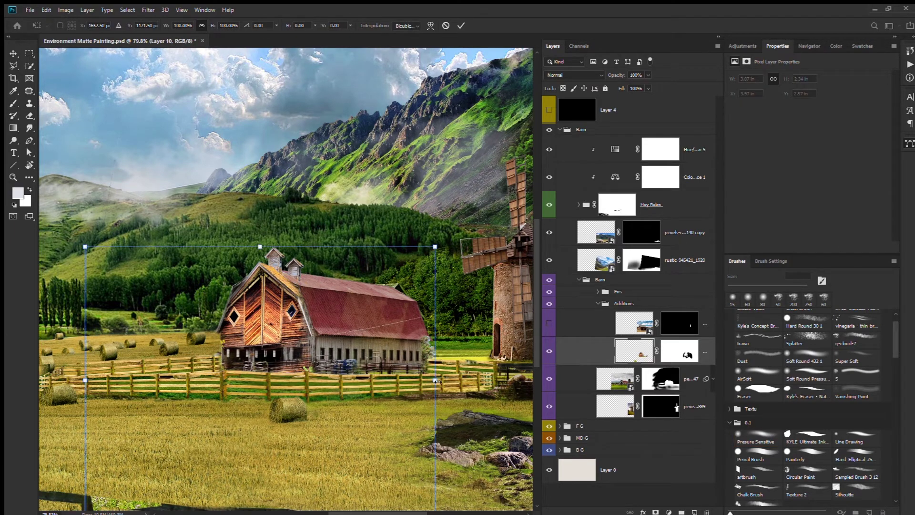
key("Return")
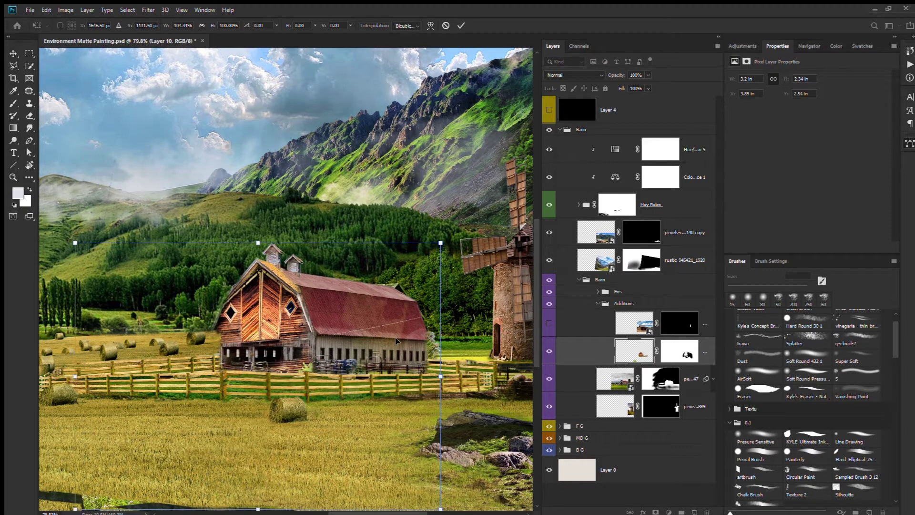
key("b")
key("ctrl+backslash")
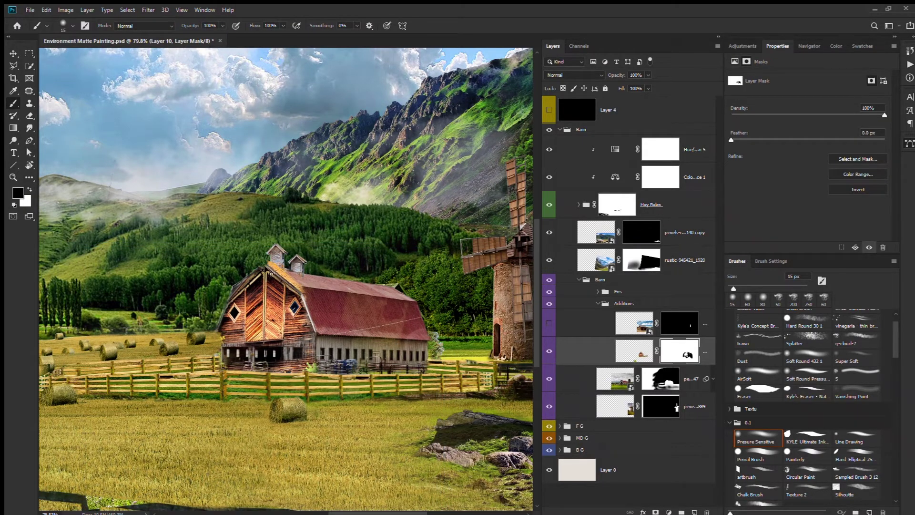
key("ctrl+z")
Hide the golden roof patch and gable strip, and blend the barn's left edge.
left_click_drag(269, 265, 301, 289)
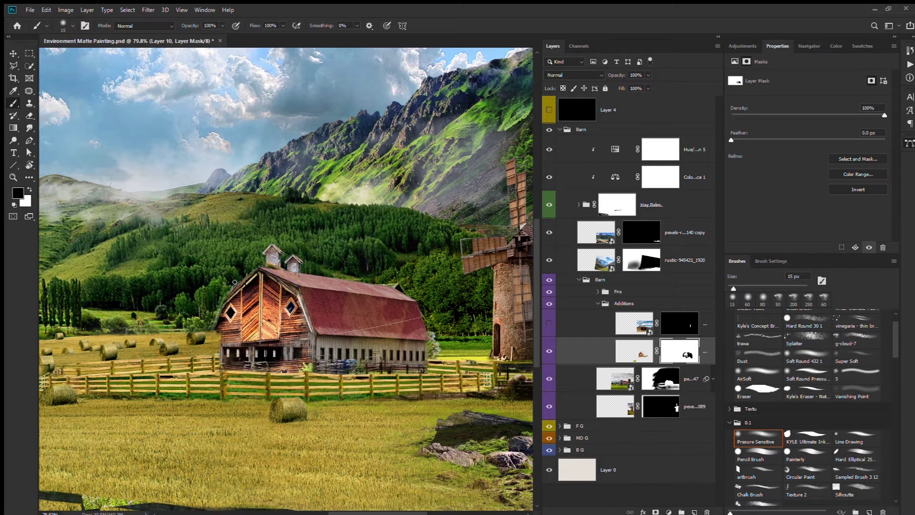
left_click_drag(225, 298, 229, 283)
left_click_drag(308, 295, 317, 330)
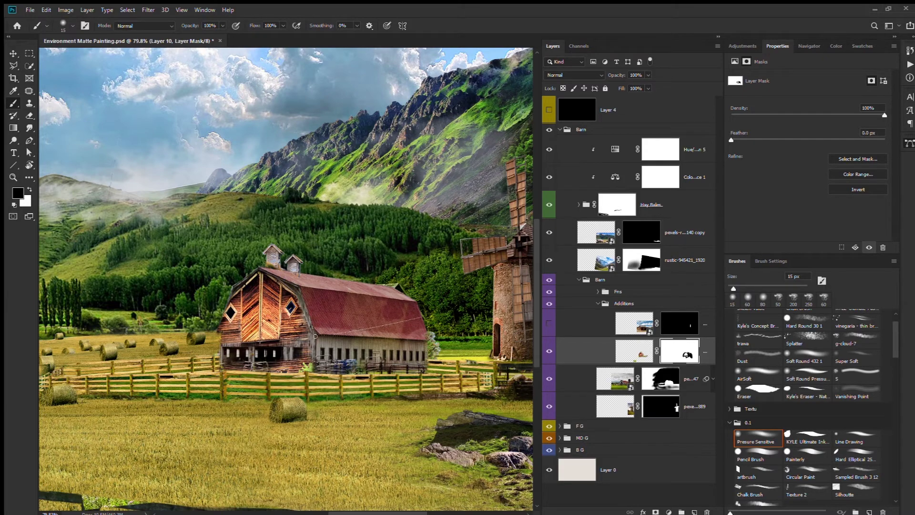
key("x")
key("x")
key("x")
key("x")
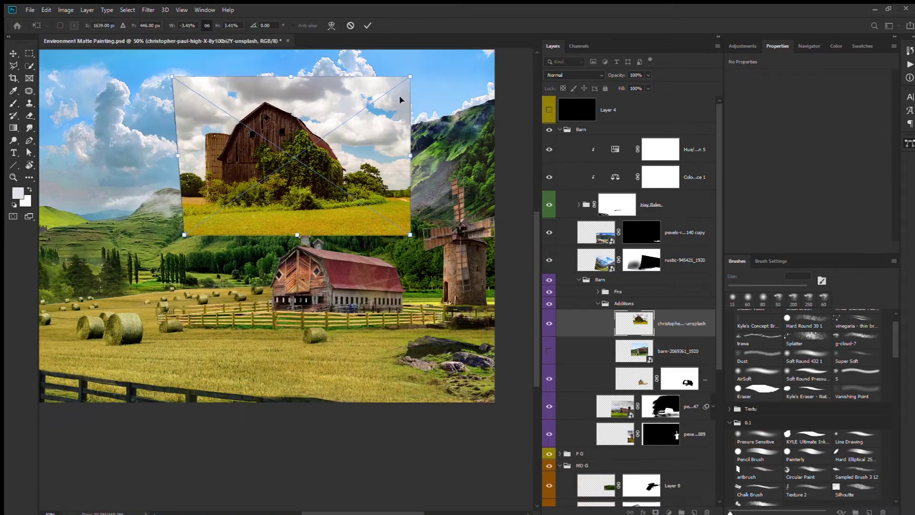
Distort the ivy-covered barn and silo photo's corners, widening it left into perspective.
scroll(397, 115, "up", 2)
left_click_drag(409, 122, 418, 86)
left_click_drag(408, 281, 412, 306)
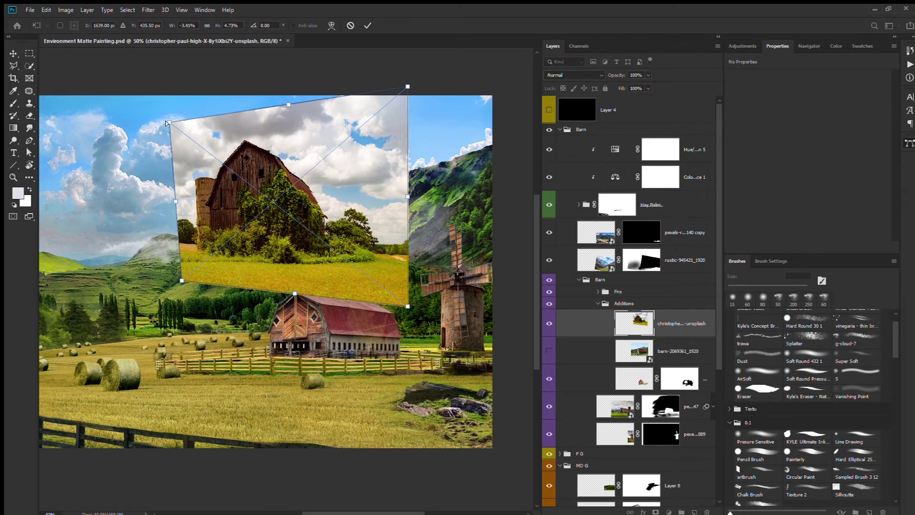
left_click_drag(167, 123, 168, 116)
left_click_drag(175, 196, 147, 199)
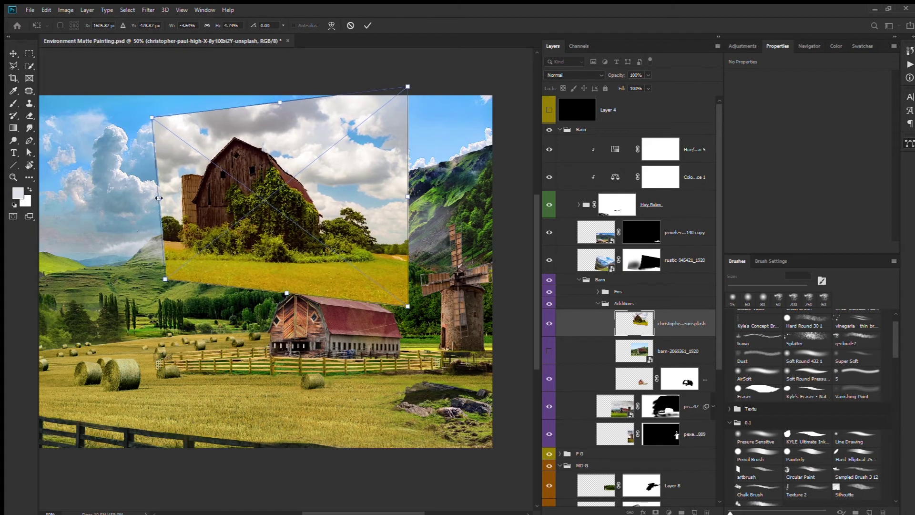
key("Return")
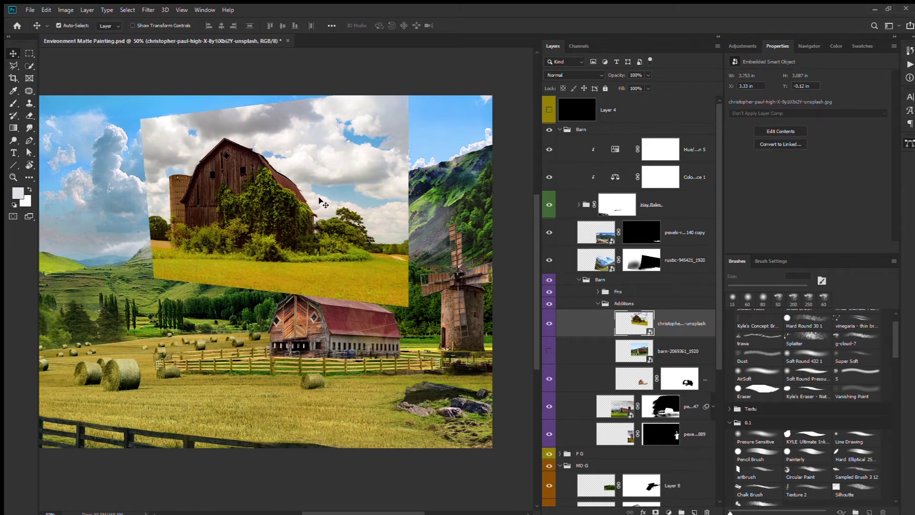
key("alt+bracketleft")
key("ctrl+t")
Distort barn-2069361_1920's corners into perspective, stretching it up and left.
left_click_drag(400, 200, 400, 219)
left_click_drag(131, 172, 130, 138)
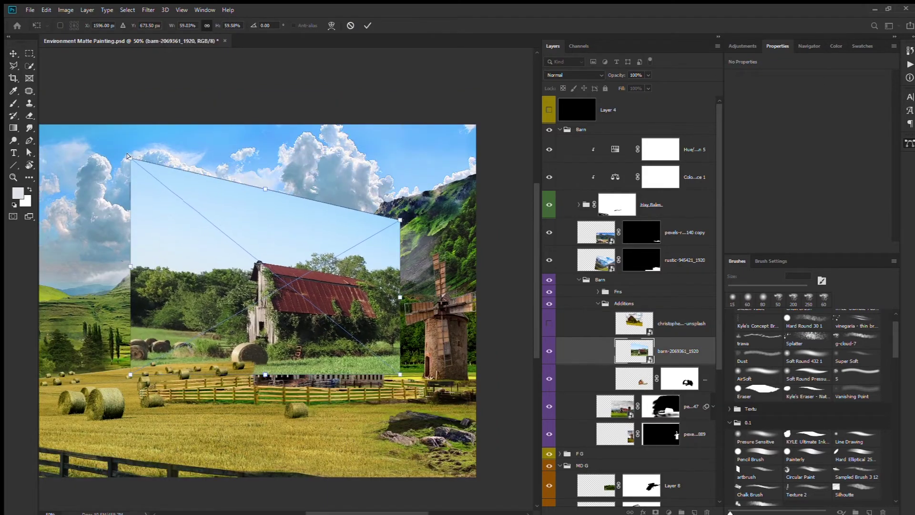
mouse_move(400, 374)
left_mouse_down()
mouse_move(399, 396)
mouse_move(400, 385)
left_mouse_up()
left_click_drag(130, 374, 130, 397)
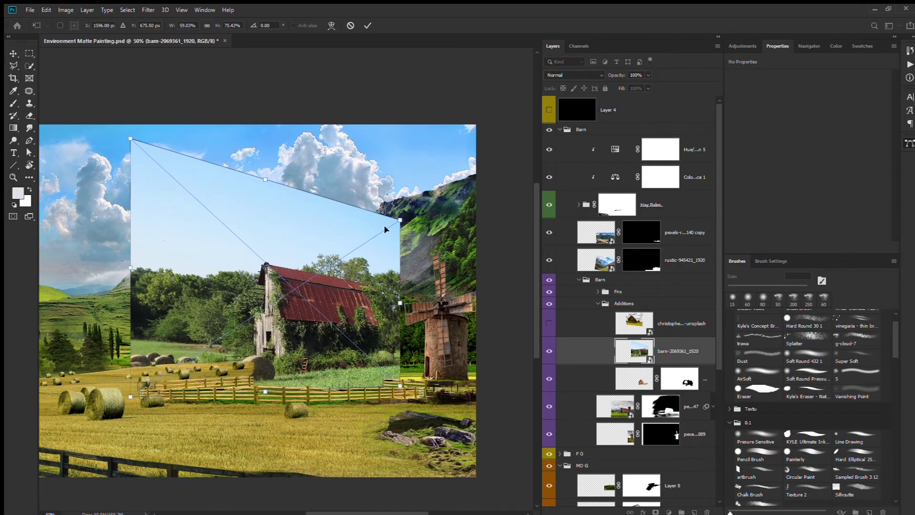
left_click_drag(400, 220, 400, 191)
left_click_drag(130, 138, 130, 106)
left_click_drag(400, 190, 379, 183)
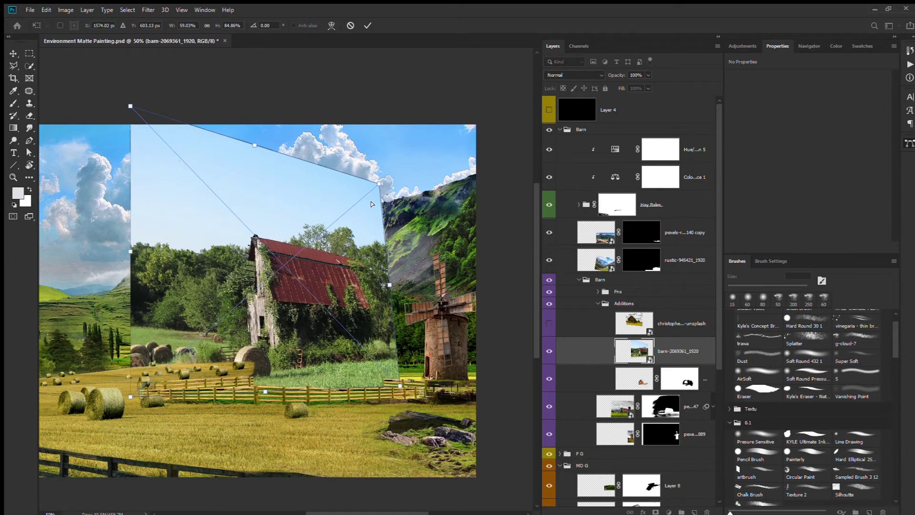
left_click_drag(400, 385, 419, 385)
left_click_drag(130, 397, 132, 426)
left_click_drag(130, 106, 66, 86)
key("Return")
Shift the barn photo left and shrink it from the top, right and bottom.
key("ctrl+minus")
key("v")
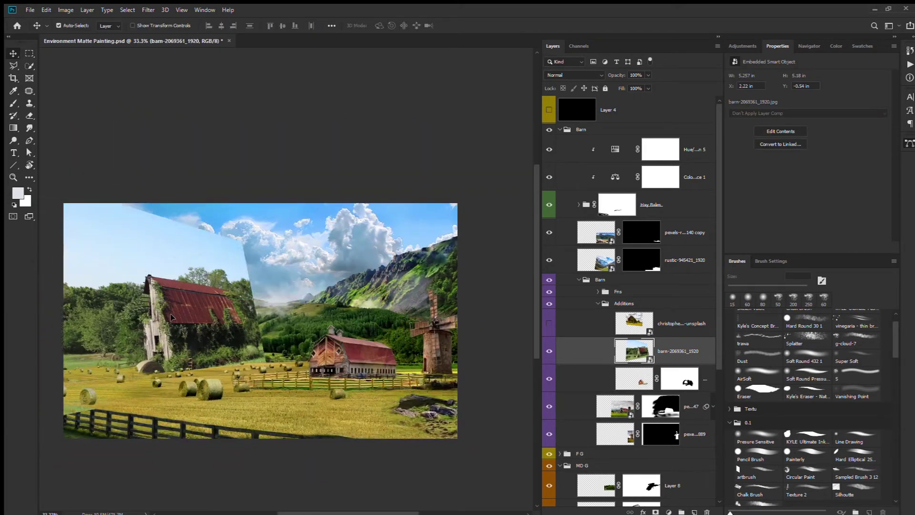
left_click_drag(337, 310, 260, 311)
key("ctrl+t")
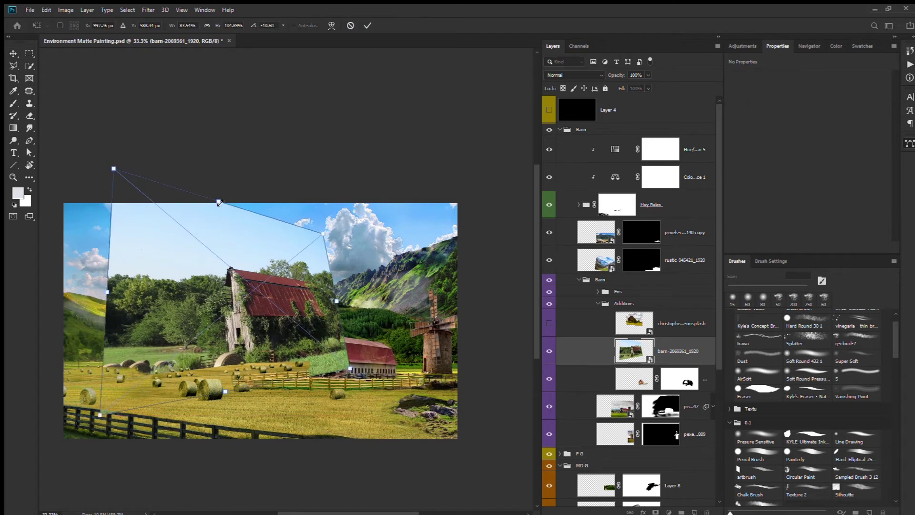
left_click_drag(219, 202, 223, 260)
mouse_move(338, 329)
left_mouse_down()
mouse_move(340, 345)
mouse_move(332, 331)
left_mouse_up()
left_click_drag(227, 403, 224, 389)
Align the semi-transparent barn photo over the existing barn, restore 100% opacity, and add a mask.
mouse_move(648, 74)
left_mouse_down()
mouse_move(627, 88)
mouse_move(626, 75)
left_mouse_up()
key("ctrl+plus")
left_click_drag(241, 352, 298, 368)
left_click_drag(229, 447, 227, 436)
left_click_drag(295, 358, 285, 355)
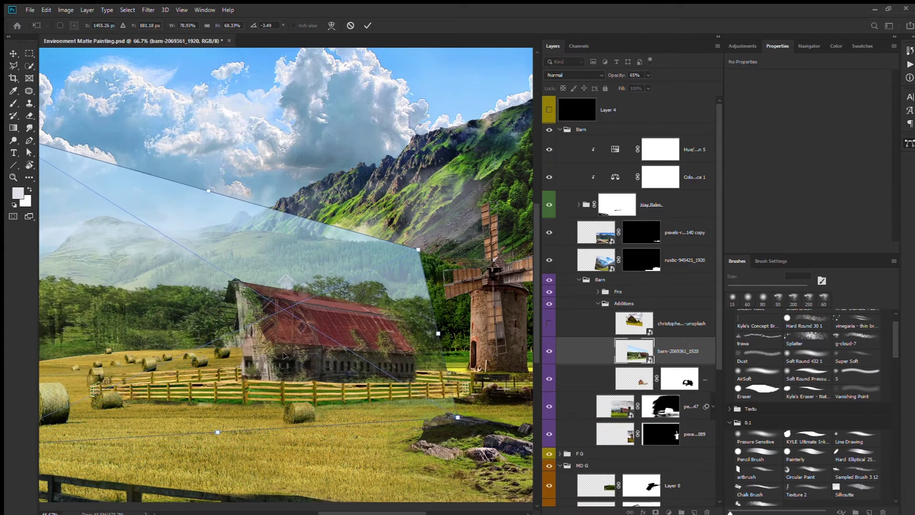
key("Return")
key("0")
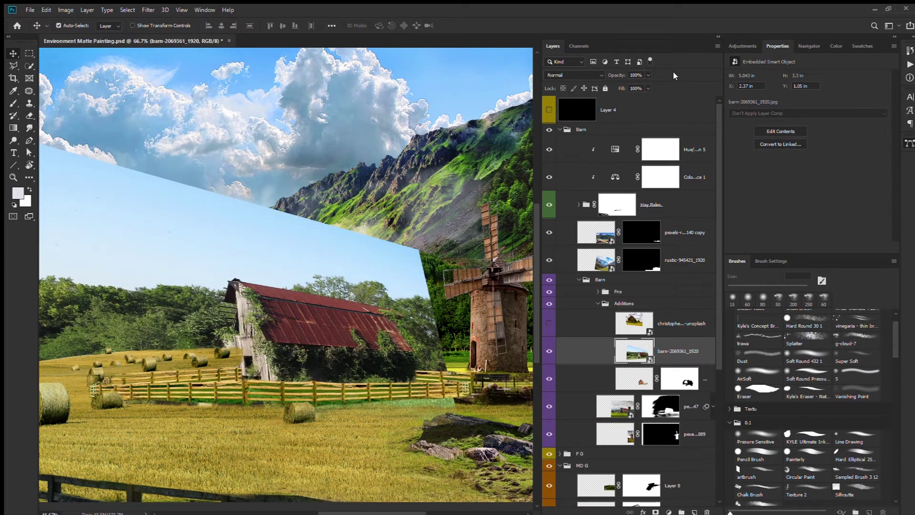
left_click(656, 512)
Mask out everything outside a rectangular box around the barn.
key("b")
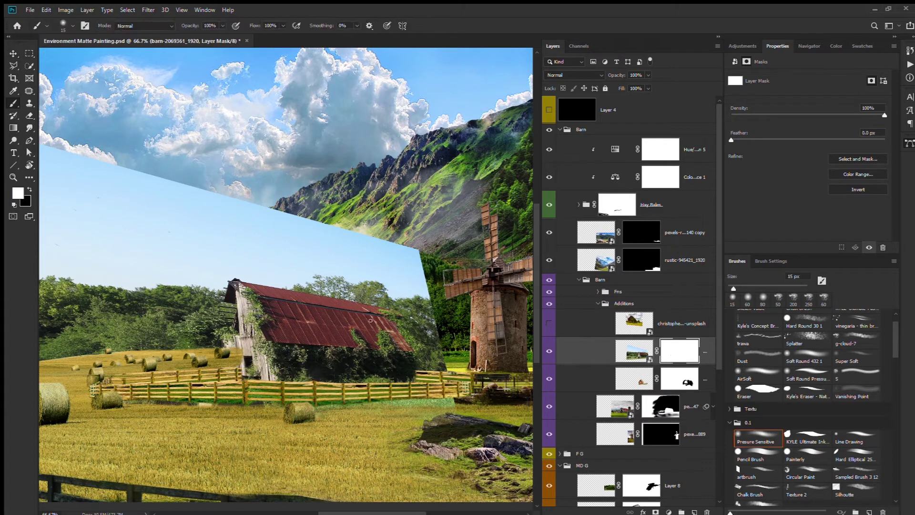
key("m")
left_click_drag(239, 286, 417, 387)
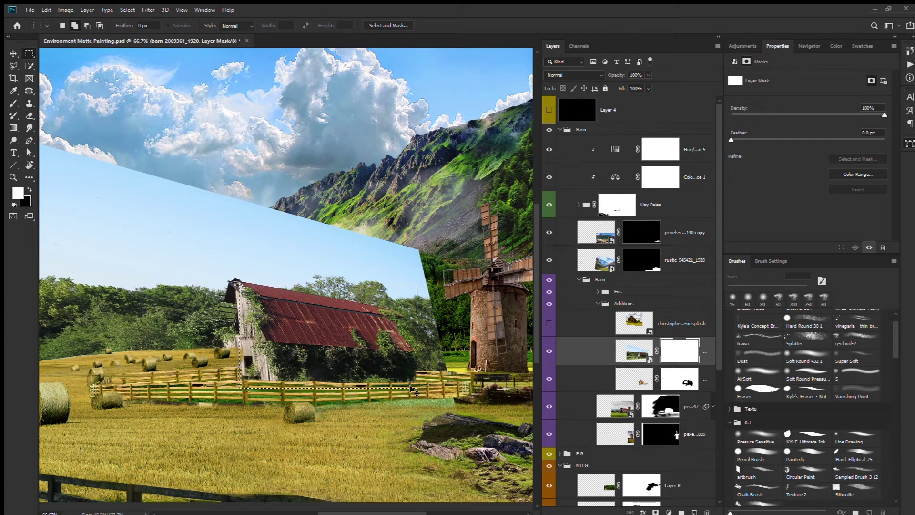
key("ctrl+shift+i")
key("Delete")
key("ctrl+d")
key("b")
Paint black on the barn mask along the roof, left front and side wall.
key("x")
key("bracketright")
key("bracketright")
key("bracketright")
left_click_drag(414, 292, 245, 286)
mouse_move(353, 293)
left_mouse_down()
mouse_move(252, 282)
mouse_move(329, 340)
left_mouse_up()
left_click_drag(238, 317, 291, 376)
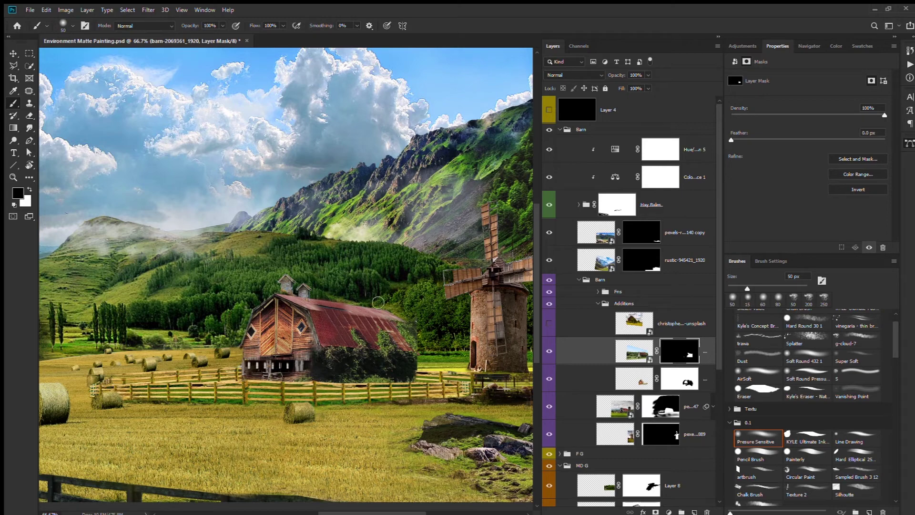
left_click_drag(378, 302, 439, 323)
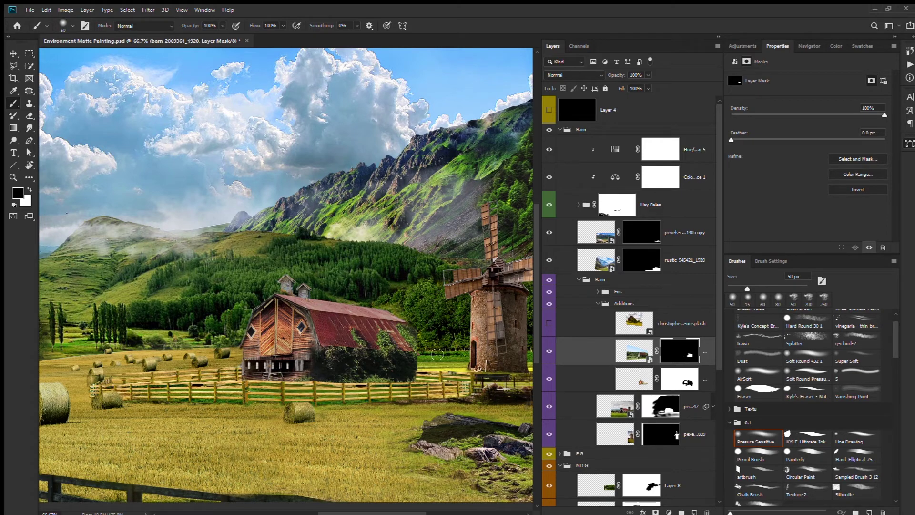
left_click_drag(396, 369, 411, 356)
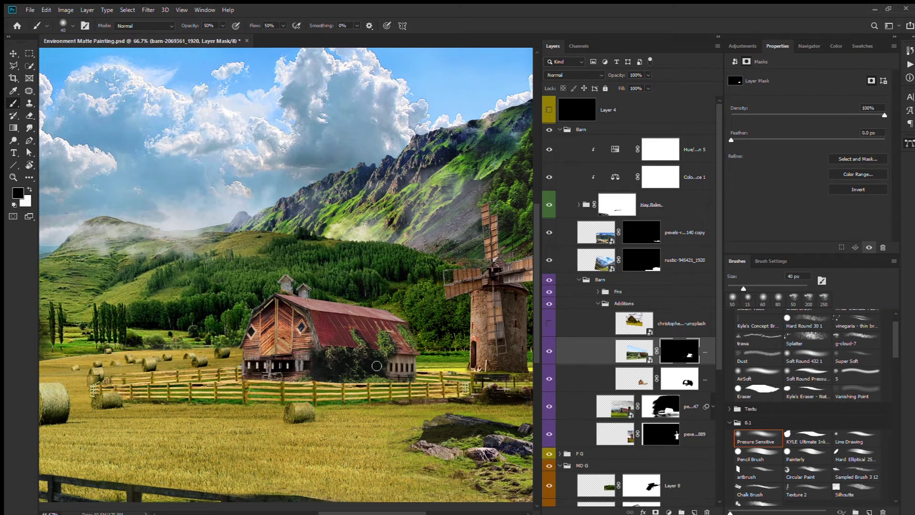
Paint the bushes back before the barn's right wall with opacity and flow at 100%.
key("x")
left_click_drag(406, 360, 377, 375)
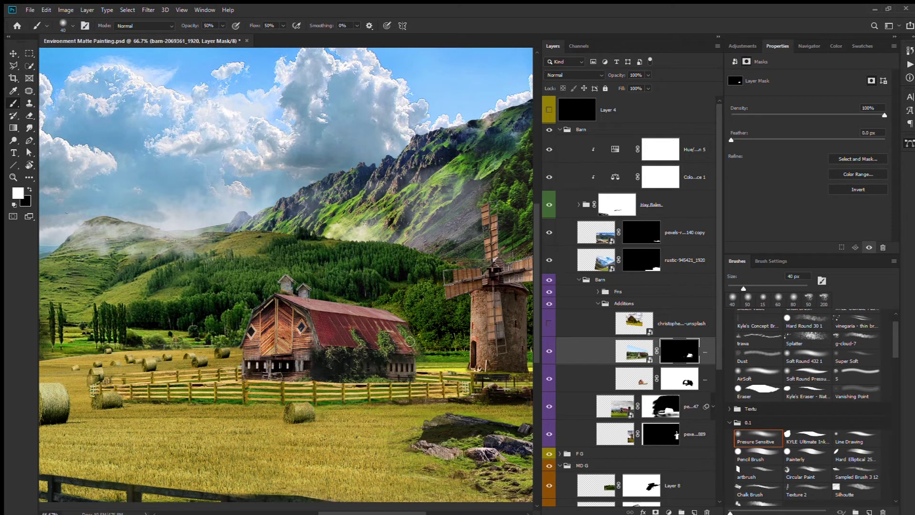
key("x")
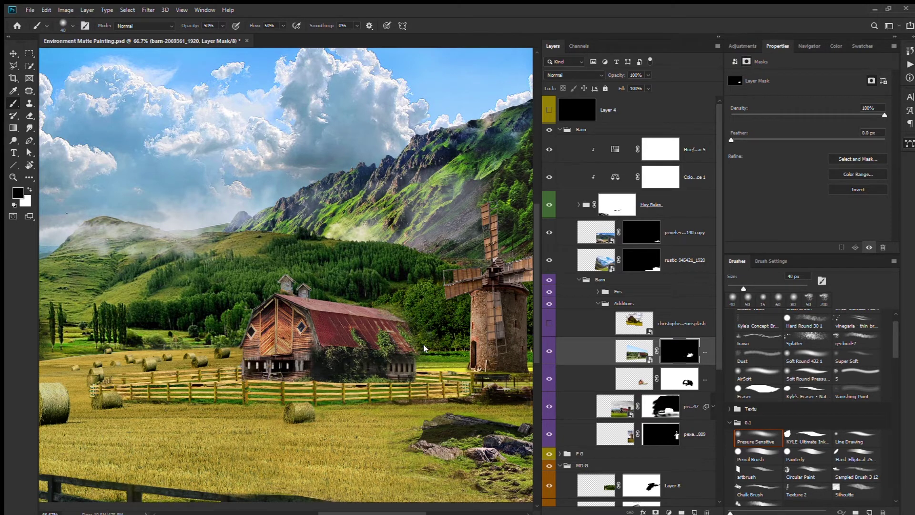
key("x")
key("x")
key("x")
key("x")
key("x")
key("x")
key("x")
key("0")
key("shift+0")
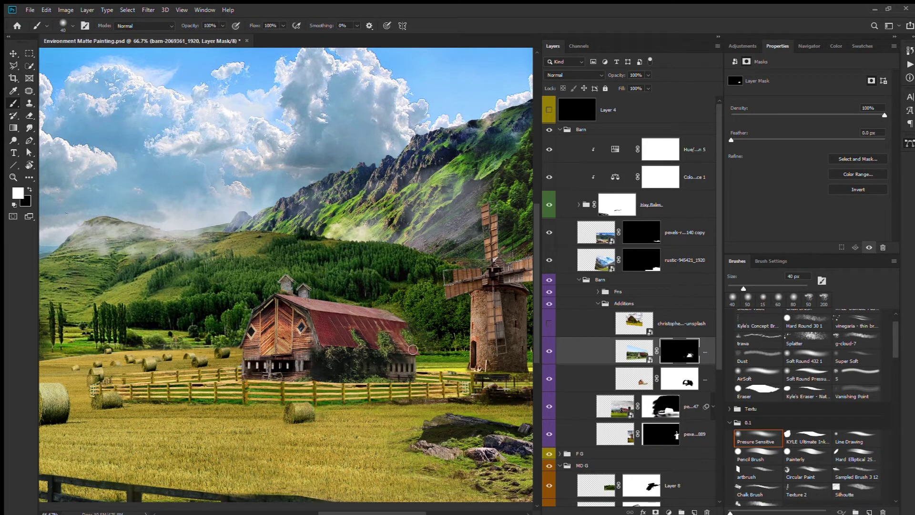
key("x")
key("x")
key("x")
key("x")
key("x")
key("x")
key("x")
key("x")
key("x")
key("x")
key("x")
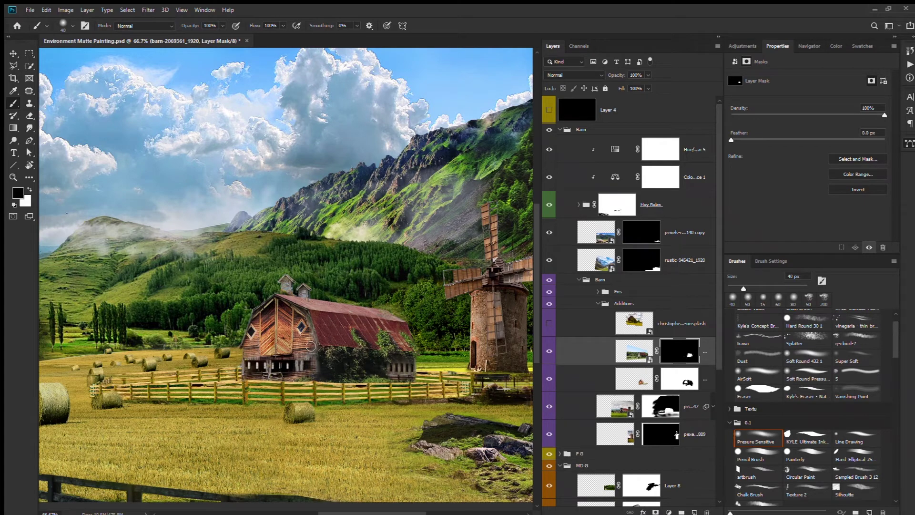
left_click_drag(358, 326, 354, 241)
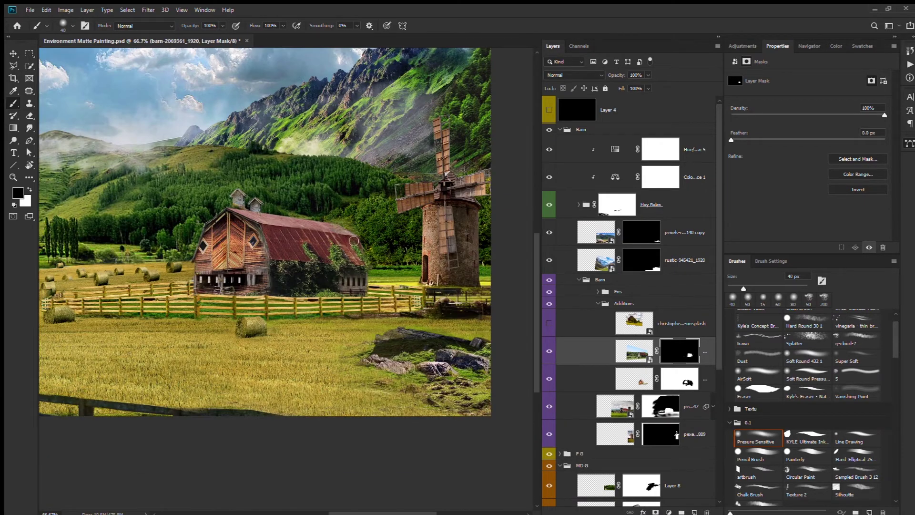
key("x")
key("x")
key("x")
key("x")
key("x")
key("x")
Show the christopher-unsplash barn photo and skew its bounding box to fit the barn.
key("ctrl+minus")
left_click(551, 323)
key("alt+bracketright")
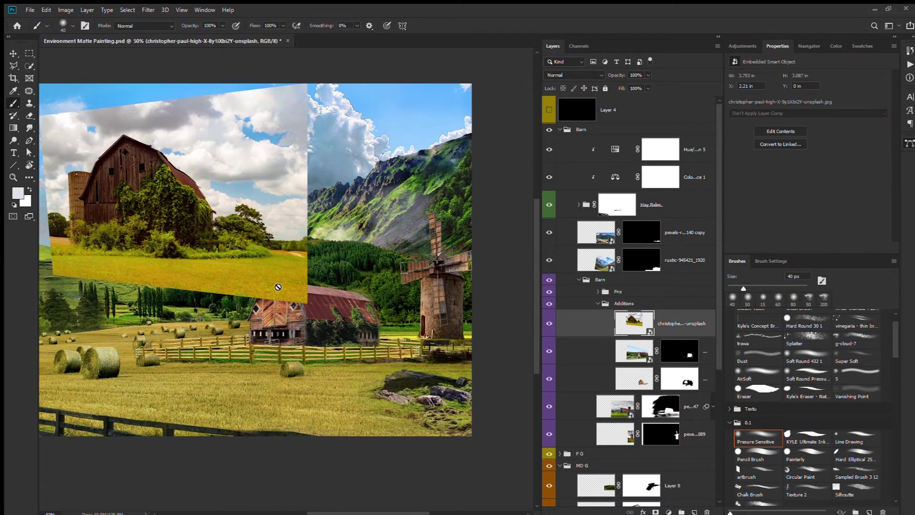
key("ctrl+t")
mouse_move(190, 305)
left_mouse_down()
mouse_move(191, 289)
mouse_move(200, 295)
left_mouse_up()
left_click_drag(70, 144, 147, 196)
key("ctrl+plus")
mouse_move(368, 267)
left_mouse_down()
mouse_move(388, 274)
mouse_move(392, 256)
mouse_move(345, 270)
left_mouse_up()
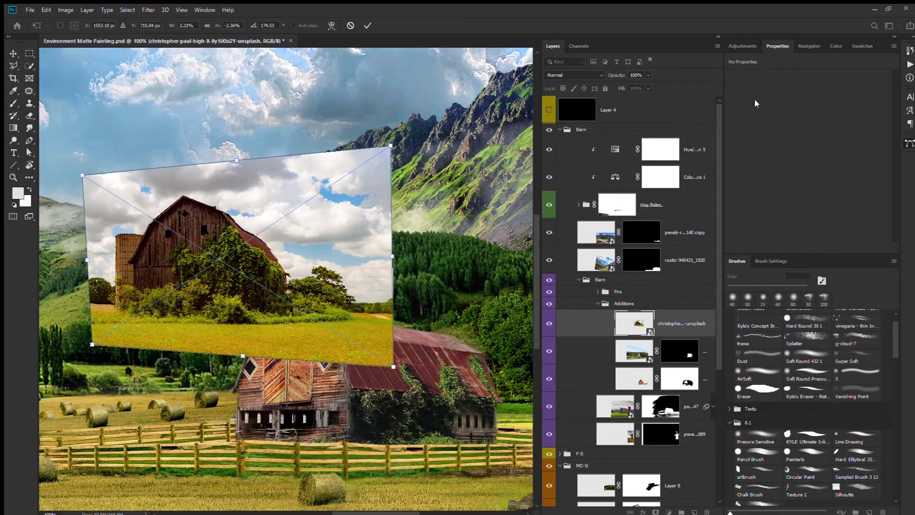
Line the photo up over the red barn at half opacity, commit, and add a black mask.
key("5")
key("4")
left_click_drag(236, 159, 352, 284)
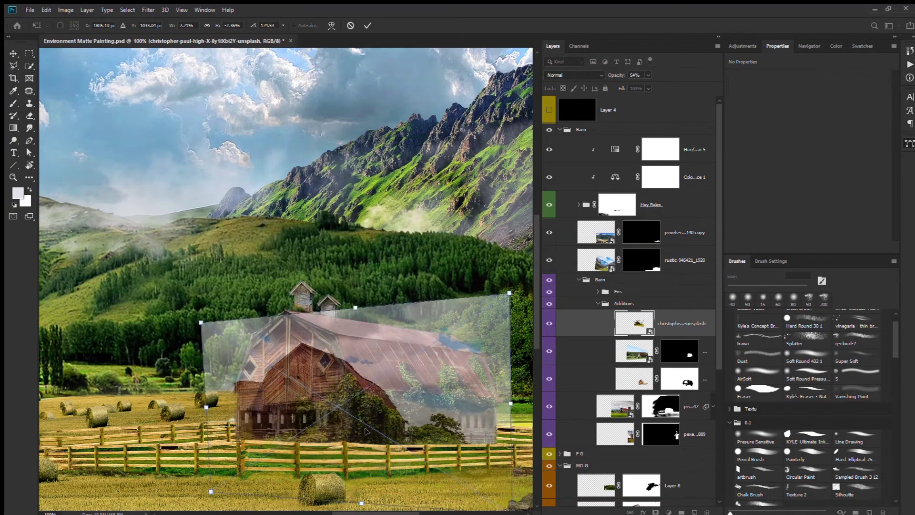
left_click_drag(373, 405, 362, 394)
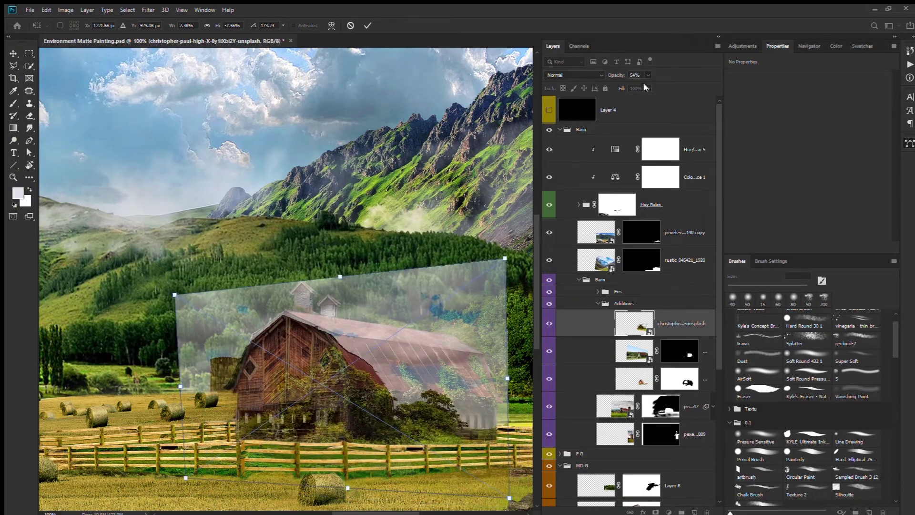
key("0")
key("Return")
key("b")
left_click(655, 512, "alt")
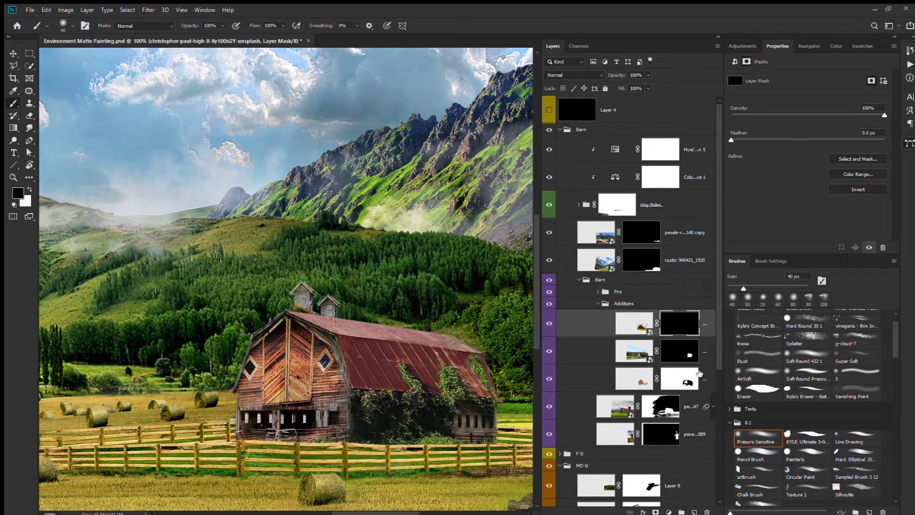
Paint white on the mask to reveal ivy across the barn's left side and front wall.
key("x")
mouse_move(341, 383)
left_mouse_down()
mouse_move(352, 353)
mouse_move(396, 398)
mouse_move(310, 353)
mouse_move(257, 376)
mouse_move(286, 391)
left_mouse_up()
key("x")
key("x")
key("x")
key("x")
key("x")
key("x")
key("x")
mouse_move(248, 367)
left_mouse_down()
mouse_move(300, 351)
mouse_move(259, 381)
mouse_move(266, 400)
left_mouse_up()
key("x")
With a smaller brush, clear the ivy away from the diamond window.
key("x")
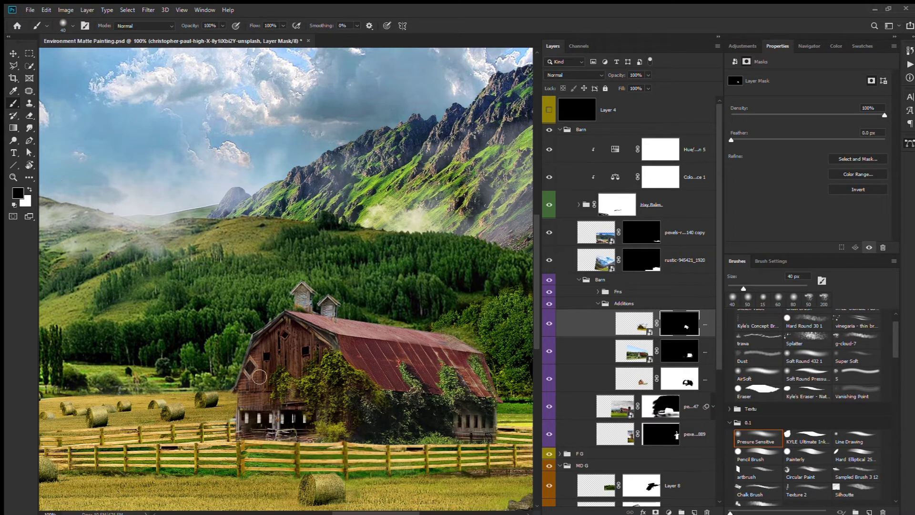
key("x")
key("x")
key("bracketleft")
key("bracketleft")
key("bracketleft")
left_click_drag(249, 369, 246, 374)
key("x")
key("x")
key("ctrl+minus")
left_click(638, 326)
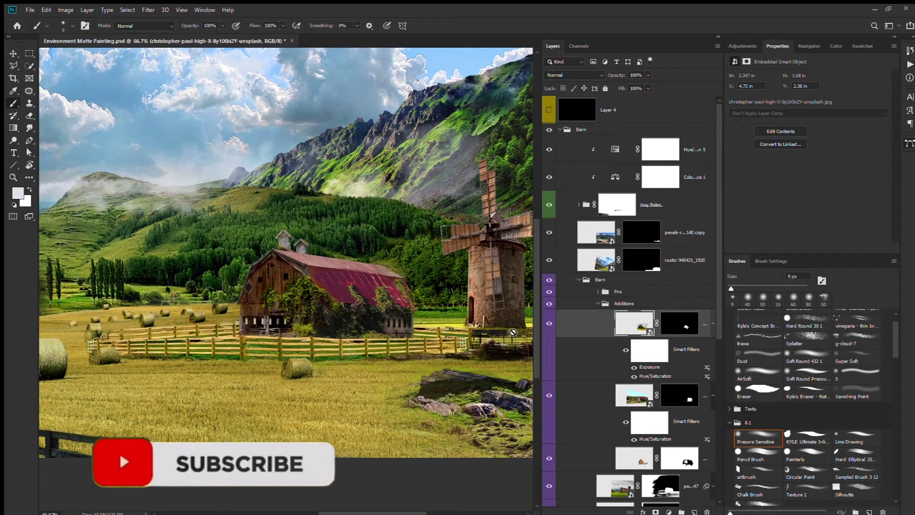
Brush small fixes on the ivy mask near the barn, zooming and toggling the layer to compare.
left_click_drag(257, 282, 295, 270)
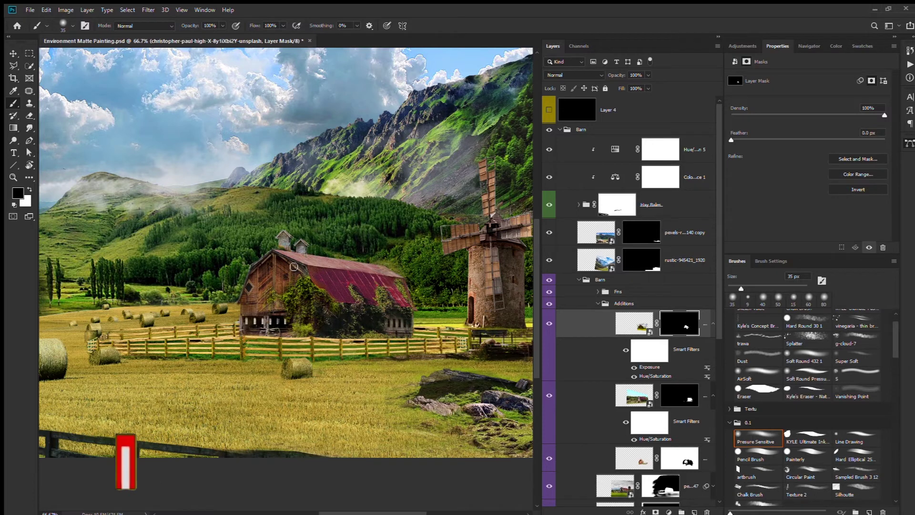
key("x")
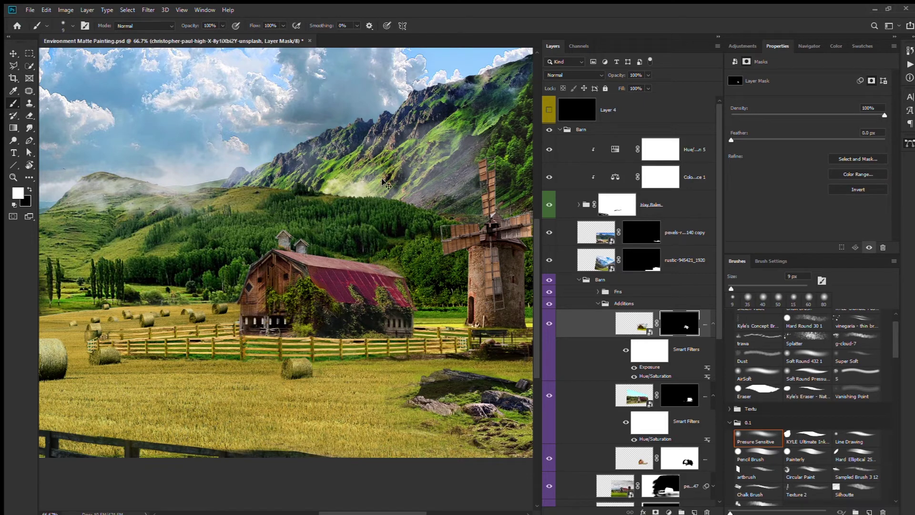
scroll(304, 270, "up", 2)
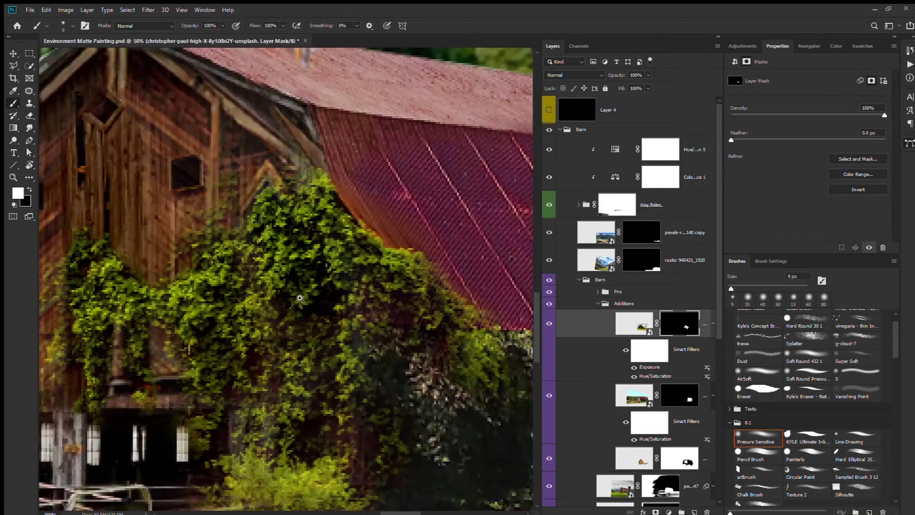
key("x")
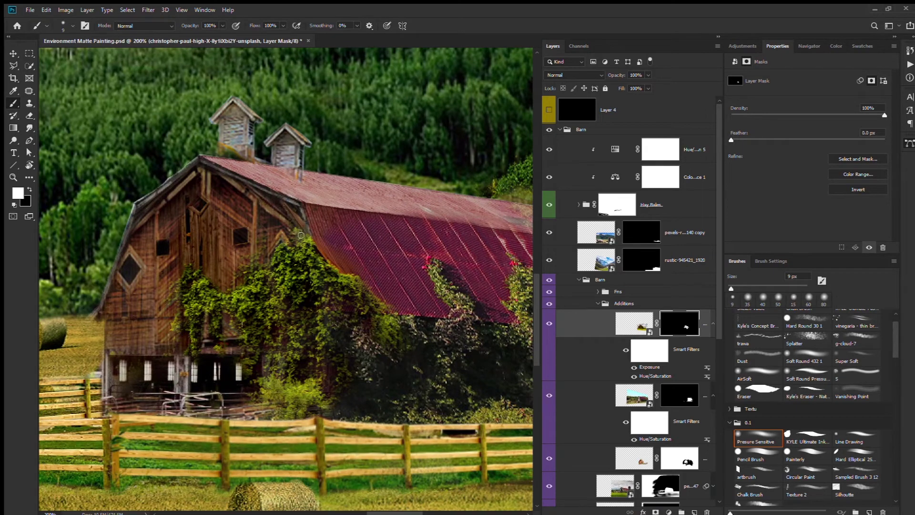
scroll(414, 233, "right", 5)
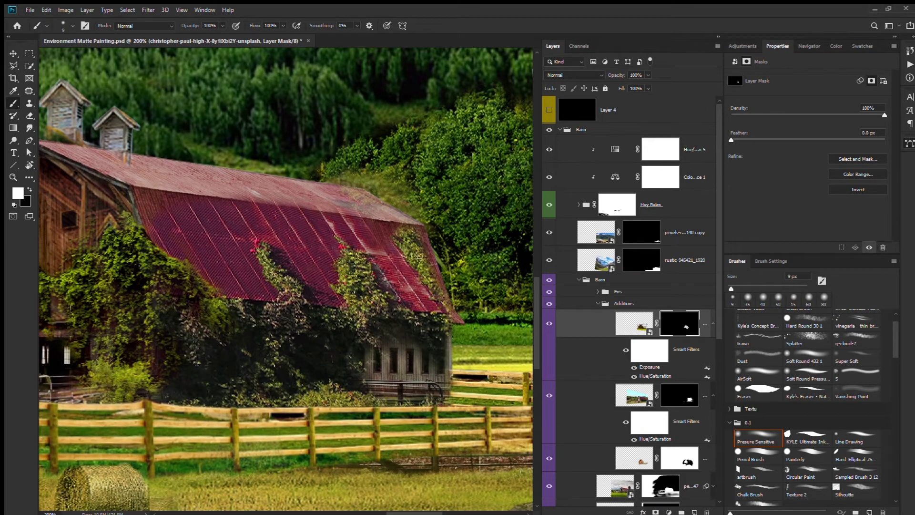
scroll(419, 252, "down", 4)
scroll(398, 321, "up", 1)
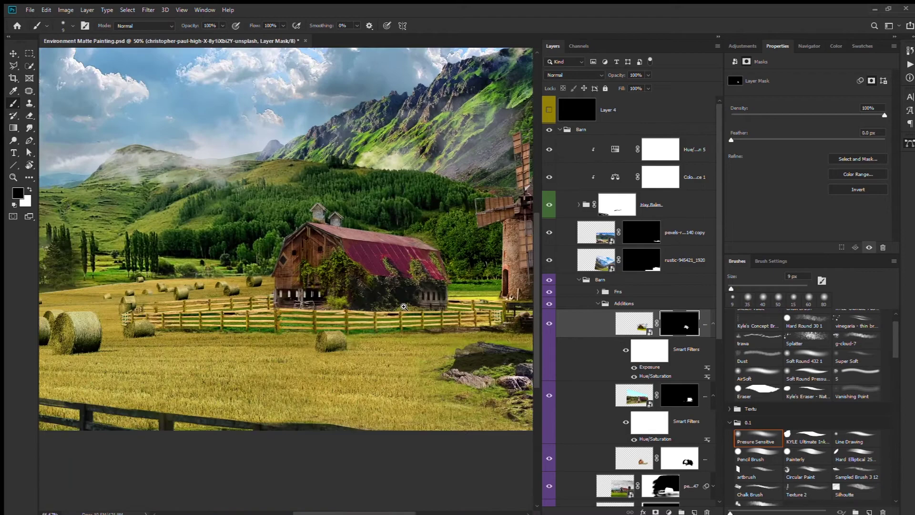
scroll(397, 321, "up", 1)
key("alt+bracketleft")
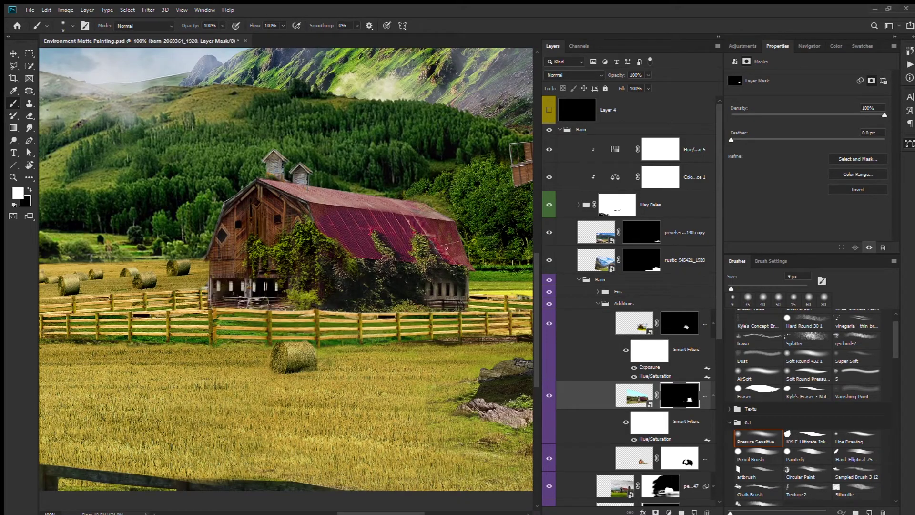
scroll(446, 267, "down", 2)
scroll(339, 355, "up", 3)
scroll(339, 355, "down", 3)
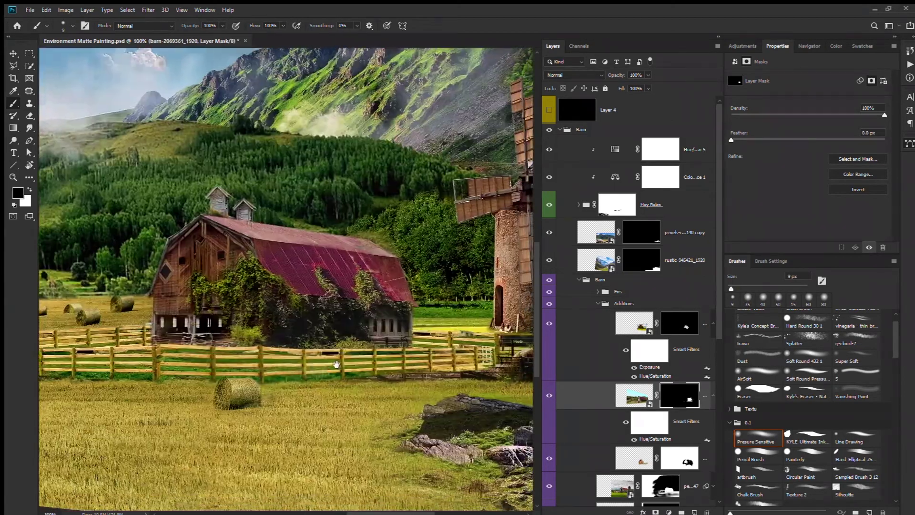
scroll(339, 355, "up", 3)
left_click(549, 396)
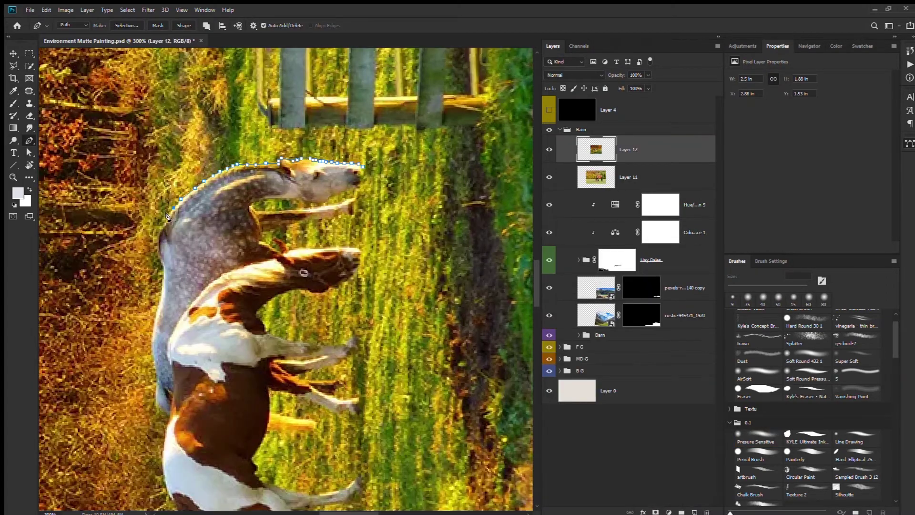
Finish tracing the grazing horse's outline and turn it into a layer mask.
left_click_drag(152, 317, 155, 378)
left_click_drag(166, 421, 426, 252)
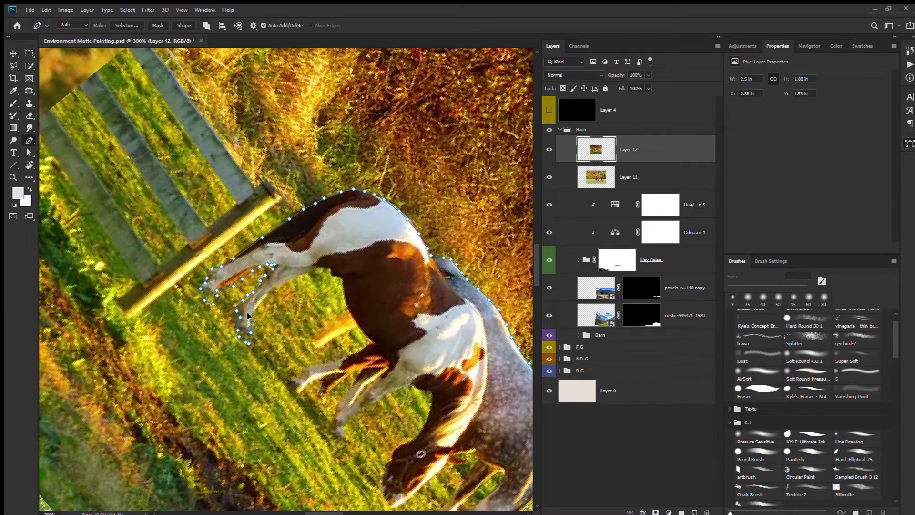
left_click_drag(248, 320, 167, 303)
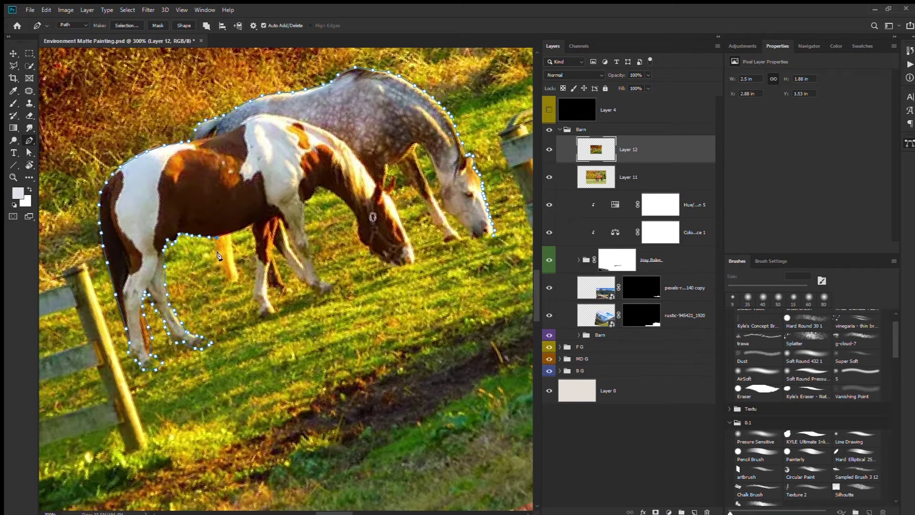
left_click_drag(214, 339, 229, 350)
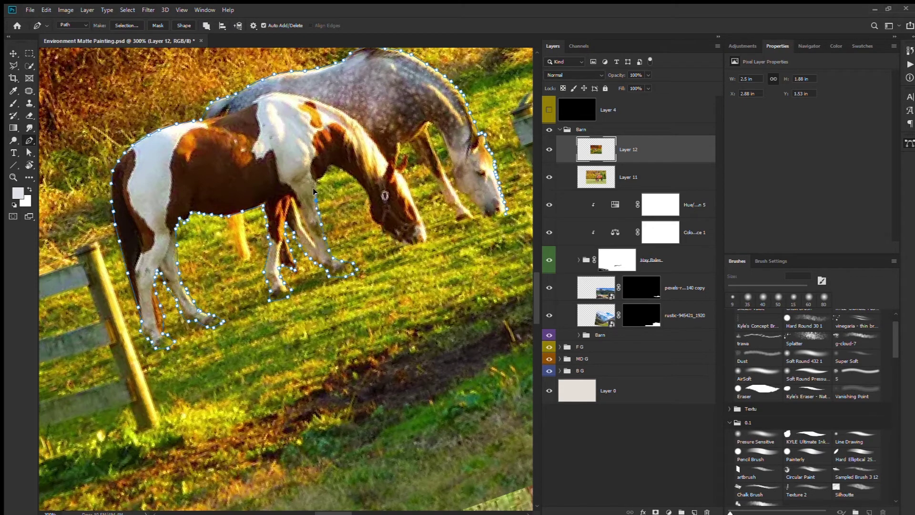
left_click(405, 155)
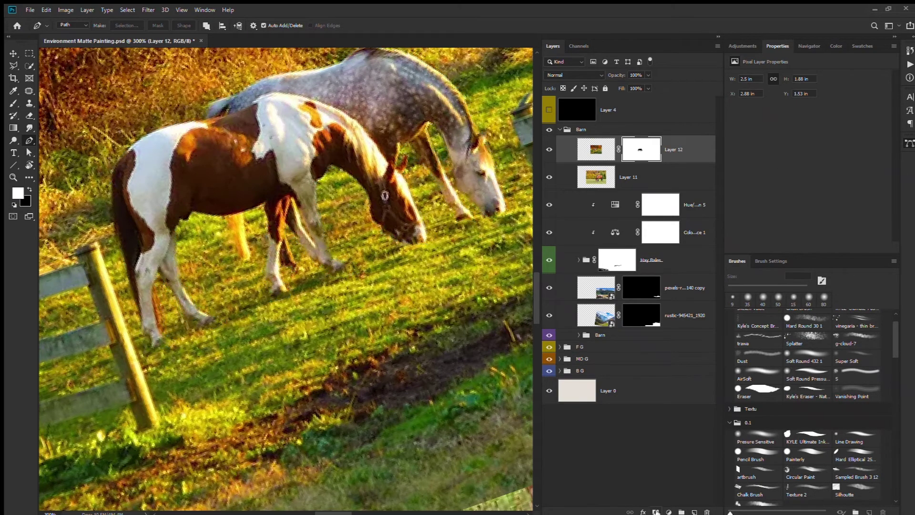
key("ctrl+i")
scroll(347, 339, "up", 3)
scroll(348, 339, "down", 5)
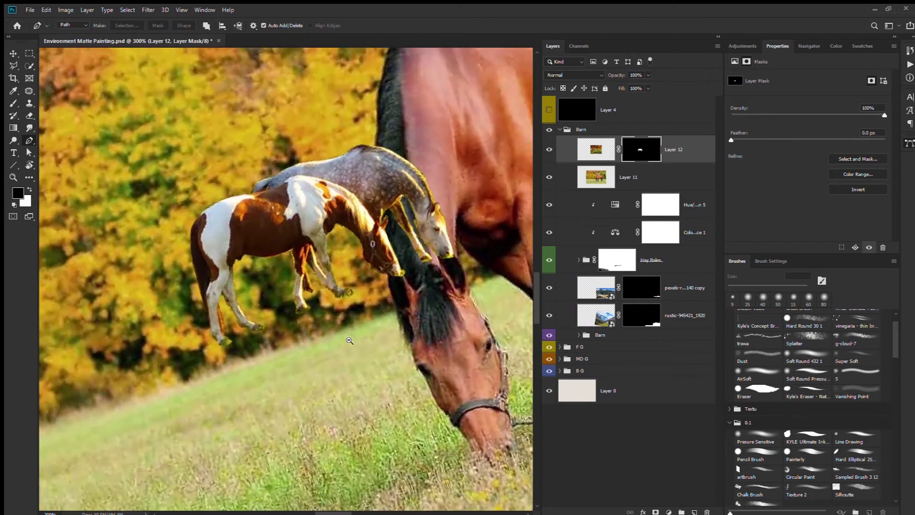
Level the canvas view, then flip and scale the horses to about 63% in the lower-left field.
key("r")
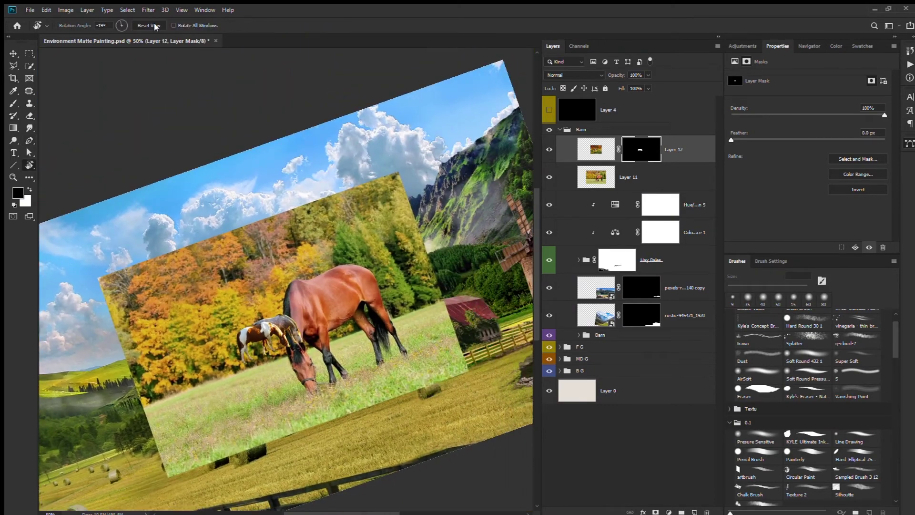
left_click(142, 26)
left_click(549, 177)
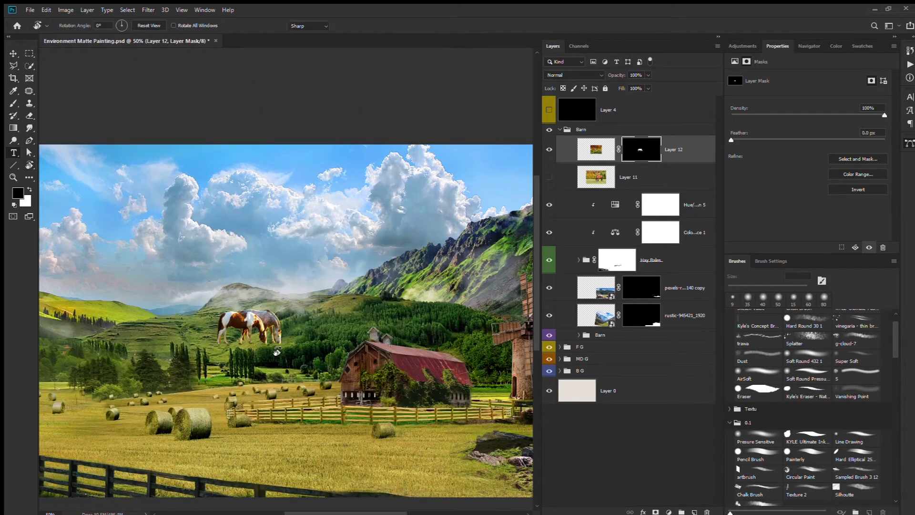
key("ctrl+minus")
key("ctrl+t")
left_click_drag(287, 277, 153, 297)
left_click_drag(194, 417, 173, 318)
key("ctrl+plus")
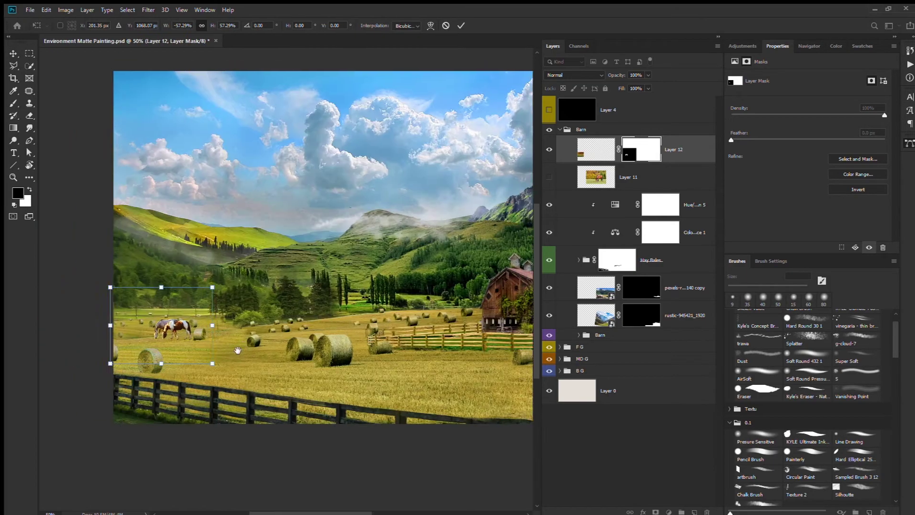
key("ctrl+plus")
key("Return")
key("ctrl+minus")
Show and select the brown horse Layer 11, save, and open Select and Mask.
left_click(549, 177)
left_click(596, 176)
key("ctrl+s")
key("w")
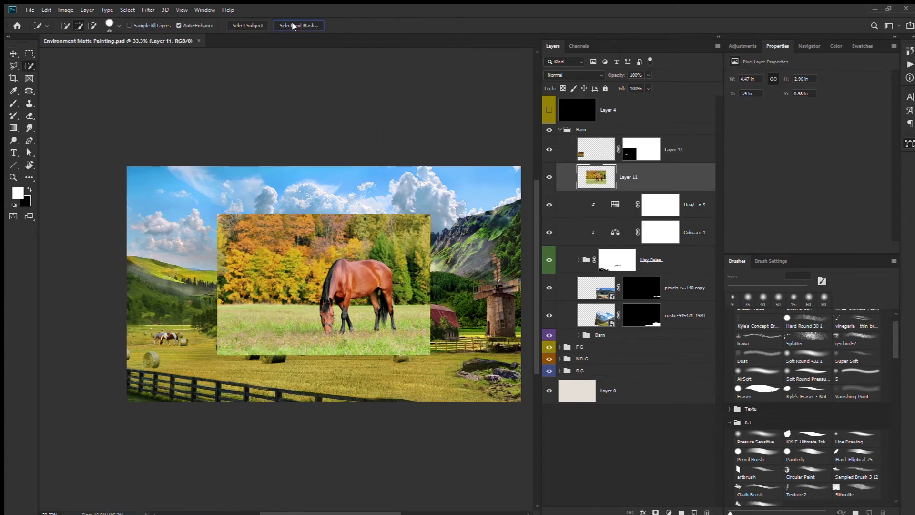
left_click(296, 25)
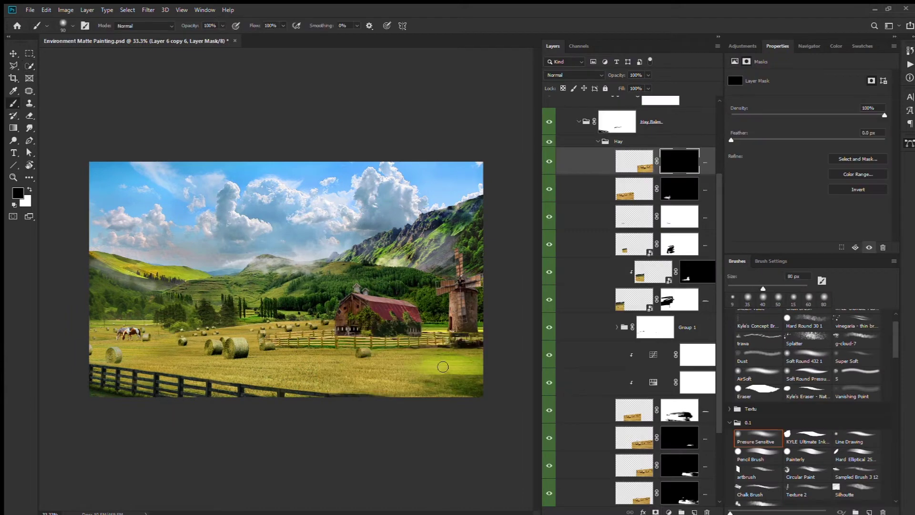
Paint the bright green patch at lower right out of the mask.
key("bracketright")
key("bracketright")
key("bracketright")
key("x")
left_click_drag(443, 367, 458, 407)
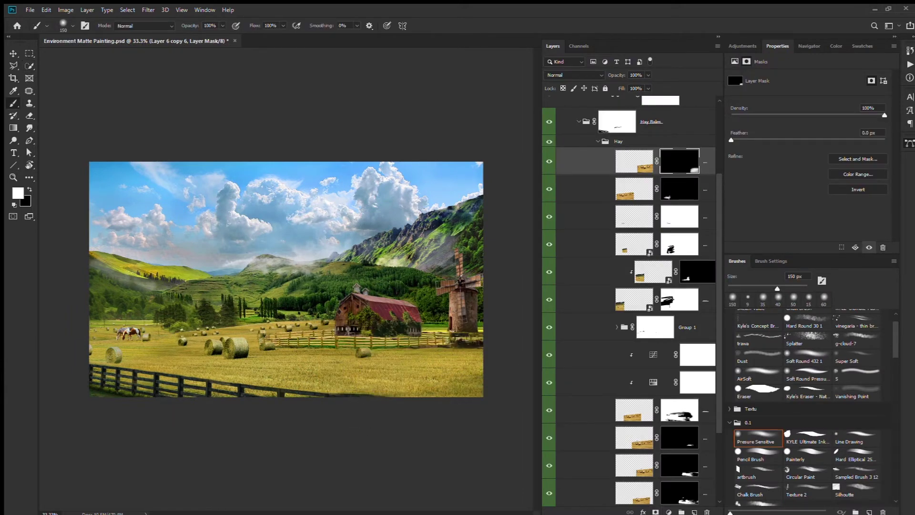
key("ctrl+2")
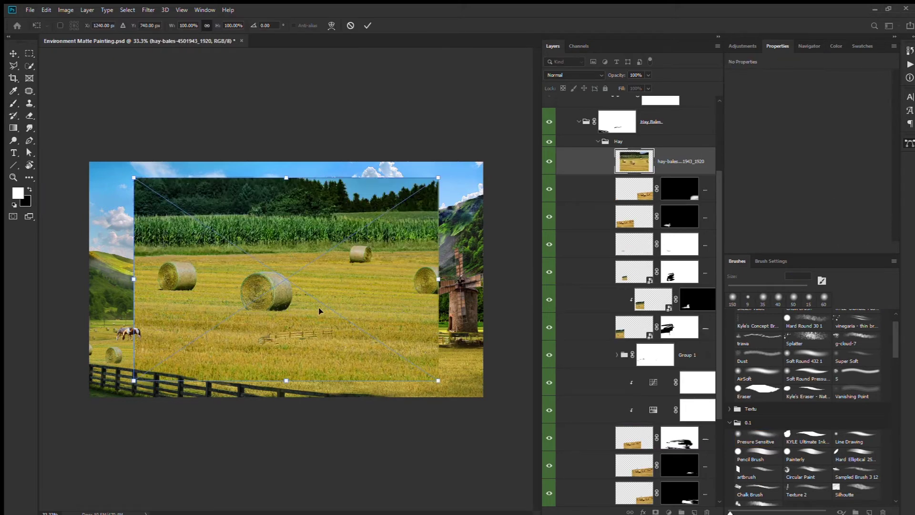
Place the hay-bales photo down-right and mask it to the right bale.
left_click_drag(301, 218, 461, 284)
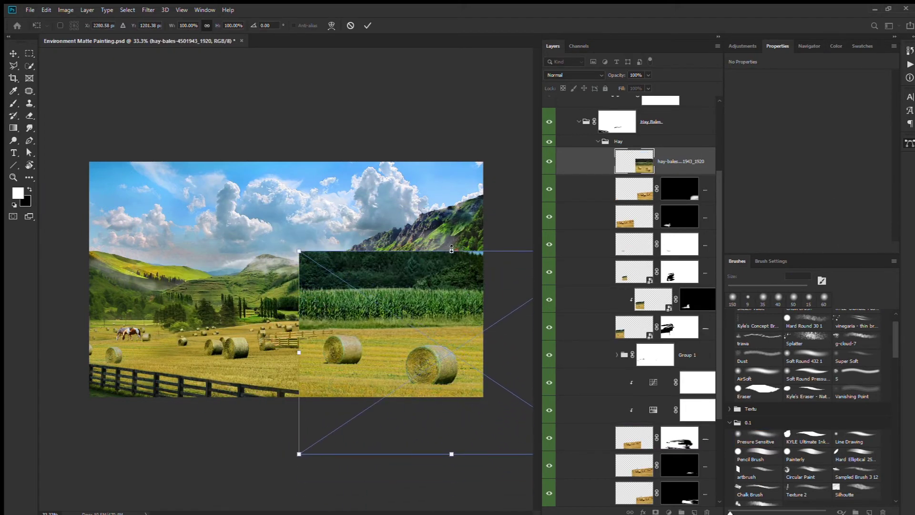
key("Return")
key("m")
left_click_drag(392, 334, 461, 385)
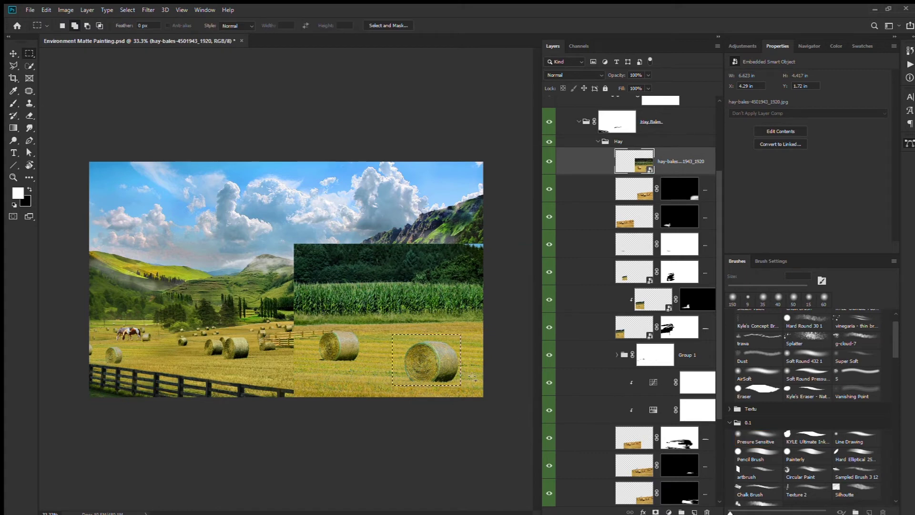
left_click(656, 512)
Enlarge the masked hay bale and position it in the lower-right foreground.
key("ctrl+t")
left_click_drag(421, 365, 432, 364)
mouse_move(460, 243)
left_mouse_down()
mouse_move(448, 230)
mouse_move(434, 354)
mouse_move(436, 334)
left_mouse_up()
key("Return")
key("b")
key("bracketleft")
key("bracketleft")
key("x")
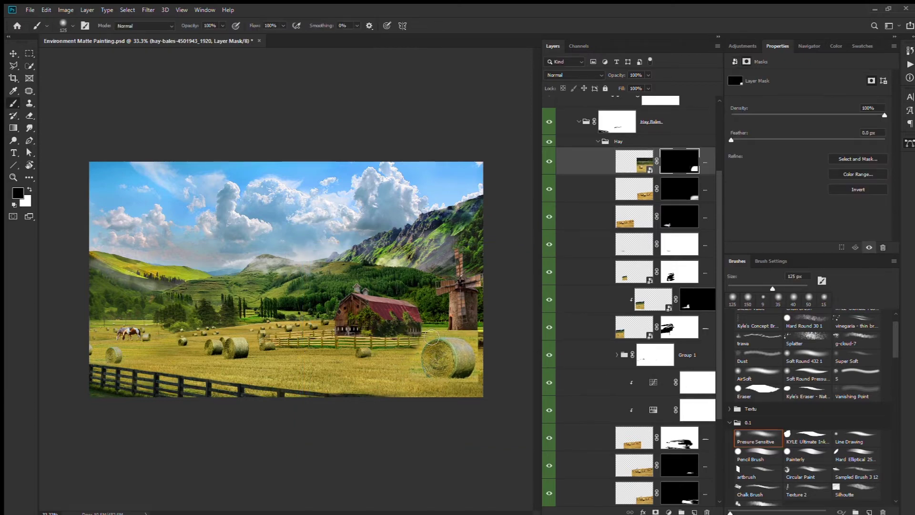
Trace the hay bale's outline with the Pen tool and load it as a selection.
key("p")
scroll(507, 355, "up", 3)
left_click(386, 426)
left_click_drag(377, 310, 308, 247)
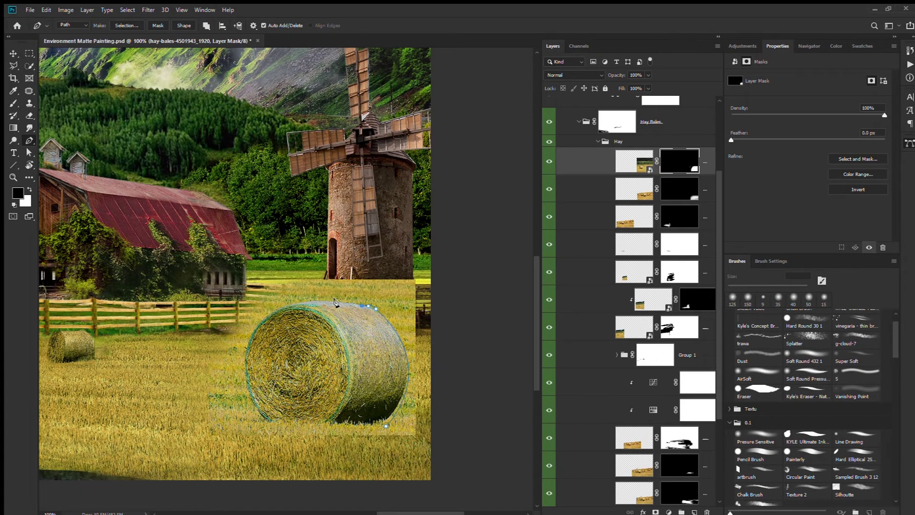
left_click_drag(247, 418, 248, 393)
left_click(387, 426)
key("ctrl+Return")
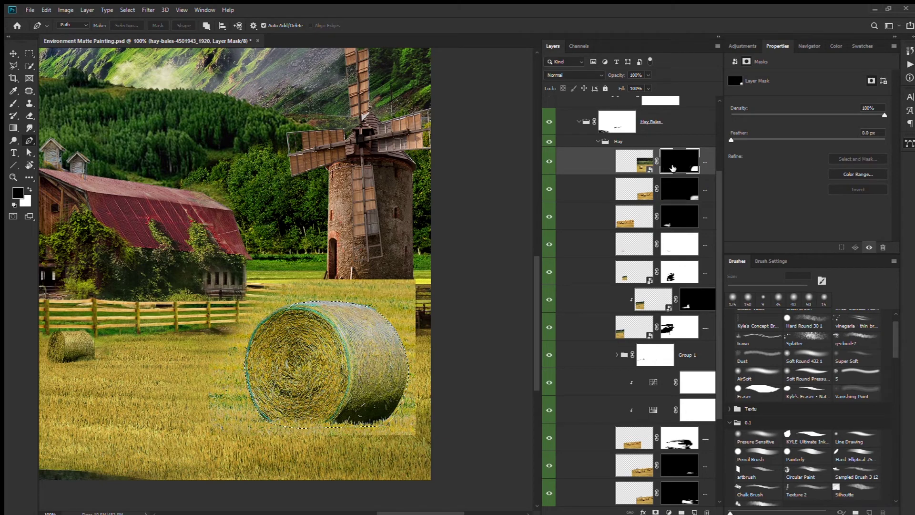
Fill the bale's mask with white inside the selection, then collapse the Hay Bales group.
key("l")
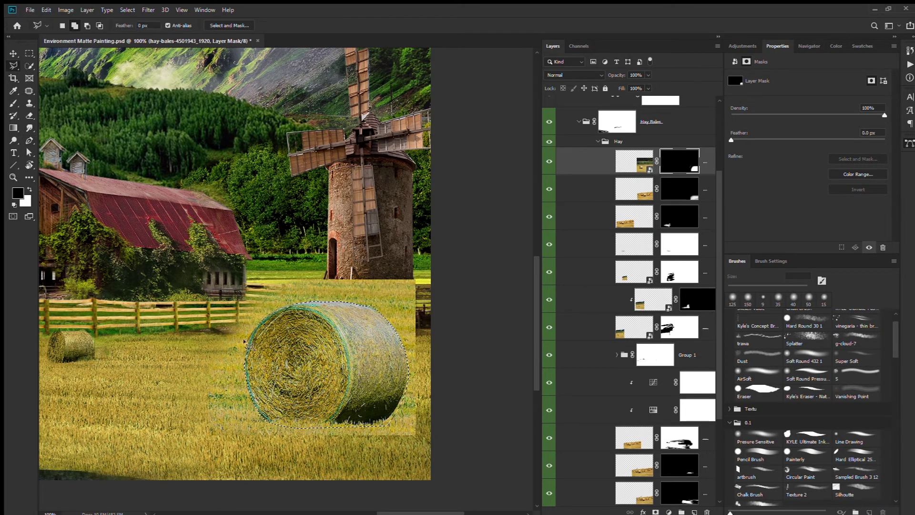
key("x")
key("alt+BackSpace")
key("ctrl+d")
key("b")
key("x")
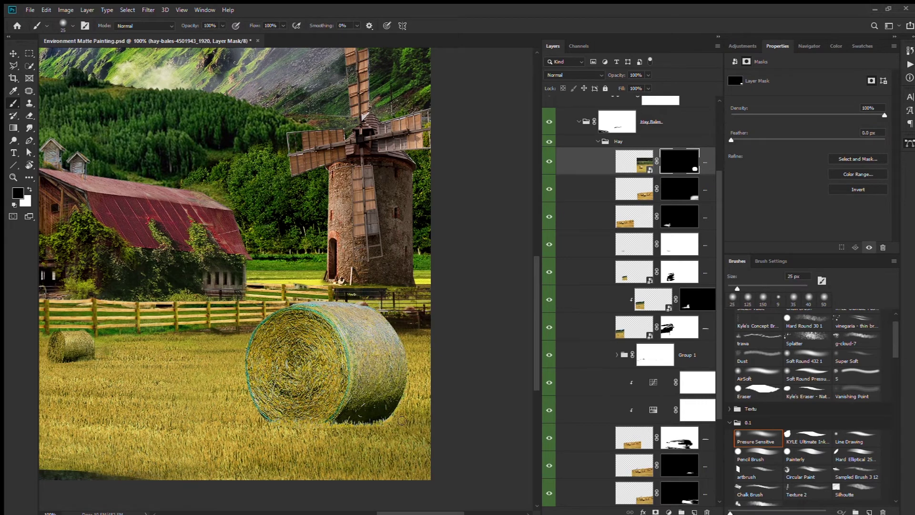
key("ctrl+minus")
key("ctrl+minus")
key("ctrl+minus")
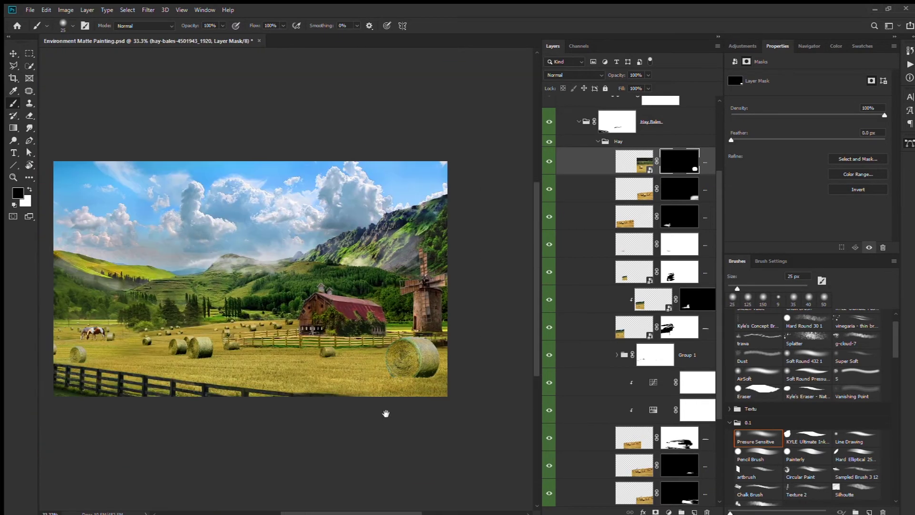
left_click(578, 121)
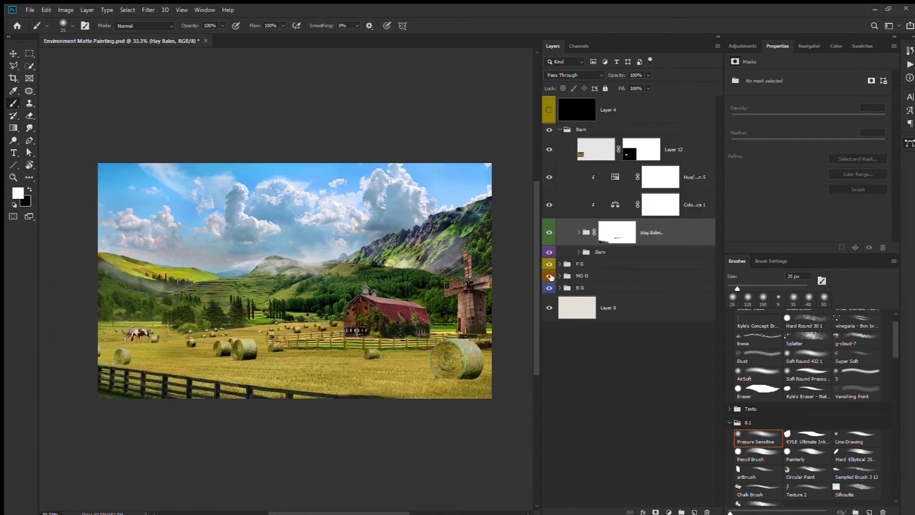
Try a Levels adjustment with deeper shadows, toggle it off, and add a new layer above Barn.
left_click(560, 275)
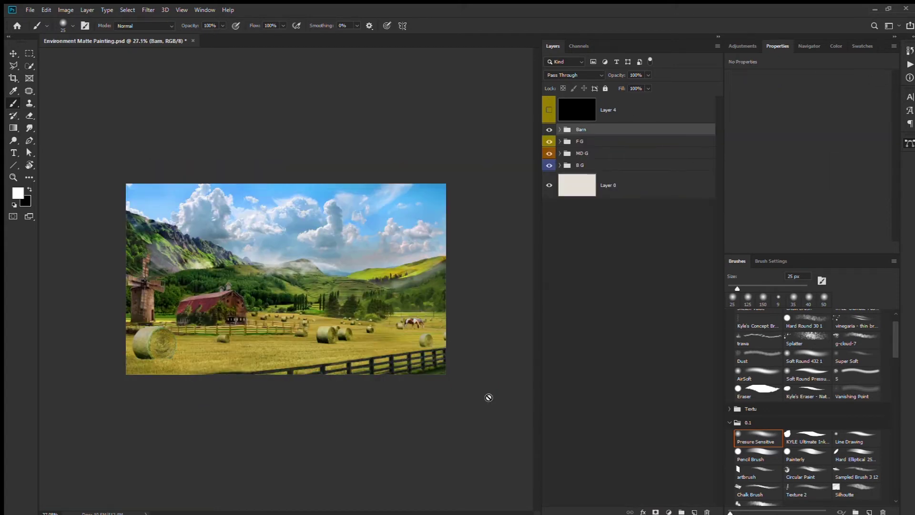
left_click(286, 399, "ctrl")
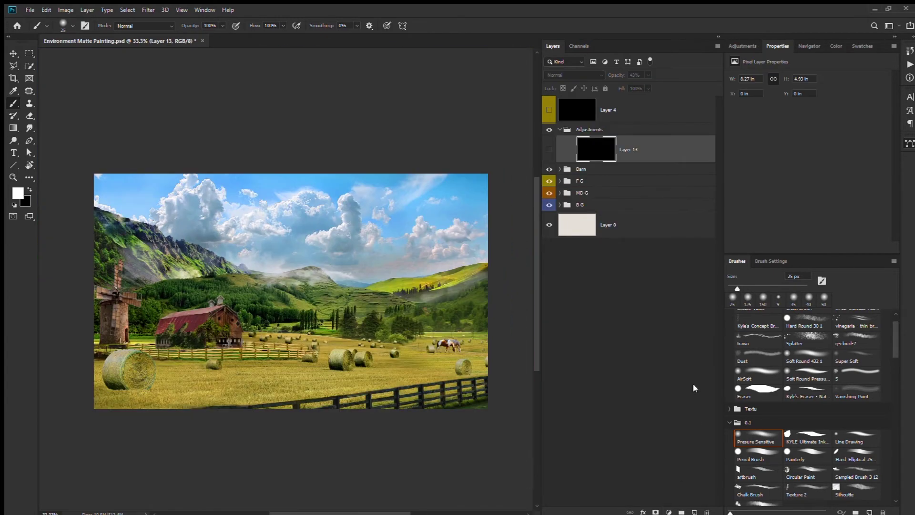
left_click_drag(815, 146, 826, 147)
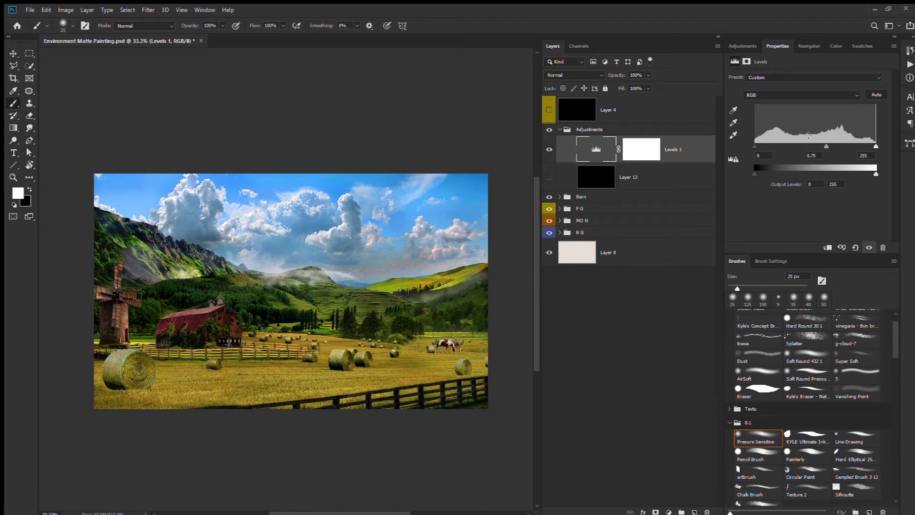
left_click_drag(755, 146, 760, 148)
left_click_drag(824, 145, 821, 146)
left_click(551, 149)
left_click(551, 150)
left_click(551, 149)
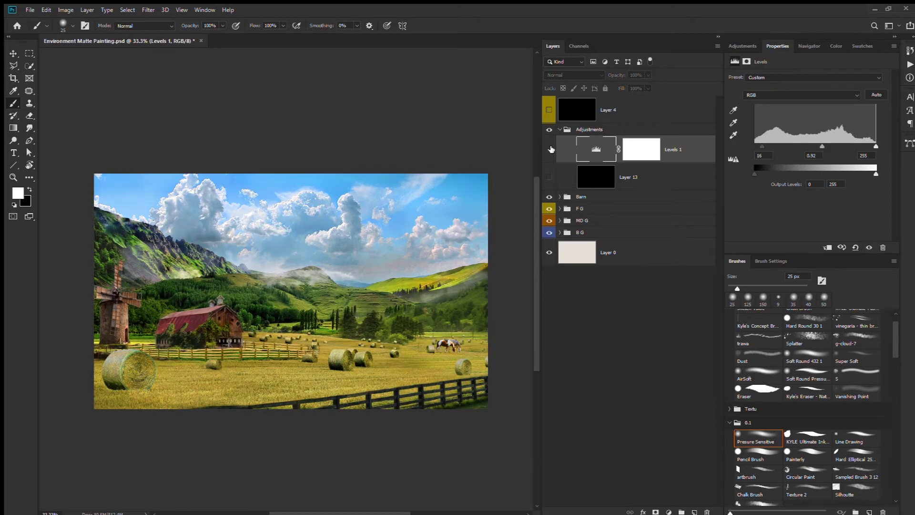
left_click(623, 196)
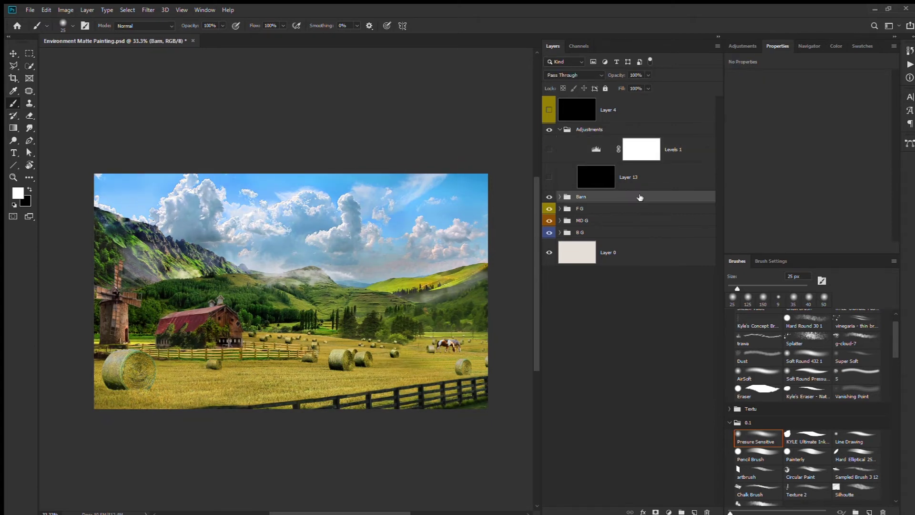
left_click(694, 511)
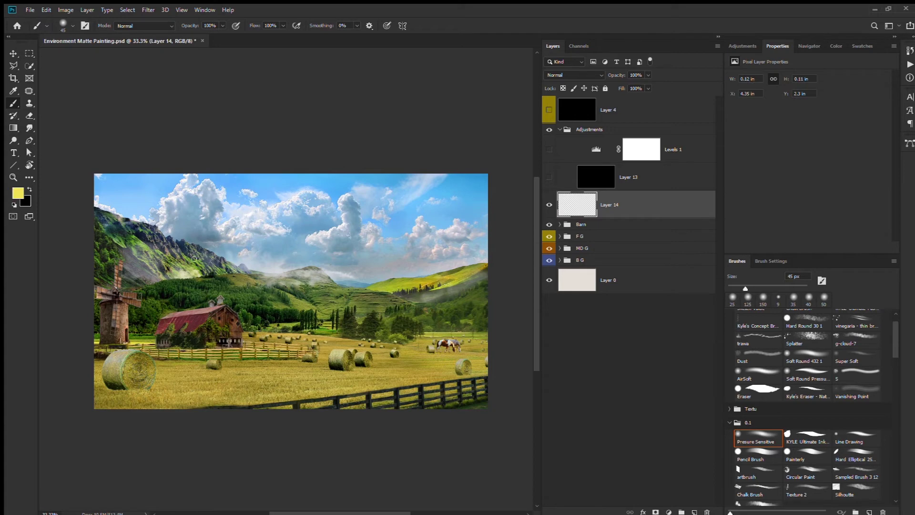
Paint yellow light rays from the ridge, redoing the first strokes, then blur them softly.
mouse_move(165, 234)
left_mouse_down()
mouse_move(258, 393)
mouse_move(215, 377)
left_mouse_up()
mouse_move(165, 234)
left_mouse_down()
mouse_move(333, 401)
mouse_move(400, 353)
left_mouse_up()
left_click_drag(158, 231, 155, 384)
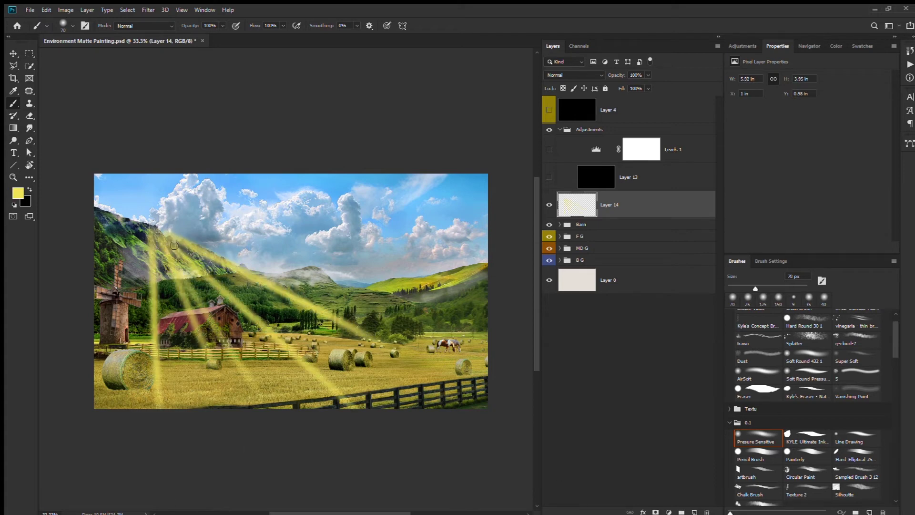
key("ctrl+z")
key("ctrl+z")
mouse_move(198, 234)
left_mouse_down()
mouse_move(410, 405)
mouse_move(144, 357)
left_mouse_up()
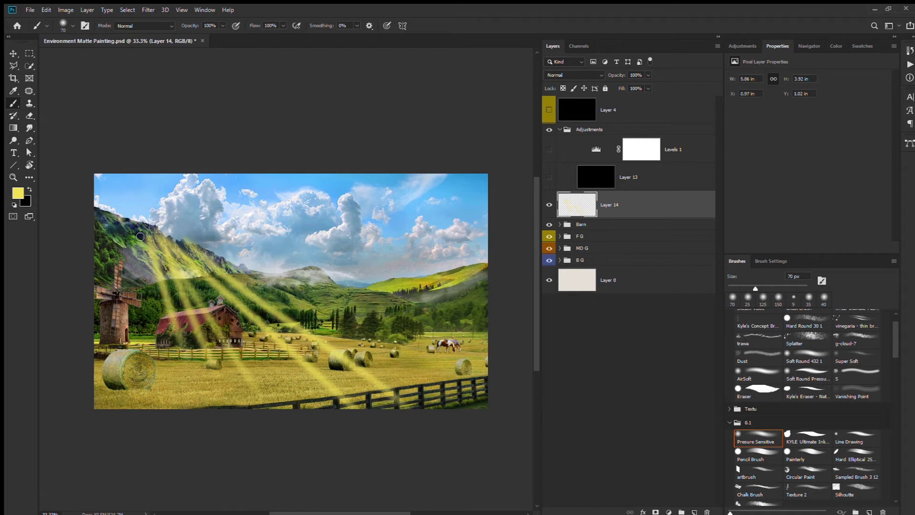
left_click_drag(160, 233, 136, 365)
left_click_drag(196, 239, 353, 348)
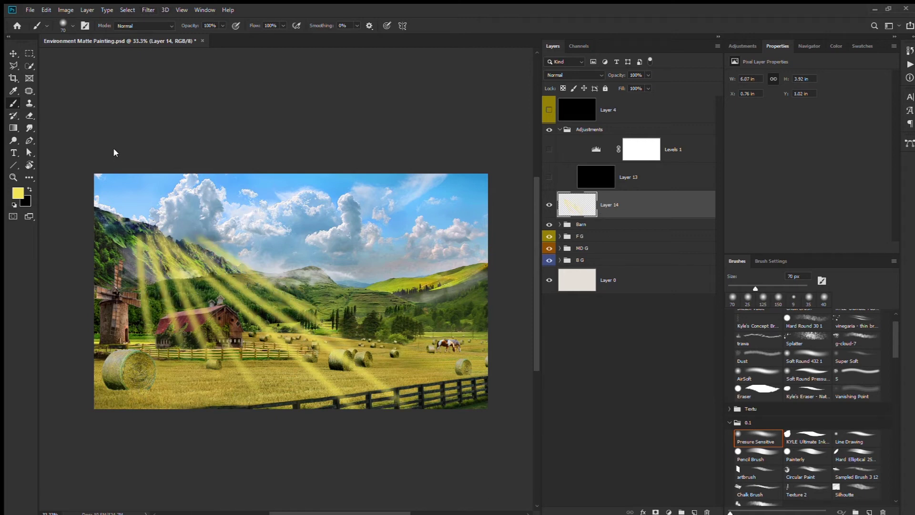
key("ctrl+f")
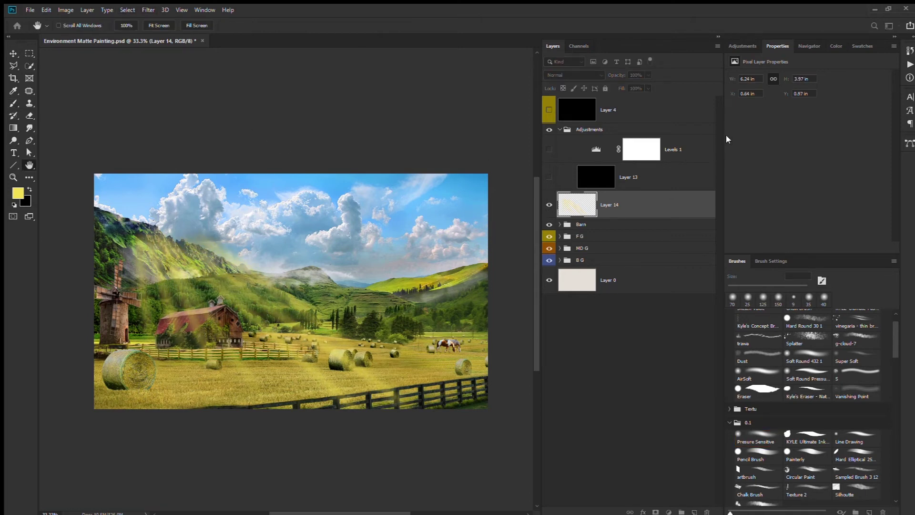
Free Transform the light rays into a perspective fan, narrow at top and wide at bottom.
key("ctrl+t")
left_click_drag(420, 220, 313, 220)
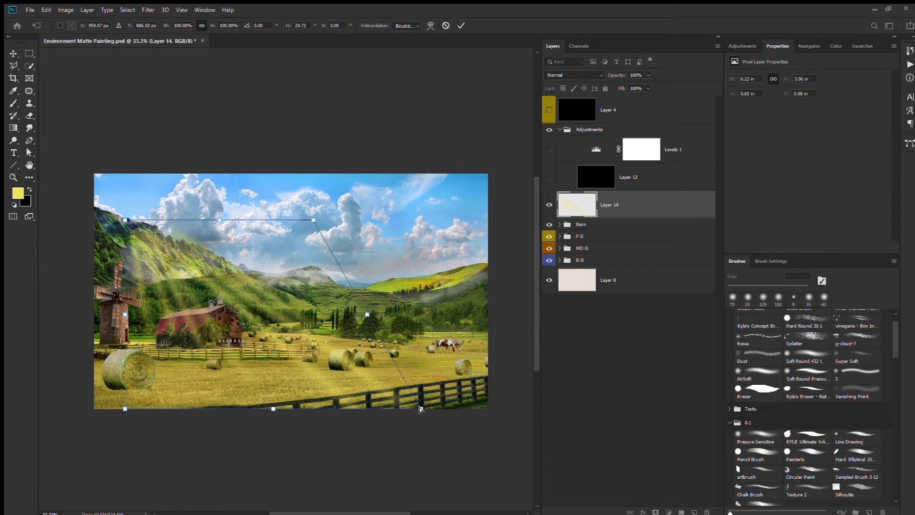
left_click_drag(420, 408, 463, 409)
left_click_drag(125, 220, 188, 220)
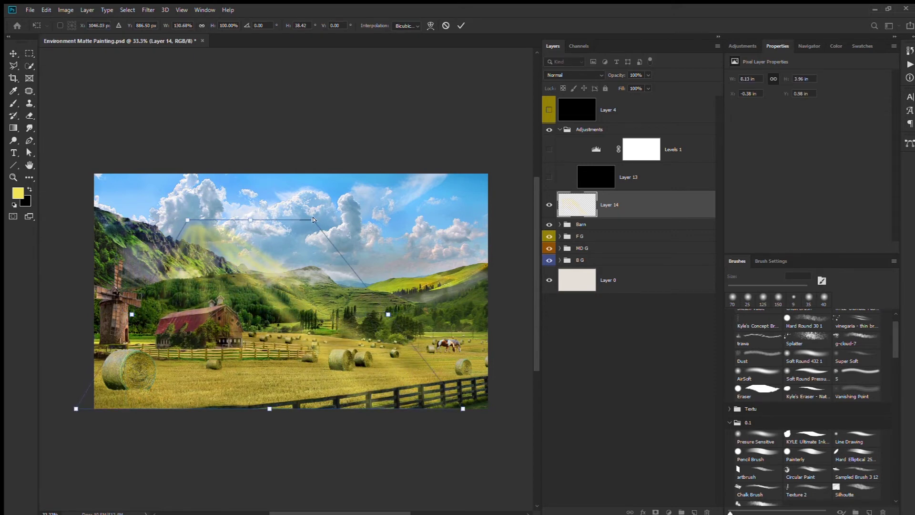
left_click_drag(76, 409, 66, 429)
key("Return")
Paint black on Layer 14's mask to hide the rays over the valley.
key("b")
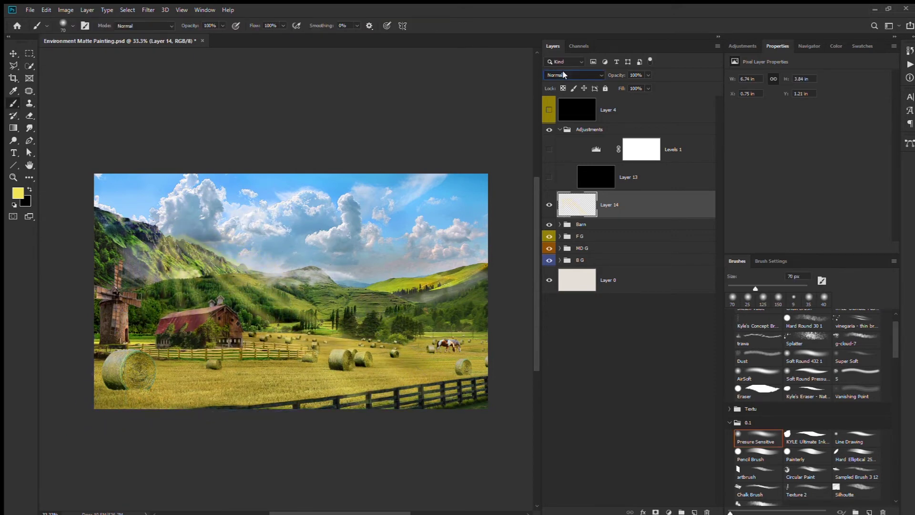
scroll(564, 75, "down", 4)
scroll(564, 75, "down", 3)
scroll(564, 74, "down", 1)
scroll(564, 75, "down", 2)
scroll(564, 75, "down", 1)
scroll(564, 75, "down", 1)
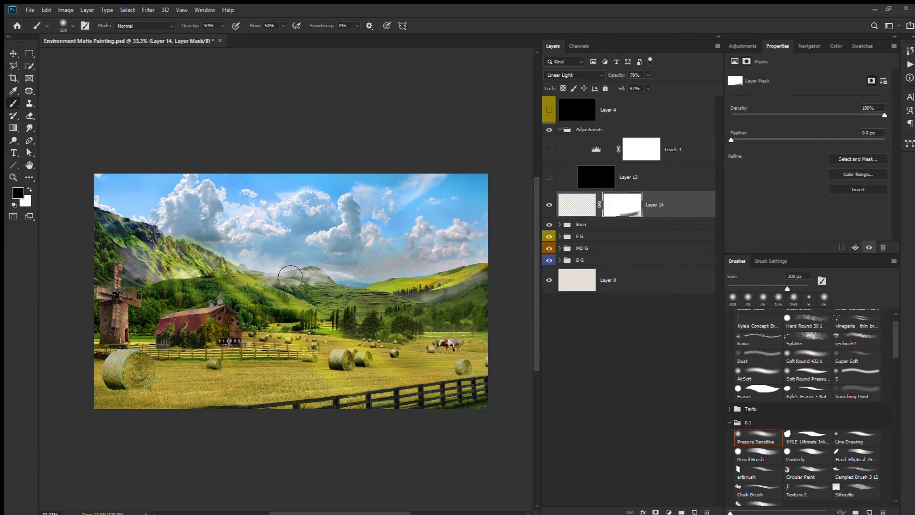
left_click_drag(231, 288, 340, 302)
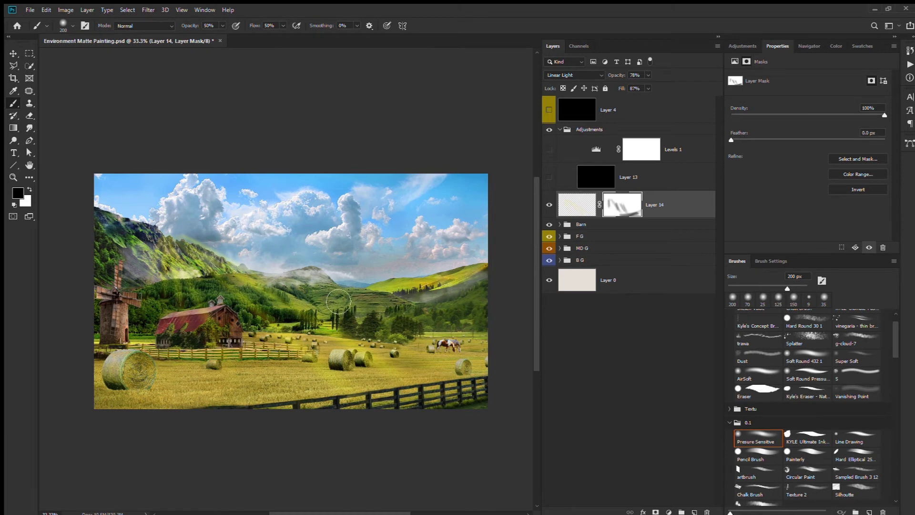
Try a yellow glow over the valley, undo it, and turn on Levels 1.
key("ctrl+2")
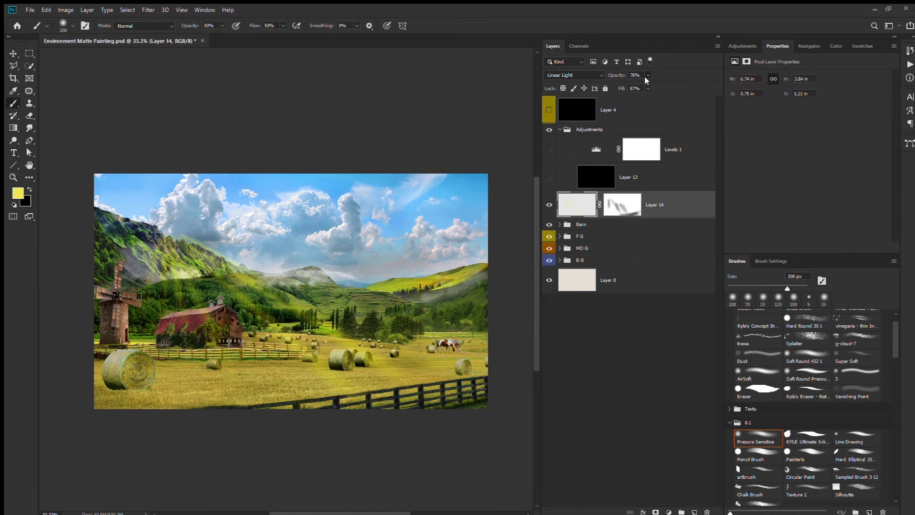
left_click_drag(374, 356, 412, 320)
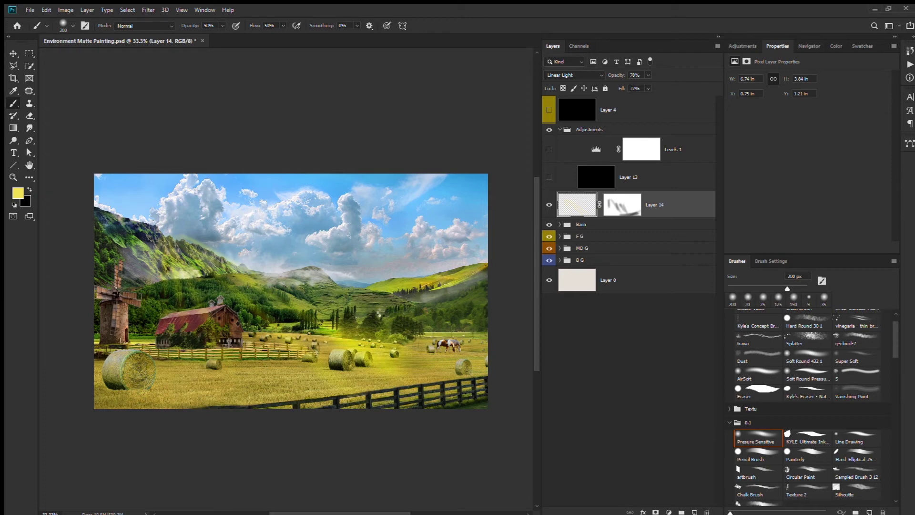
key("ctrl+z")
key("ctrl+backslash")
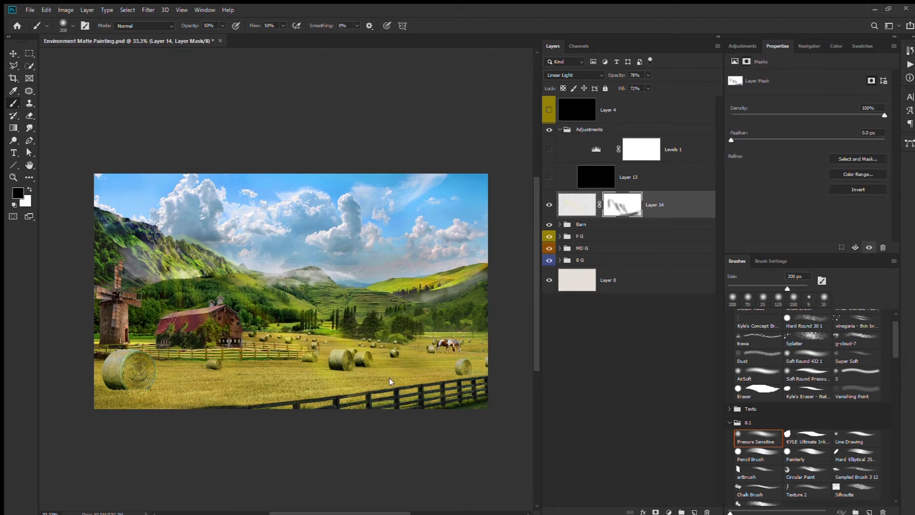
key("ctrl+2")
left_click(549, 149)
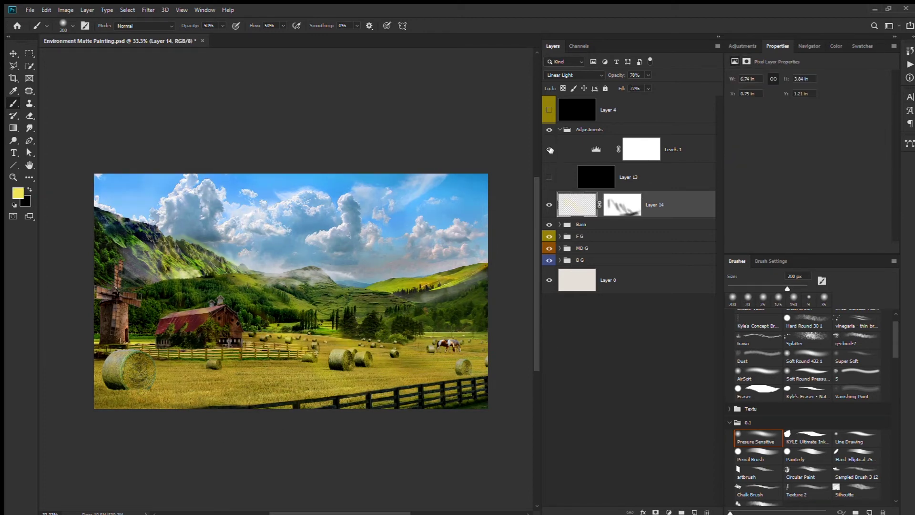
Paint black on the Levels 1 mask over the sky with a 400–600 px brush.
left_click(642, 149)
left_click(802, 454)
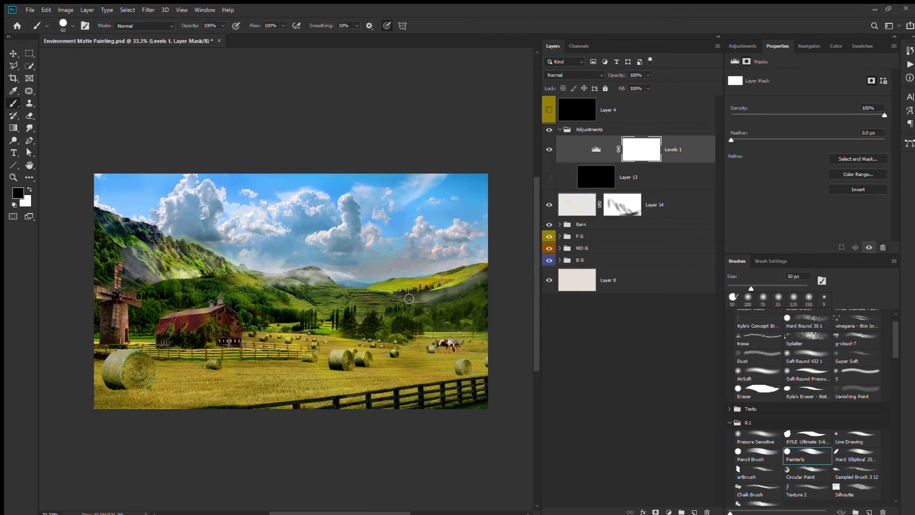
key("bracketright")
key("bracketright")
key("bracketright")
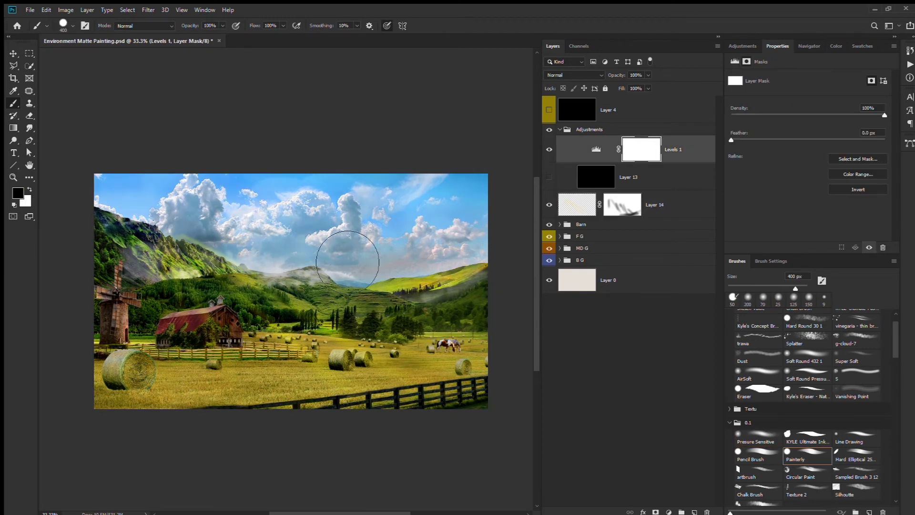
left_click_drag(347, 262, 405, 252)
key("bracketright")
key("bracketright")
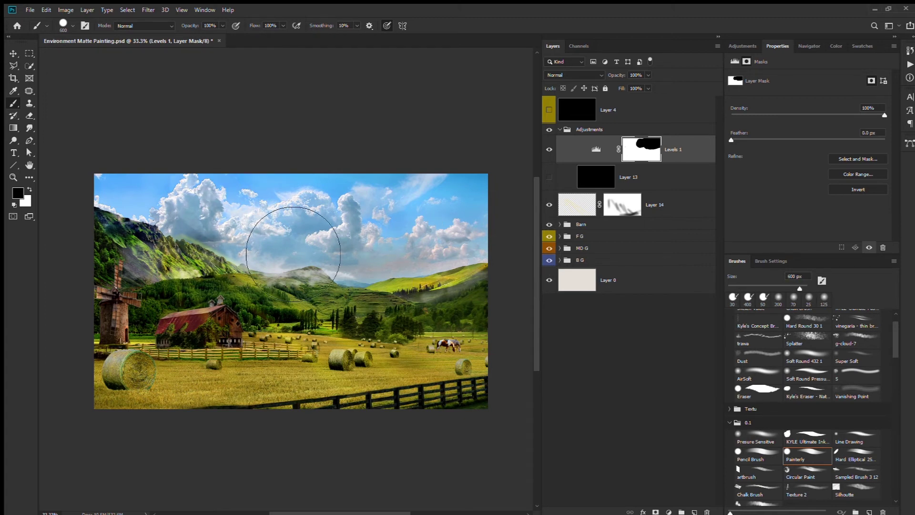
left_click_drag(293, 254, 405, 266)
key("bracketleft")
key("bracketleft")
key("bracketleft")
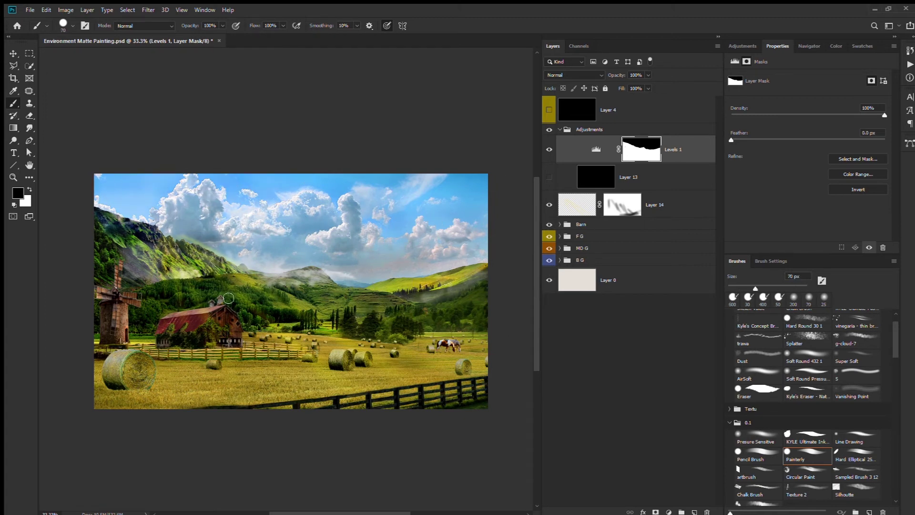
Set the Levels 1 midtone slider to about 0.82 and touch up the mask near the right hills.
left_click(595, 152)
left_click_drag(824, 146, 826, 147)
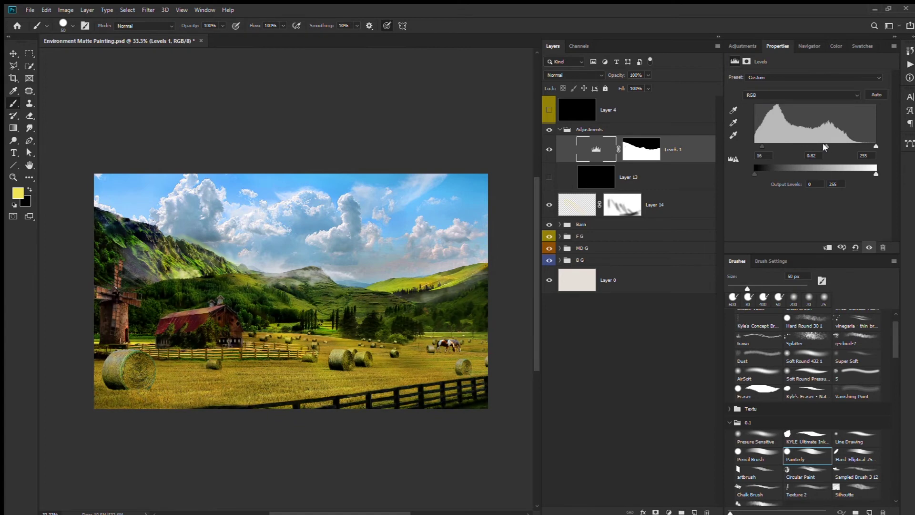
left_click_drag(826, 147, 820, 146)
left_click(642, 149)
key("d")
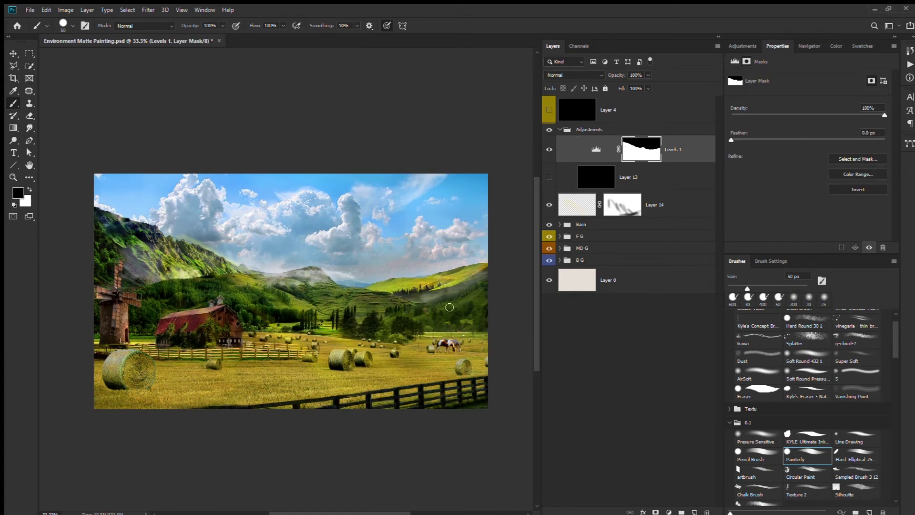
left_click_drag(442, 293, 407, 306)
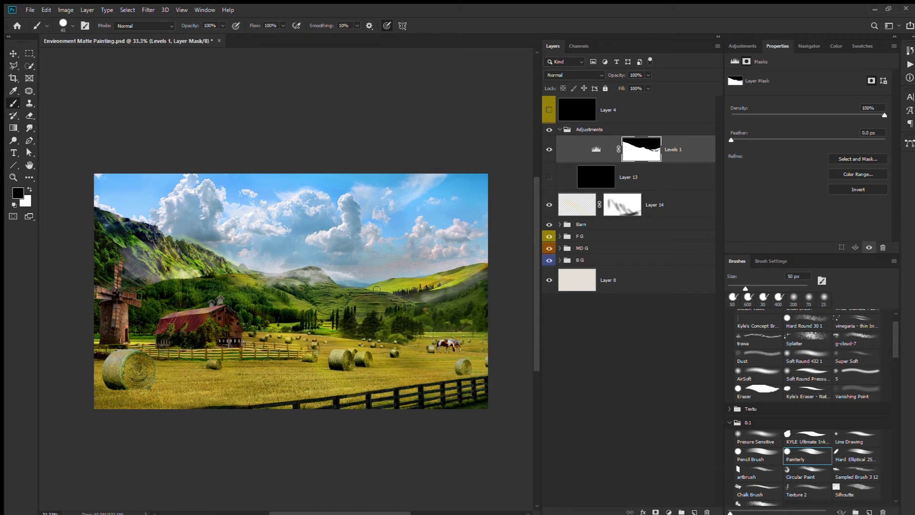
Compare the image with and without Levels 1 and the sun rays layer.
left_click(550, 150)
left_click(549, 150)
left_click(616, 205)
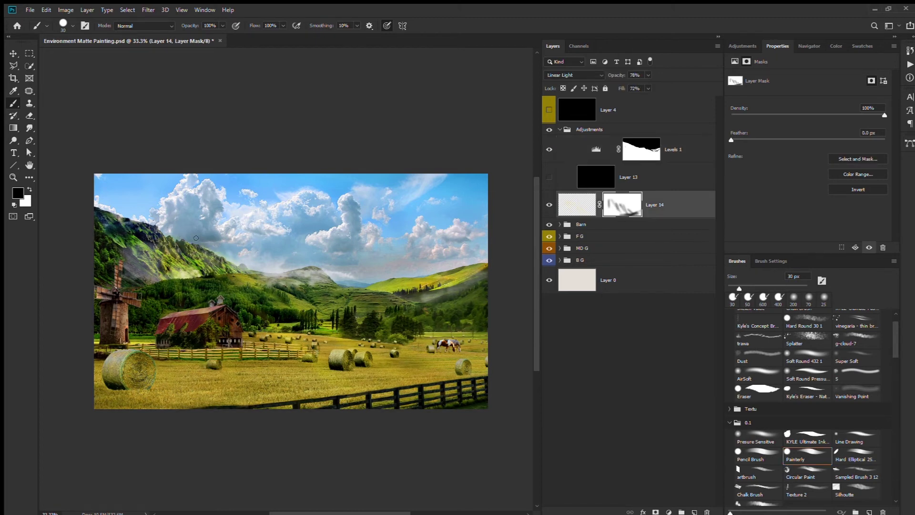
double_click(549, 205)
left_click(549, 204)
Hide the sun rays, enable Levels 2, and copy the right hay bale to Layer 21 with Layer 20's mask.
double_click(549, 205)
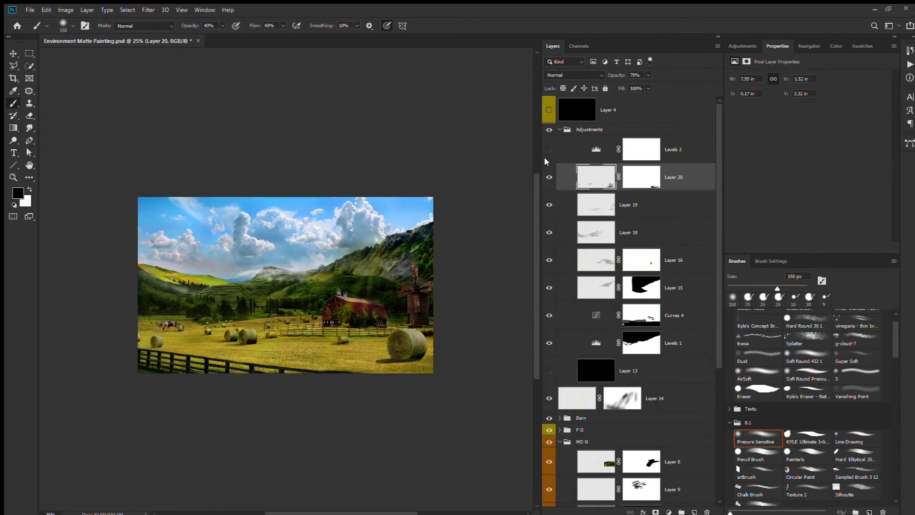
left_click(550, 149)
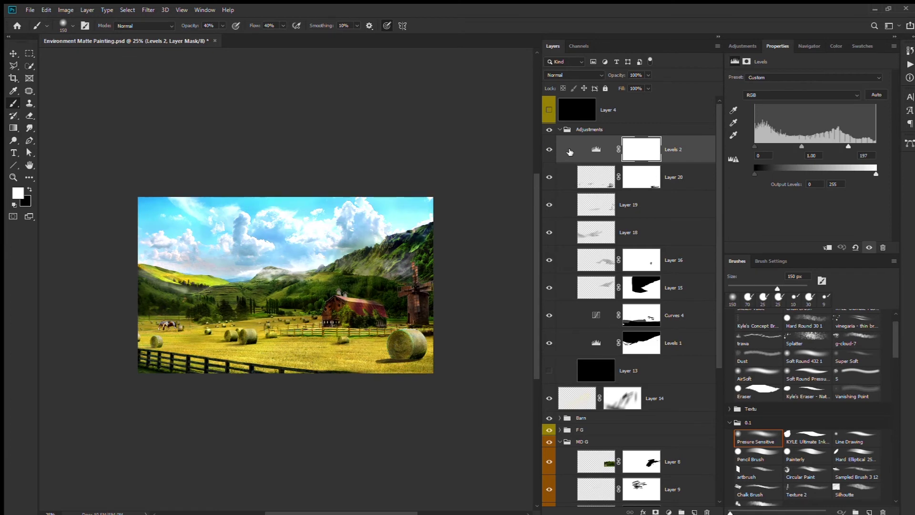
left_click(596, 177)
key("x")
key("m")
left_click_drag(372, 326, 431, 367)
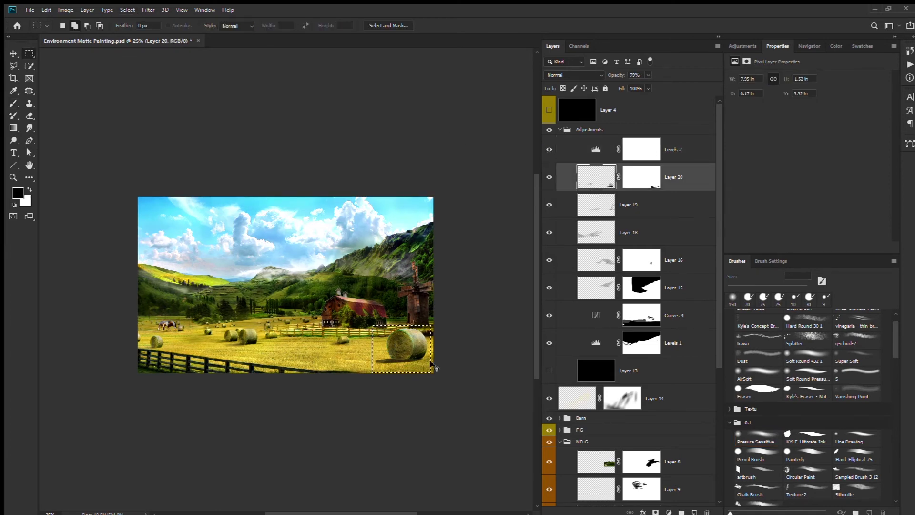
key("ctrl+j")
left_click(558, 205)
left_click(549, 177)
left_click(596, 177)
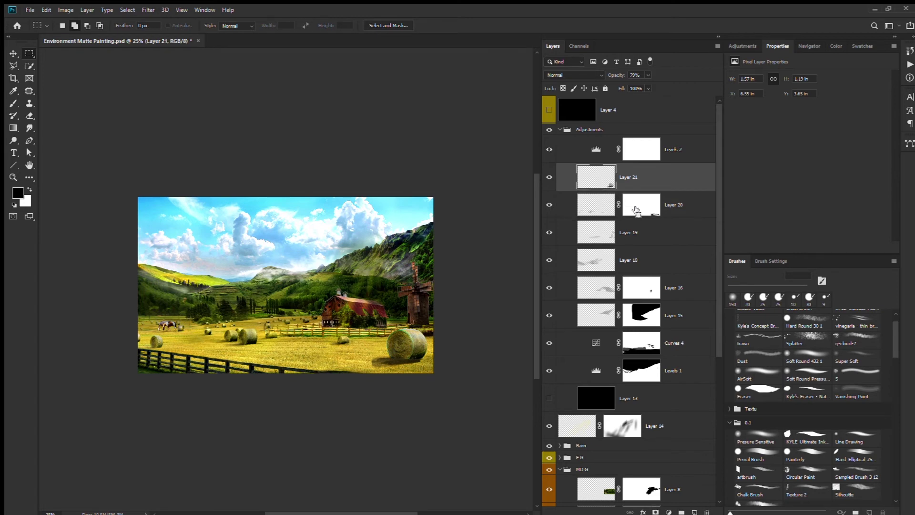
left_click_drag(629, 213, 642, 177)
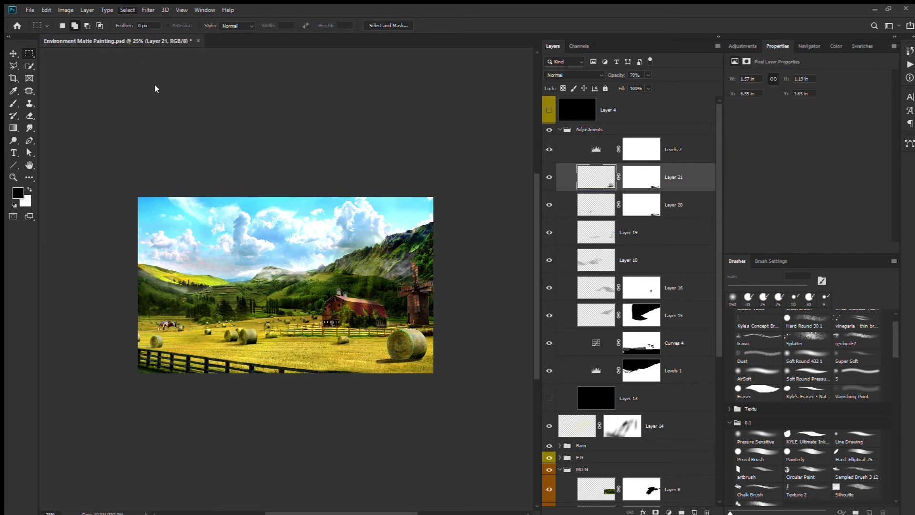
Duplicate Levels 2, invert the copy's mask to black, and ready an 80 px brush.
key("h")
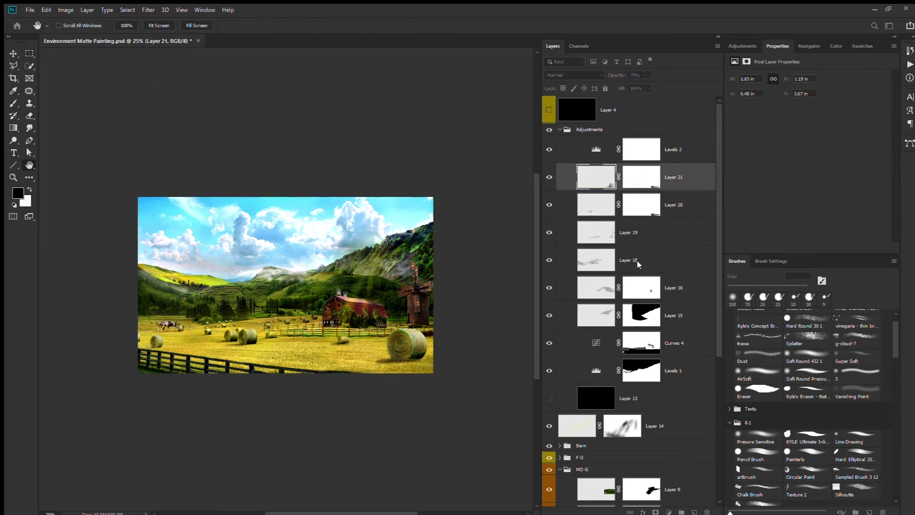
scroll(291, 418, "down", 1)
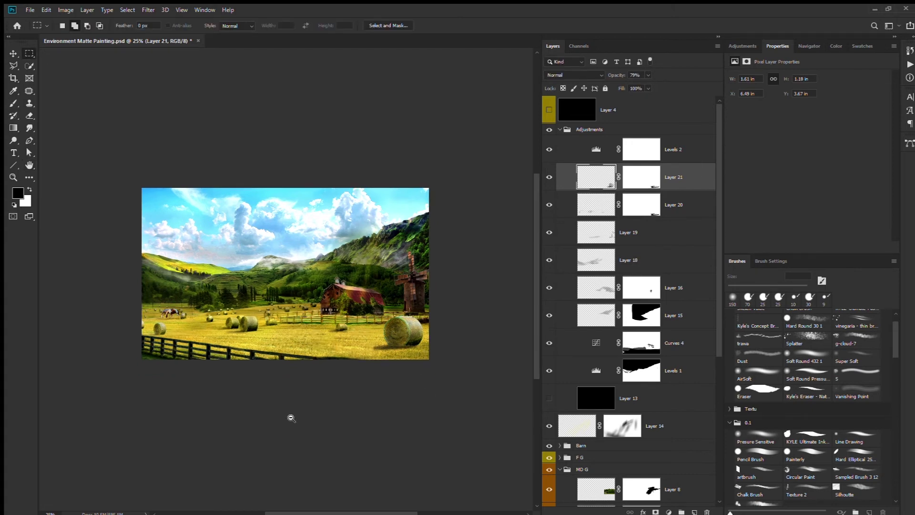
left_click(677, 149)
key("ctrl+j")
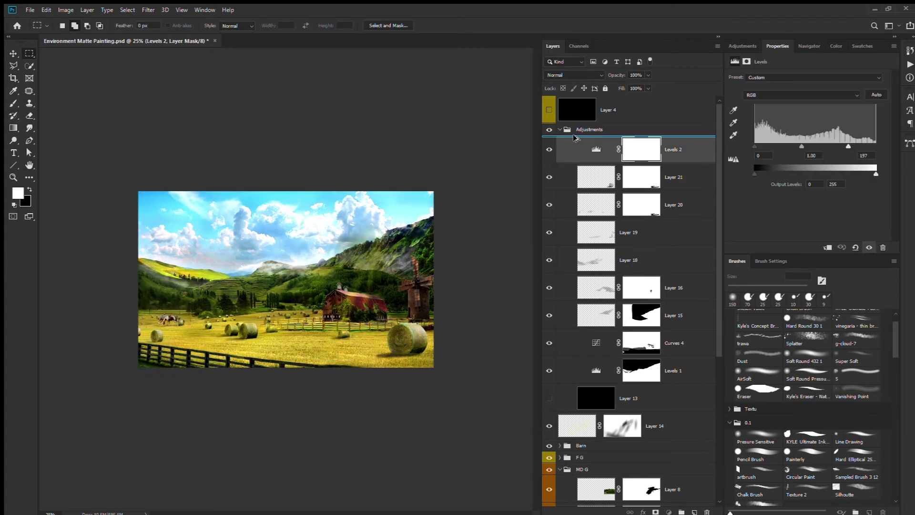
left_click(642, 149)
key("ctrl+i")
key("b")
key("ctrl+plus")
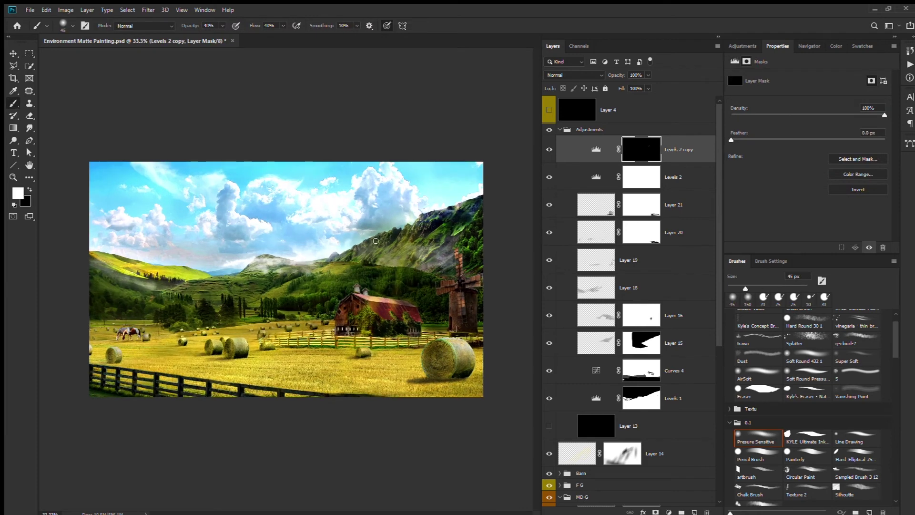
key("bracketright")
key("bracketright")
key("bracketright")
left_click(548, 110)
key("bracketleft")
key("bracketleft")
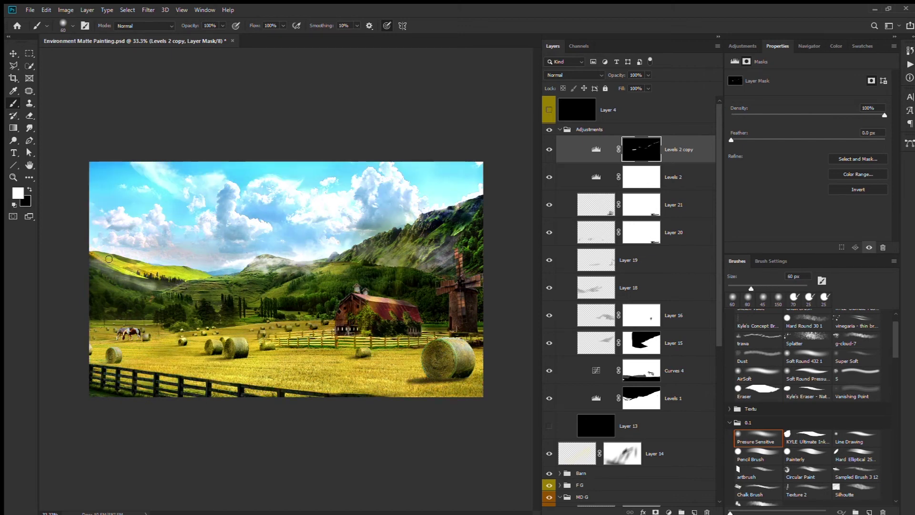
key("x")
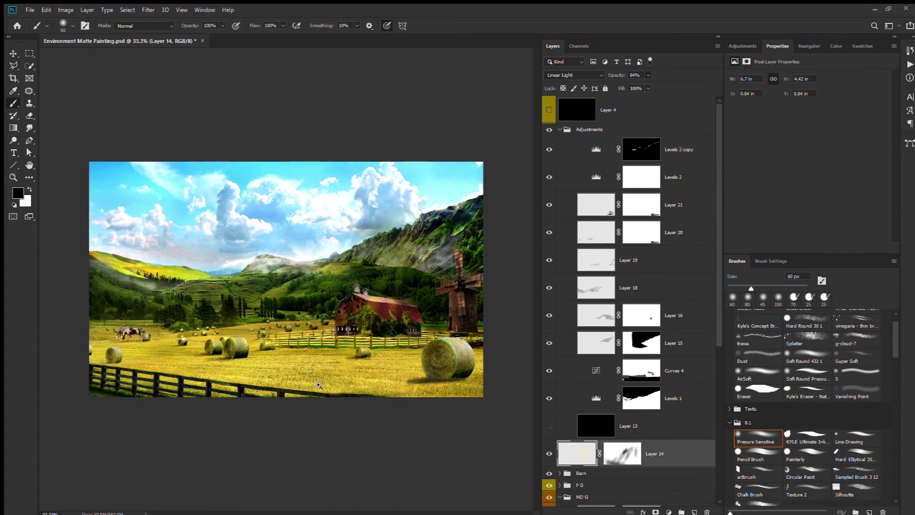
Paint white mist across the left valley and soft haze near the windmill on Layer 17.
key("x")
left_click_drag(179, 291, 203, 286)
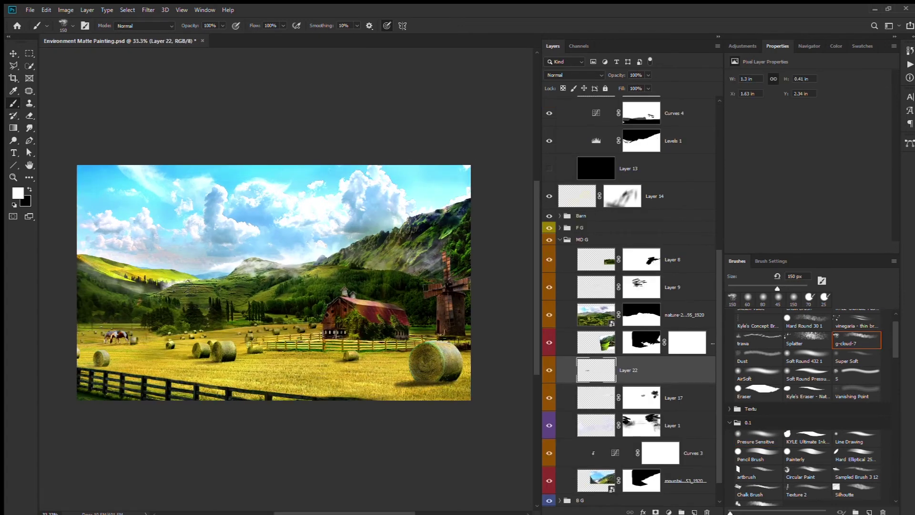
left_click_drag(131, 301, 175, 292)
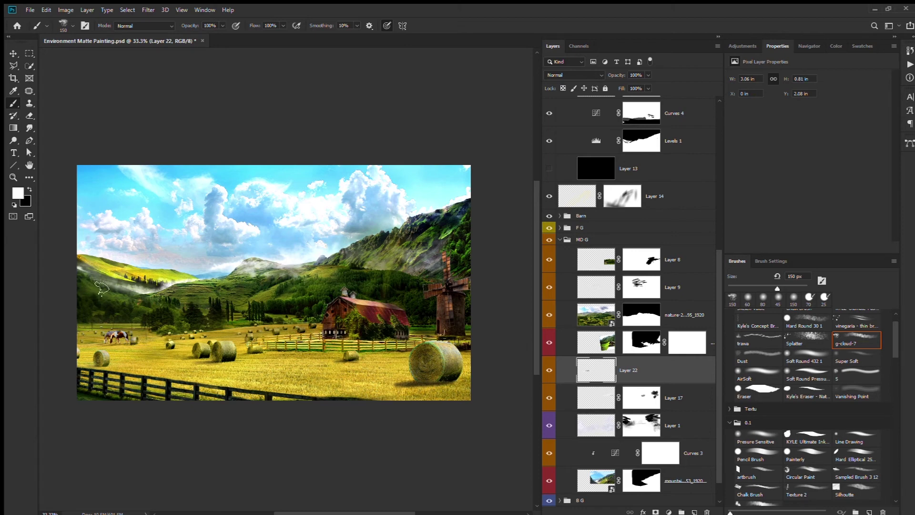
left_click_drag(175, 290, 217, 312)
key("]")
key("]")
key("]")
mouse_move(648, 75)
left_mouse_down()
mouse_move(633, 86)
mouse_move(637, 97)
left_mouse_up()
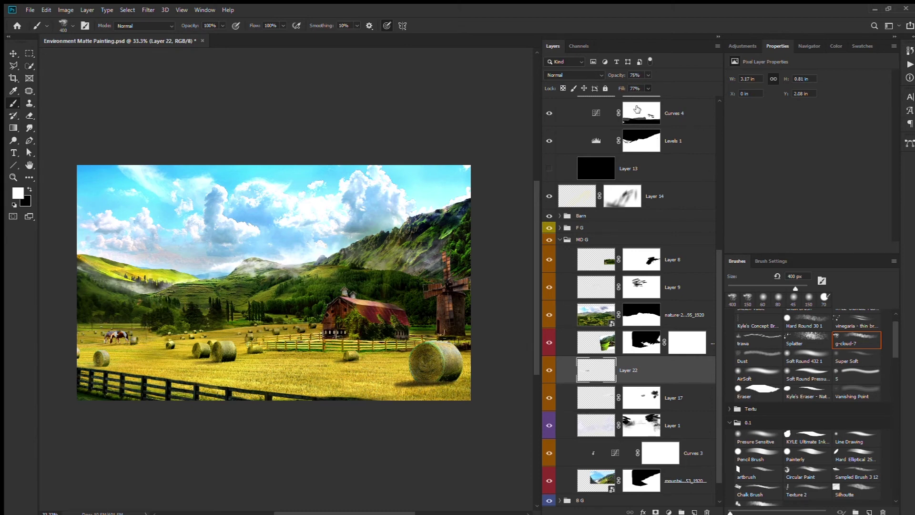
left_click(557, 398)
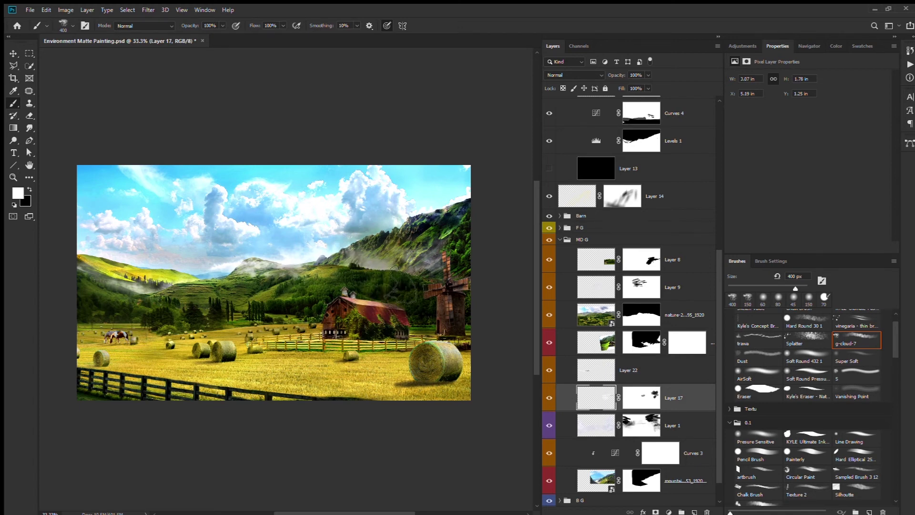
left_click_drag(441, 295, 479, 296)
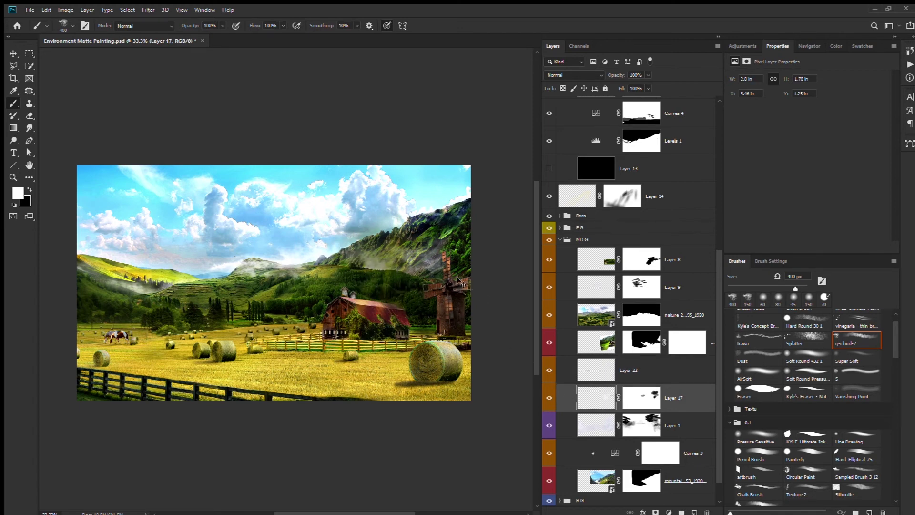
Create a new layer and paint faint mist around the windmill.
left_click(664, 379)
key("ctrl+shift+alt+n")
mouse_move(395, 291)
left_mouse_down()
mouse_move(487, 279)
mouse_move(334, 296)
left_mouse_up()
scroll(634, 286, "up", 2)
left_click_drag(648, 75, 617, 90)
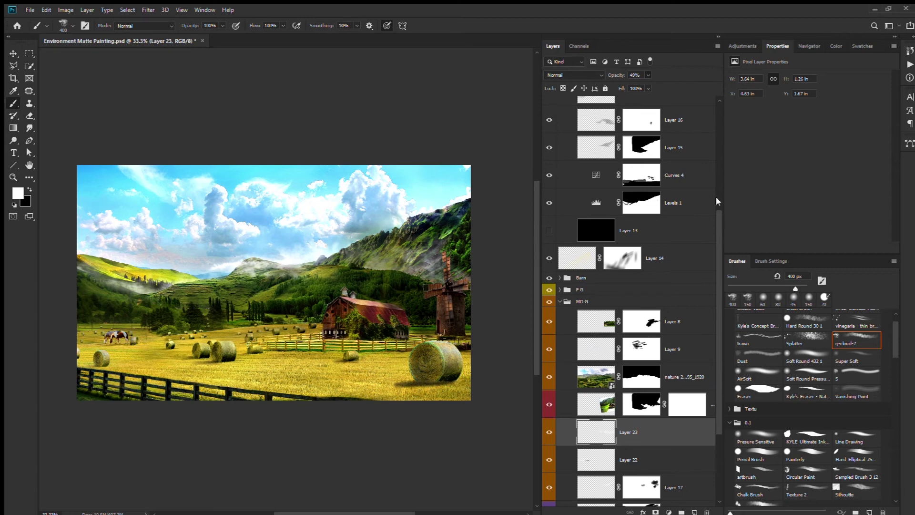
scroll(634, 157, "up", 4)
Skew Layer 17's haze with Free Transform to follow the right mountain slope.
double_click(550, 353)
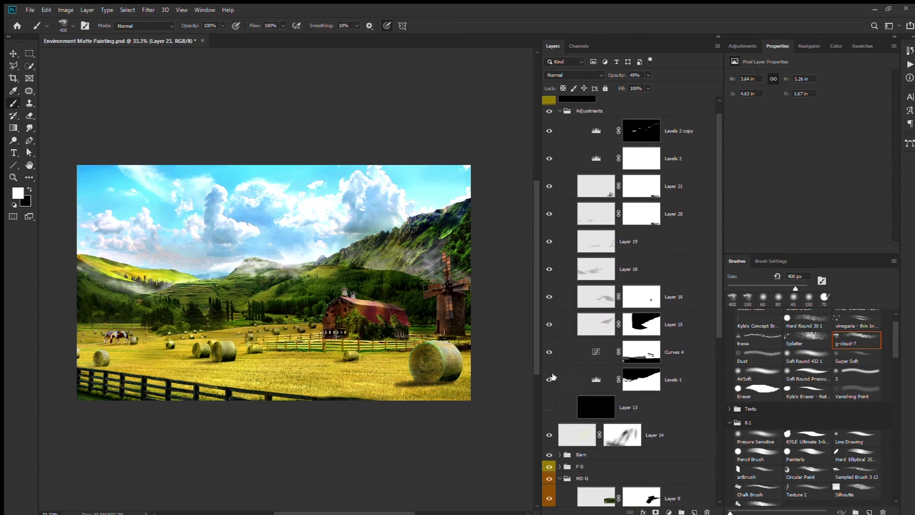
double_click(550, 380)
left_click(466, 237, "ctrl")
key("ctrl+t")
left_click_drag(466, 237, 469, 212)
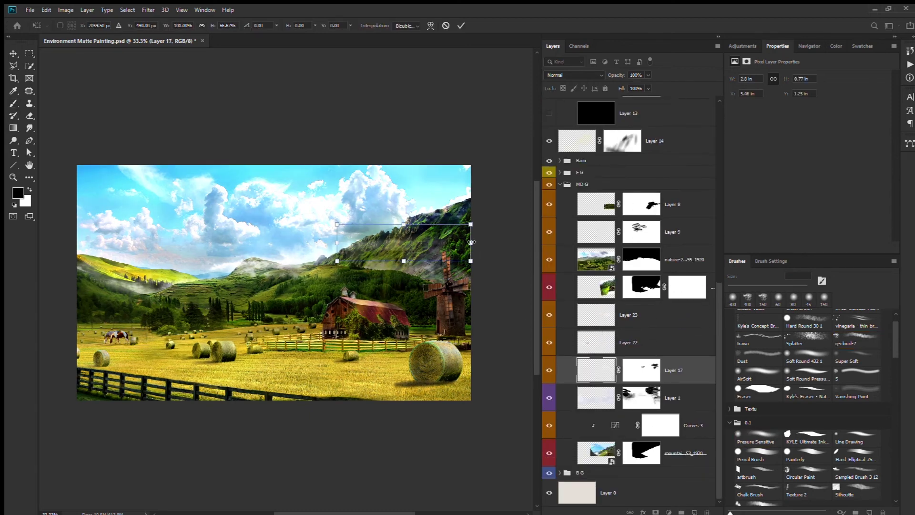
mouse_move(430, 247)
left_mouse_down()
mouse_move(437, 245)
mouse_move(420, 241)
left_mouse_up()
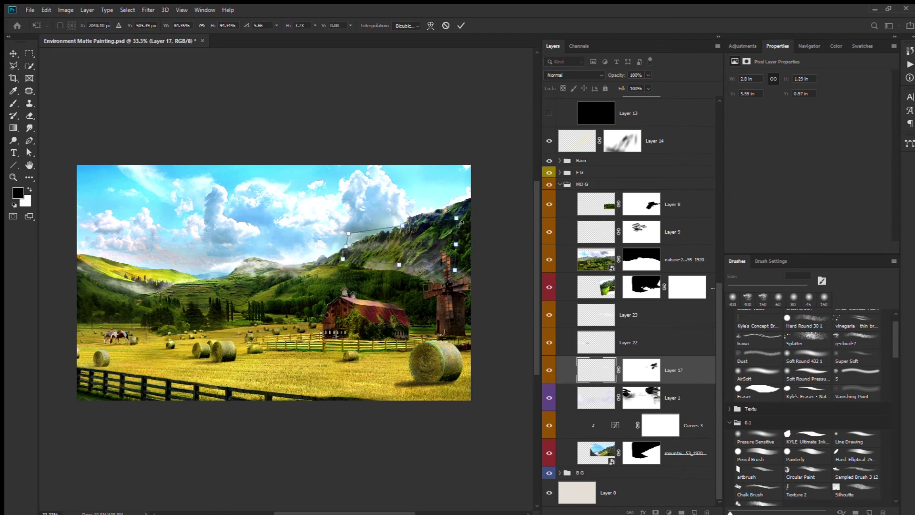
key("Return")
key("b")
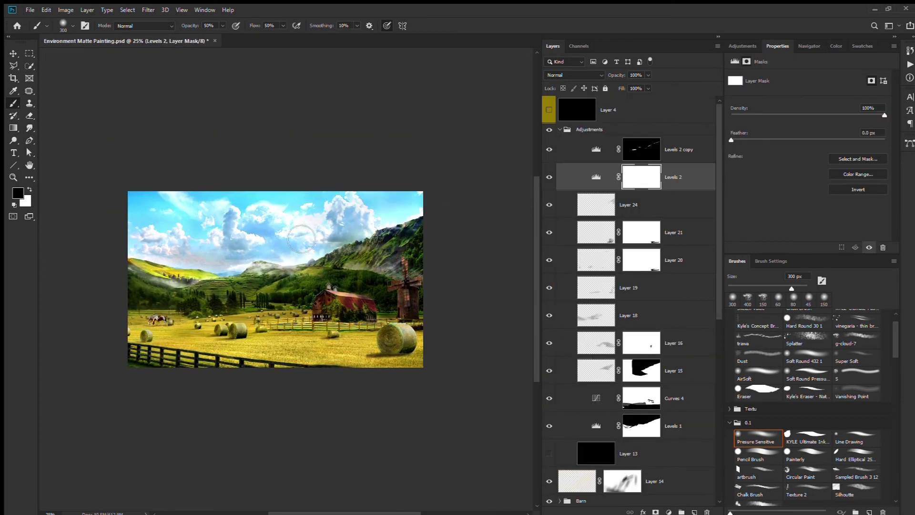
Paint the Levels 2 mask over the sky and hills, and turn off the black Layer 4 overlay.
mouse_move(236, 271)
left_mouse_down()
mouse_move(296, 208)
mouse_move(455, 205)
left_mouse_up()
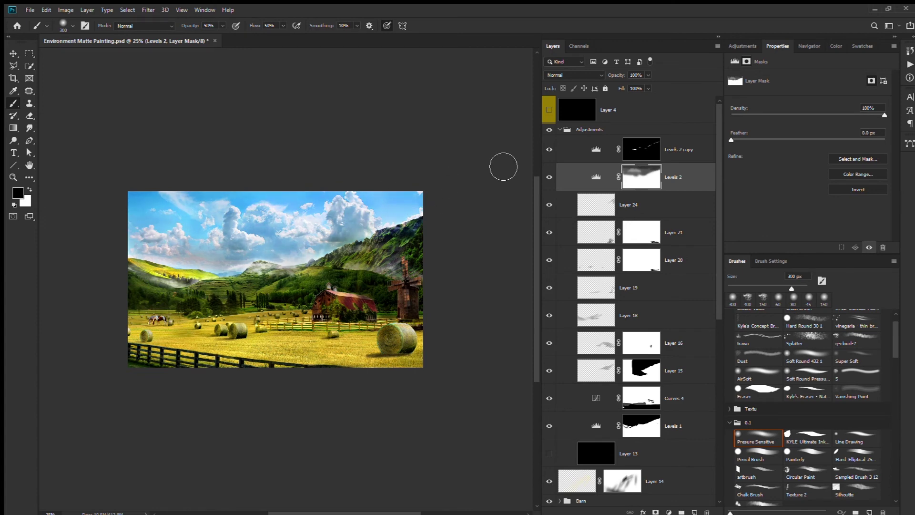
left_click(550, 178)
left_click(551, 177)
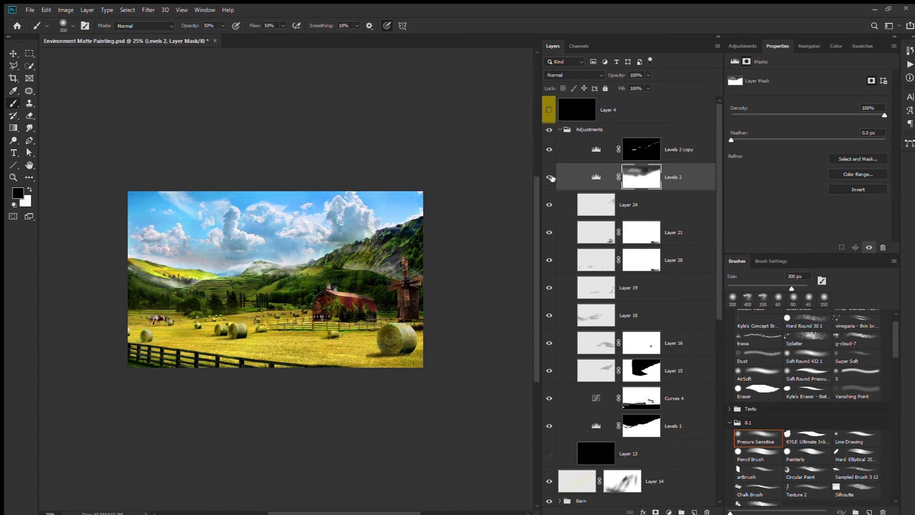
left_click(550, 109)
left_click(596, 177)
left_click(639, 149)
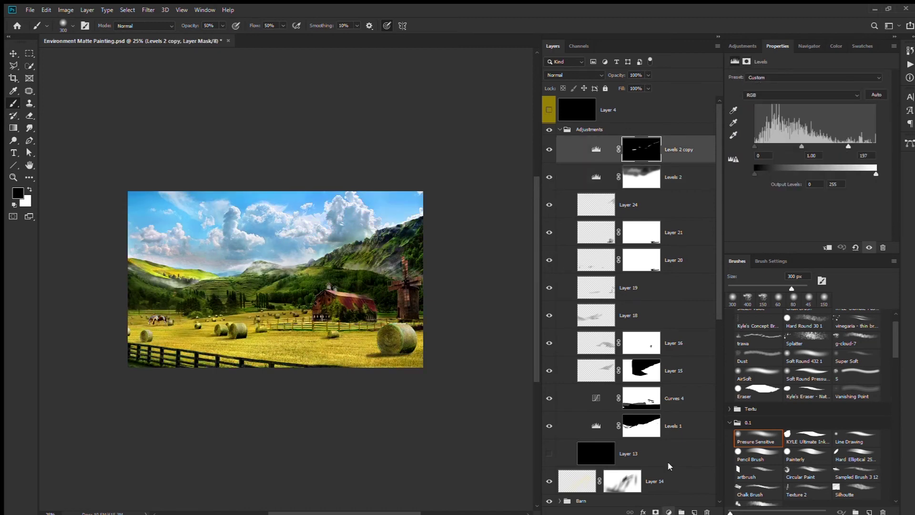
Add a Color Lookup adjustment set to 3Strip.look and duplicate it.
left_click(669, 512)
left_click(696, 444)
scroll(823, 73, "down", 1)
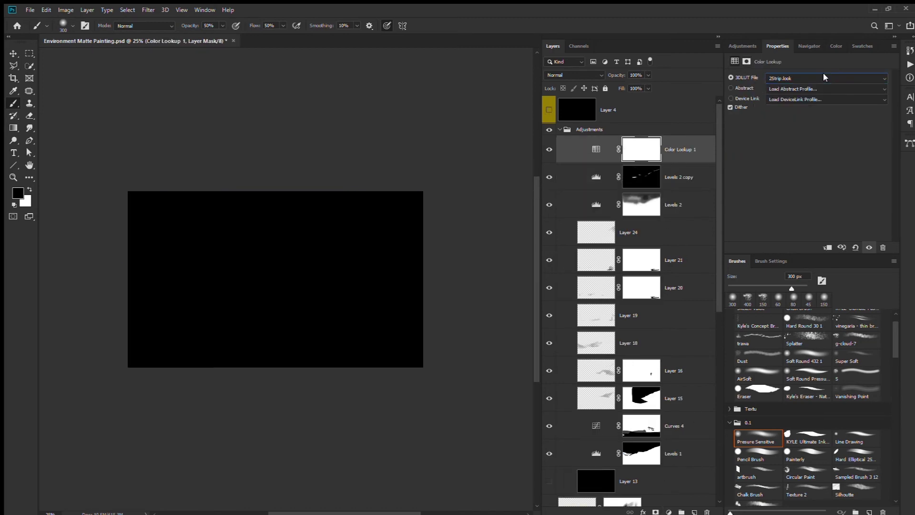
key("ctrl+j")
left_click(596, 343)
Darken the windmill with a short, small-brush stroke.
key("ctrl+plus")
key("ctrl+plus")
key("bracketleft")
key("bracketleft")
key("bracketleft")
left_click_drag(517, 311, 518, 324)
key("ctrl+minus")
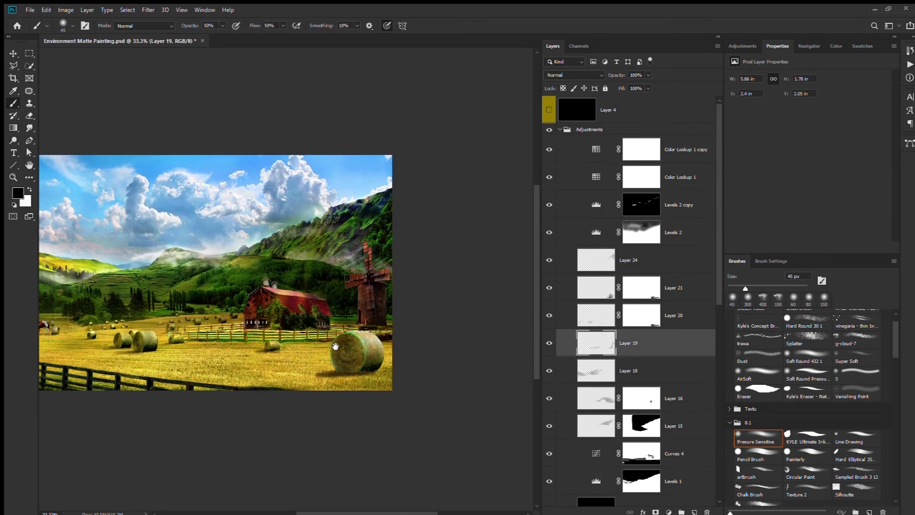
key("ctrl+minus")
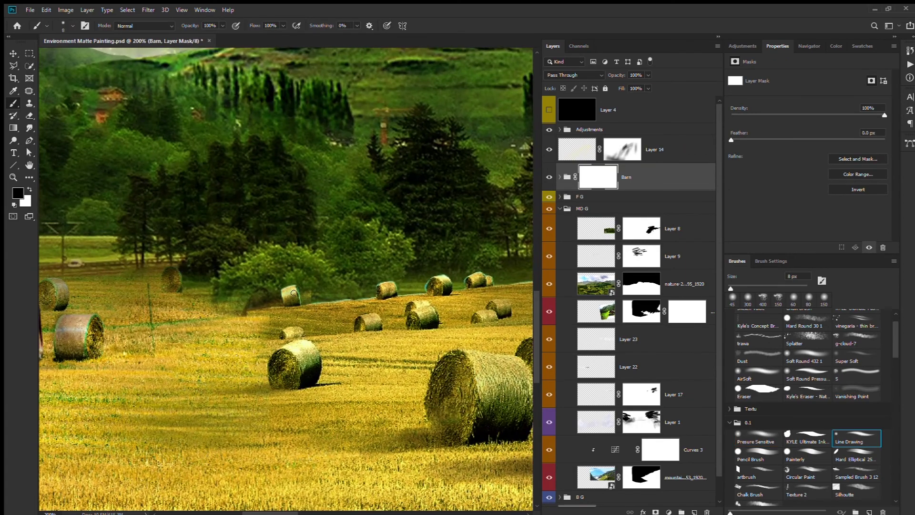
Reveal a grazing horse through the Barn group mask and clean up around its head.
left_click_drag(250, 295, 228, 333)
left_click_drag(286, 296, 286, 348)
key("x")
mouse_move(231, 317)
left_mouse_down()
mouse_move(219, 355)
mouse_move(303, 329)
mouse_move(259, 354)
mouse_move(261, 337)
left_mouse_up()
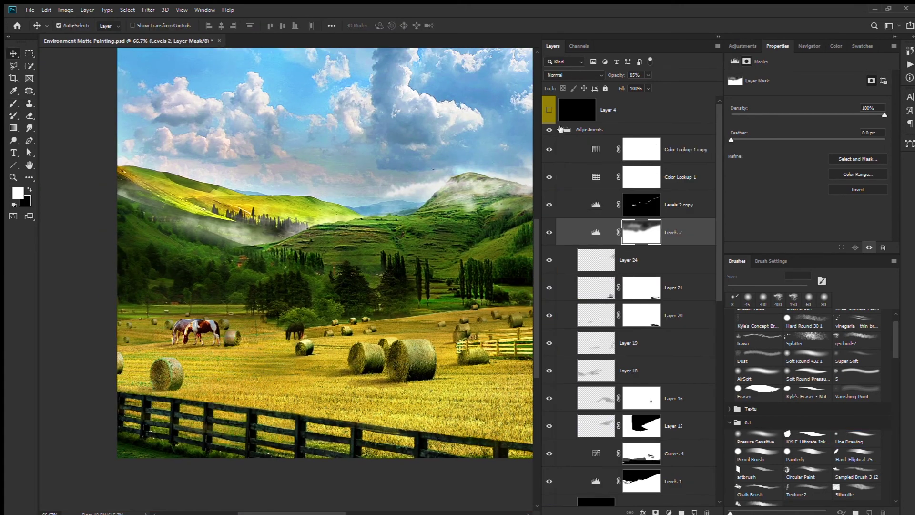
left_click(561, 128)
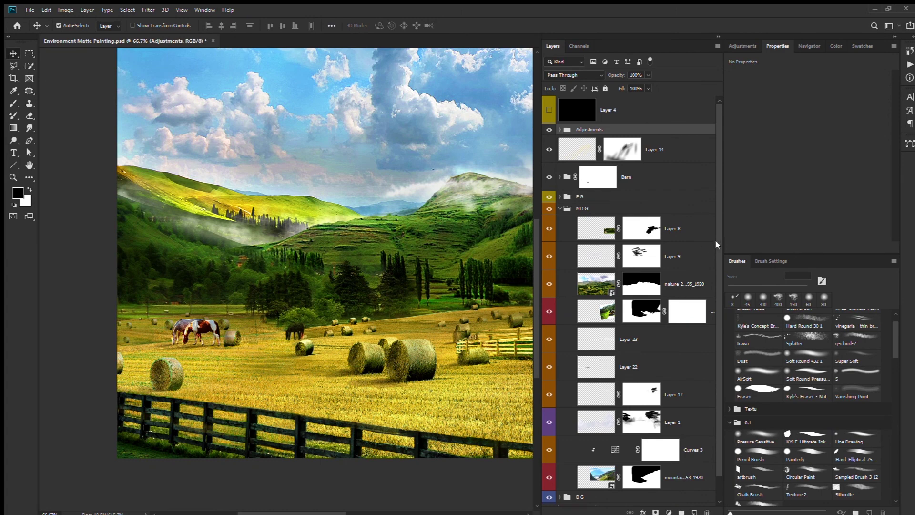
Expand the Barn group and select the barn image Layer 12.
scroll(718, 284, "down", 1)
left_click(560, 152)
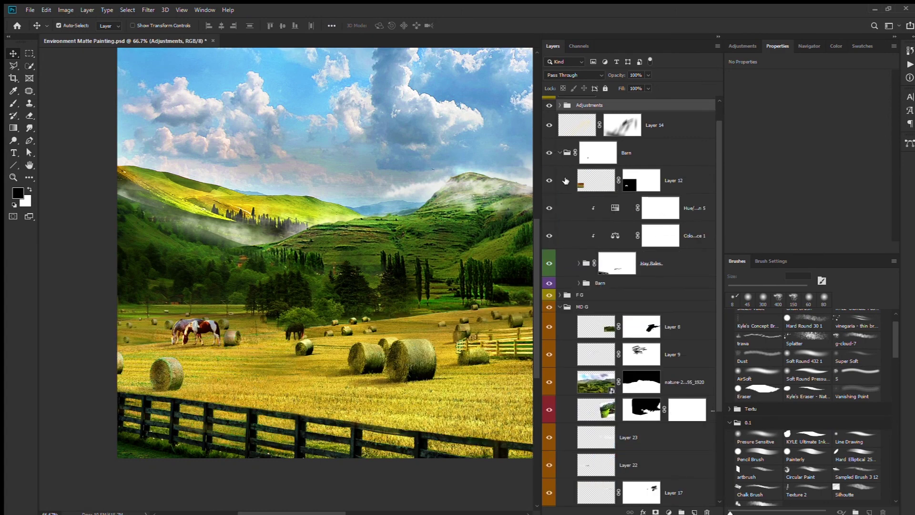
left_click(677, 181)
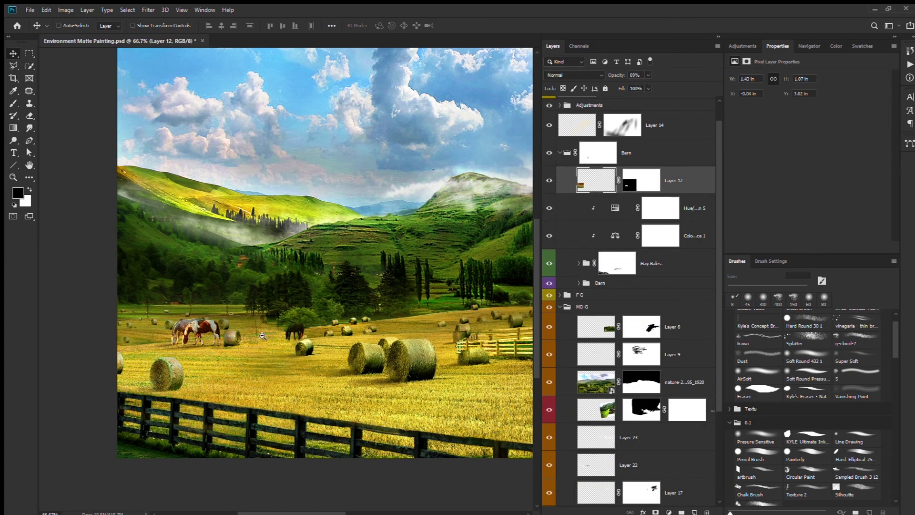
scroll(263, 336, "down", 2)
scroll(238, 343, "up", 3)
scroll(224, 353, "down", 2)
scroll(213, 358, "up", 1)
left_click_drag(213, 358, 204, 361)
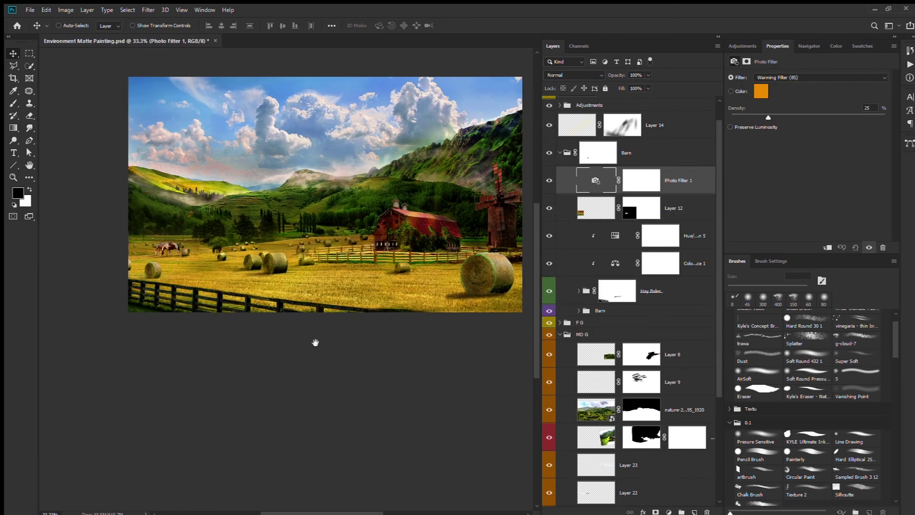
Compare the warming Photo Filter 1 on and off, then delete it.
left_click(550, 181)
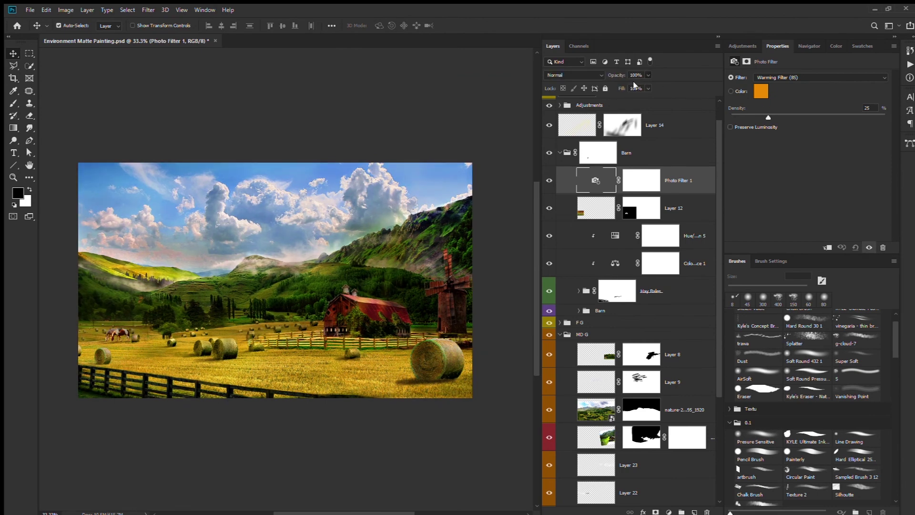
left_click(550, 181)
left_click(550, 181)
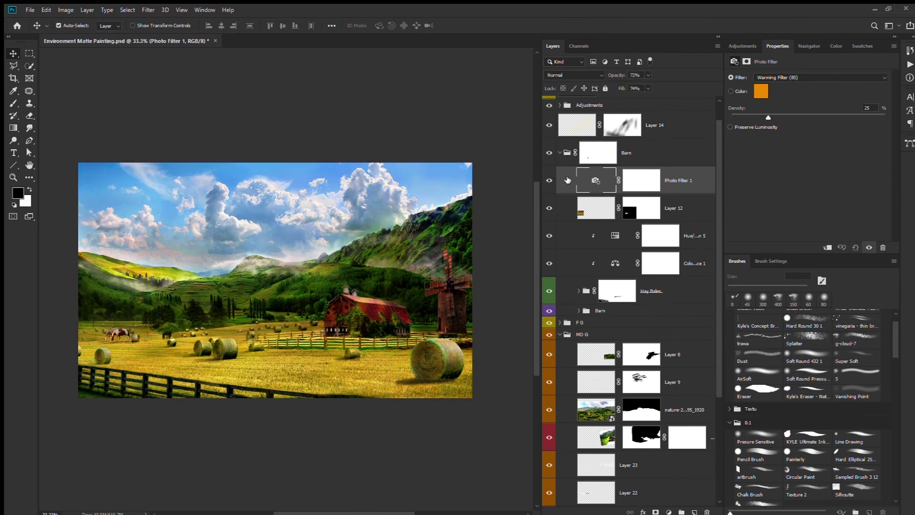
left_click_drag(567, 180, 591, 105)
scroll(237, 331, "down", 1)
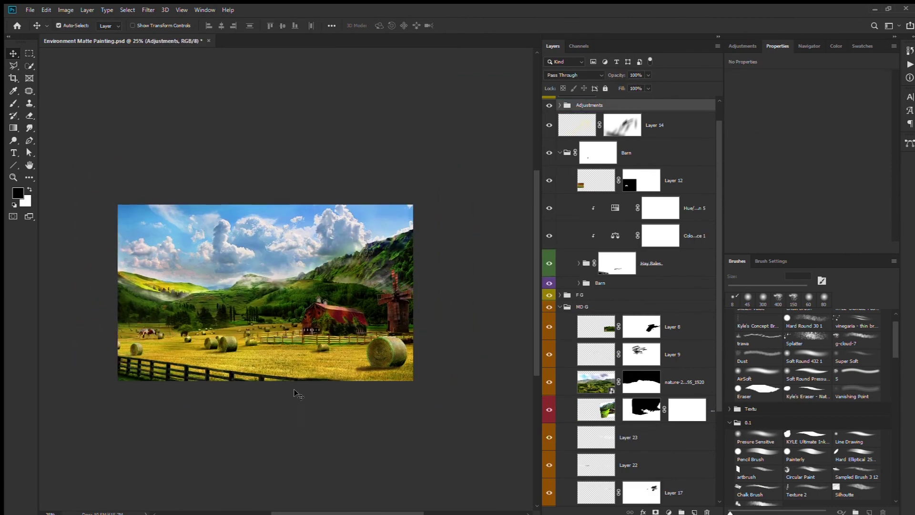
Add a Curves adjustment clipped to barn Layer 12 with a contrast-boosting S-curve.
left_click(305, 310, "ctrl")
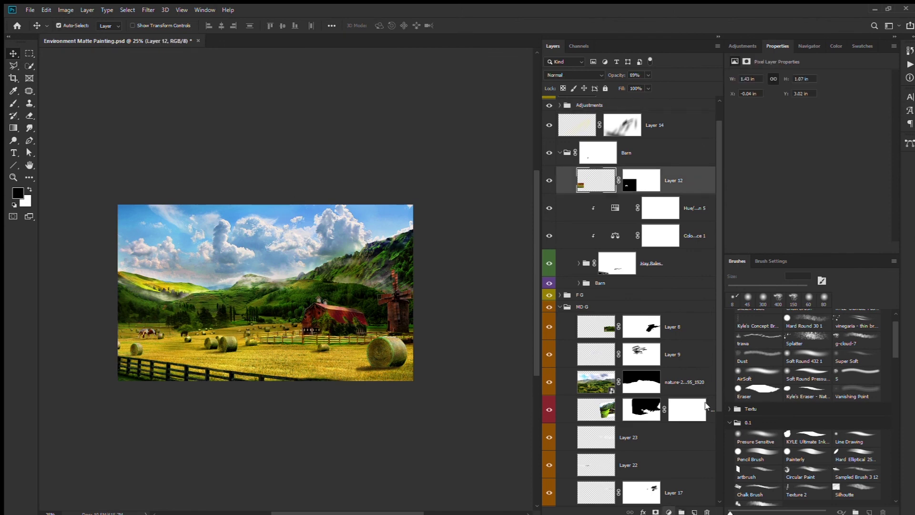
key("ctrl+m")
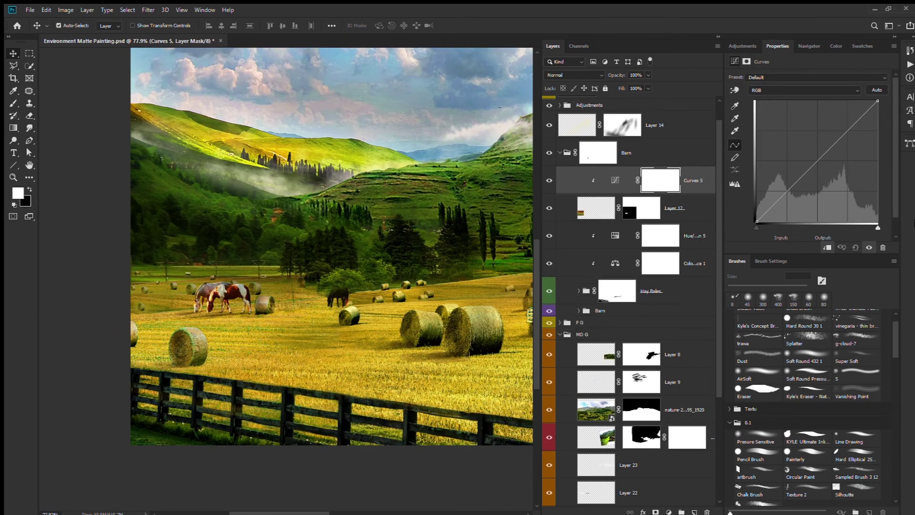
mouse_move(844, 137)
left_mouse_down()
mouse_move(841, 127)
mouse_move(820, 160)
left_mouse_up()
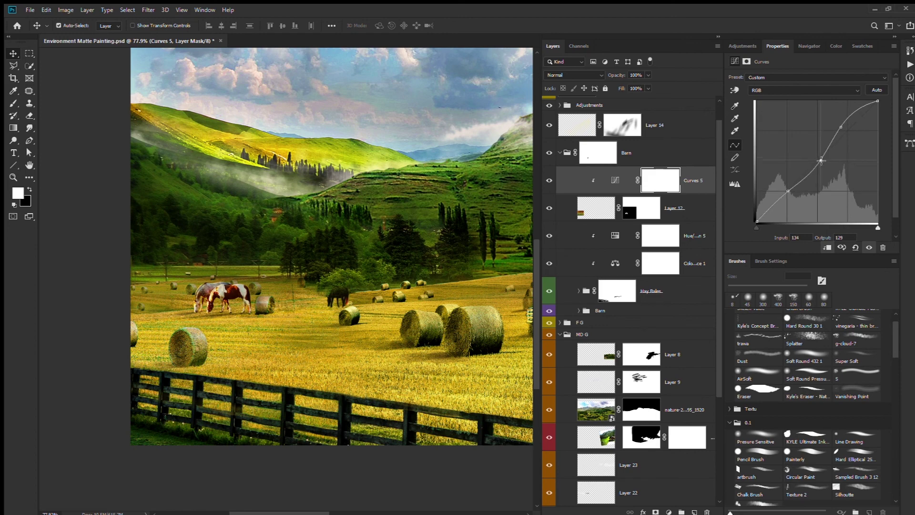
left_click_drag(862, 113, 862, 132)
key("ctrl+minus")
key("ctrl+minus")
key("ctrl+minus")
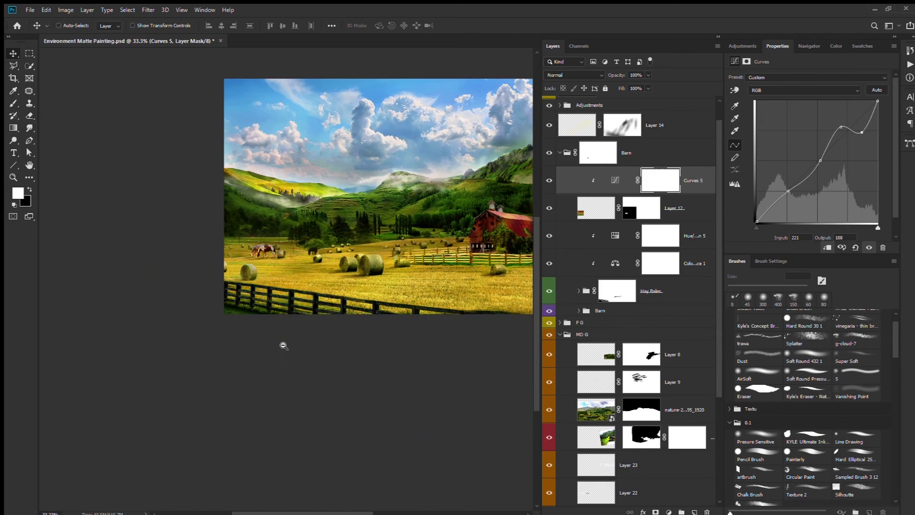
key("ctrl+minus")
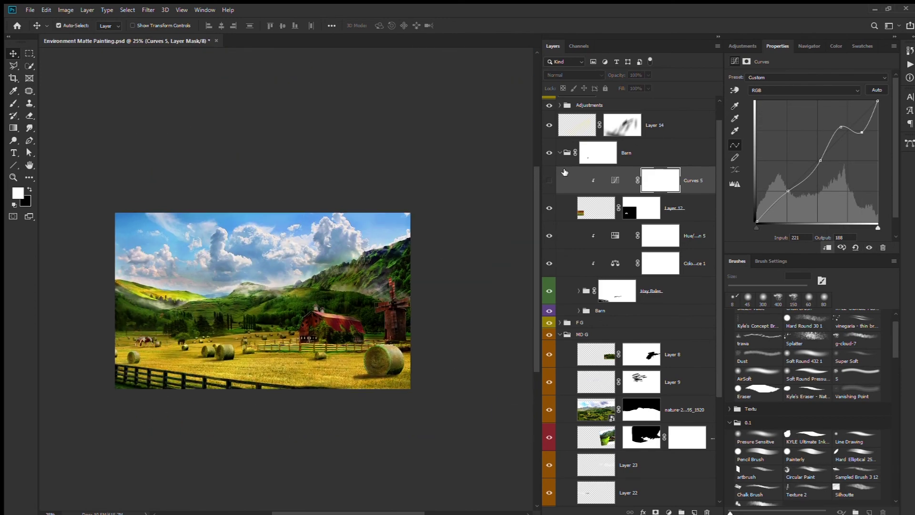
key("ctrl+plus")
key("ctrl+plus")
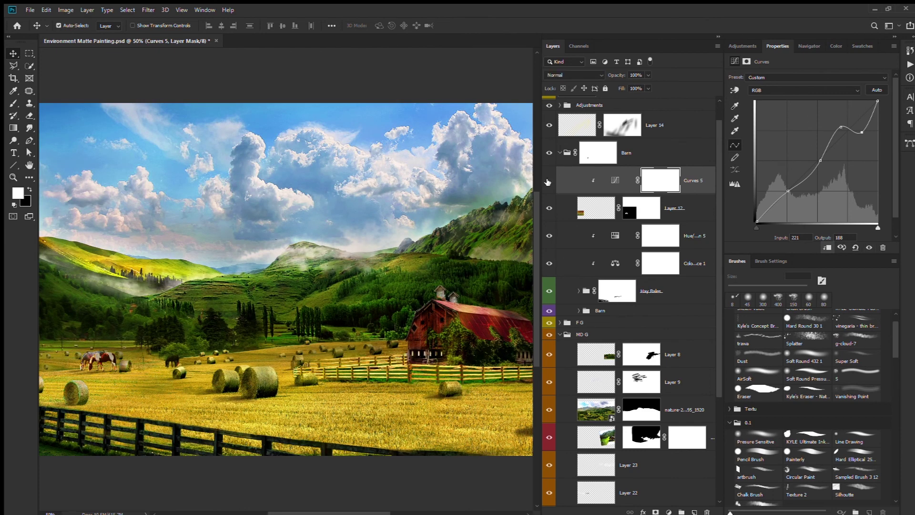
key("ctrl+minus")
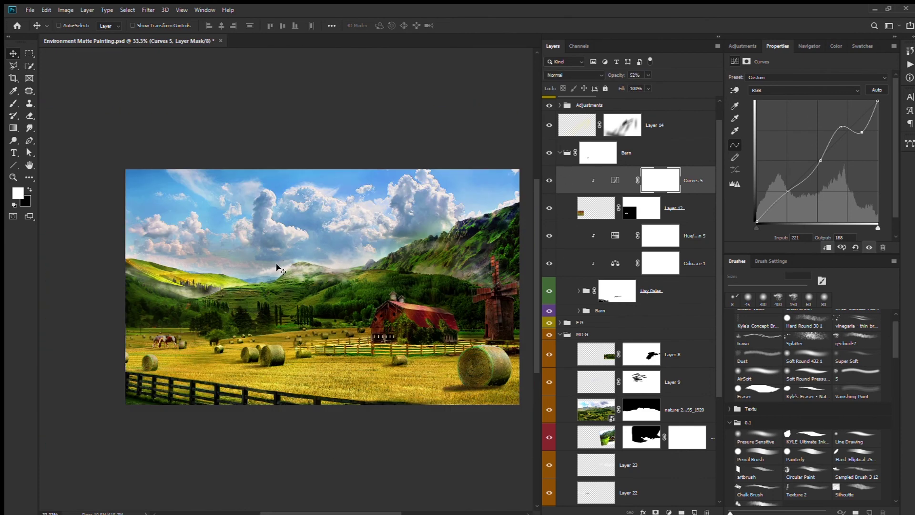